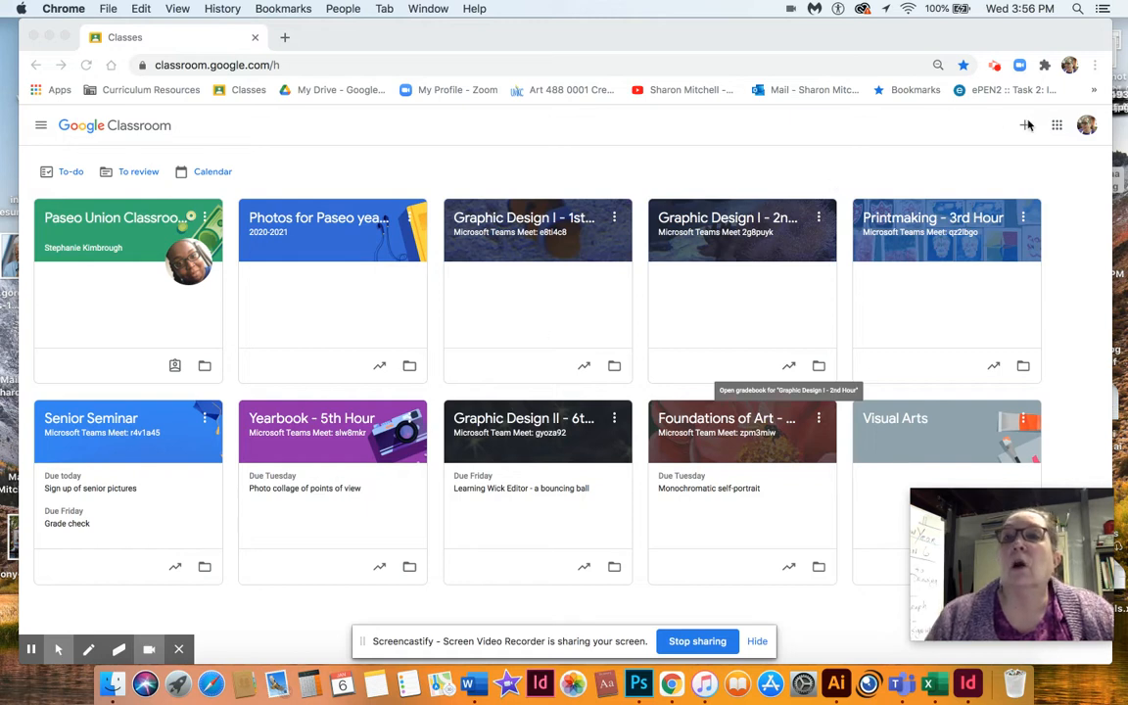
Switch from Google Classroom to Google Drive.
left_click(1056, 129)
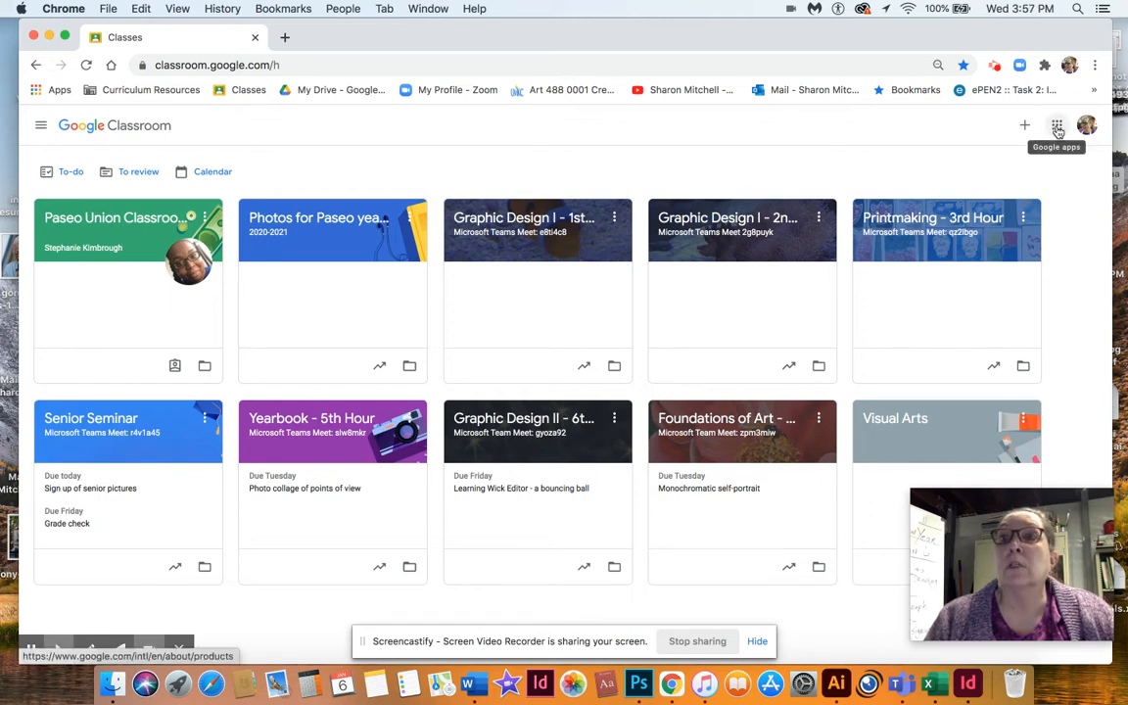
left_click(1058, 127)
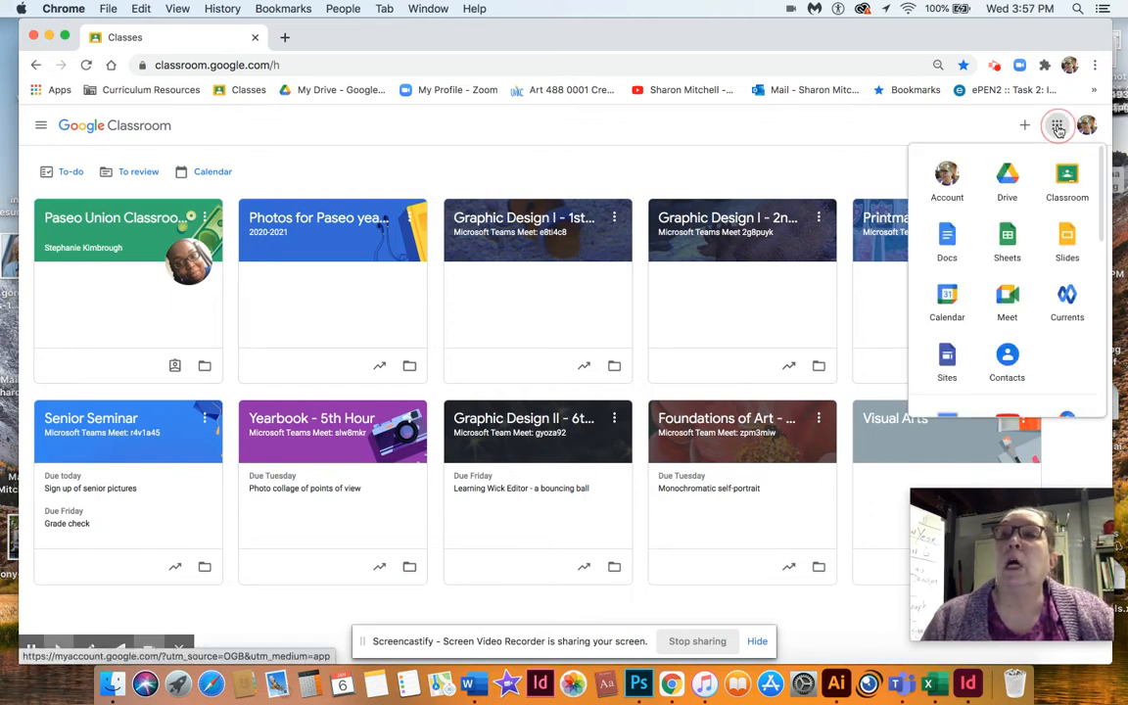
left_click(1006, 196)
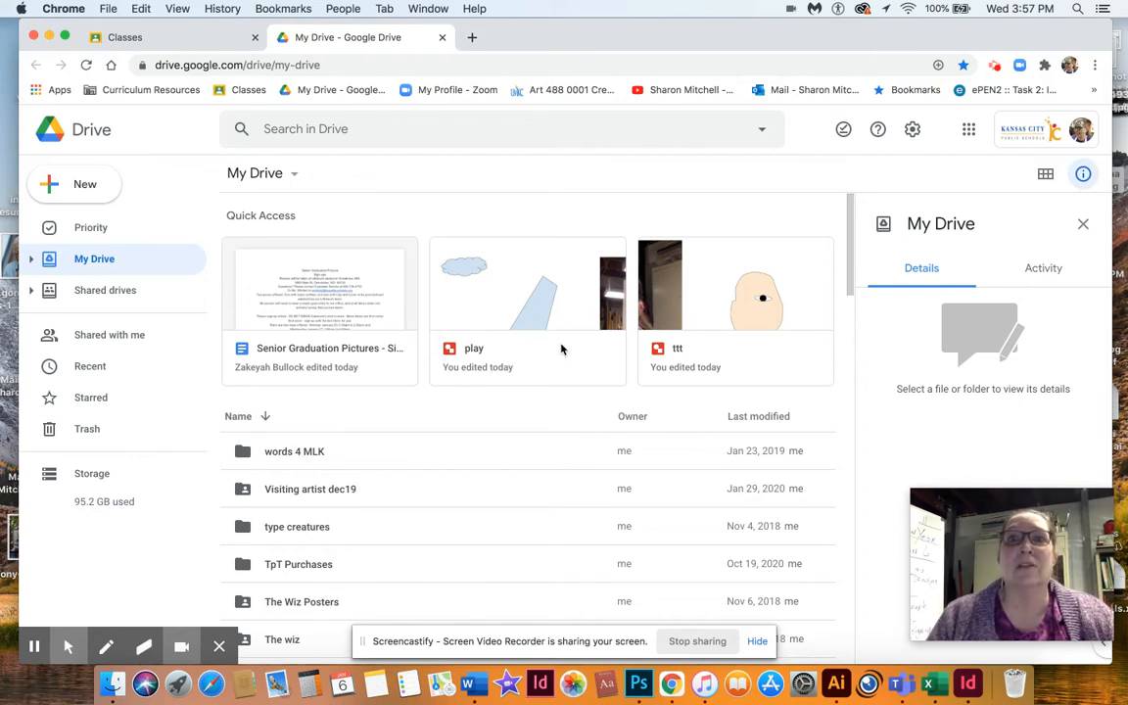
Look through the files and folders stored in My Drive.
scroll(514, 501, "down", 10)
scroll(514, 501, "down", 15)
scroll(514, 500, "down", 2)
scroll(514, 500, "up", 5)
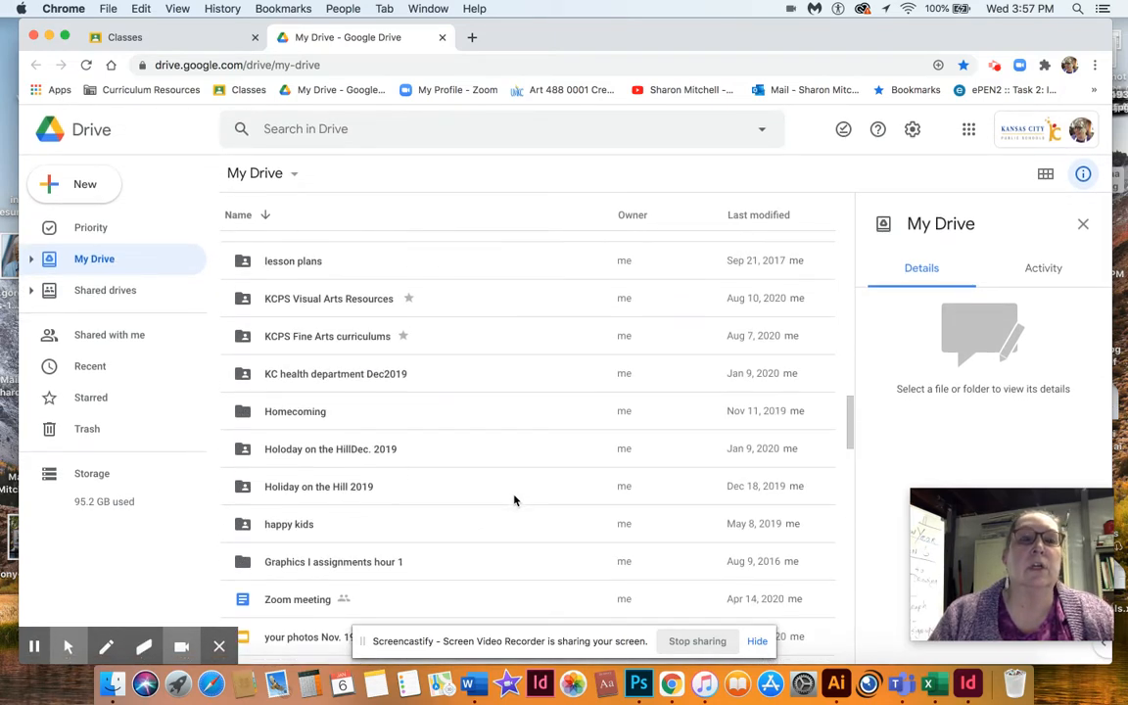
scroll(514, 500, "up", 20)
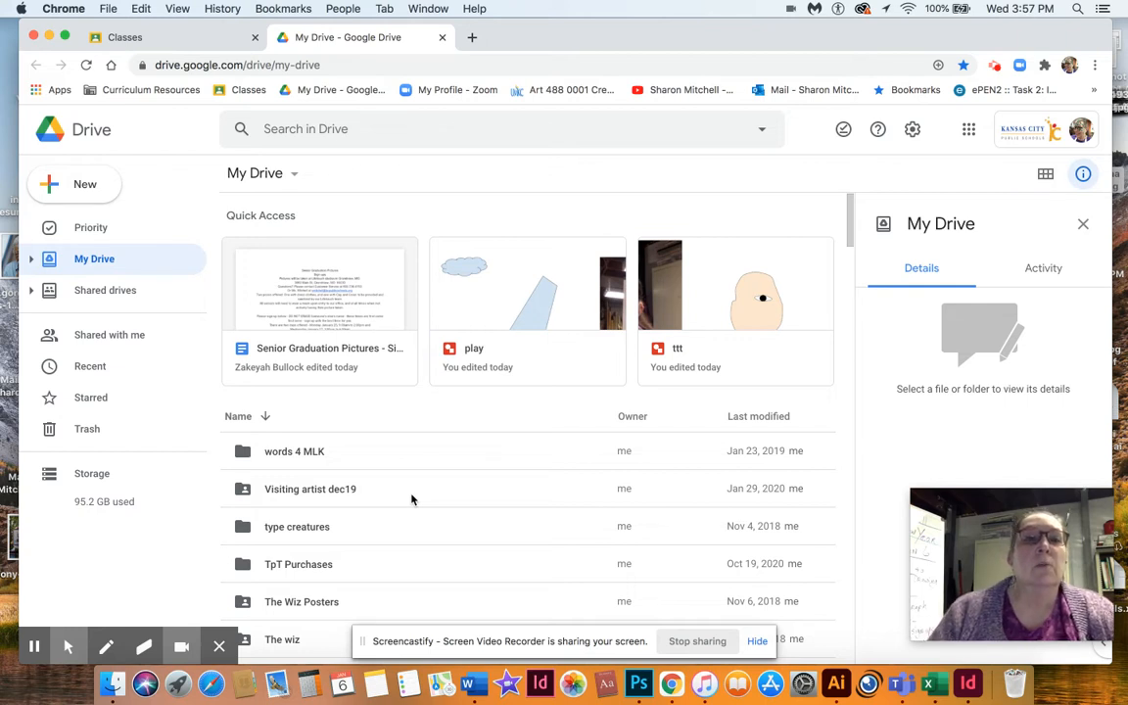
scroll(380, 519, "down", 1)
scroll(380, 520, "up", 1)
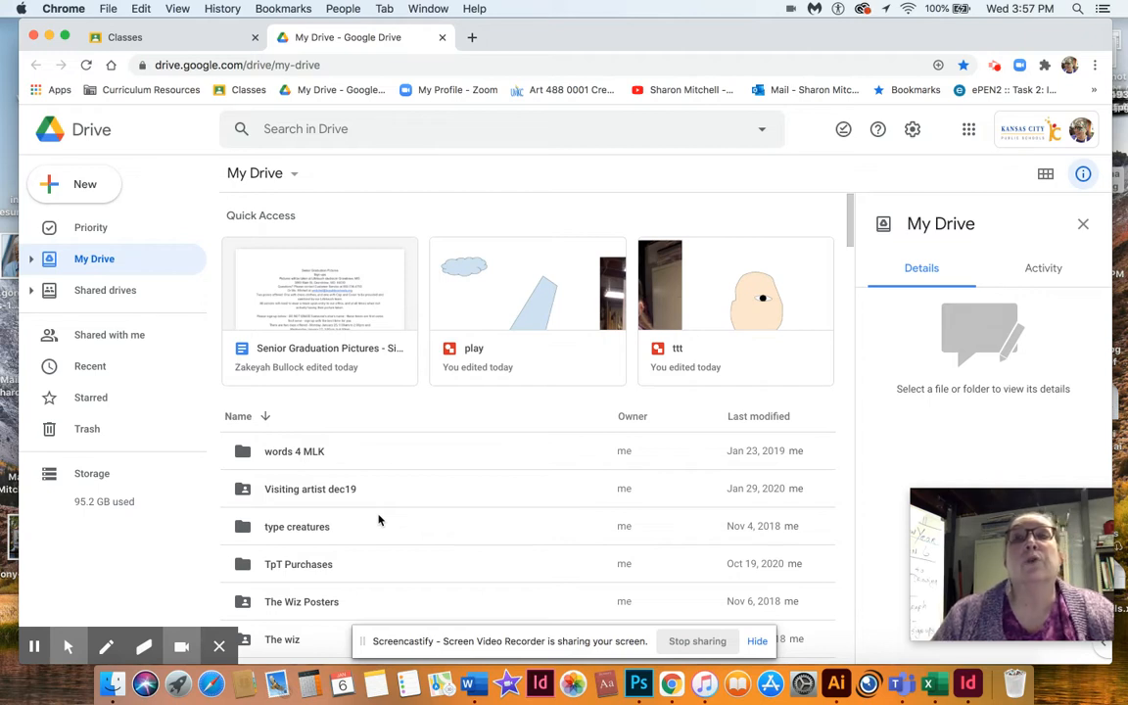
Create a new blank Google Drawings file in My Drive.
left_click(87, 185)
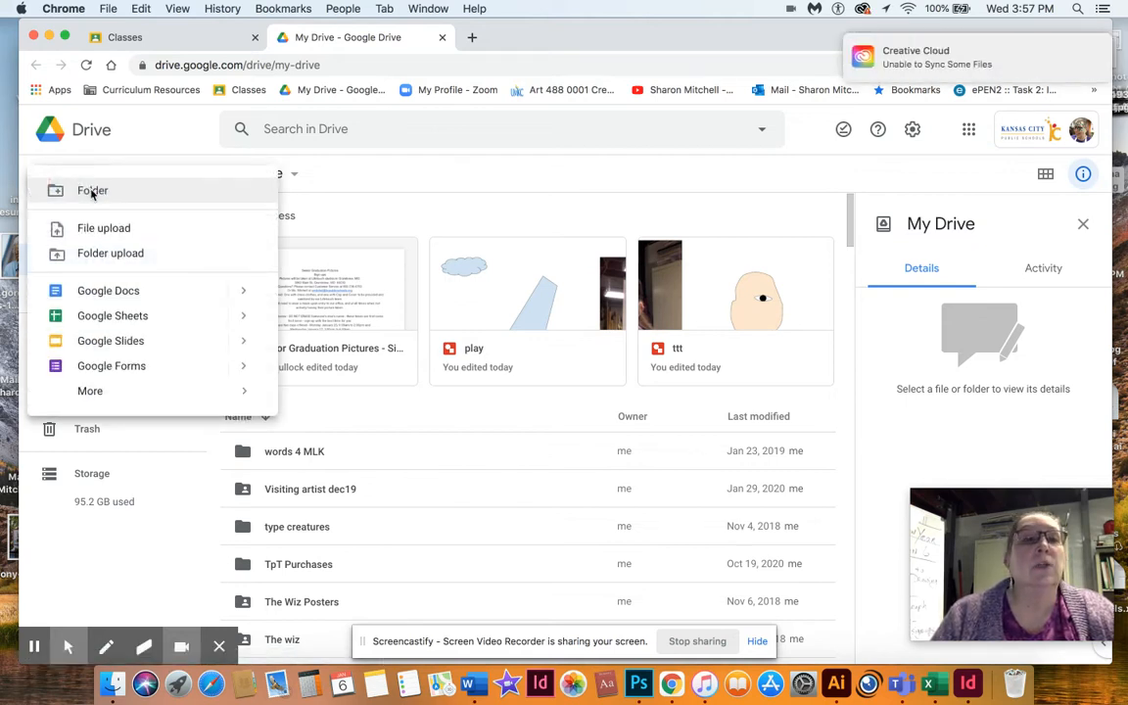
mouse_move(115, 395)
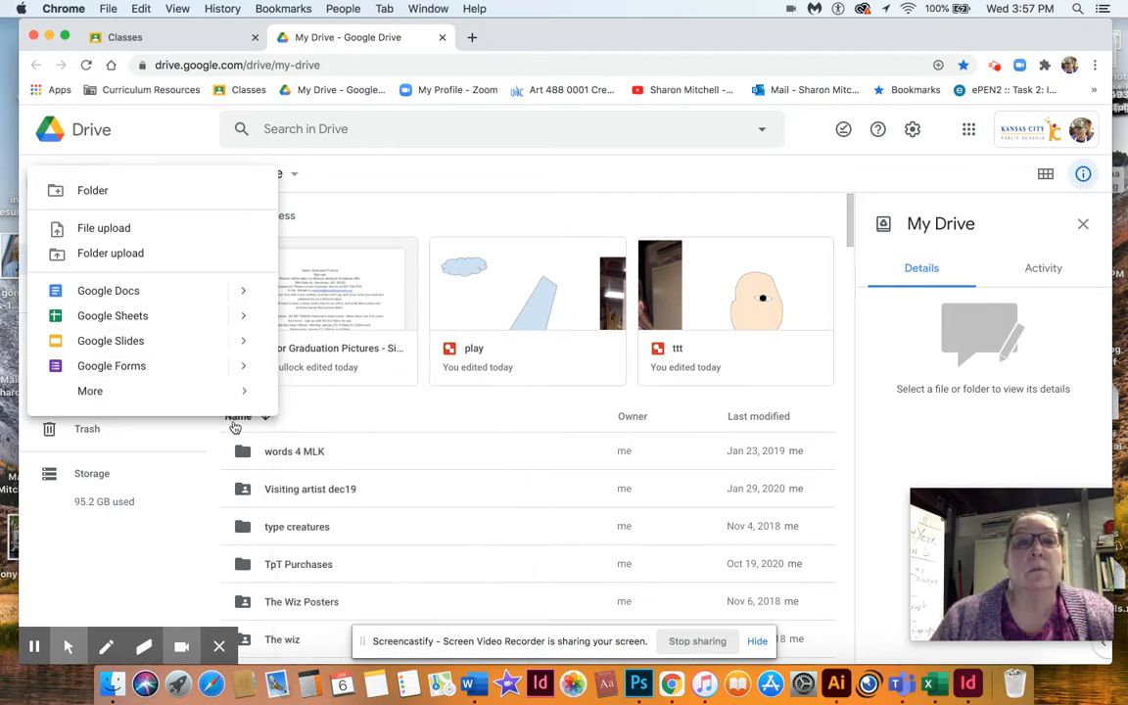
mouse_move(239, 393)
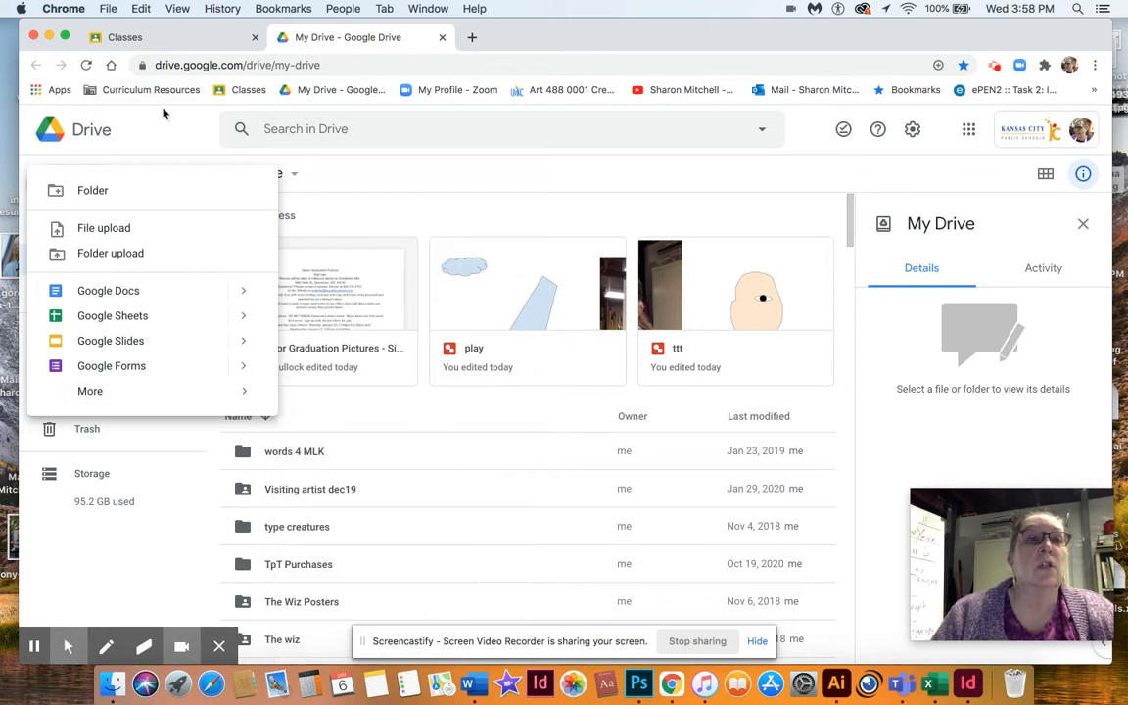
left_click(360, 176)
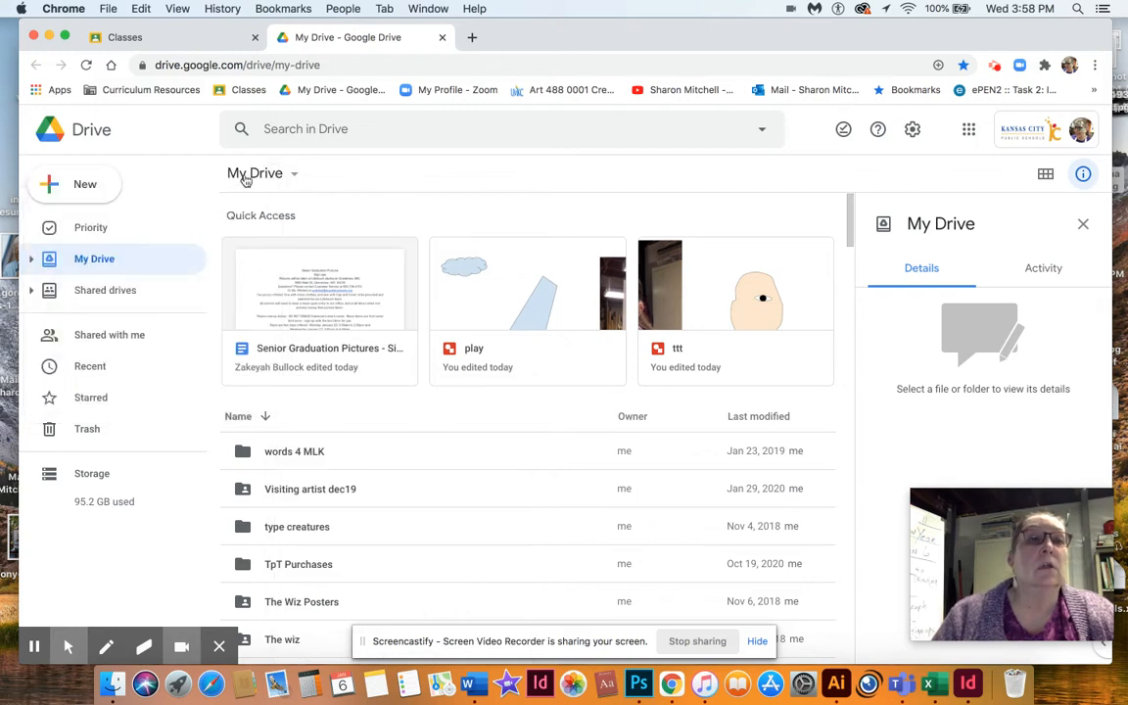
left_click(86, 185)
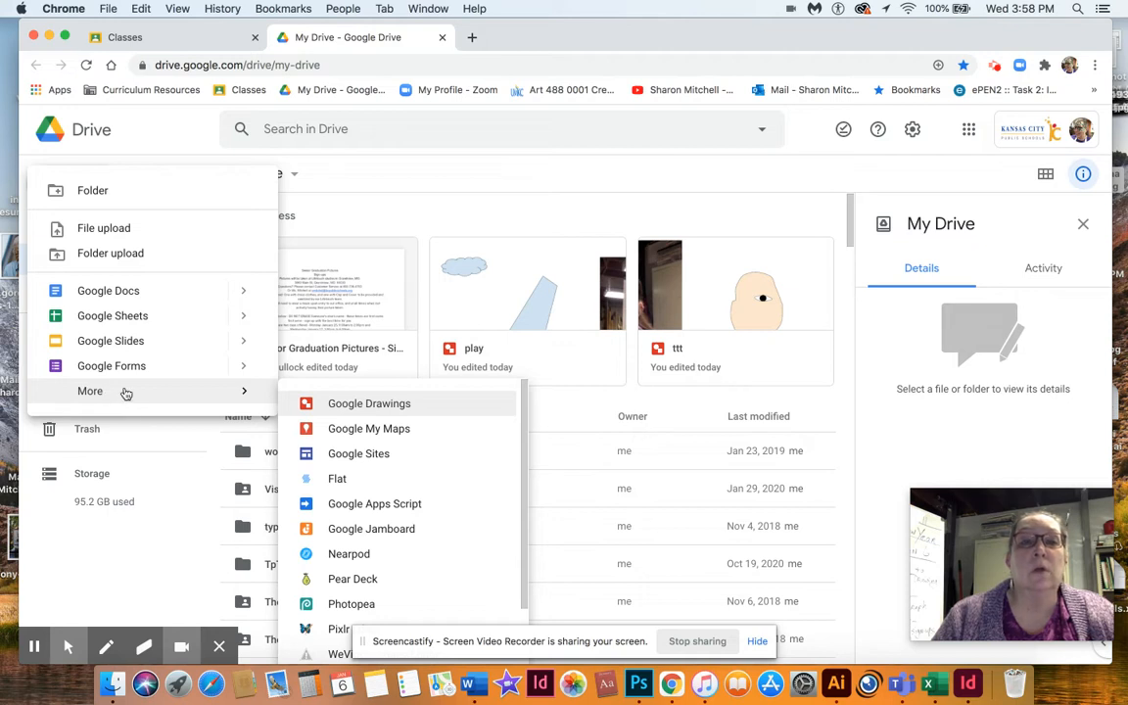
left_click(343, 408)
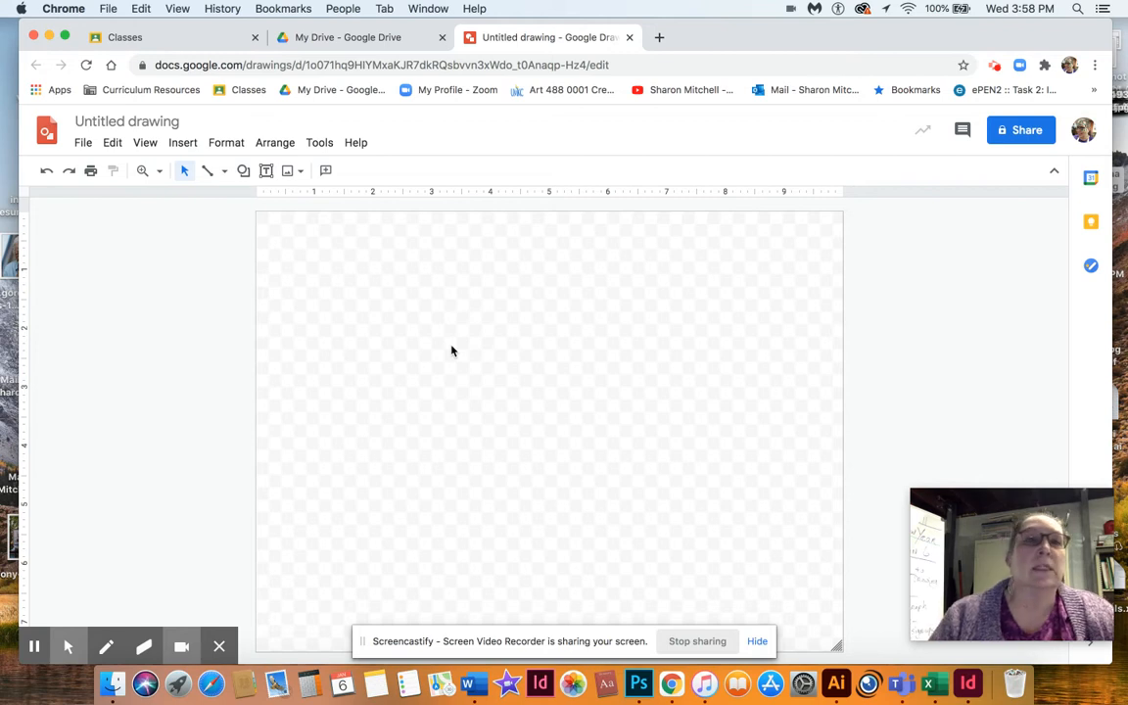
Set the drawing's page size to Custom, 10 × 7.5 inches.
left_click(85, 144)
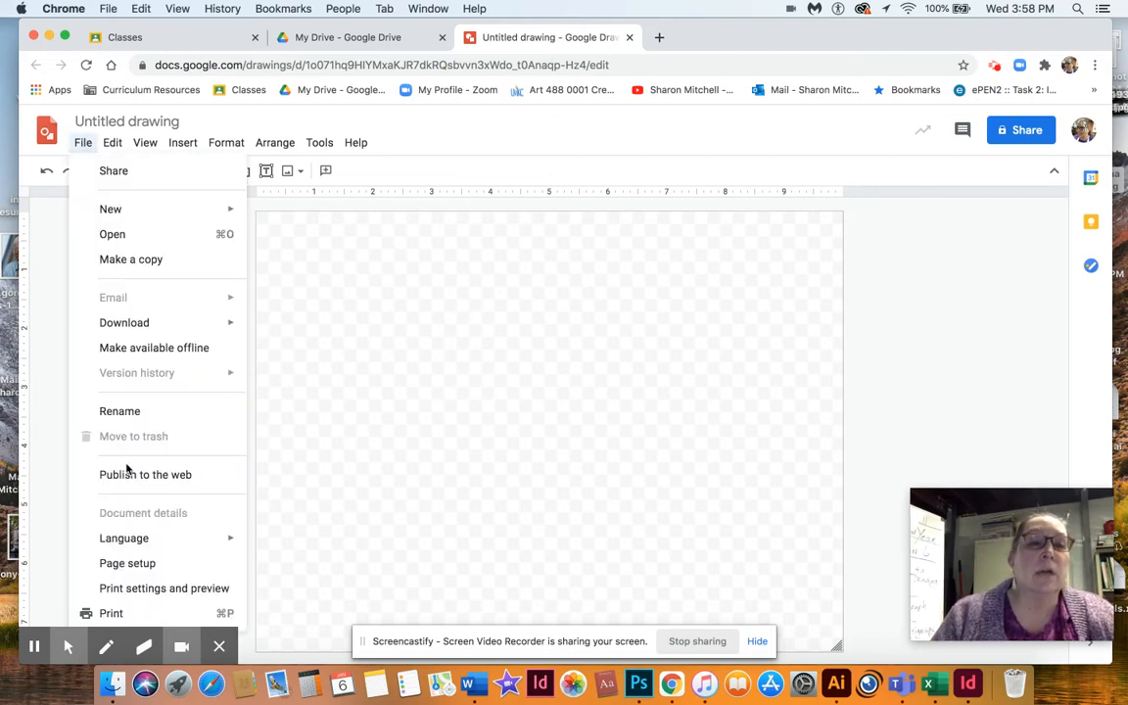
left_click(128, 563)
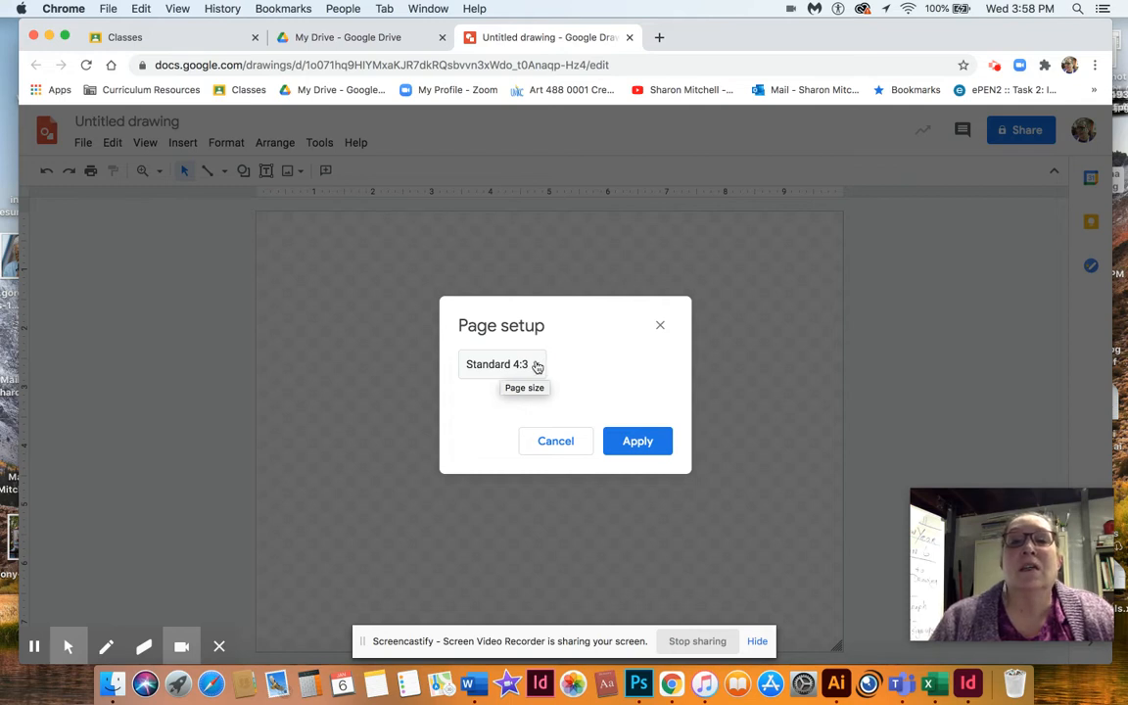
left_click(536, 366)
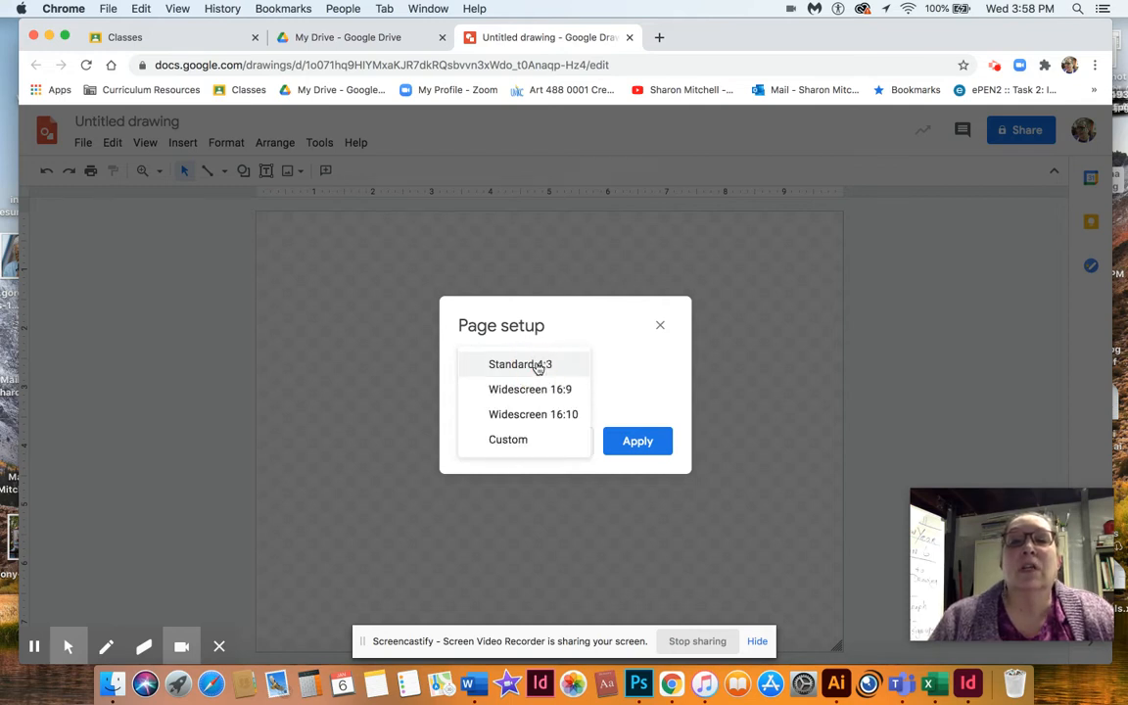
left_click(528, 442)
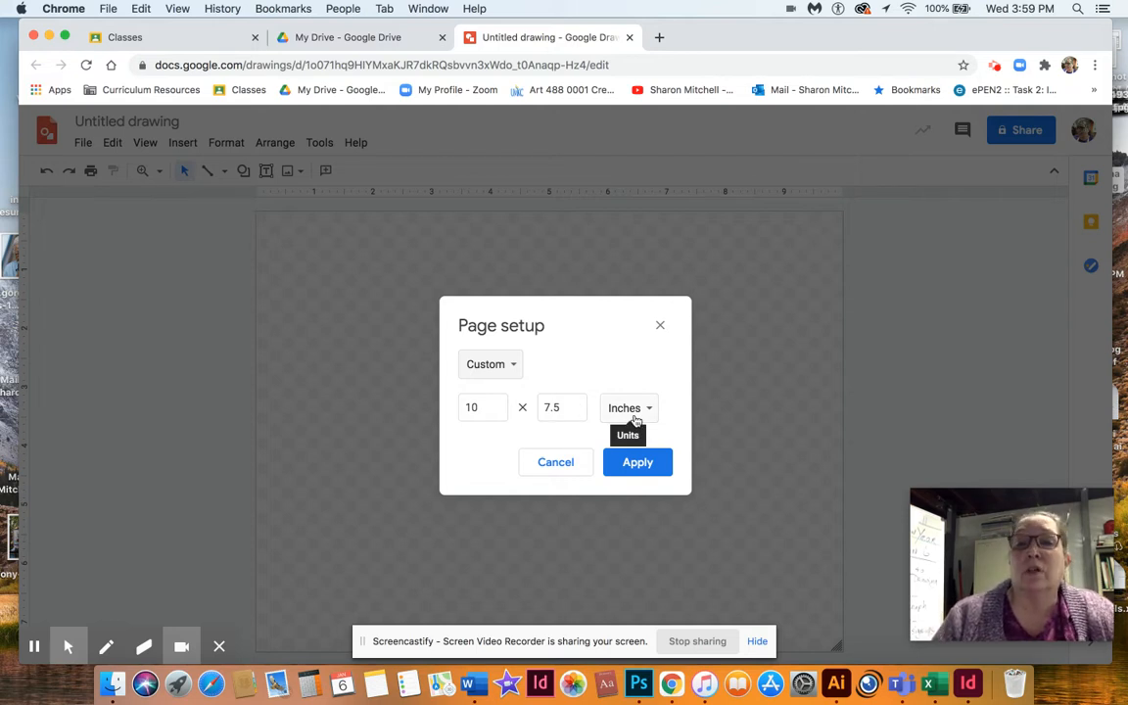
left_click(639, 464)
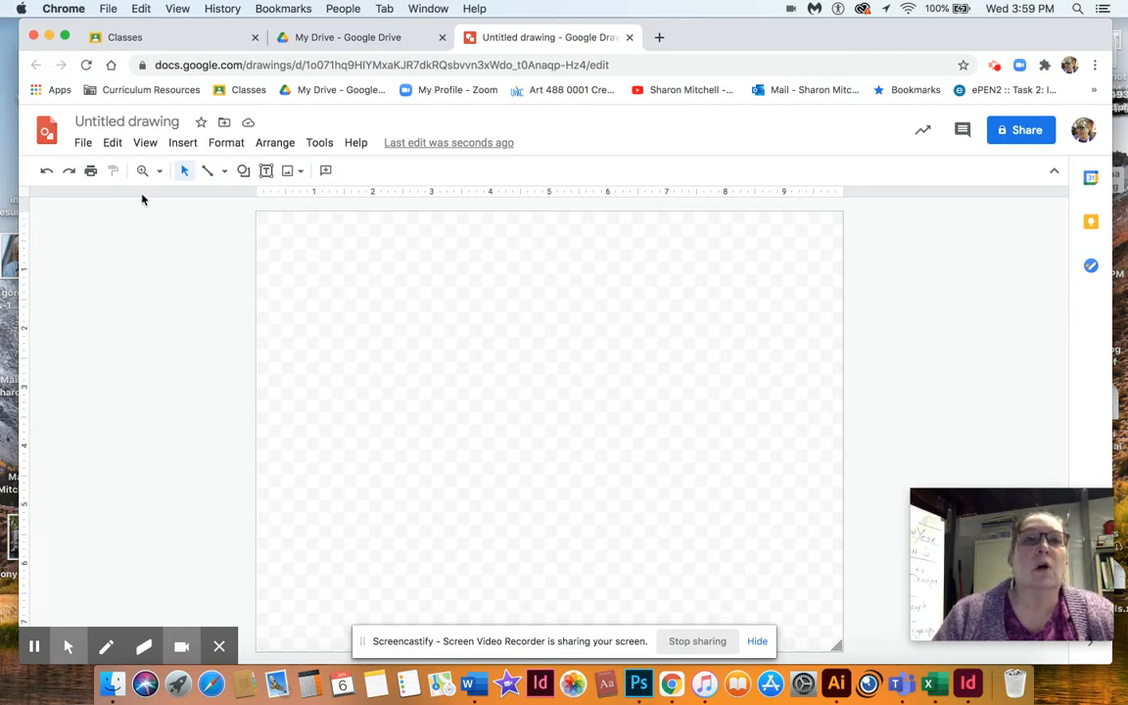
Draw a closed, three-lobed freeform shape with the Curve tool, about 5 inches wide and 3 inches tall, in the page's upper half.
left_click(223, 173)
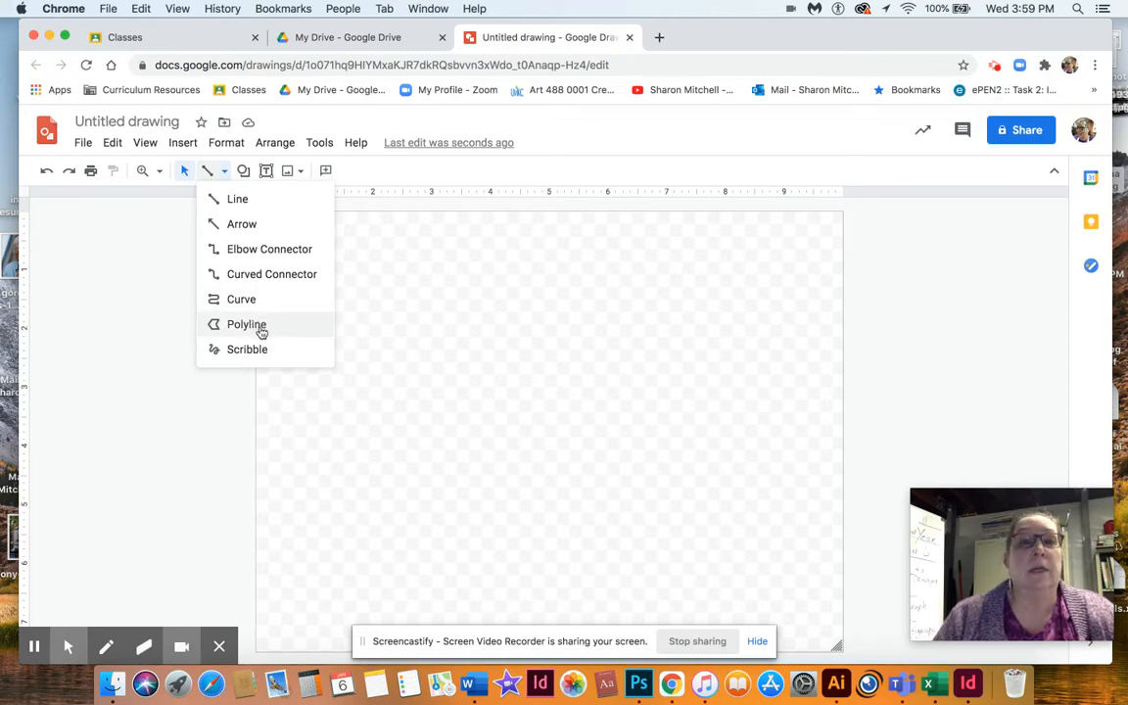
left_click(251, 299)
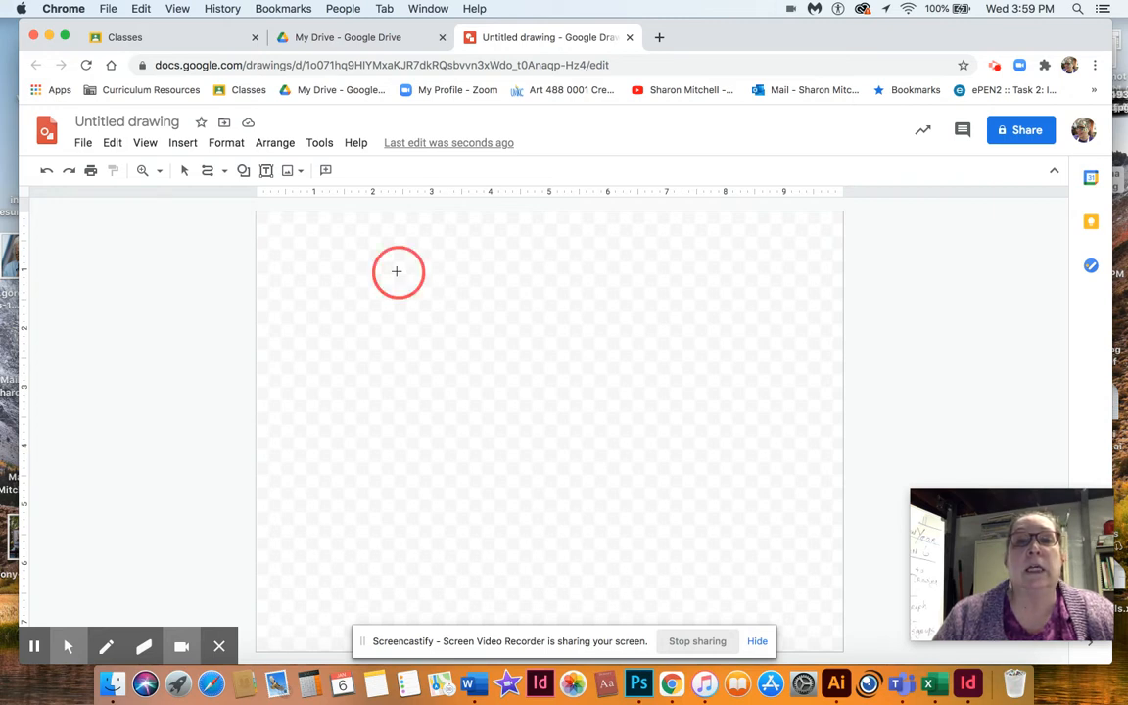
mouse_move(397, 271)
left_mouse_down()
mouse_move(357, 288)
mouse_move(356, 312)
mouse_move(421, 347)
mouse_move(403, 411)
mouse_move(437, 425)
mouse_move(499, 385)
mouse_move(520, 353)
mouse_move(546, 350)
mouse_move(586, 367)
mouse_move(634, 342)
mouse_move(646, 304)
mouse_move(604, 251)
mouse_move(574, 242)
mouse_move(537, 243)
mouse_move(490, 309)
mouse_move(455, 304)
mouse_move(407, 268)
left_mouse_up()
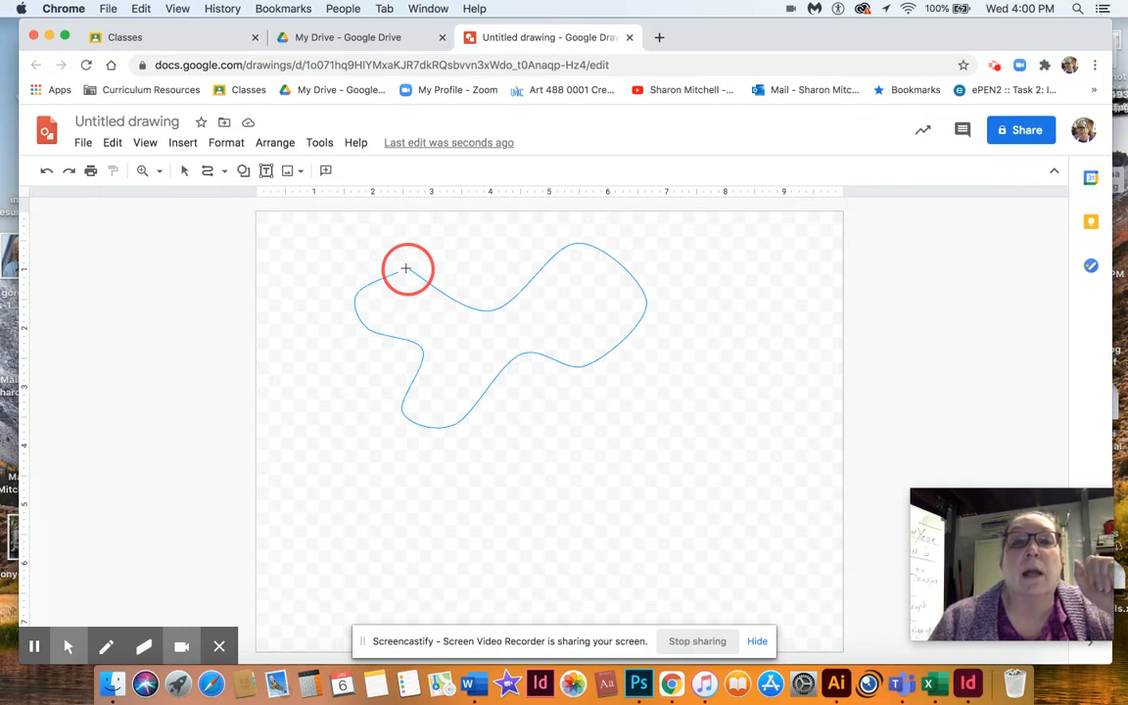
left_click(401, 269)
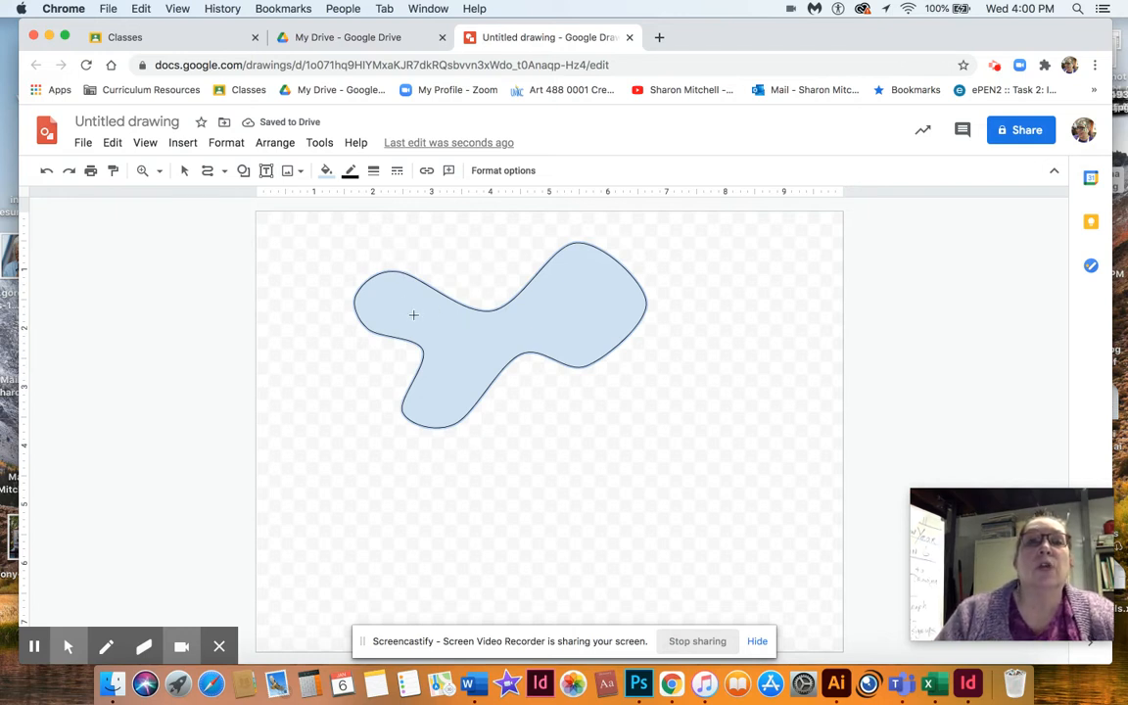
Move the curved shape closer to the page's left edge, then try stretching it horizontally and bring it back to about 5 inches wide.
left_click(208, 171)
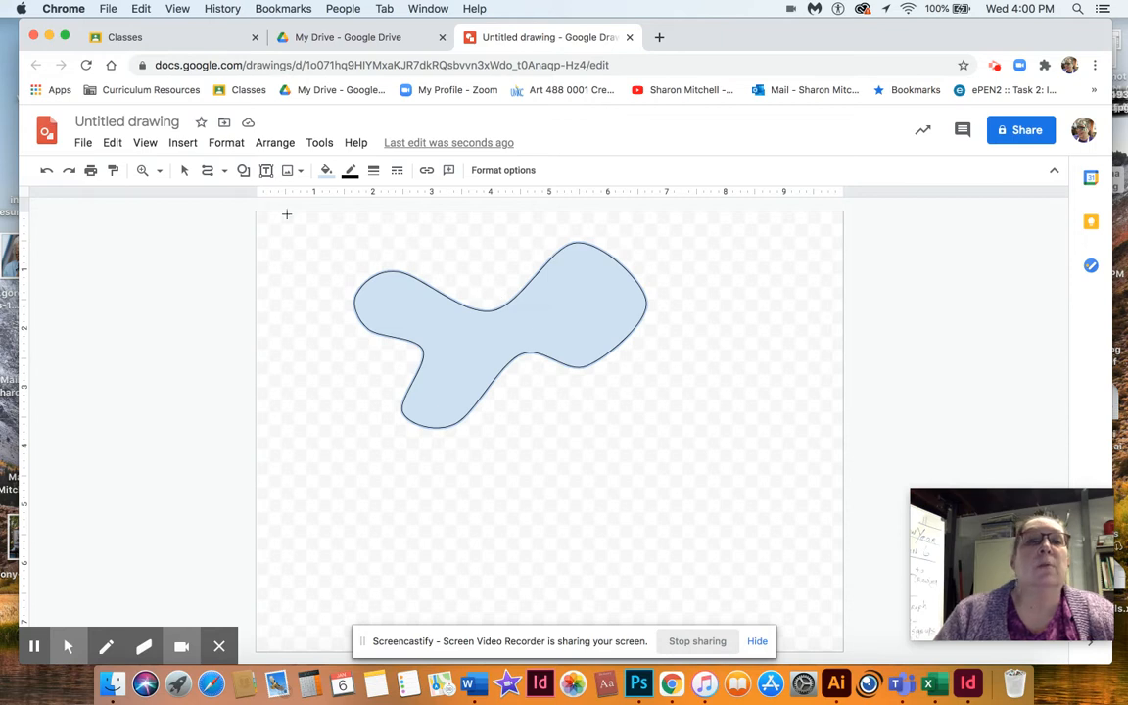
left_click(186, 172)
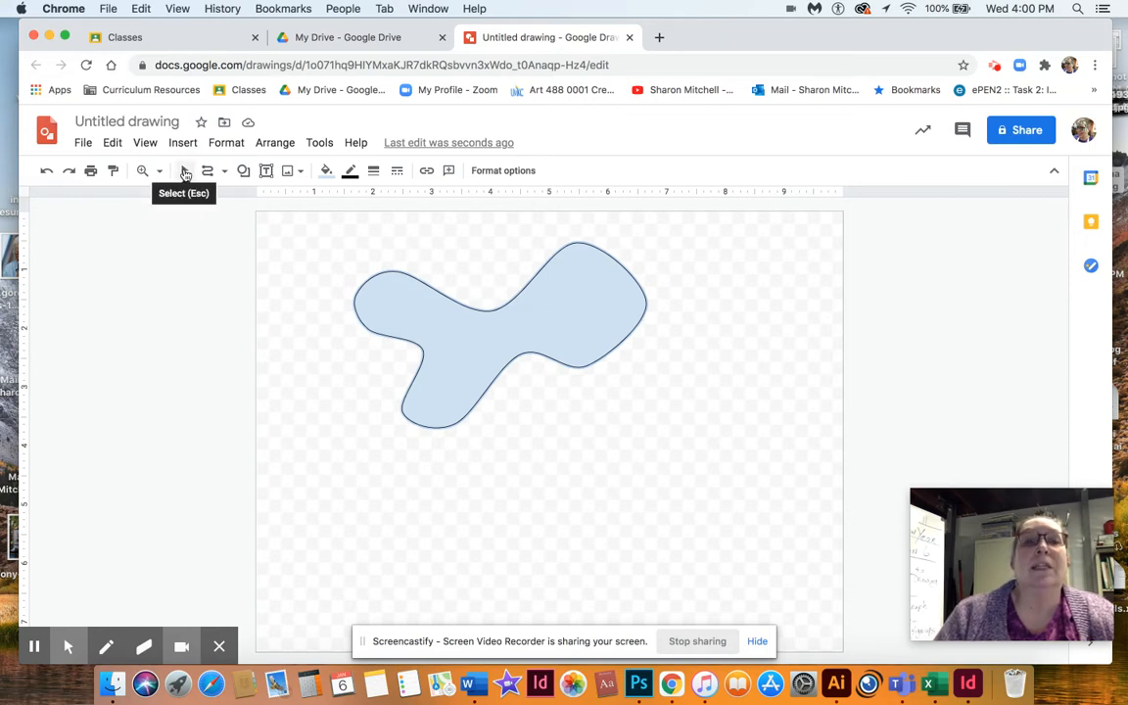
left_click(448, 309)
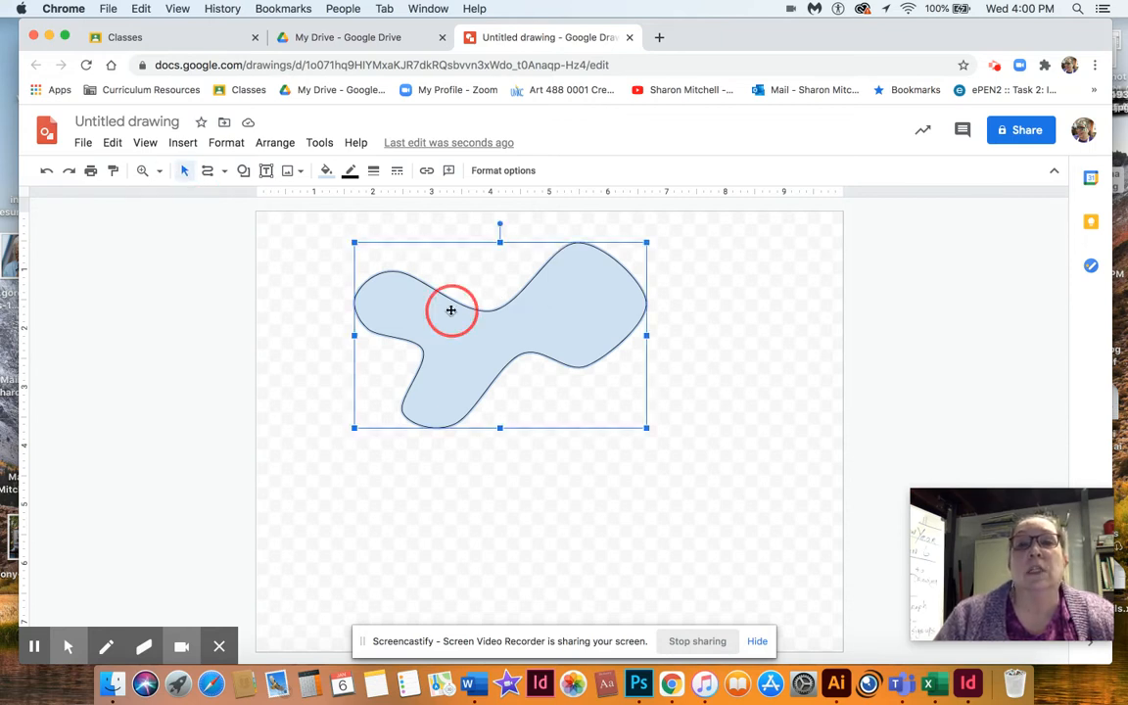
left_click_drag(452, 311, 480, 407)
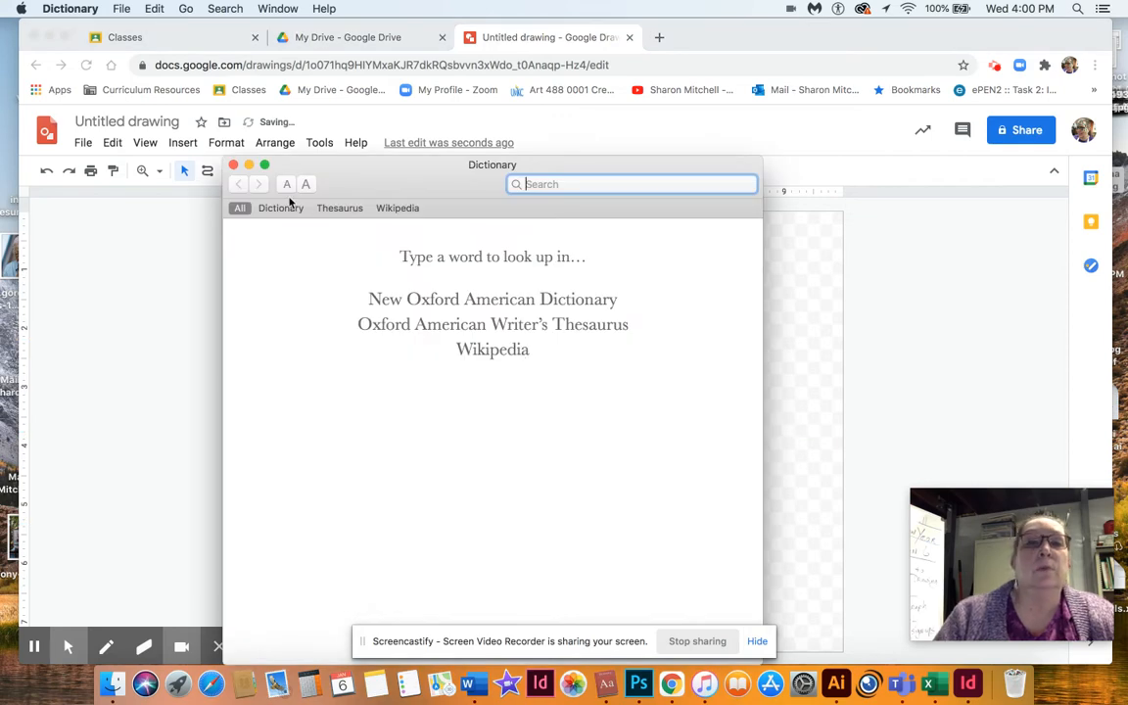
left_click(233, 165)
left_click_drag(568, 392, 428, 352)
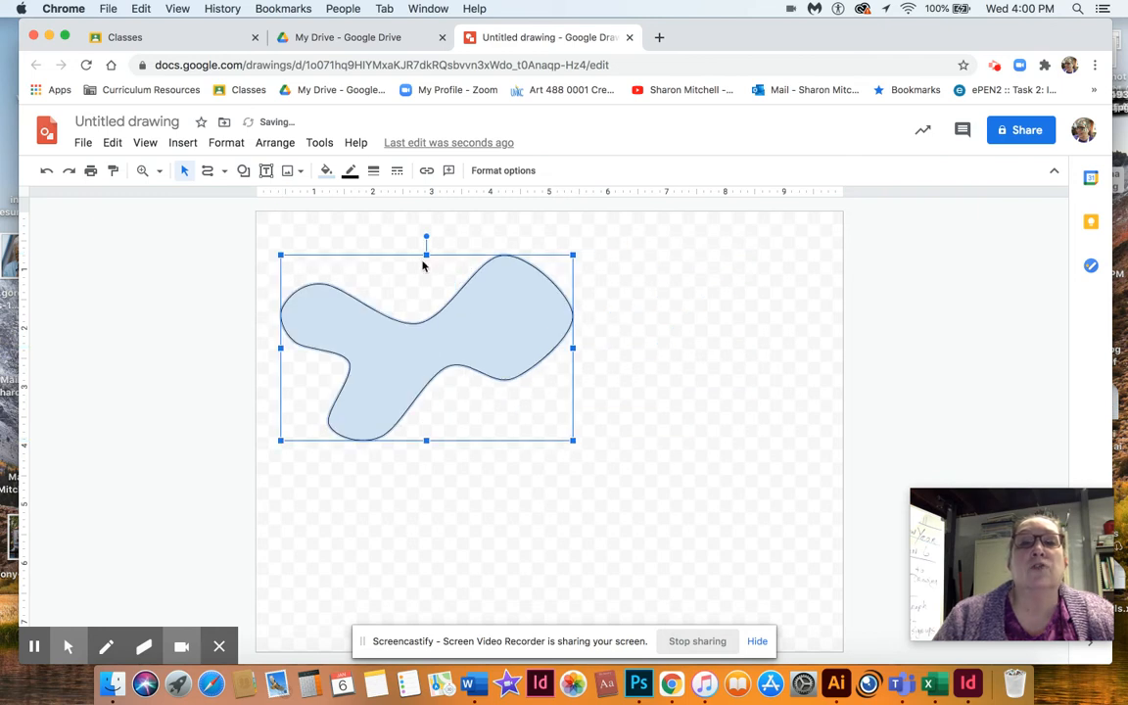
left_click_drag(573, 349, 646, 351)
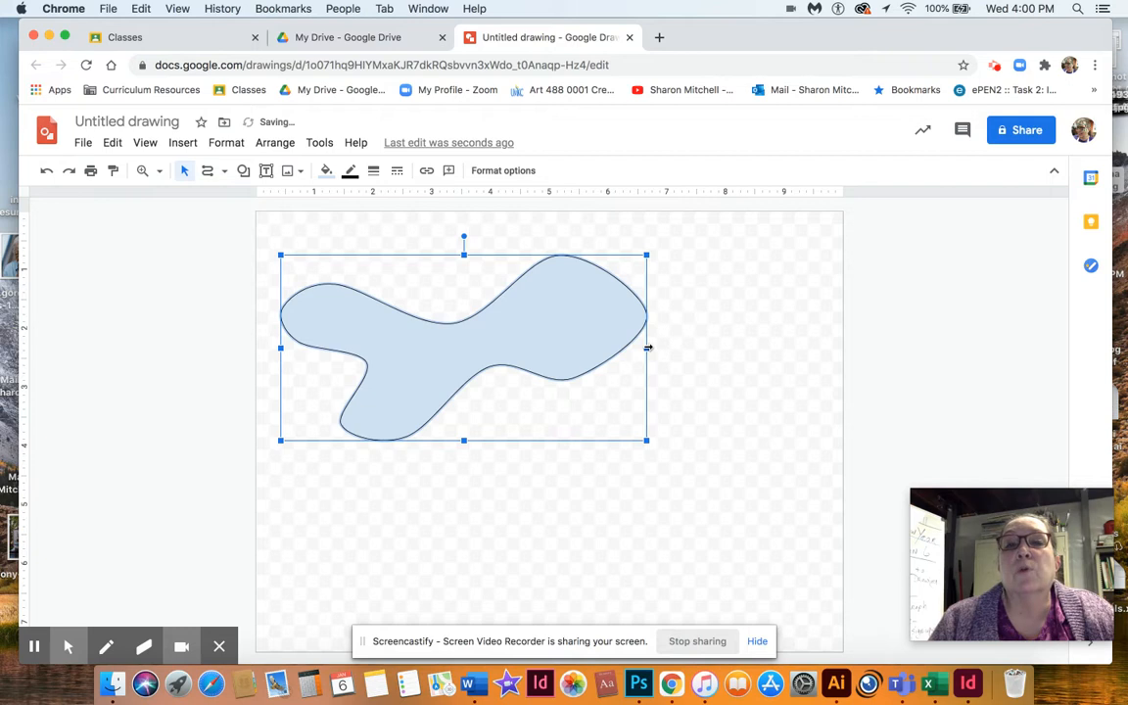
left_click_drag(647, 348, 574, 354)
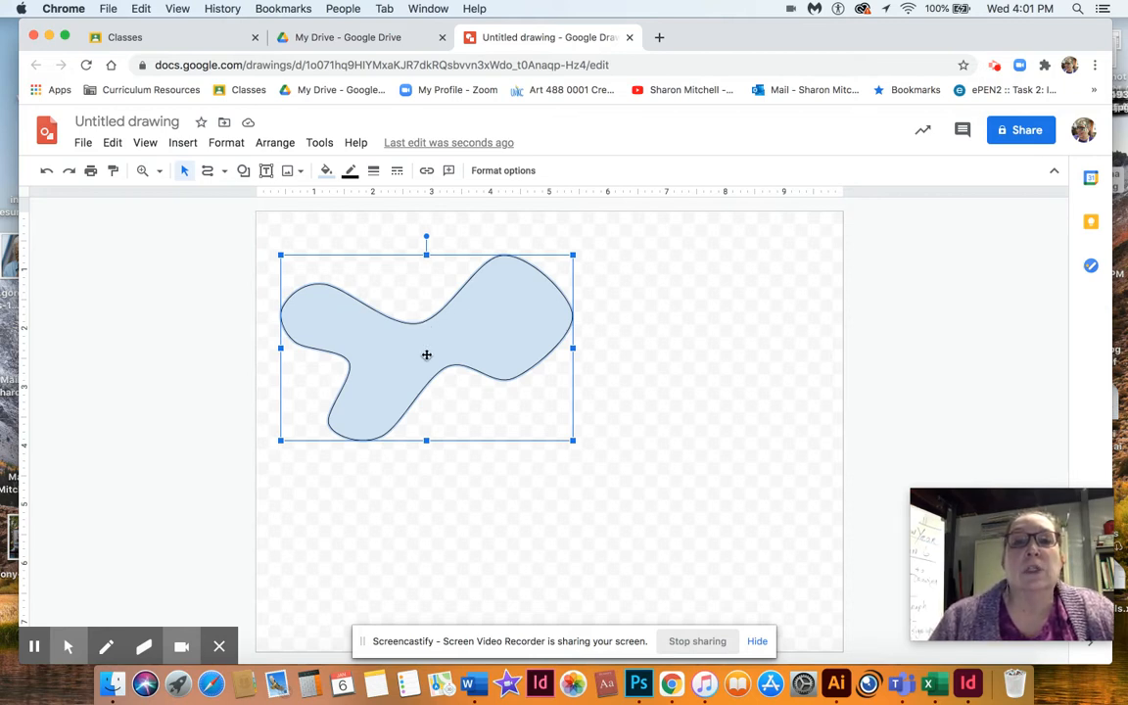
Edit the curve's points to draw the right lobe out into a long thin tip, deepen the left notch and raise the upper-left lobe.
double_click(479, 327)
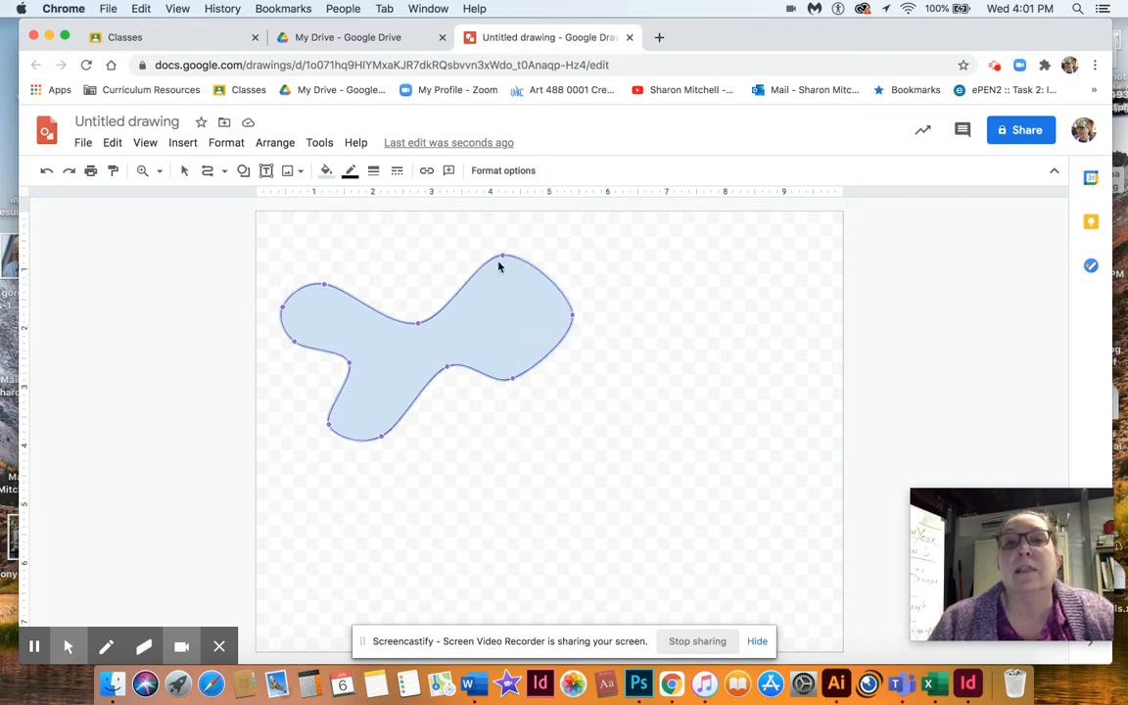
left_click(572, 313)
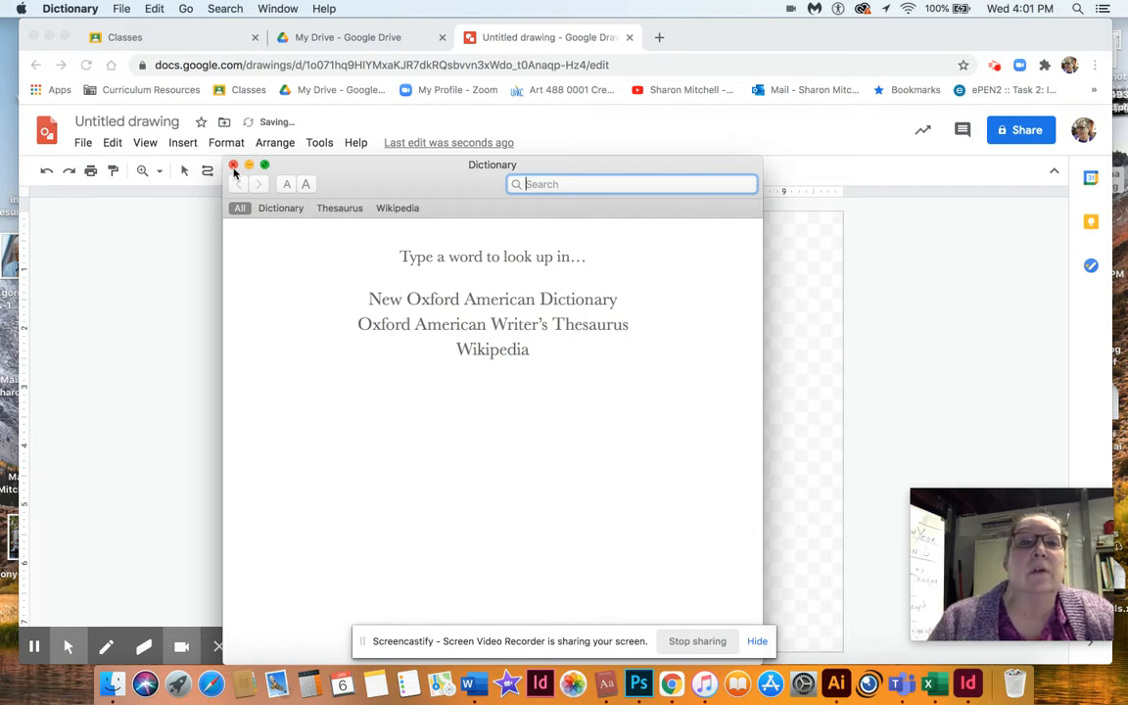
left_click(233, 165)
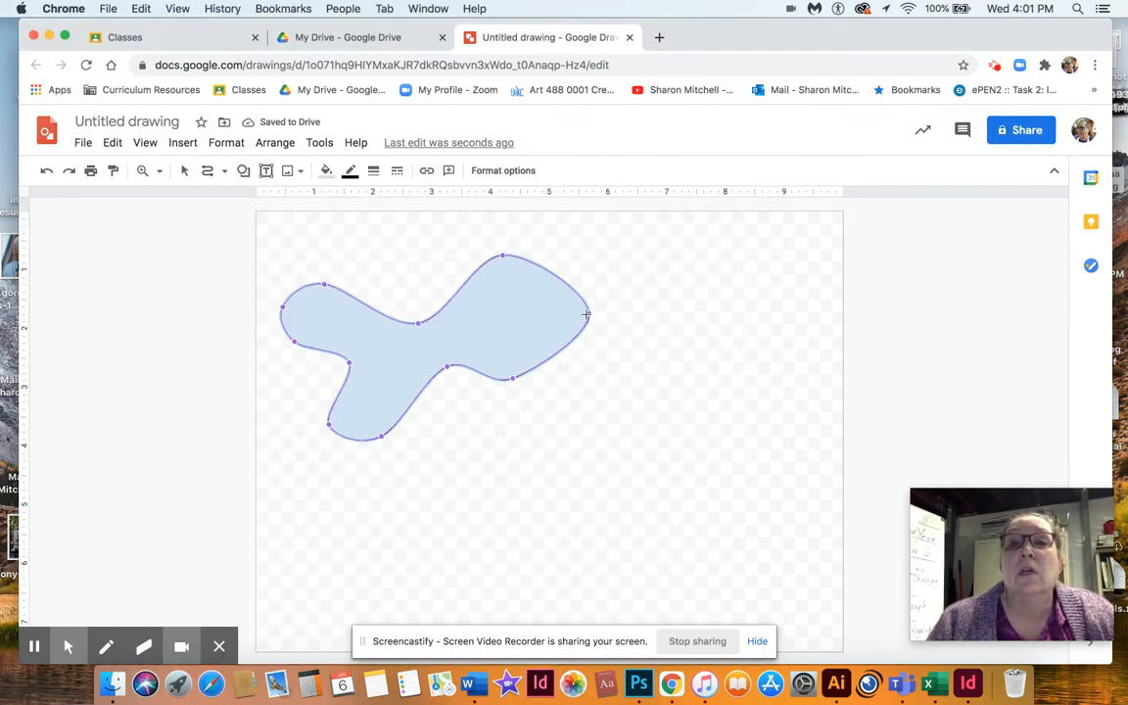
left_click_drag(586, 314, 746, 287)
left_click_drag(511, 377, 525, 291)
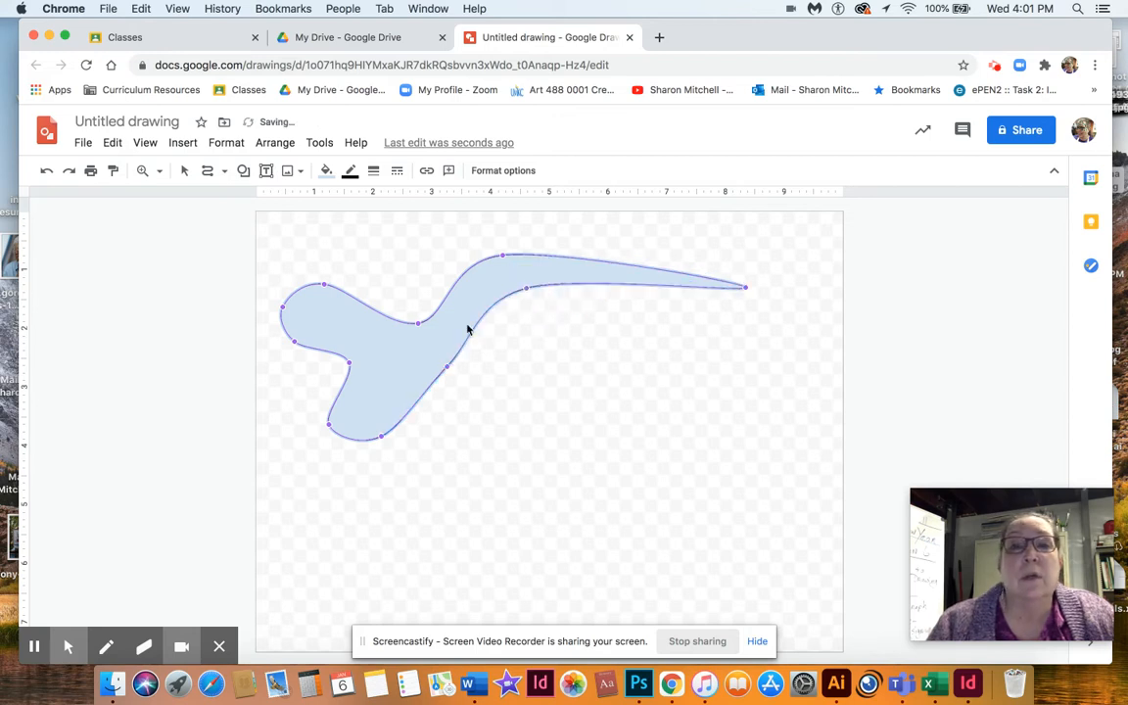
left_click_drag(347, 362, 409, 349)
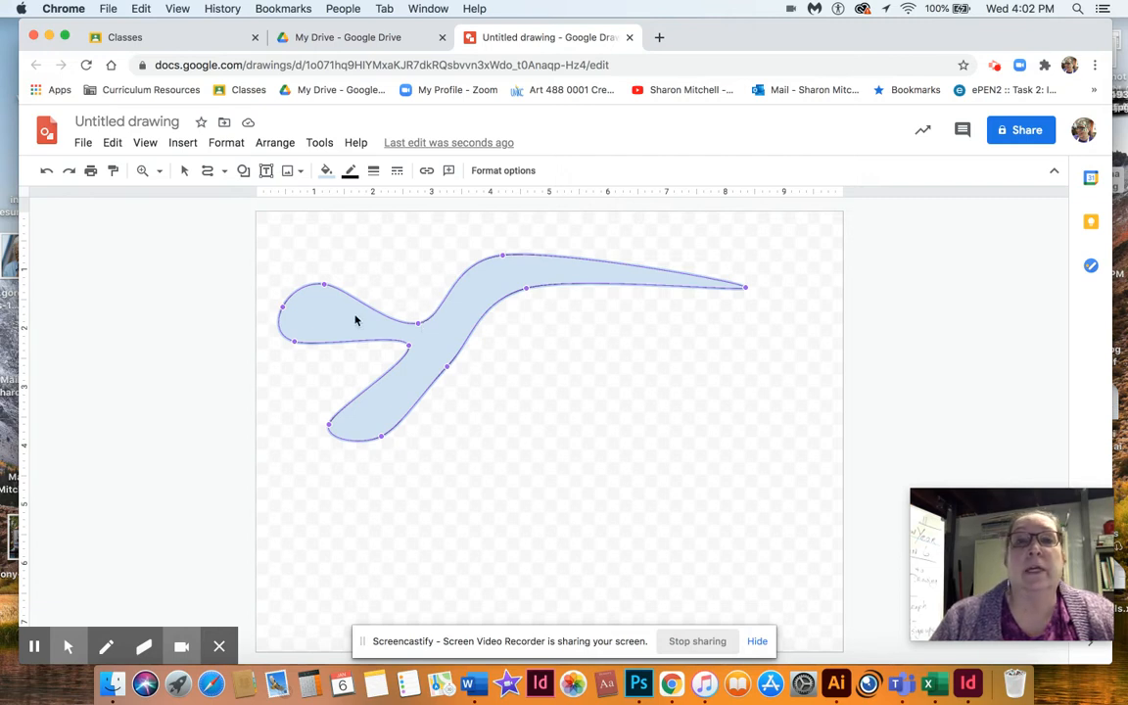
left_click_drag(326, 283, 349, 266)
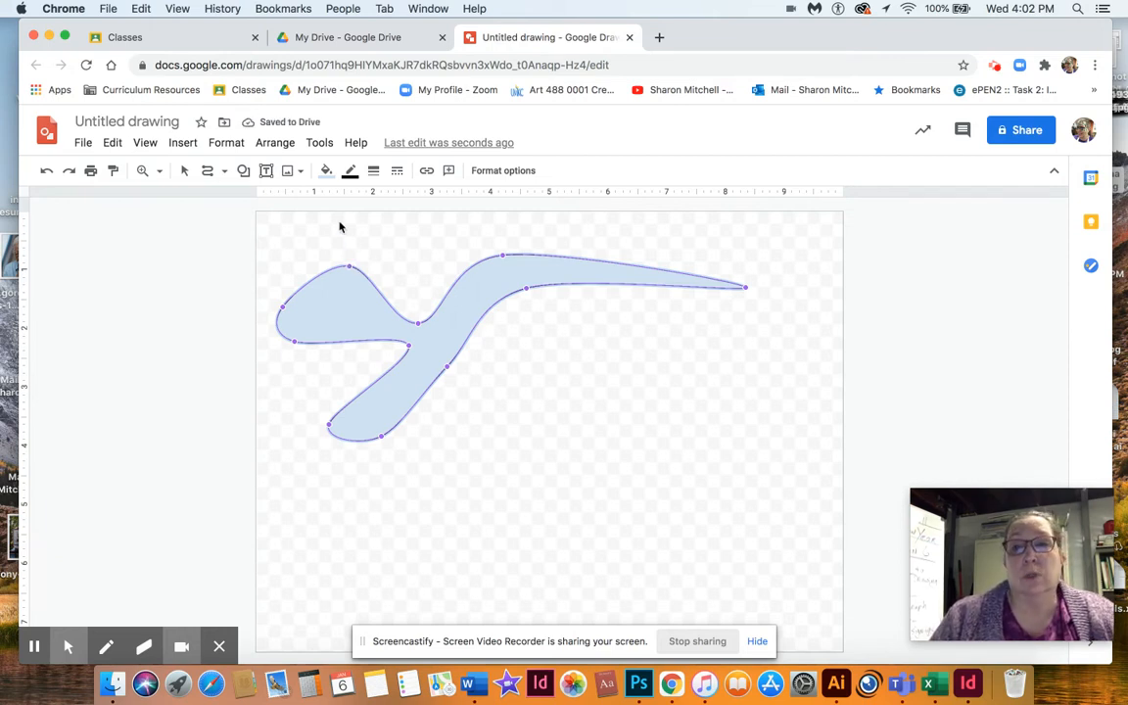
Draw a jagged, spiky outline with the Polyline tool, about 5.4 inches wide and 3 inches tall, in the page's lower half.
left_click(224, 172)
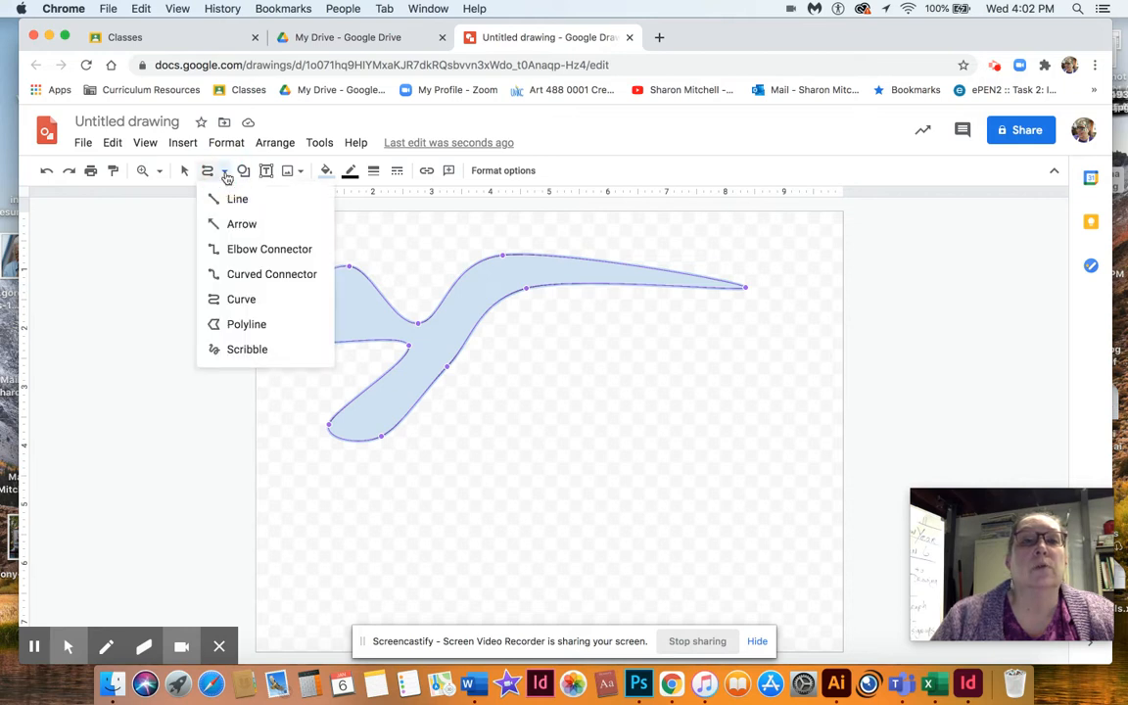
left_click(246, 325)
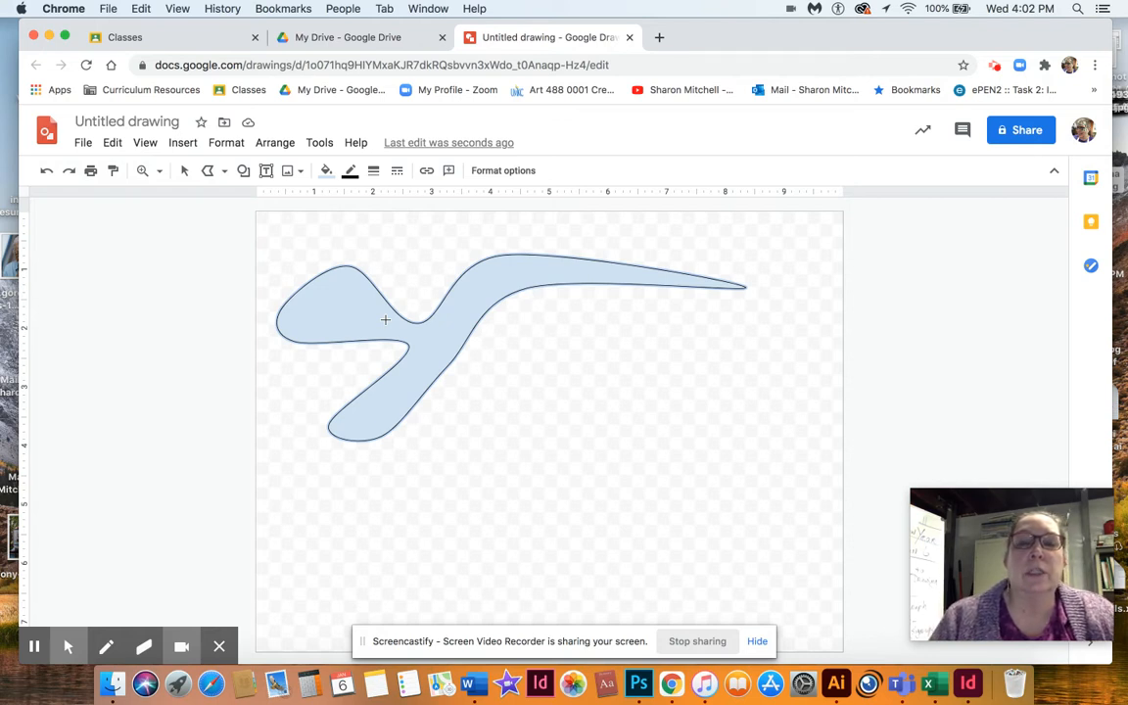
left_click(467, 493)
left_click(494, 430)
left_click(517, 404)
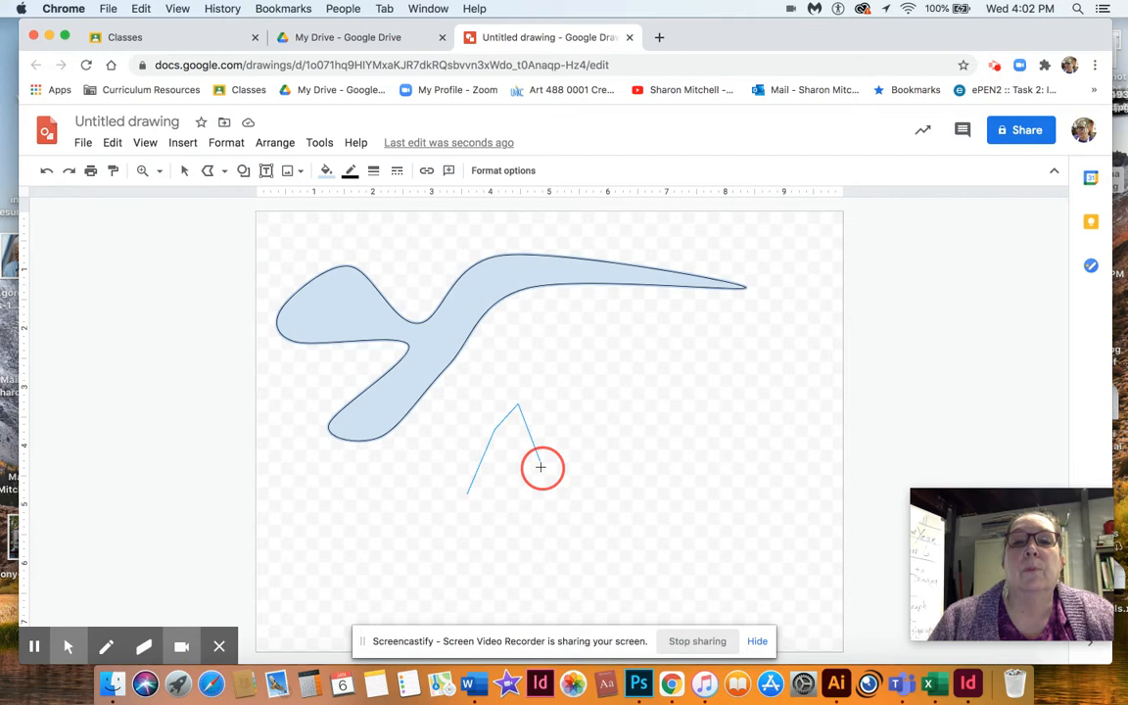
left_click(551, 500)
left_click(579, 456)
left_click(608, 388)
left_click(646, 427)
left_click(633, 460)
left_click(671, 478)
left_click(709, 435)
left_click(742, 506)
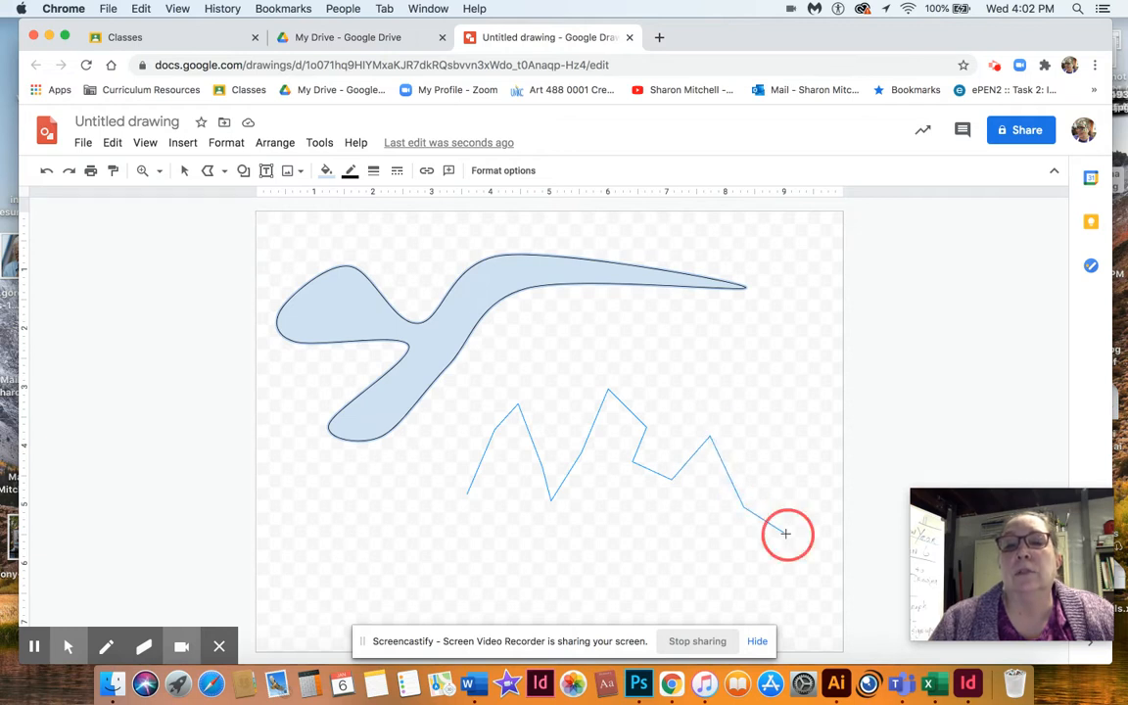
left_click(785, 534)
left_click(722, 547)
left_click(669, 532)
left_click(591, 563)
left_click(544, 527)
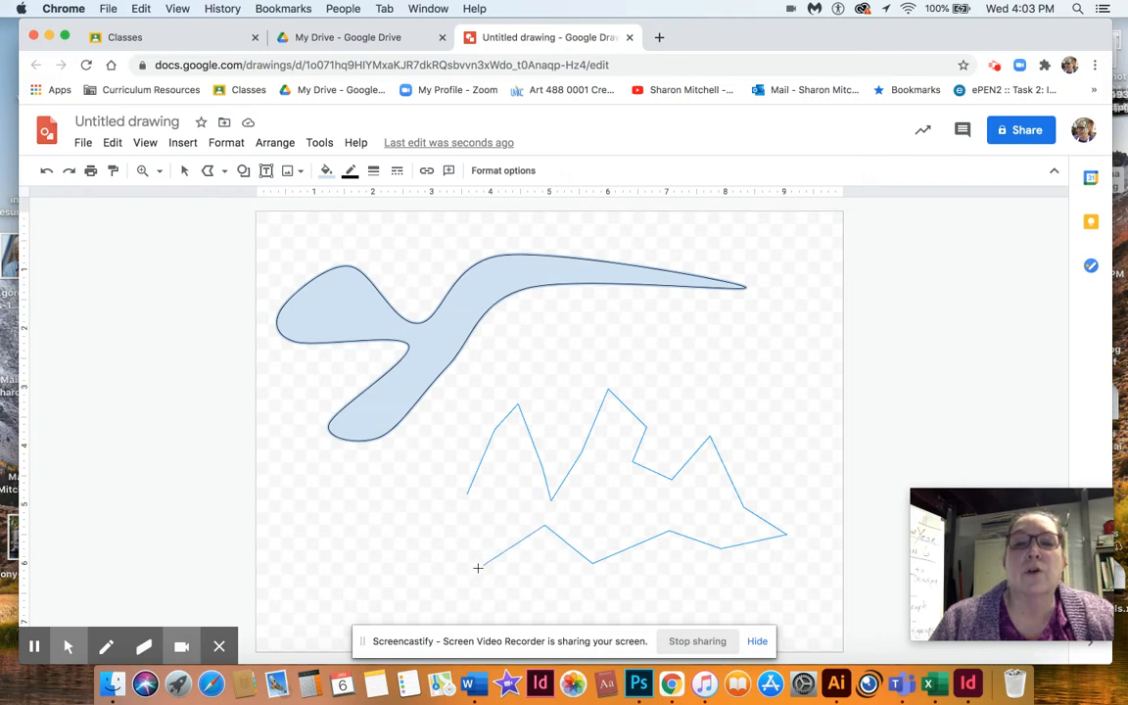
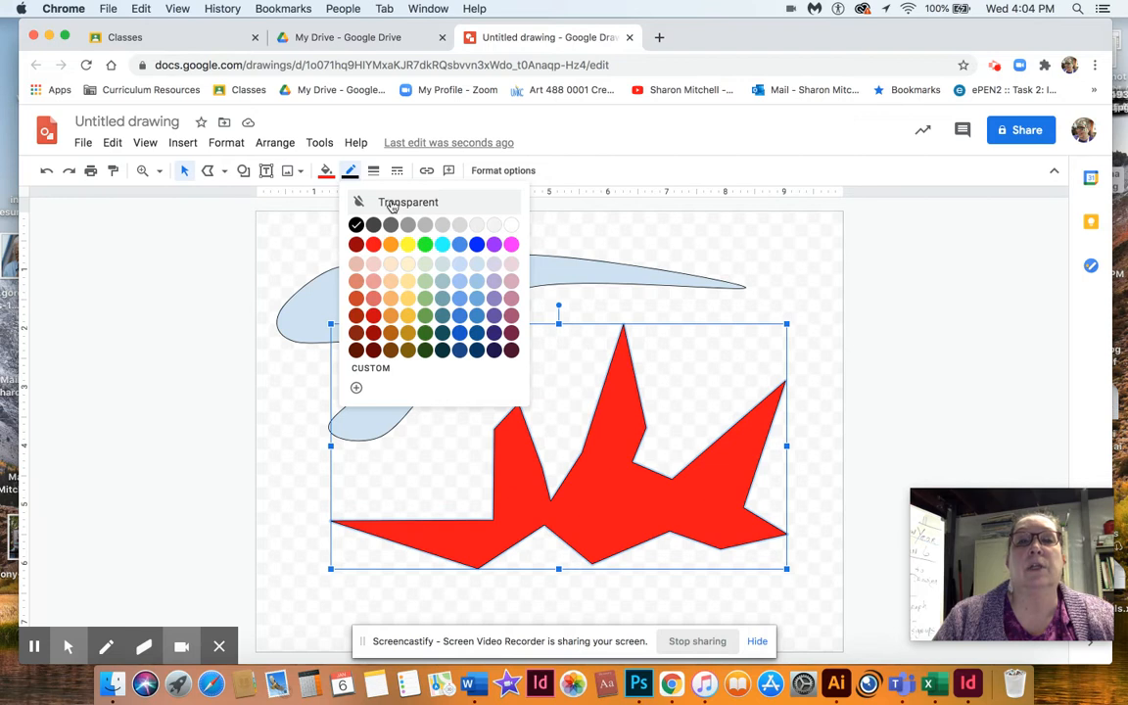
Make the red spiky shape's outline transparent and move the shape about half an inch down the page.
left_click(637, 223)
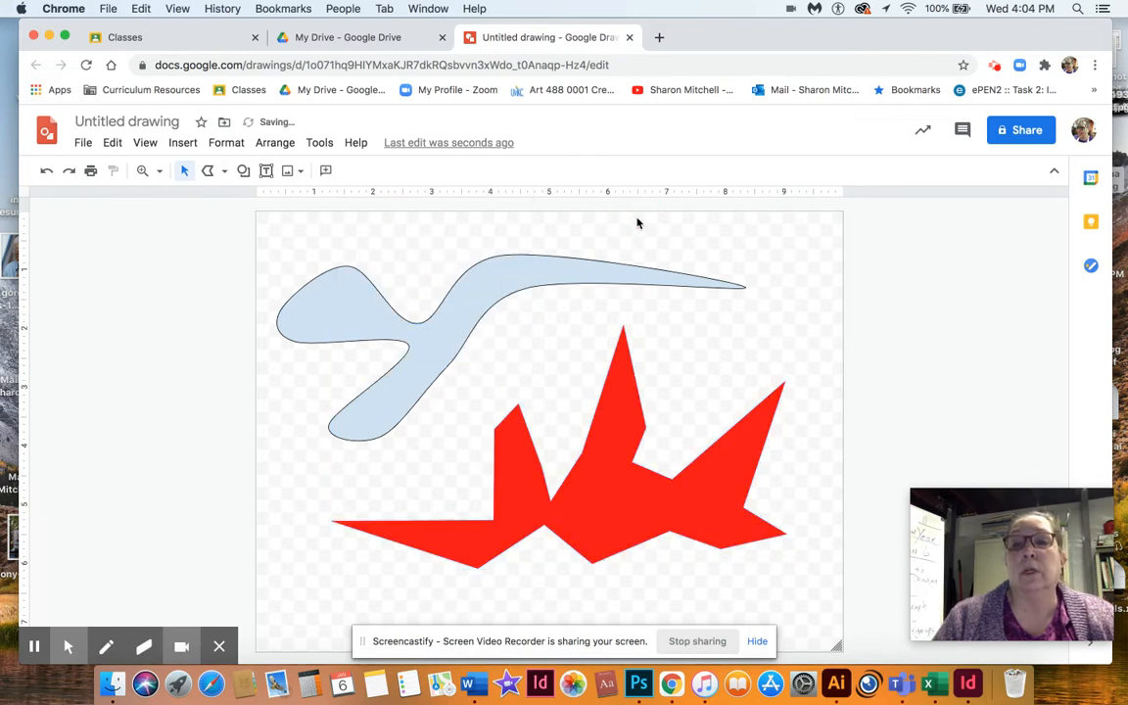
left_click_drag(598, 485, 607, 519)
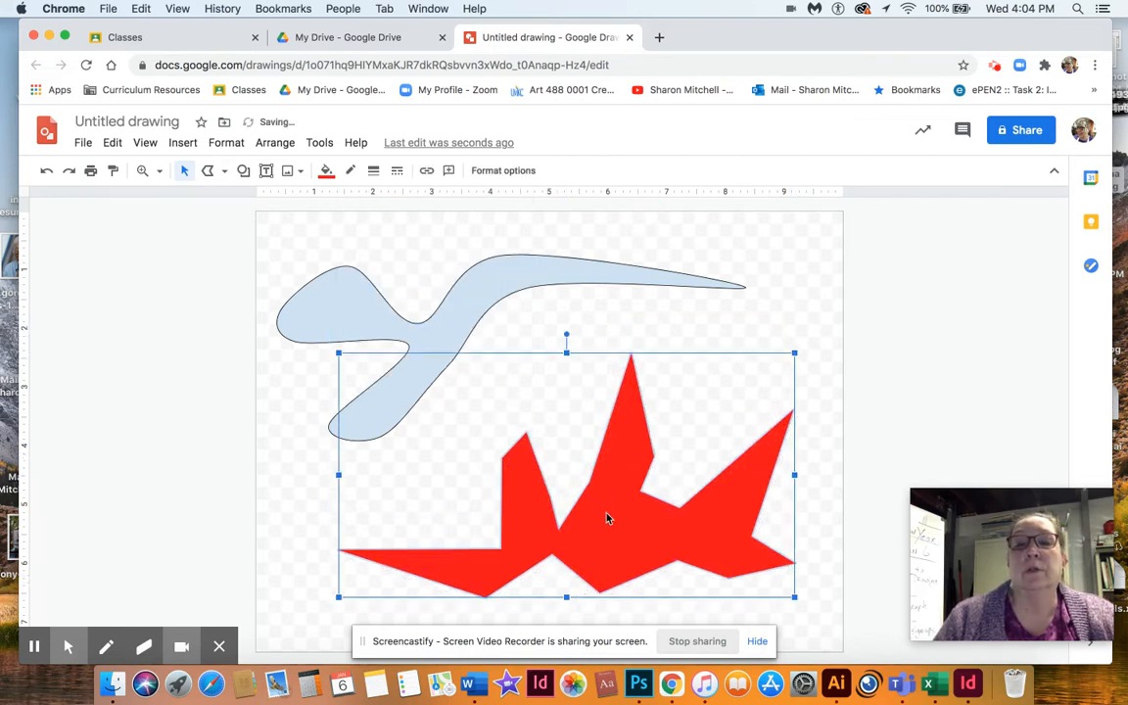
Set the curved shape's outline colour to light cornflower blue.
left_click(496, 278)
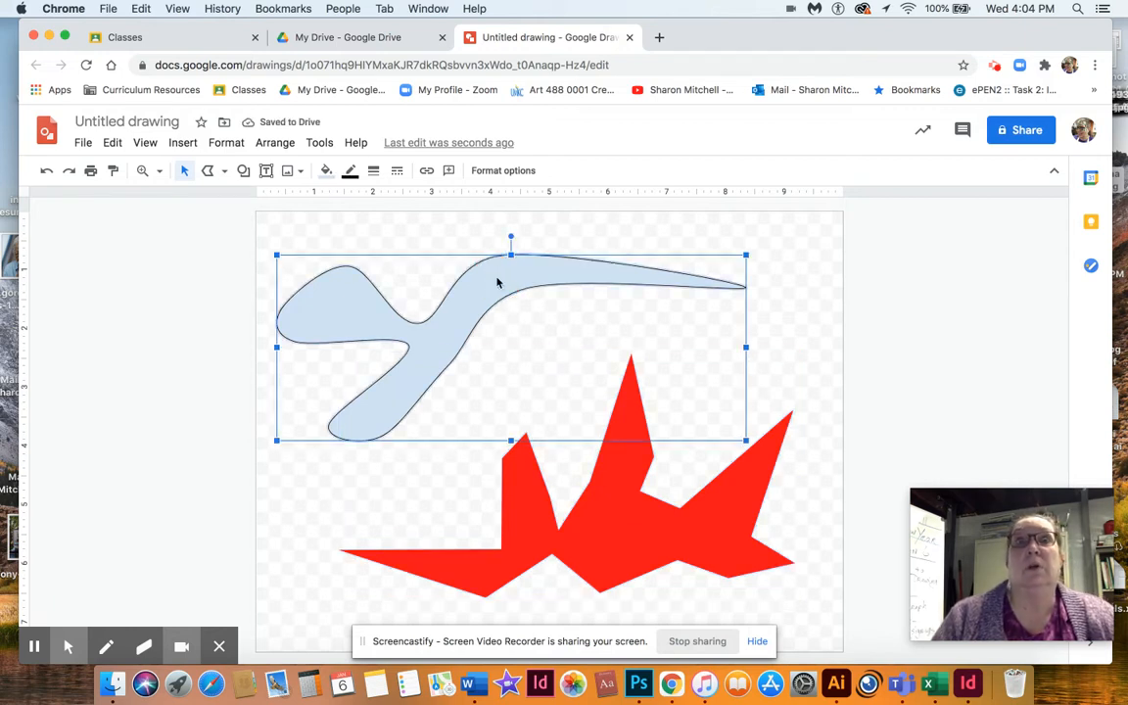
left_click(352, 174)
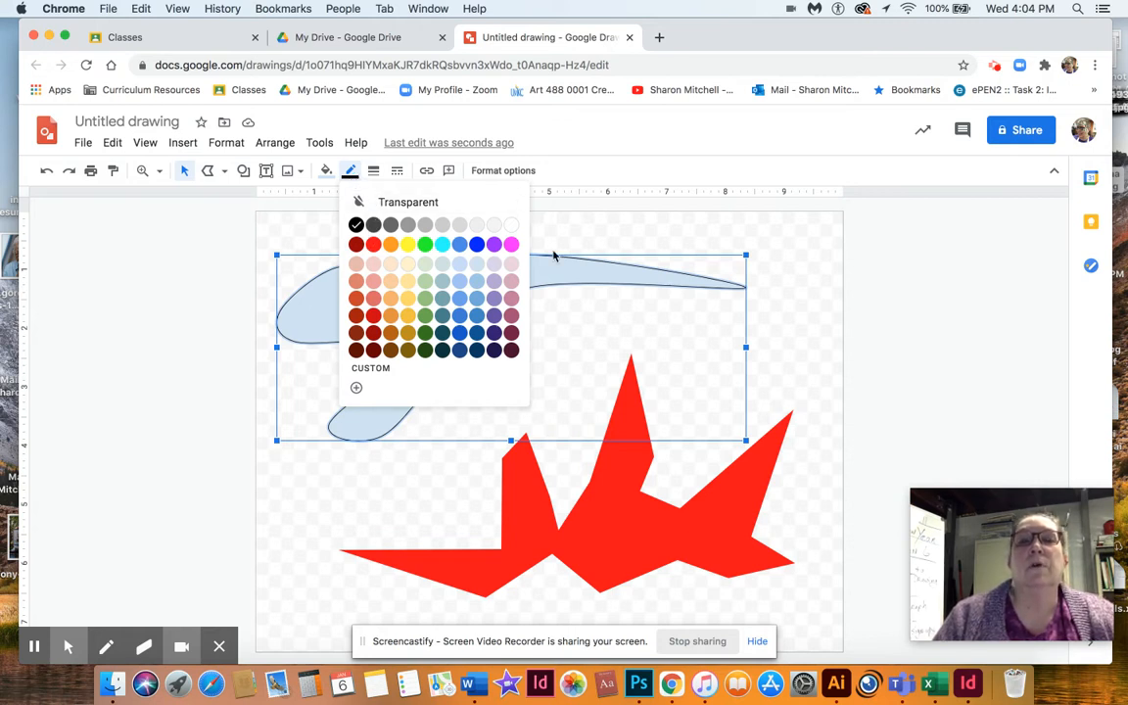
left_click(460, 300)
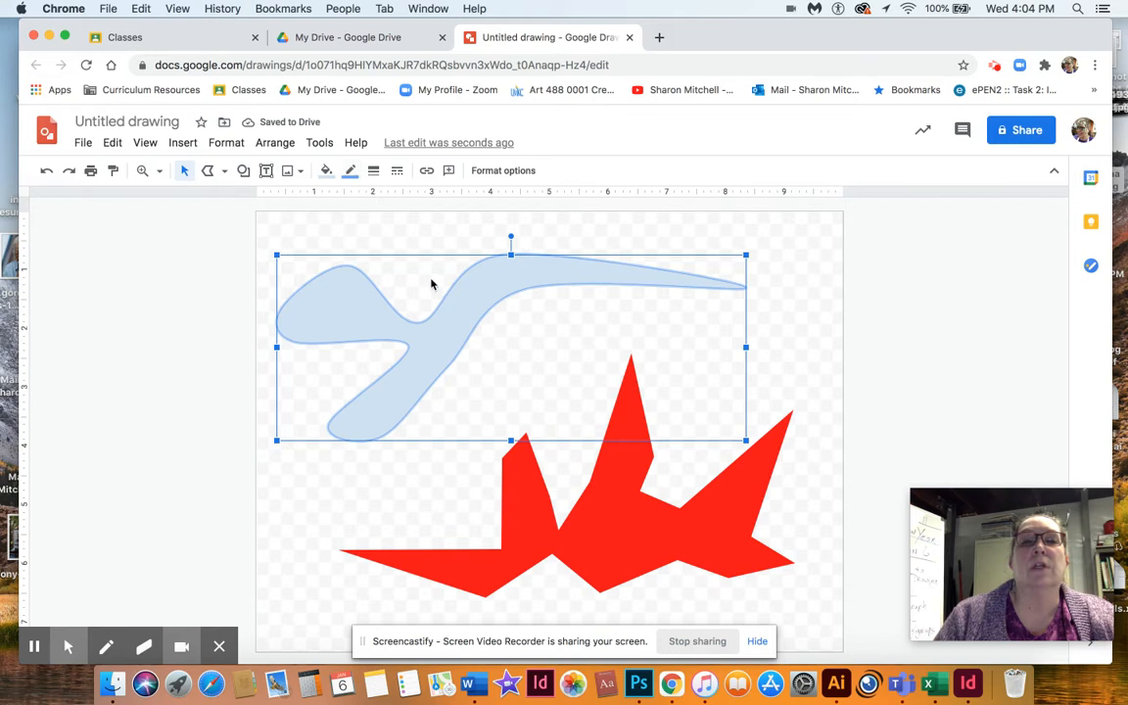
left_click(402, 236)
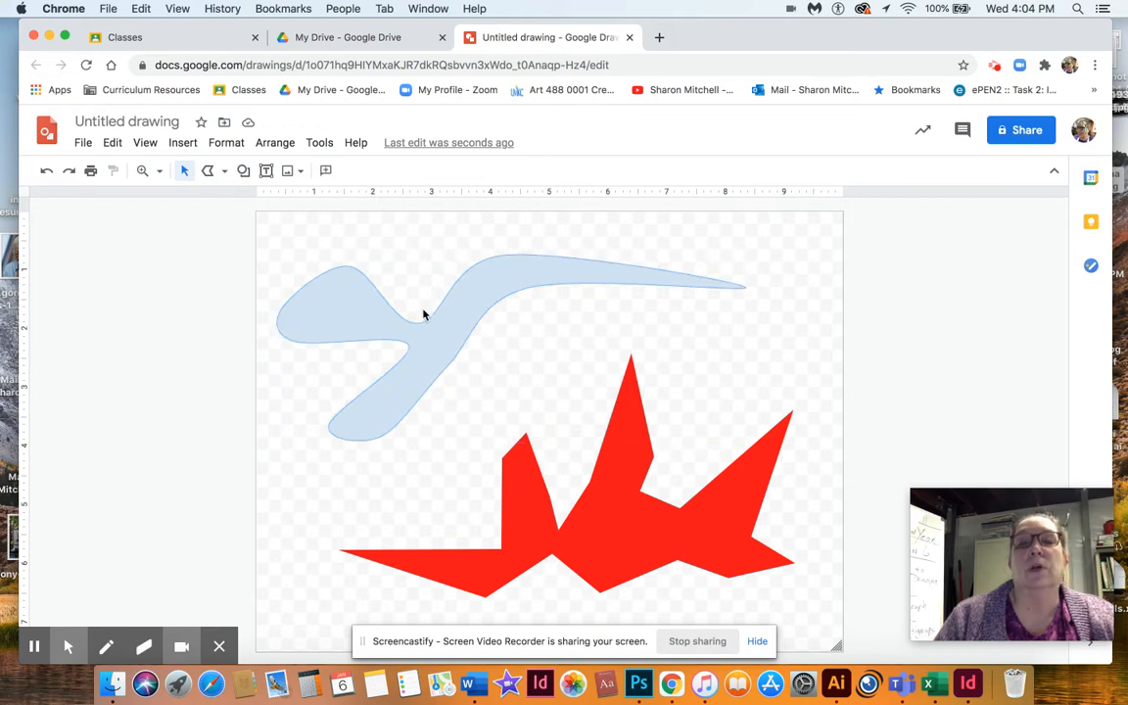
Set the curved shape's outline weight to 16px.
left_click(393, 289)
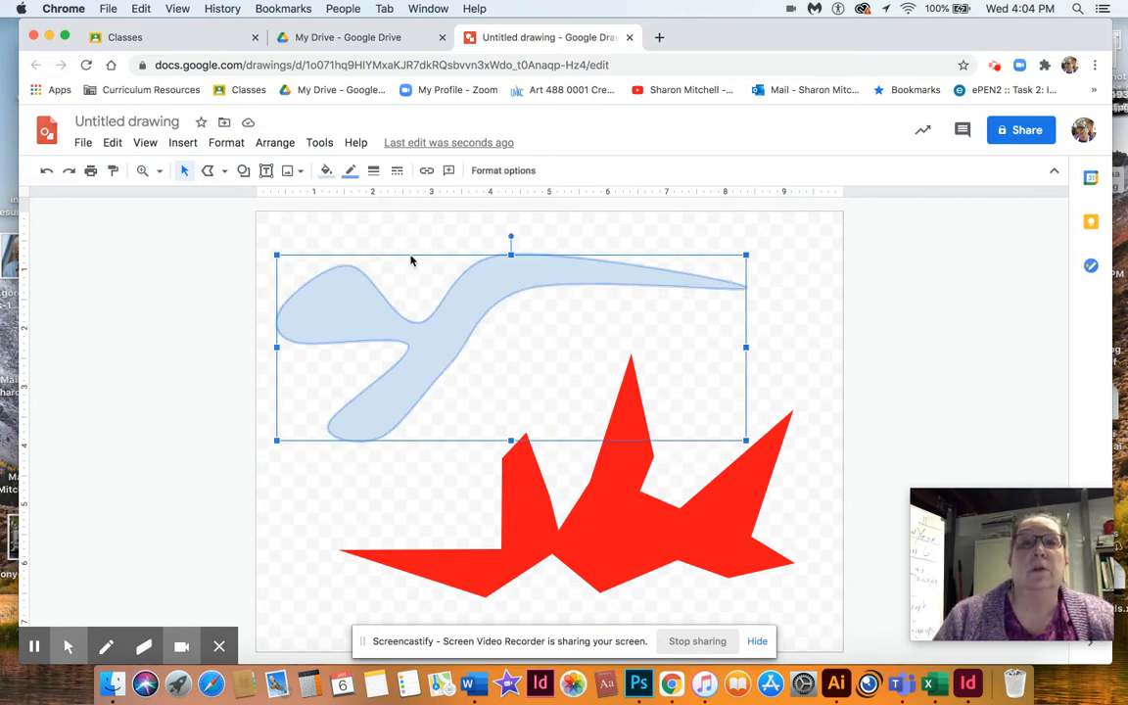
left_click(373, 173)
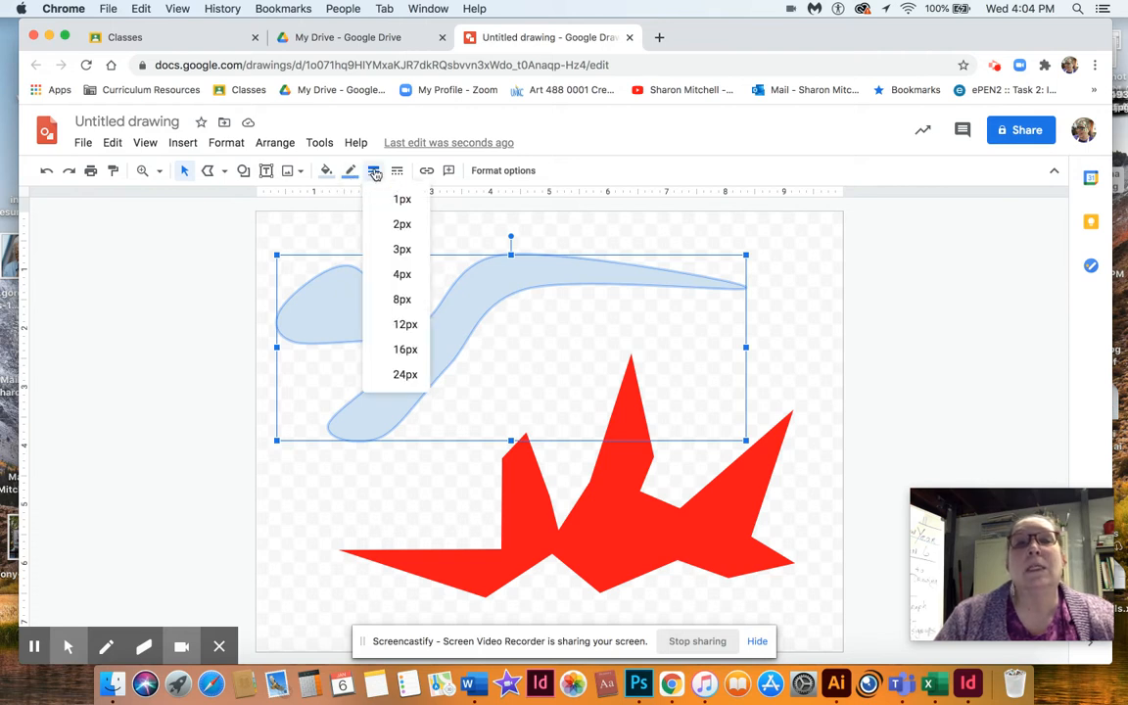
left_click(403, 350)
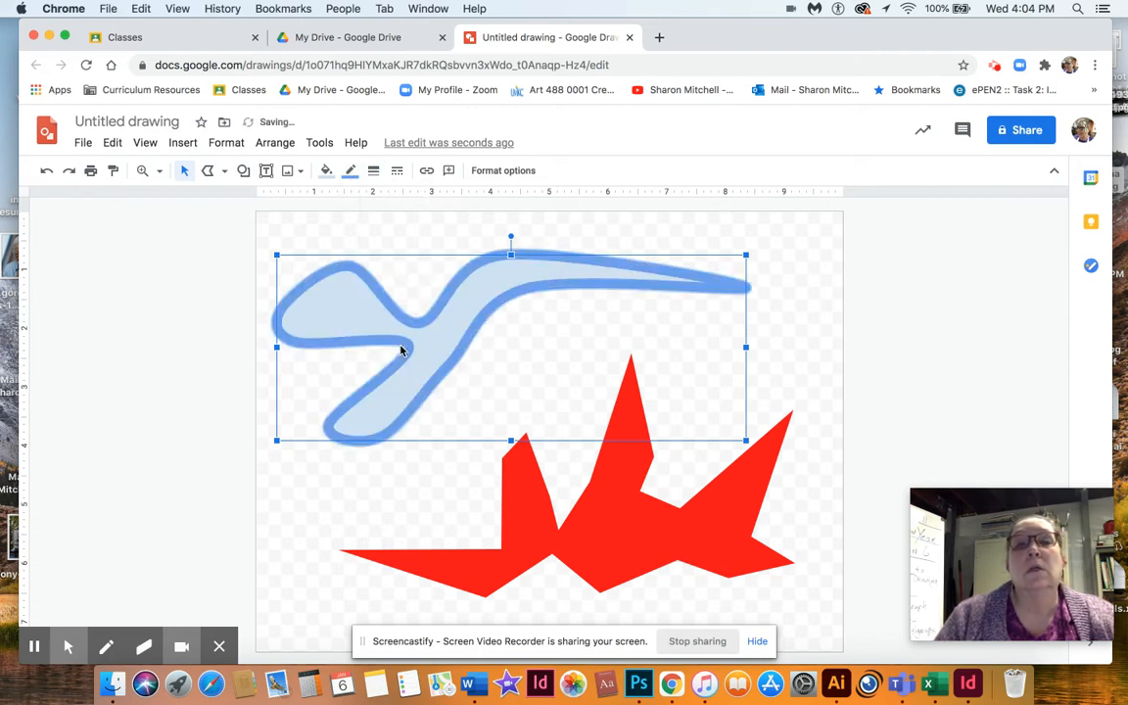
left_click(386, 233)
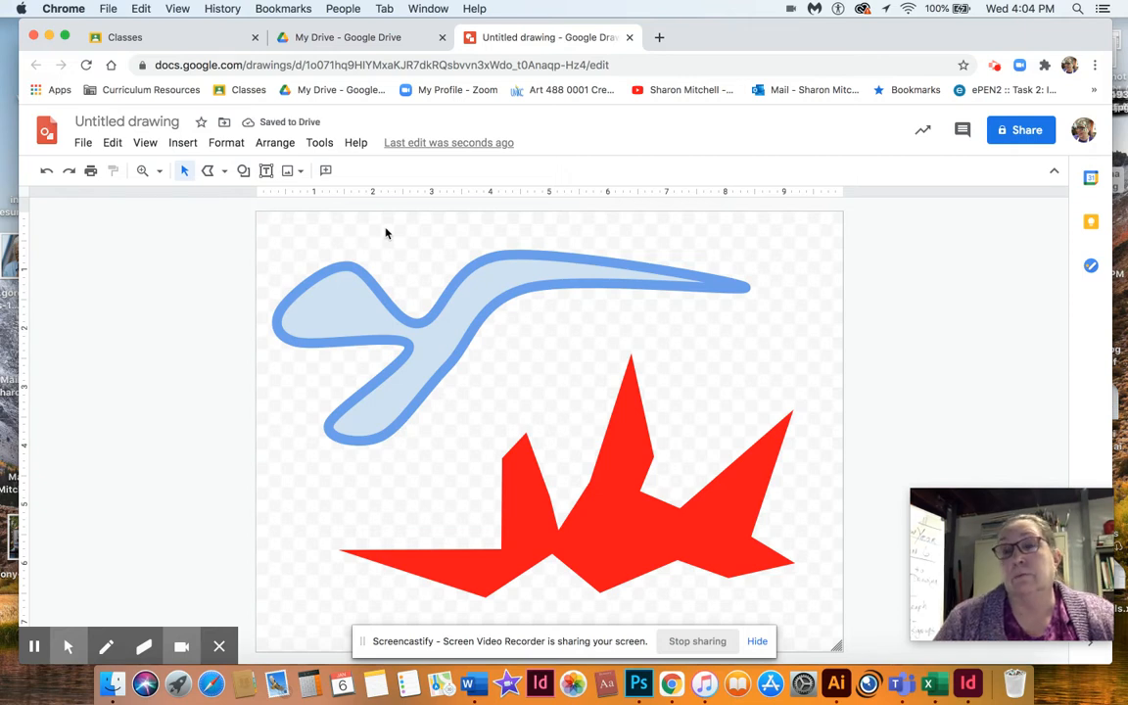
Move the curved shape slightly towards the page's upper-left corner and give its outline the dotted style.
left_click_drag(372, 286, 369, 270)
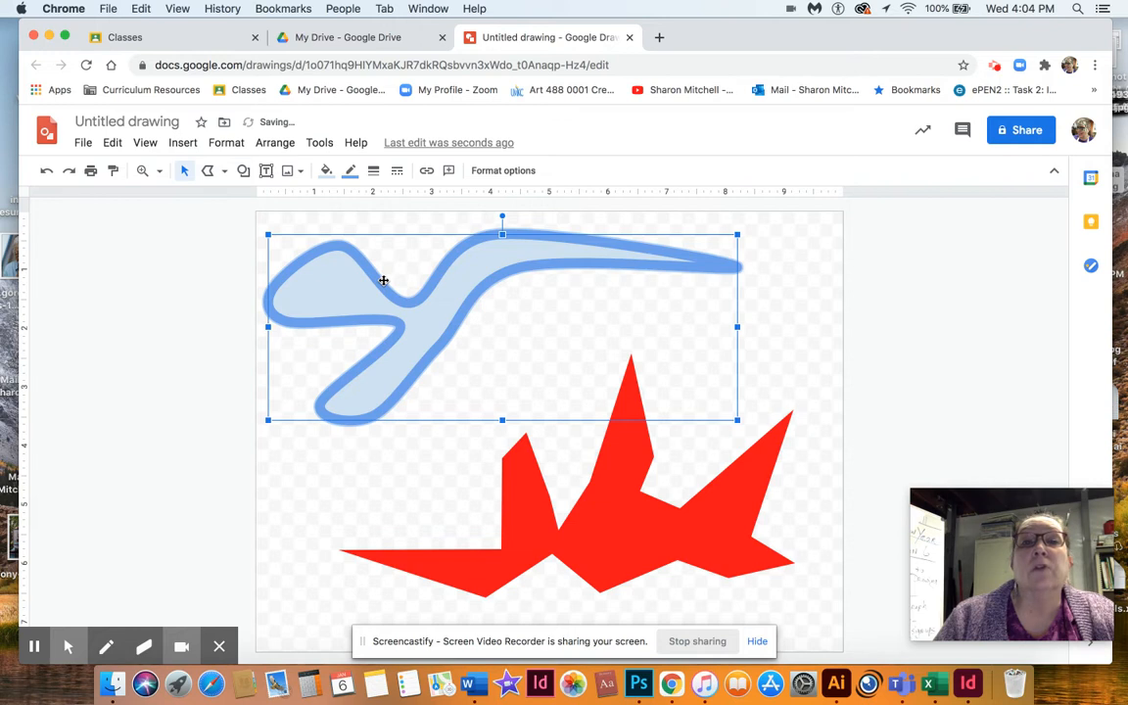
left_click(398, 172)
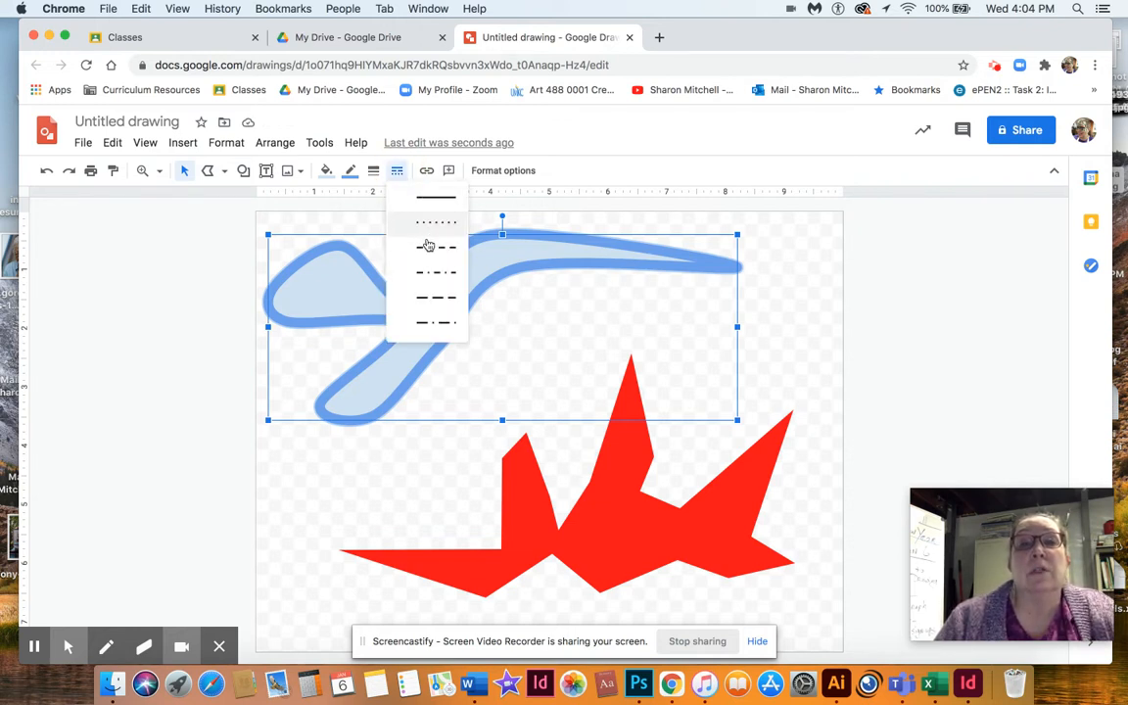
left_click(432, 323)
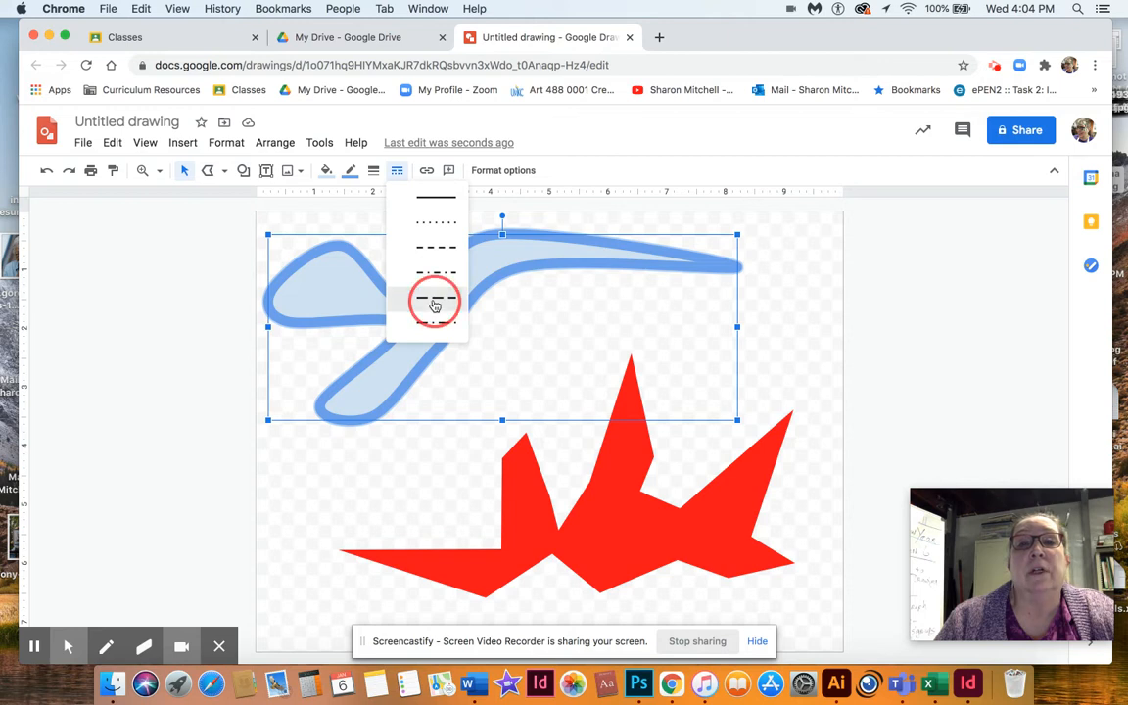
left_click(397, 170)
left_click(387, 202)
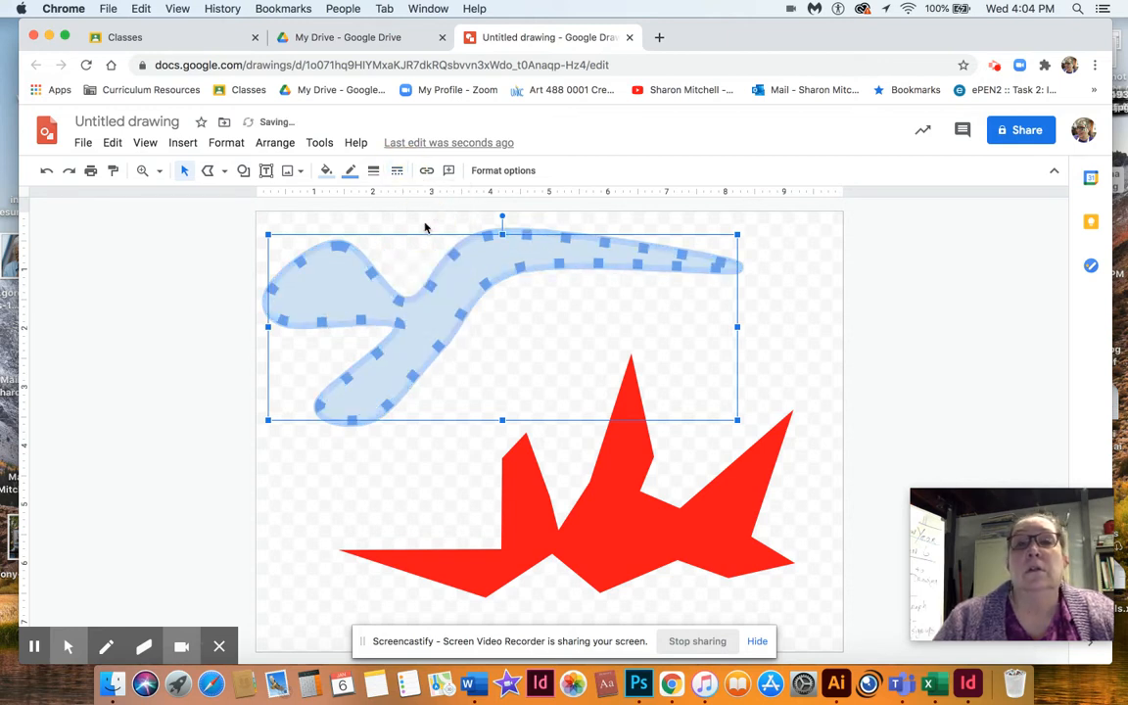
Change the curved shape's outline to the shorter dash-dot style.
left_click(397, 171)
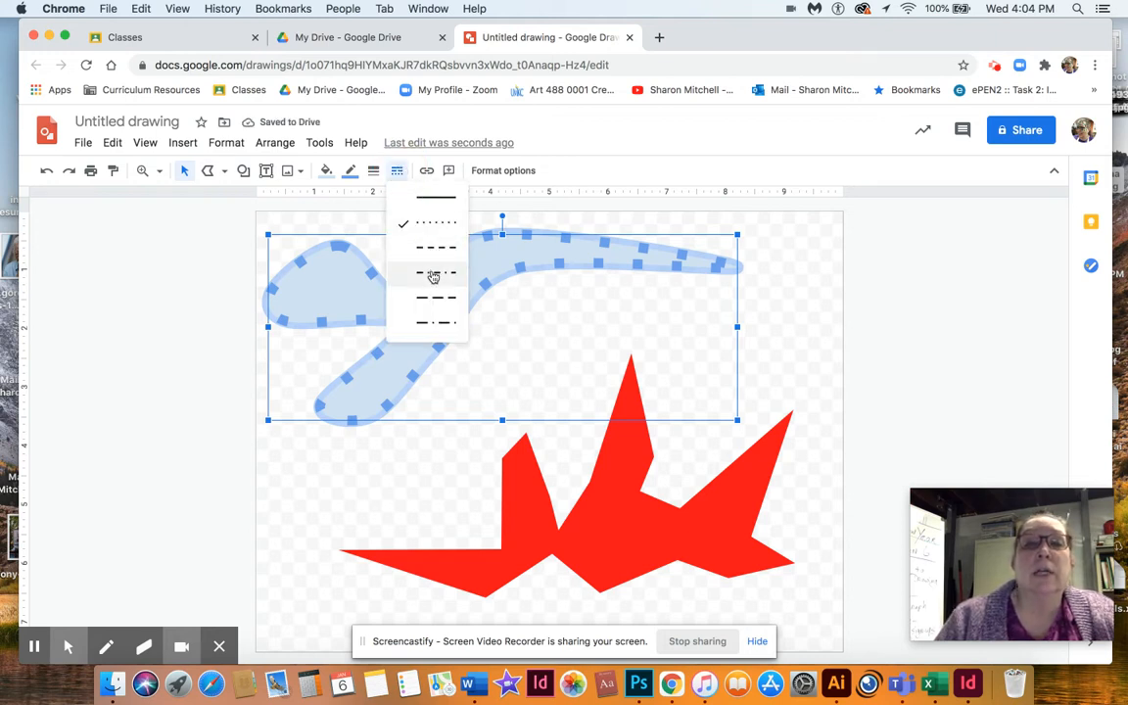
left_click(392, 249)
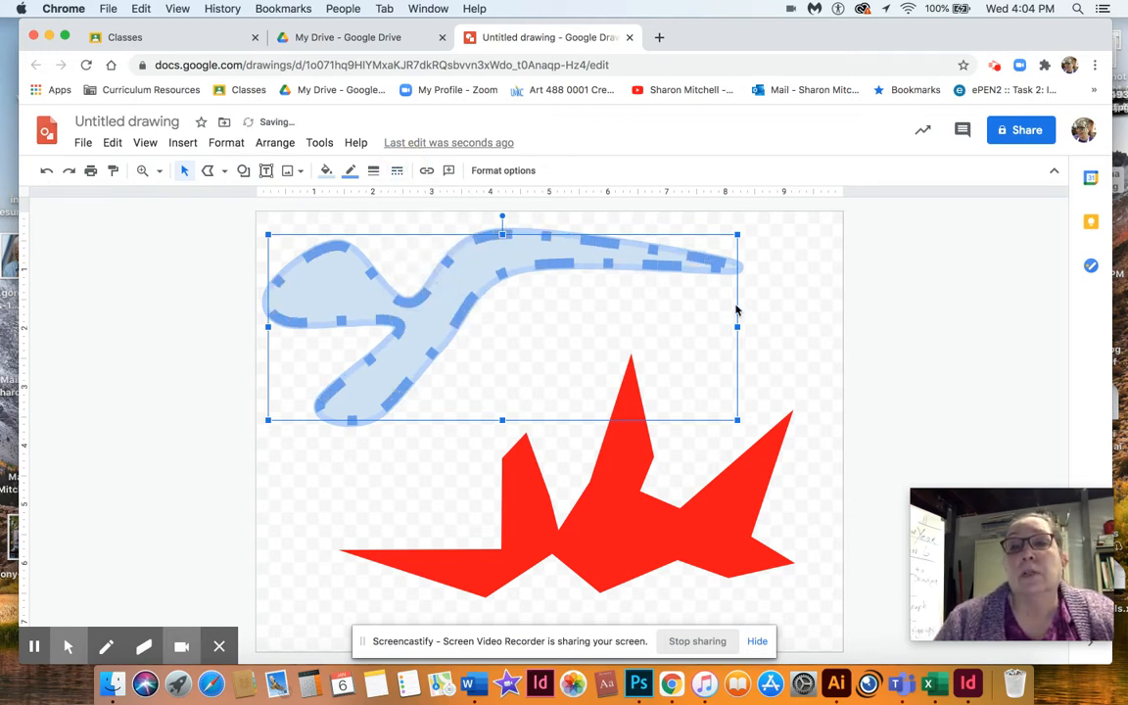
left_click(791, 298)
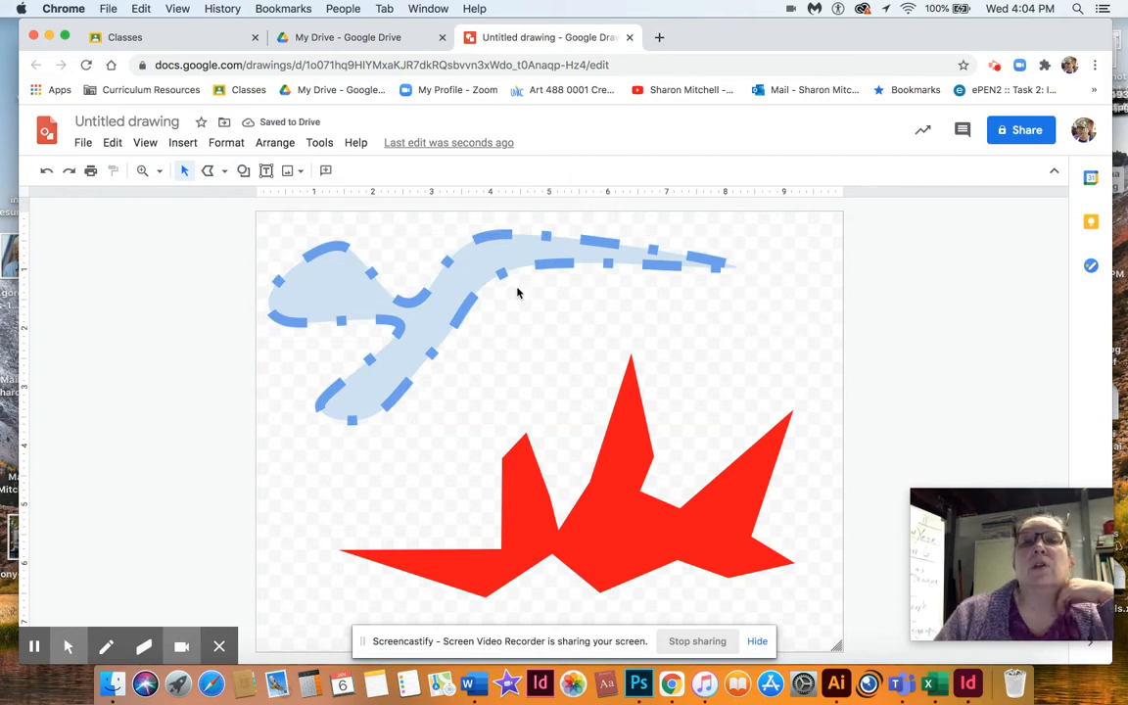
Make the curved shape's fill transparent, leaving only its dashed blue outline.
left_click(471, 272)
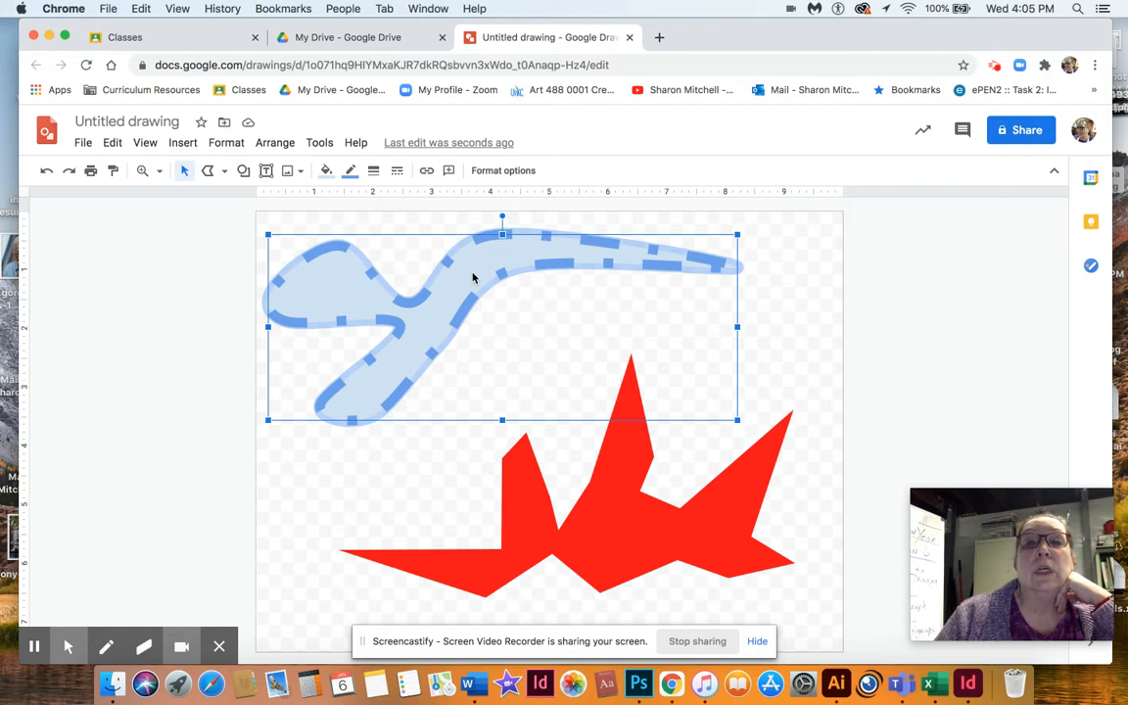
left_click(327, 172)
left_click(378, 229)
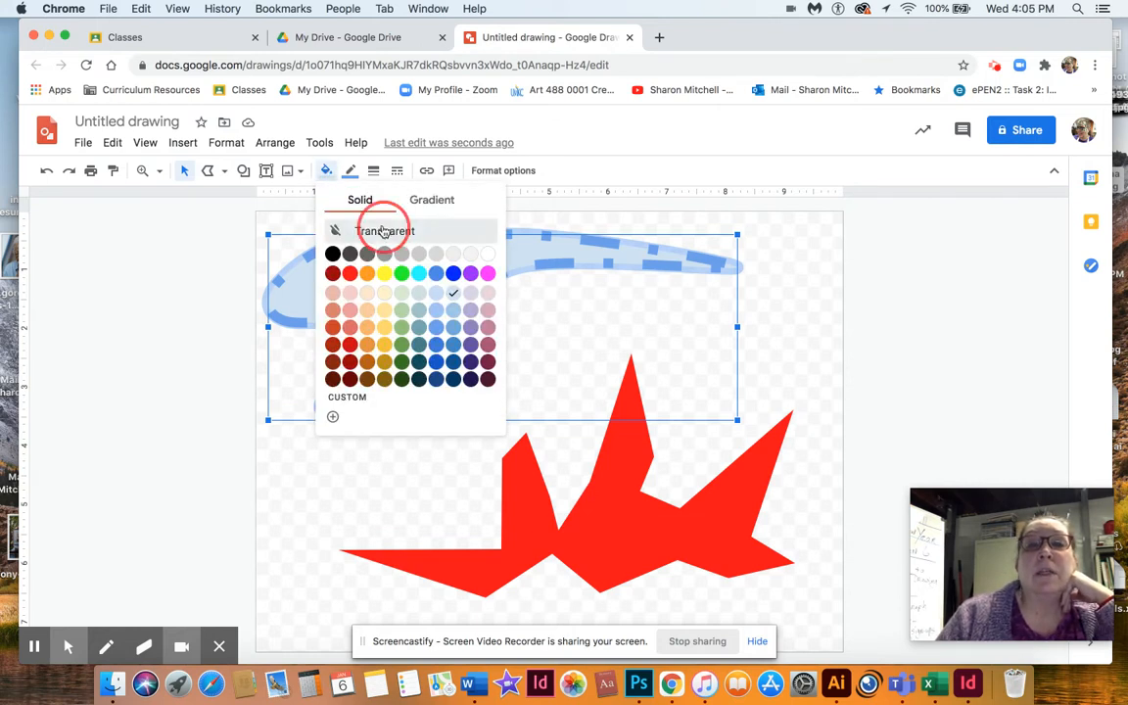
left_click(802, 269)
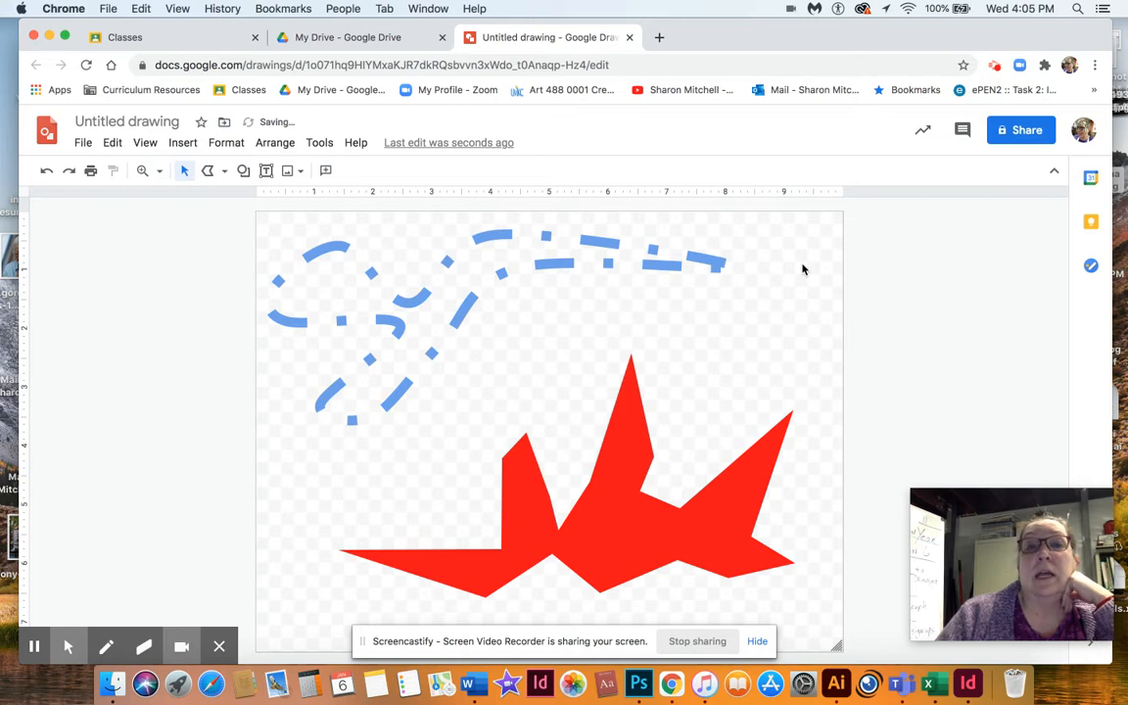
Move the curved dashed outline over the red spiky shape and bring it to the front.
left_click(558, 263)
left_click_drag(566, 262, 690, 431)
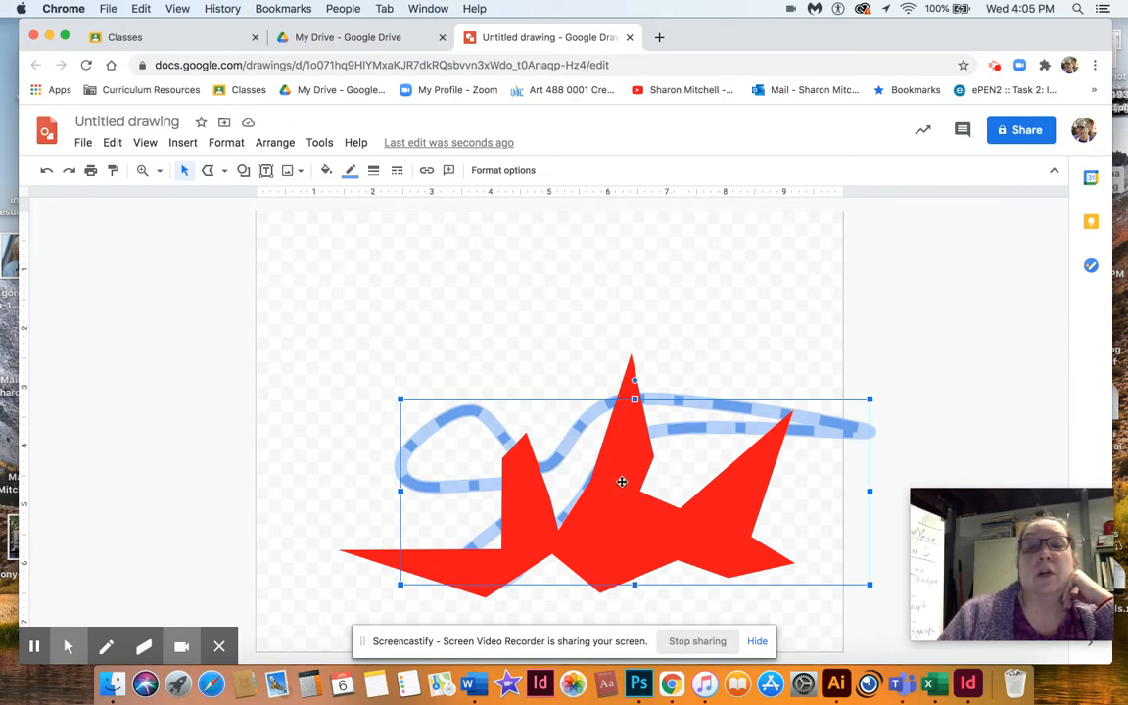
left_click(279, 144)
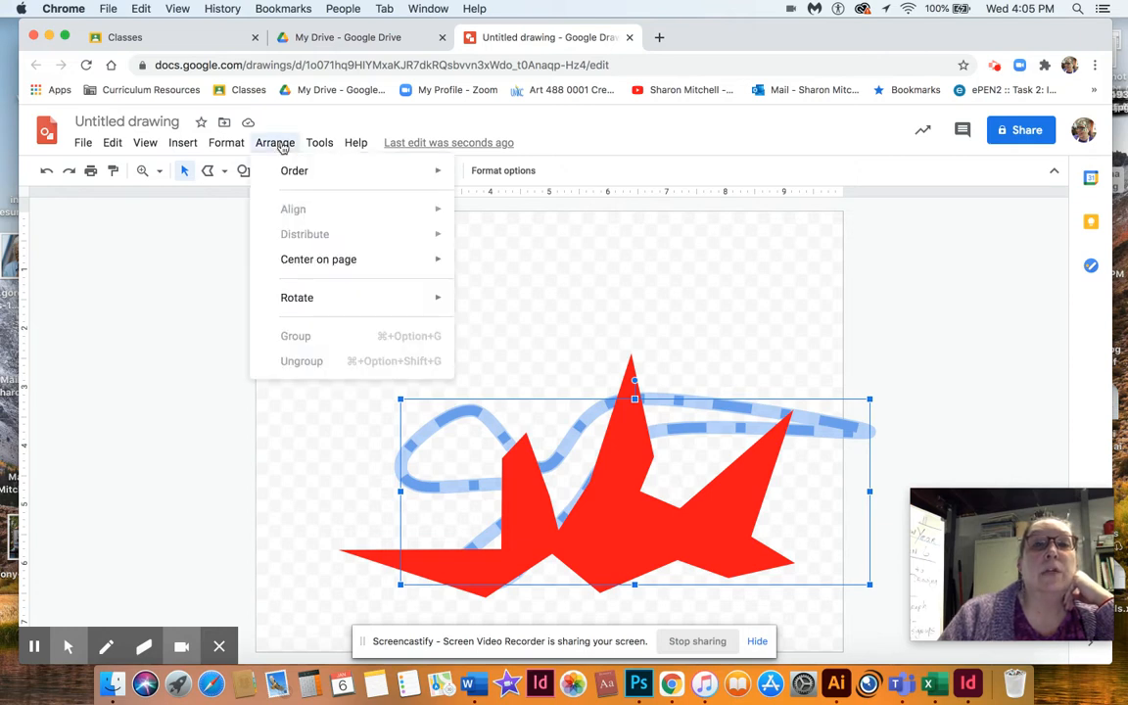
mouse_move(286, 172)
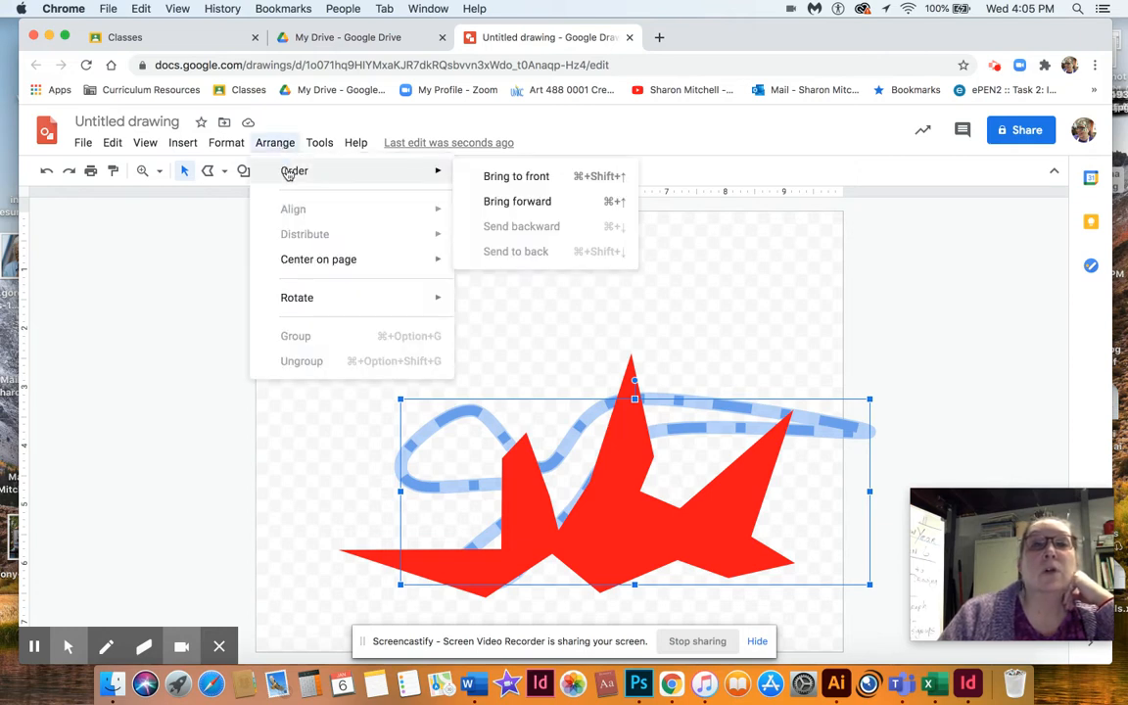
left_click(483, 177)
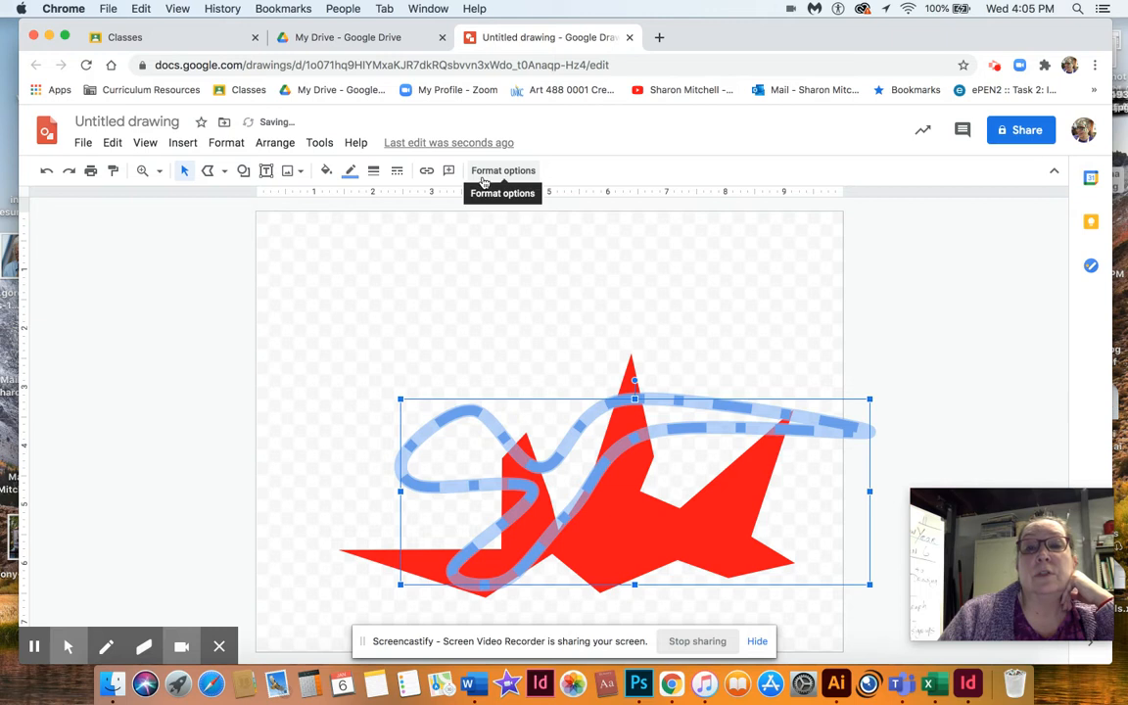
left_click(416, 249)
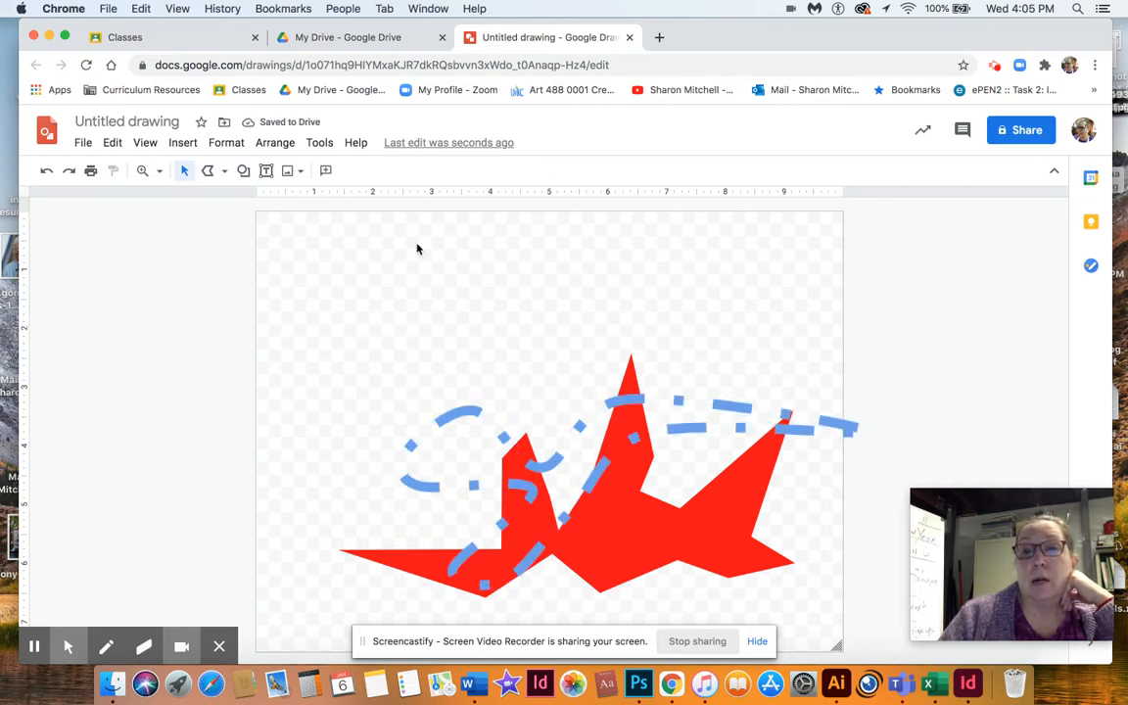
Delete both the red spiky shape and the blue dashed curve from the page.
mouse_move(373, 370)
left_mouse_down()
mouse_move(460, 548)
mouse_move(816, 610)
left_mouse_up()
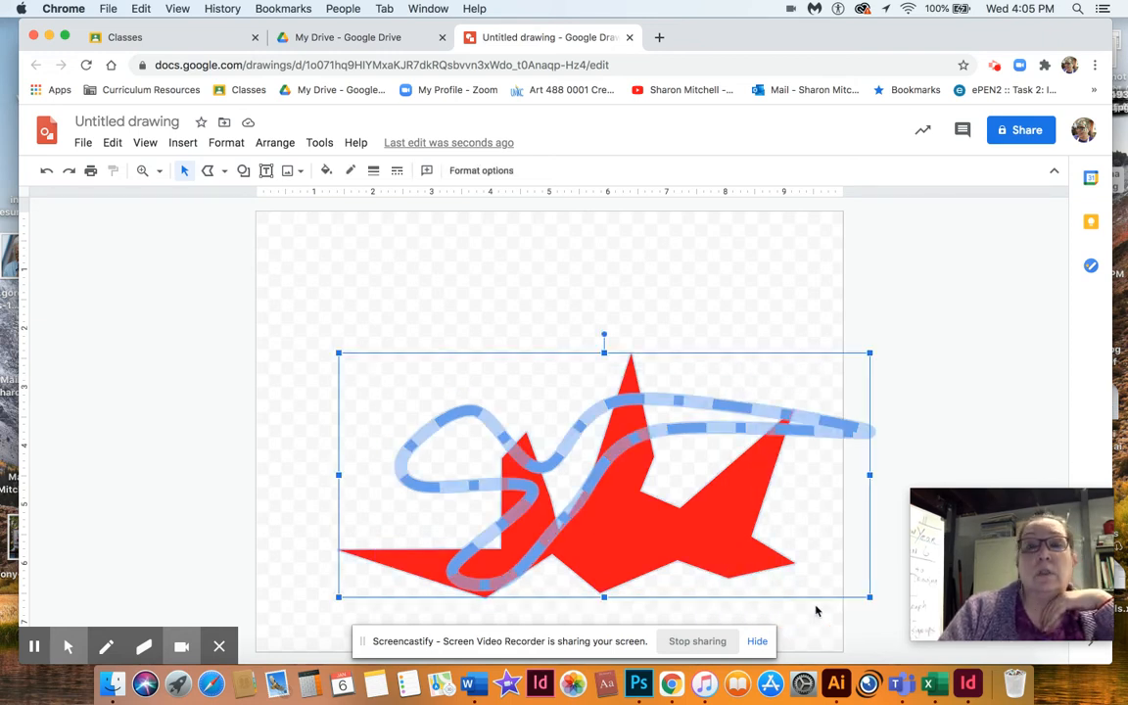
key("Delete")
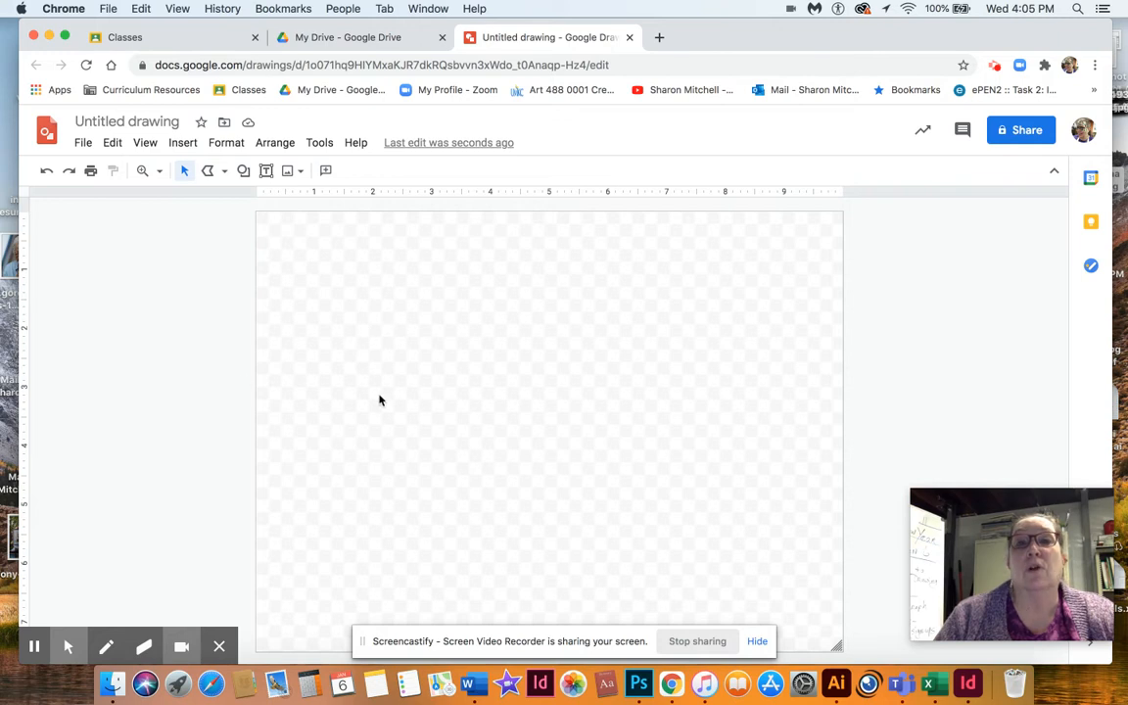
Rename the untitled drawing as avatar.
left_click(176, 121)
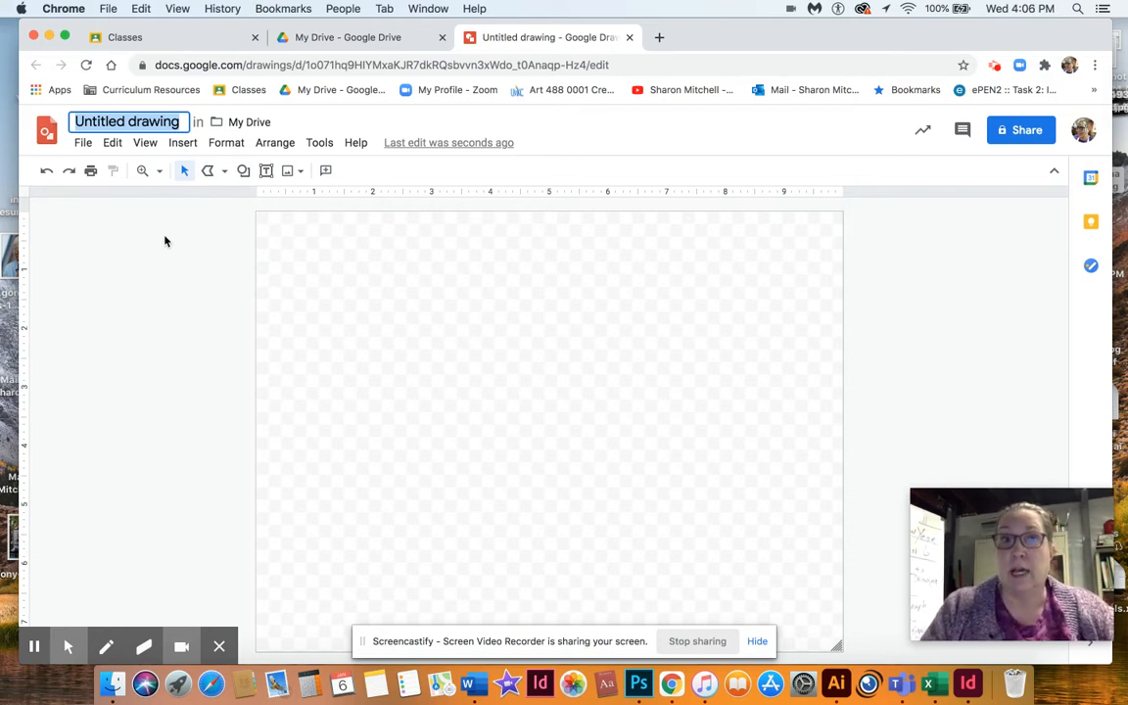
type("avatar")
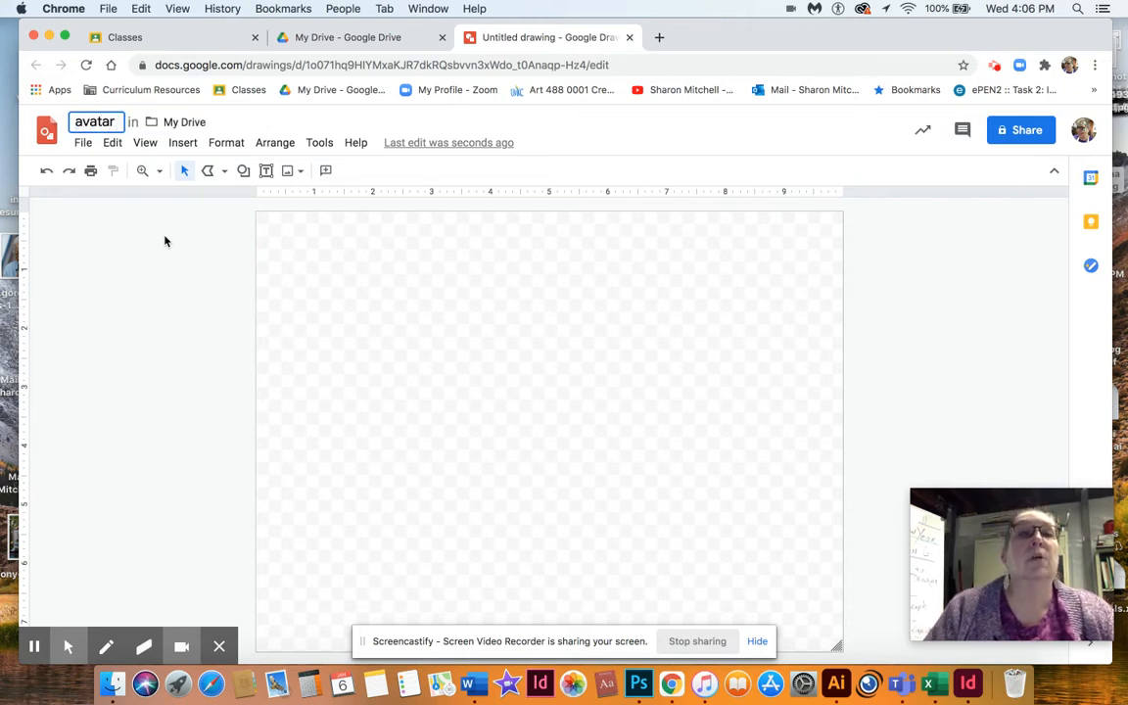
key("Return")
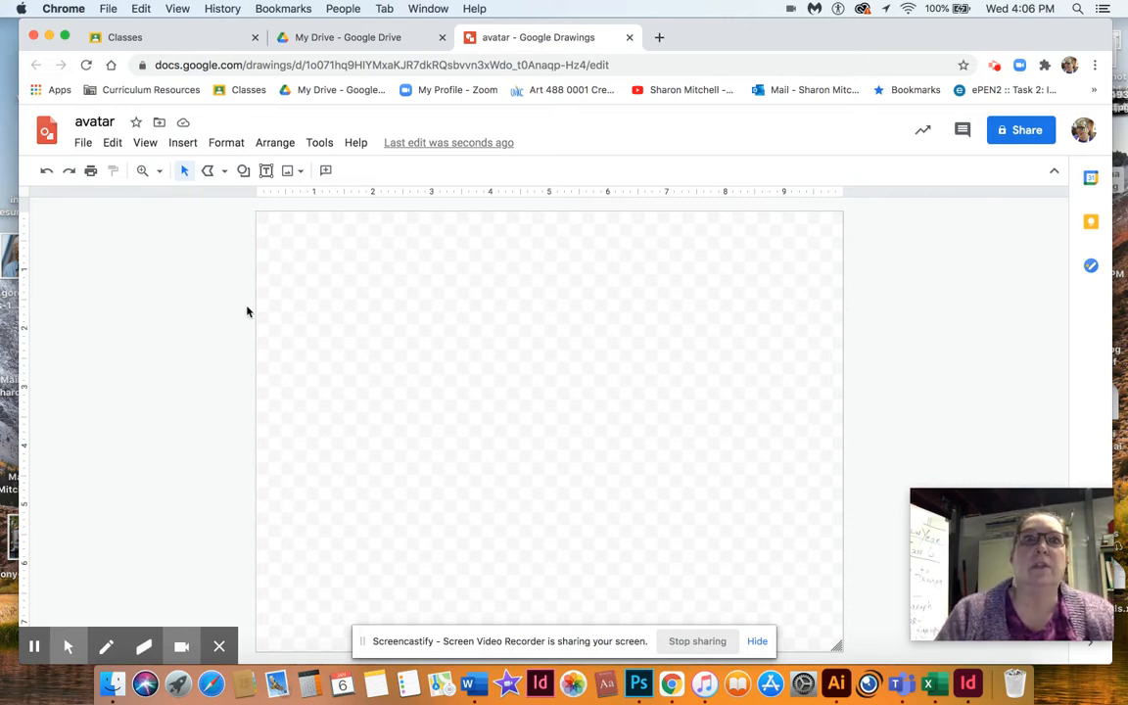
left_click(300, 172)
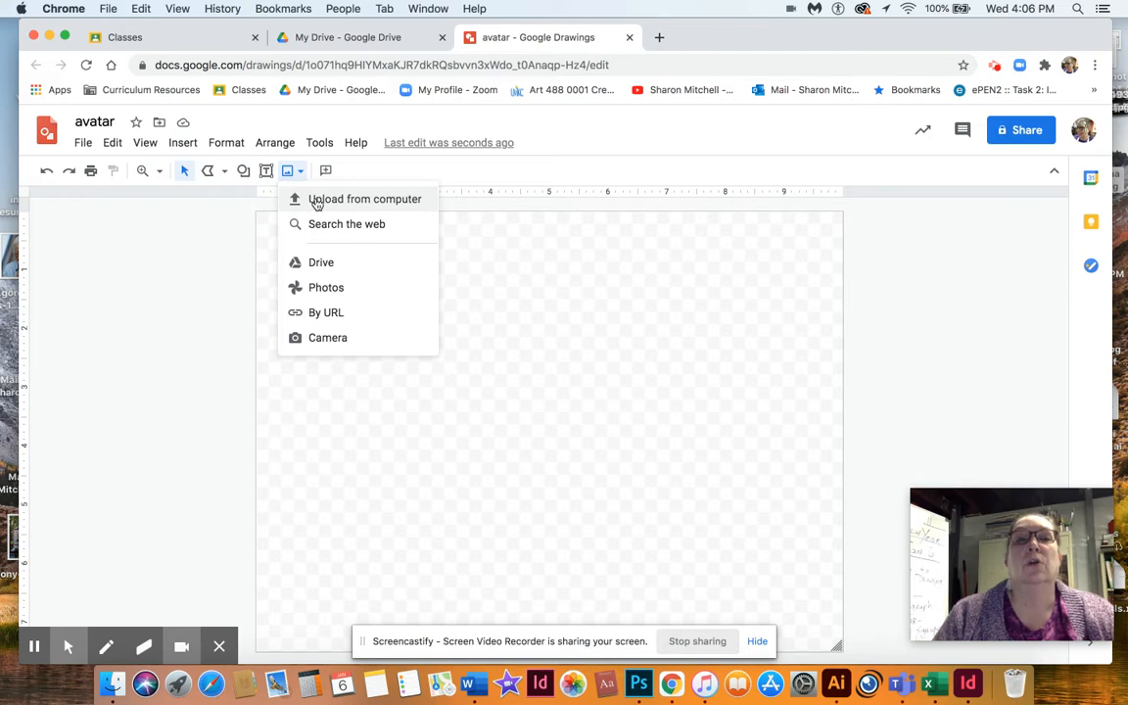
left_click(316, 201)
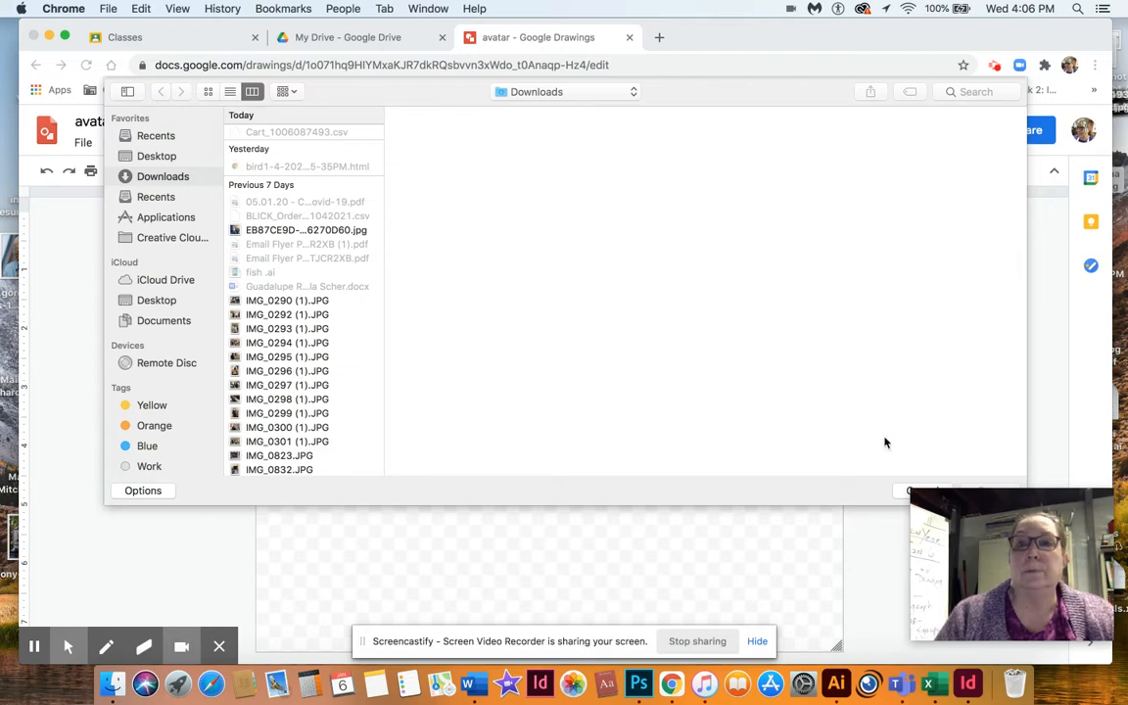
left_click(901, 493)
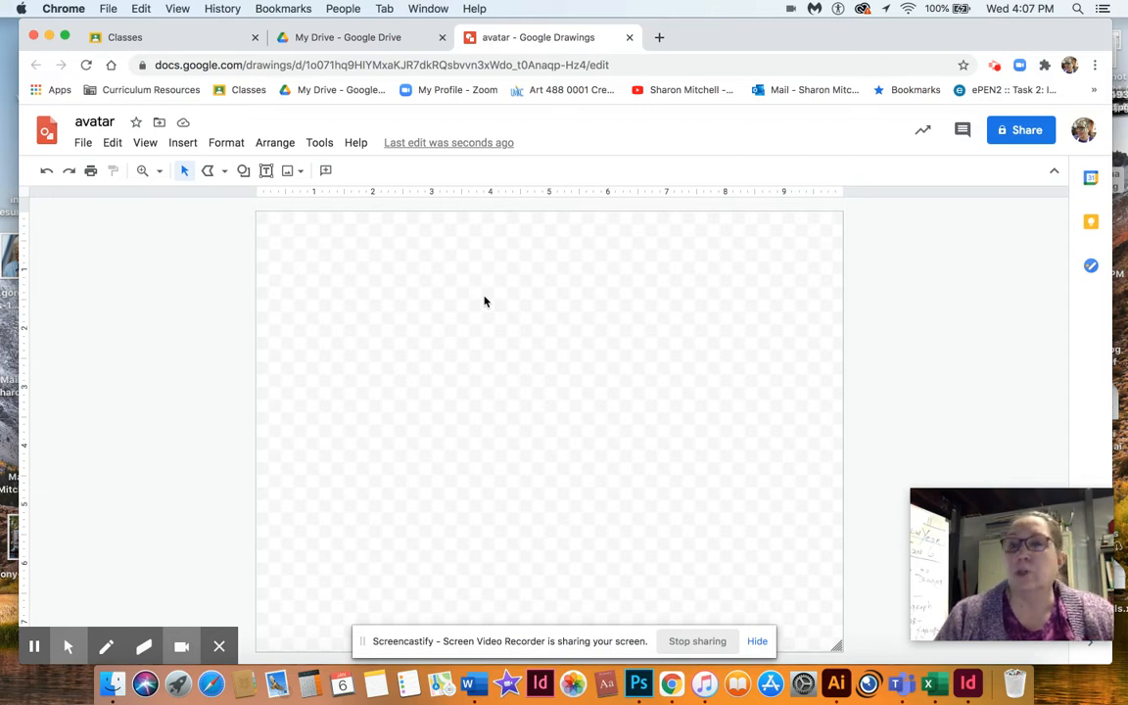
Take a photo with the camera, allowing camera access, insert it into the drawing and enlarge it until it nearly fills the page.
left_click(299, 172)
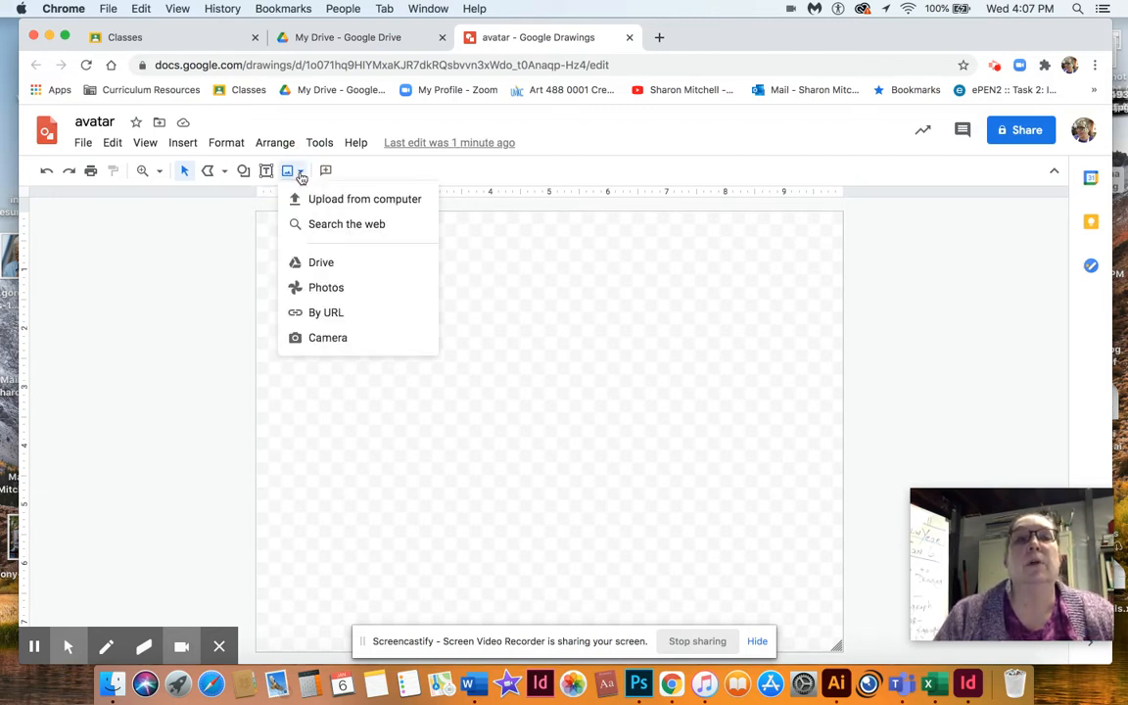
left_click(337, 338)
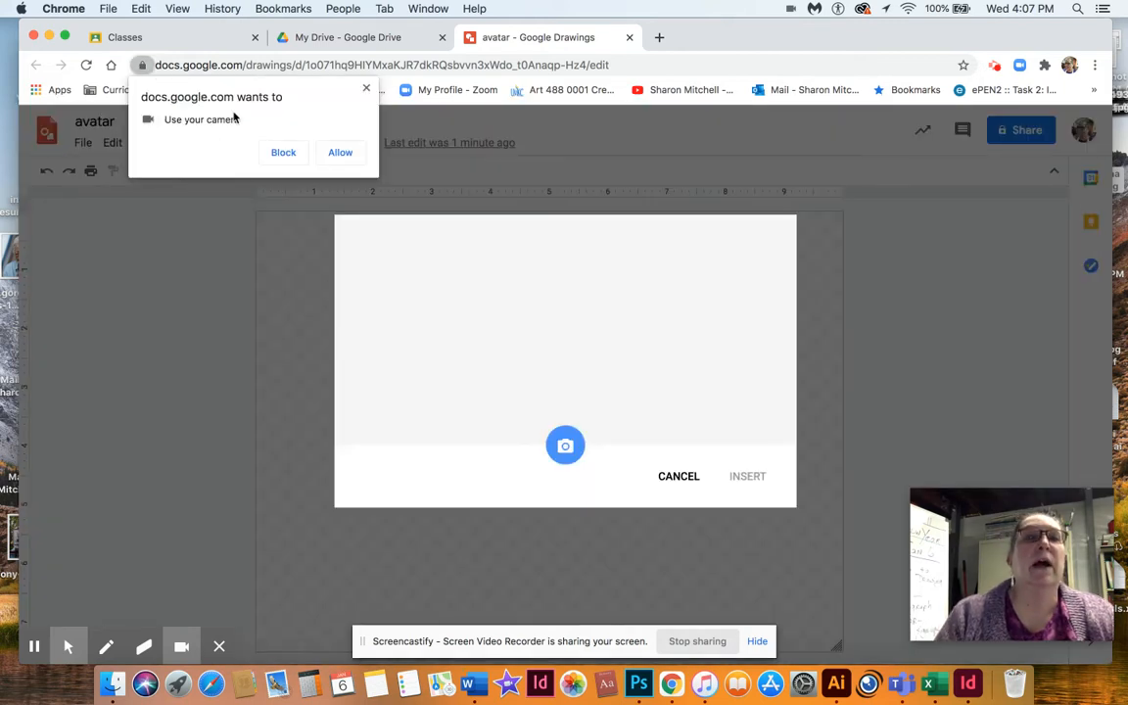
left_click(340, 152)
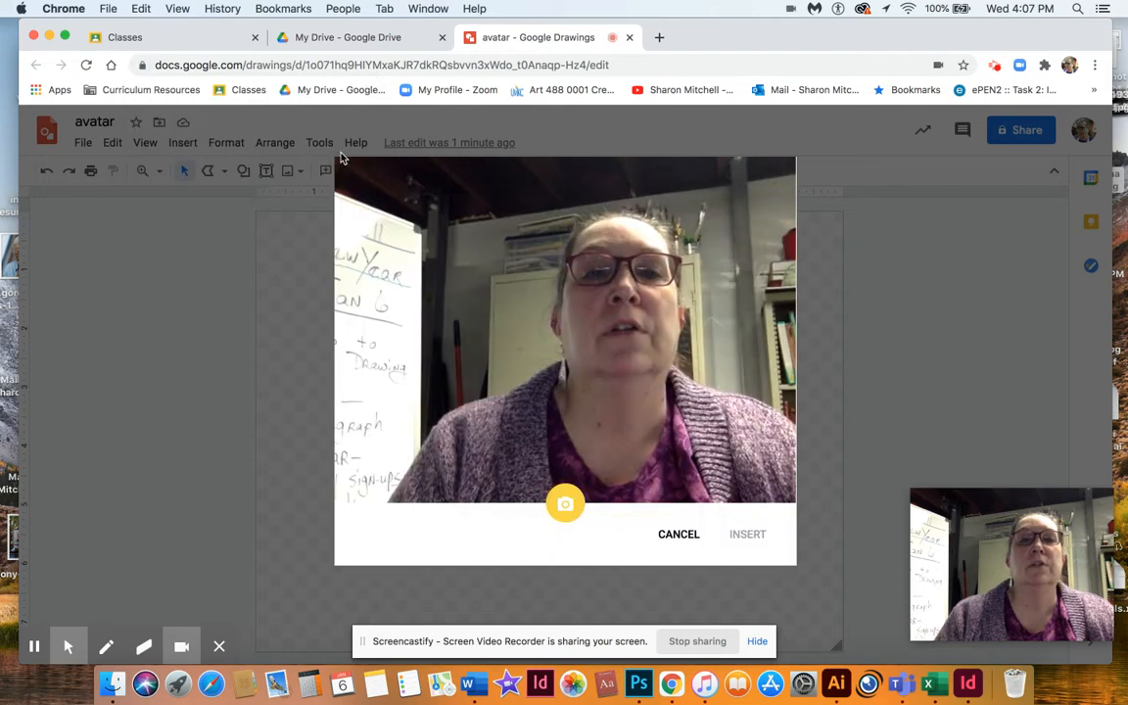
left_click(564, 500)
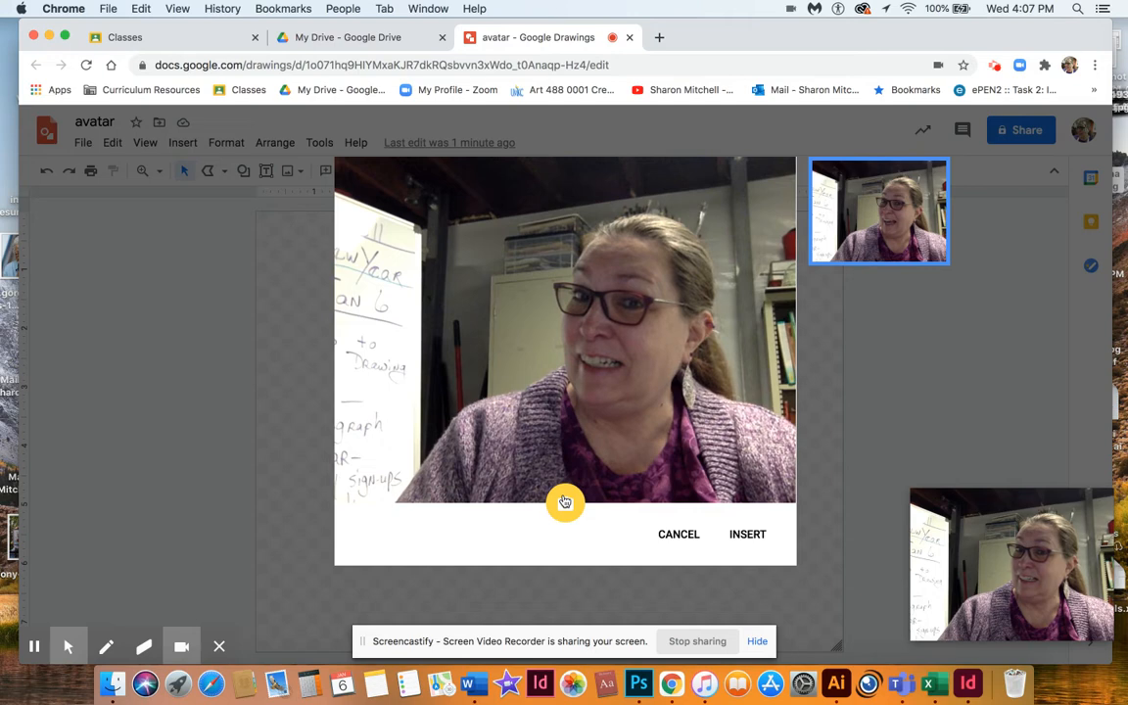
left_click(758, 534)
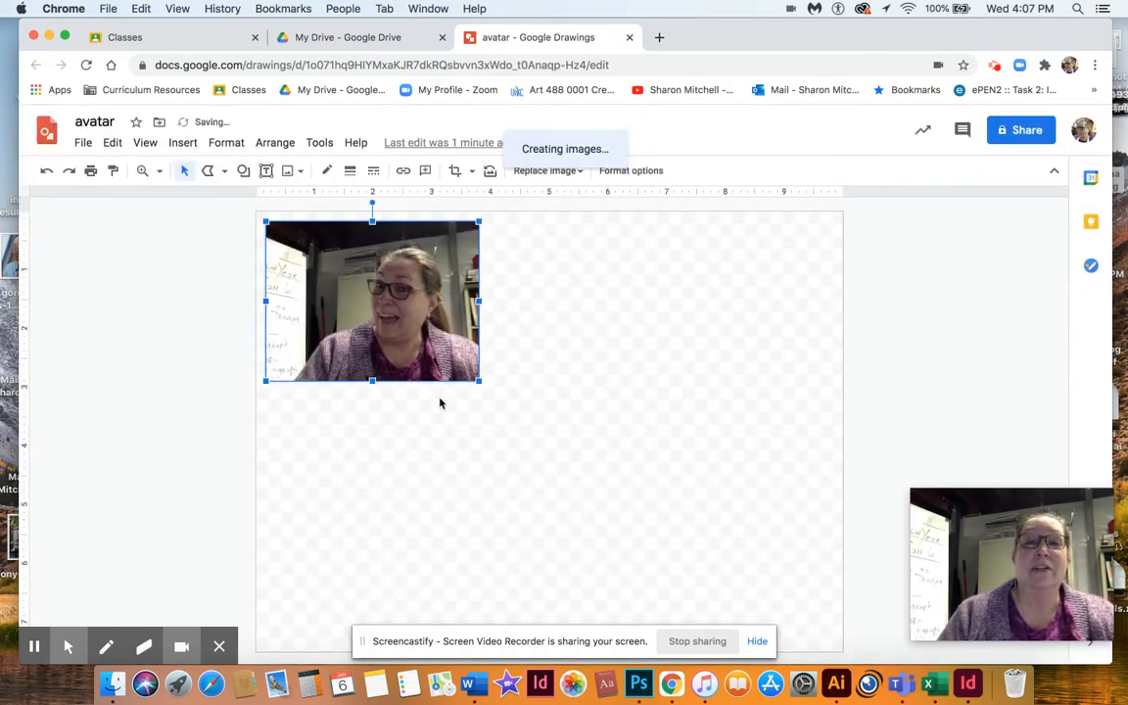
left_click_drag(478, 380, 788, 641)
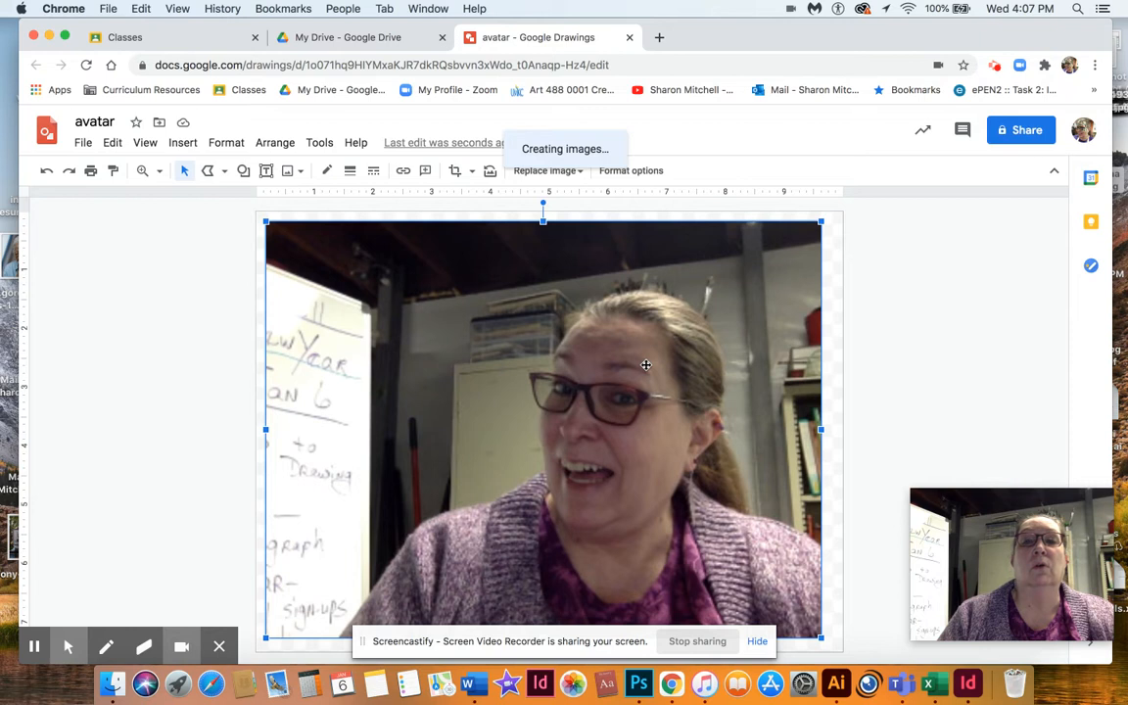
mouse_move(645, 364)
left_mouse_down()
mouse_move(559, 382)
mouse_move(438, 372)
mouse_move(636, 378)
mouse_move(646, 367)
left_mouse_up()
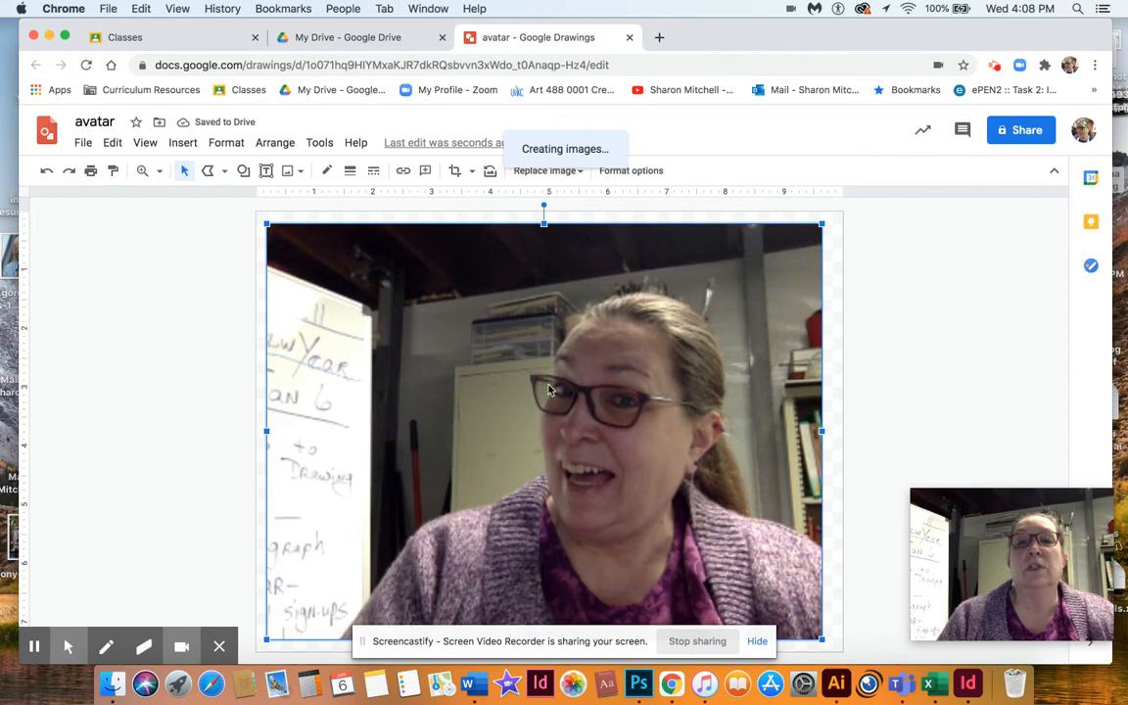
Trace the face in the photo with a closed Curve running around the forehead, ear, jaw, chin and cheek.
left_click(223, 174)
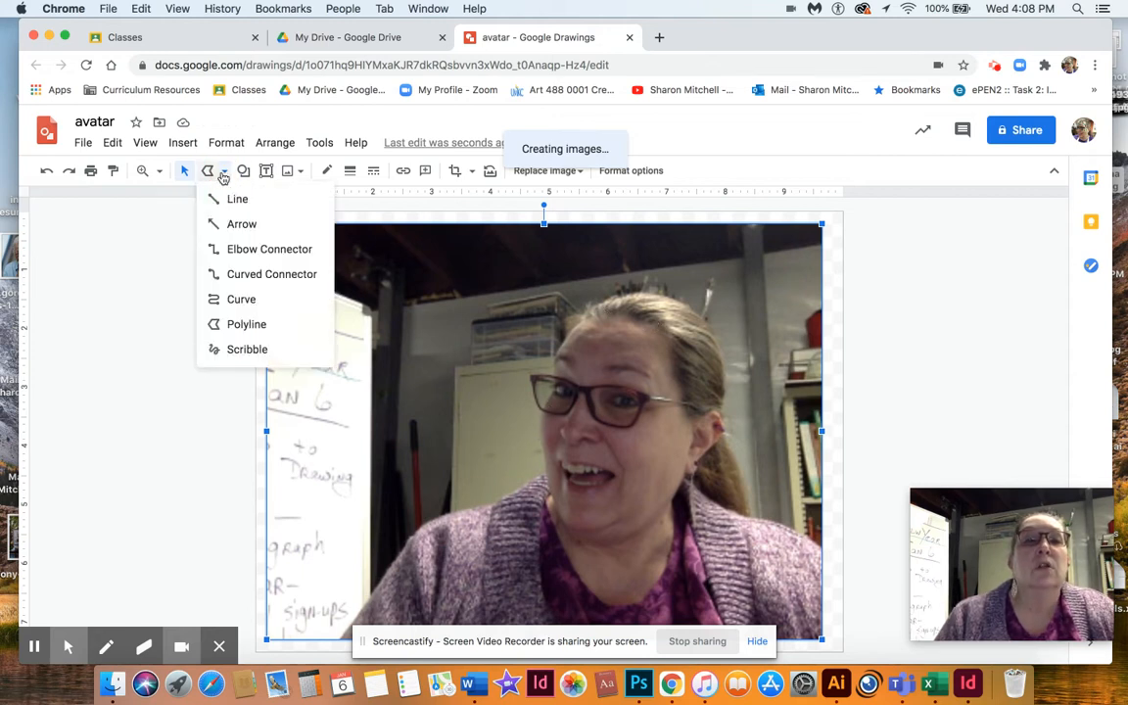
left_click(232, 300)
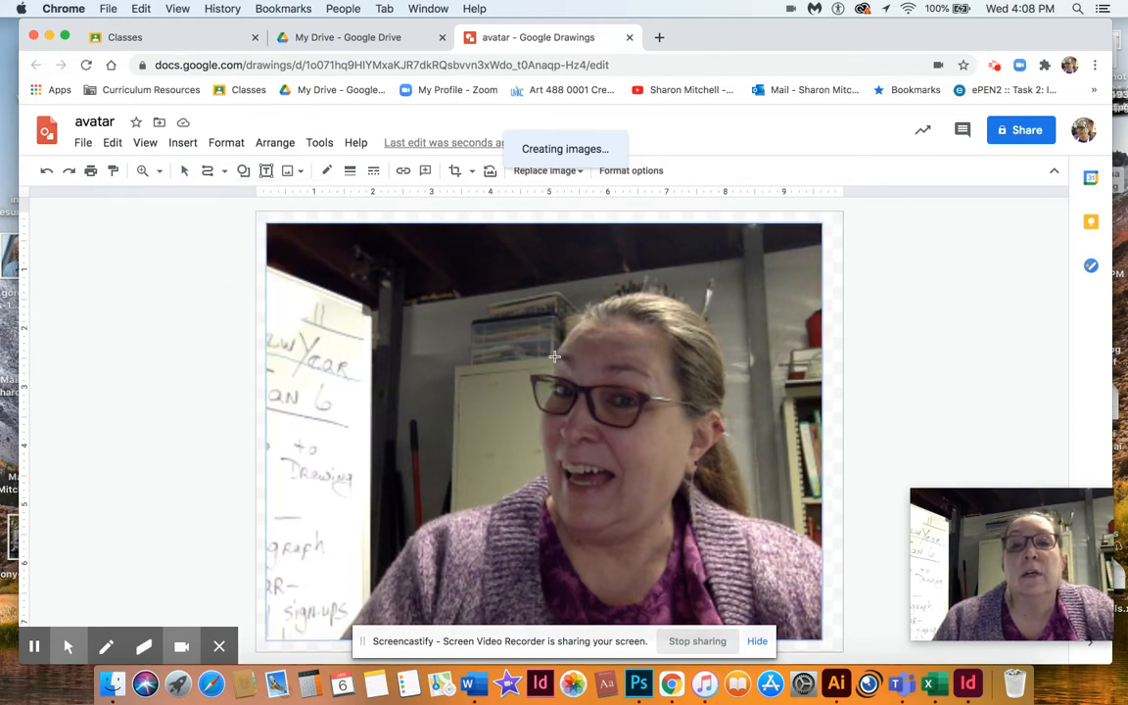
left_click(591, 317)
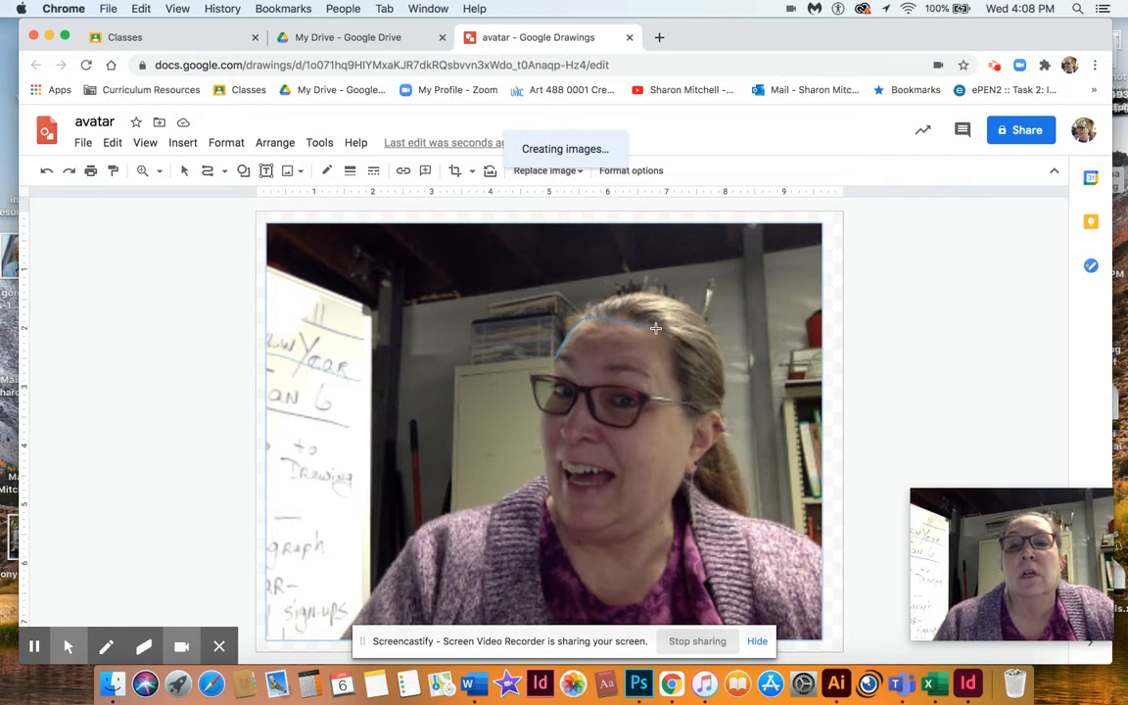
left_click(699, 423)
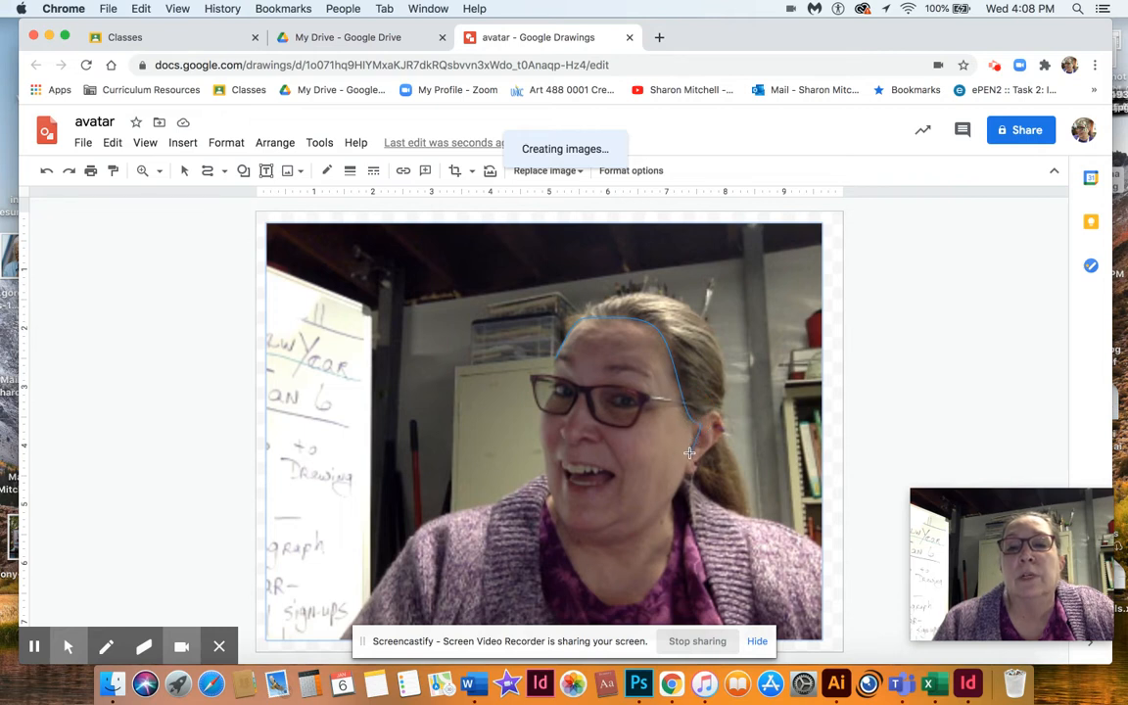
left_click(669, 501)
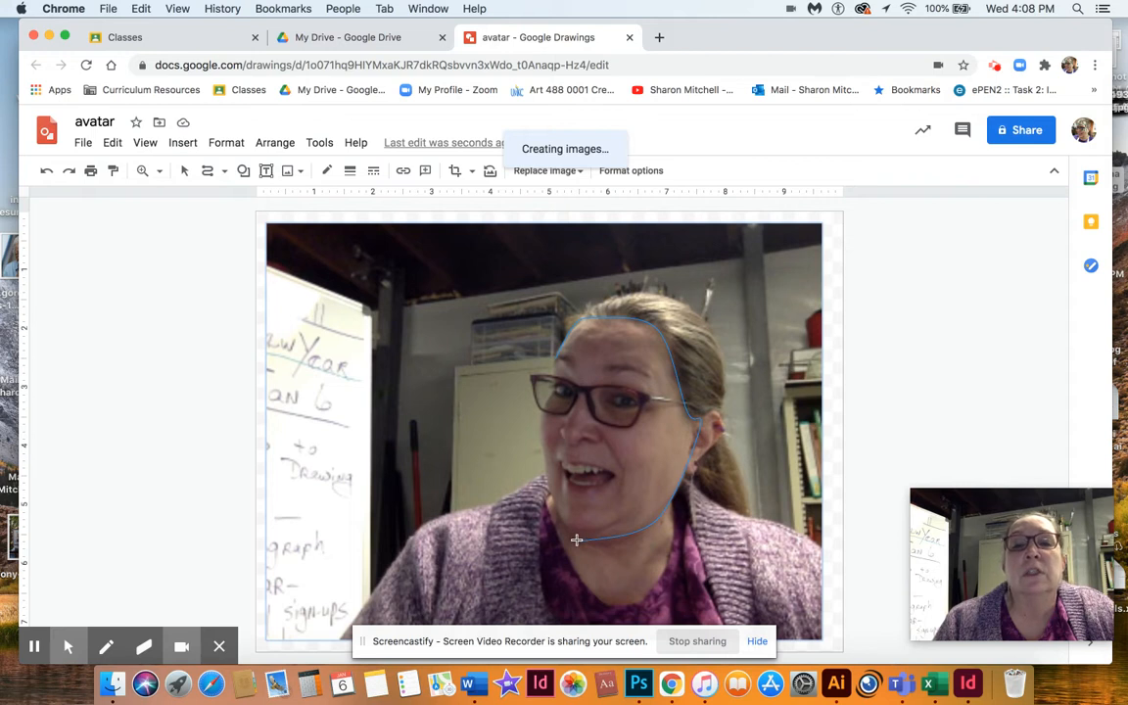
left_click(550, 496)
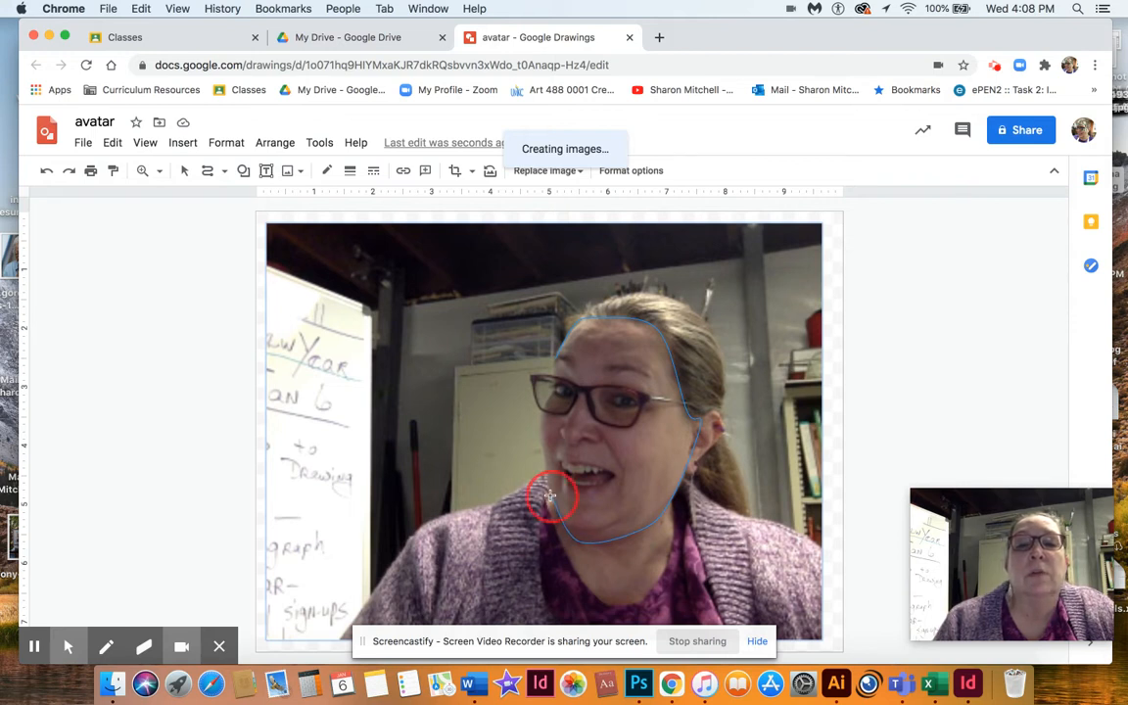
left_click(540, 445)
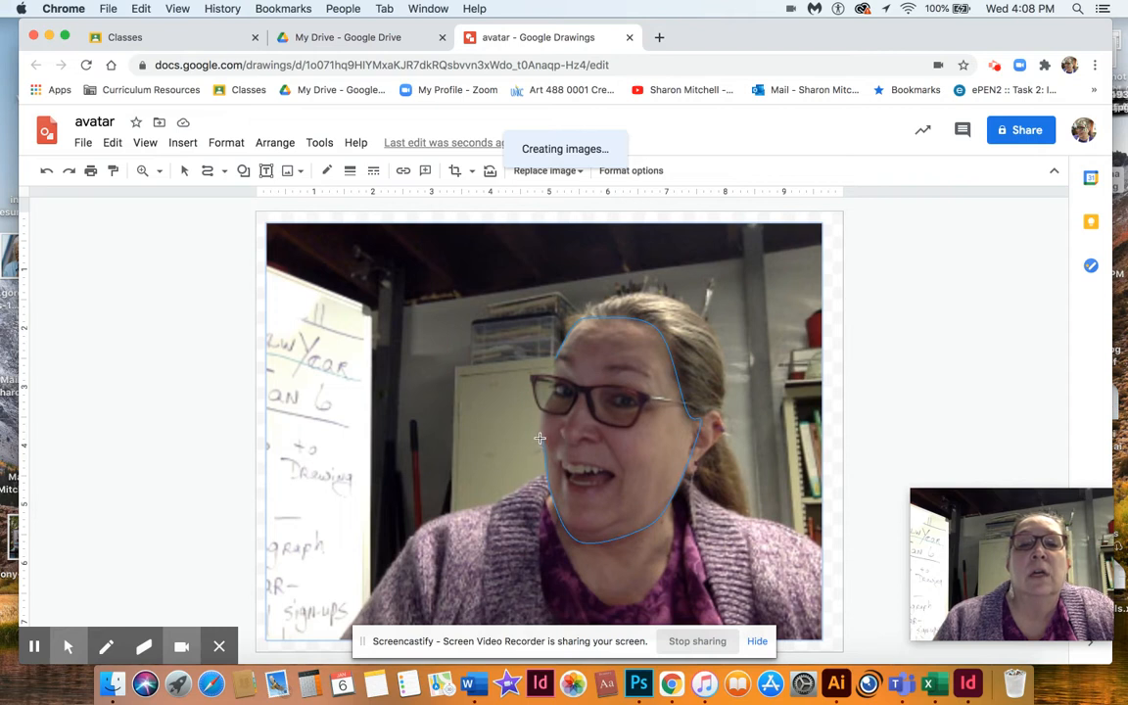
left_click(539, 423)
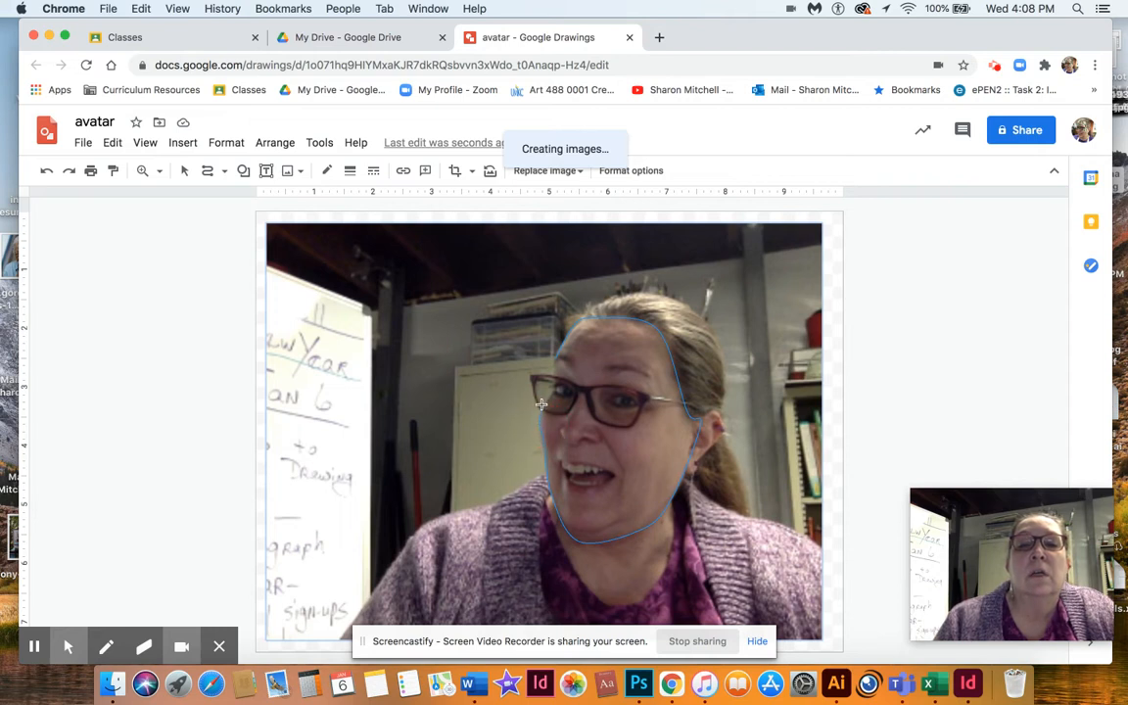
left_click(549, 393)
left_click(552, 361)
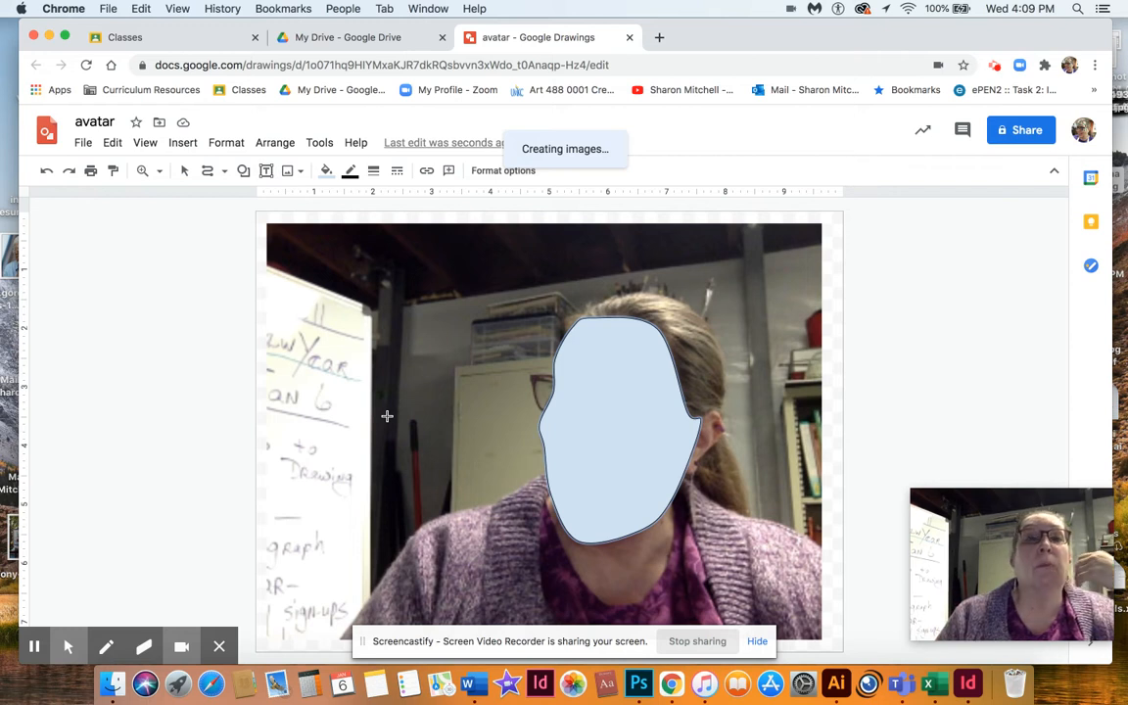
Fill the traced face shape with a solid light orange skin tone.
left_click(327, 170)
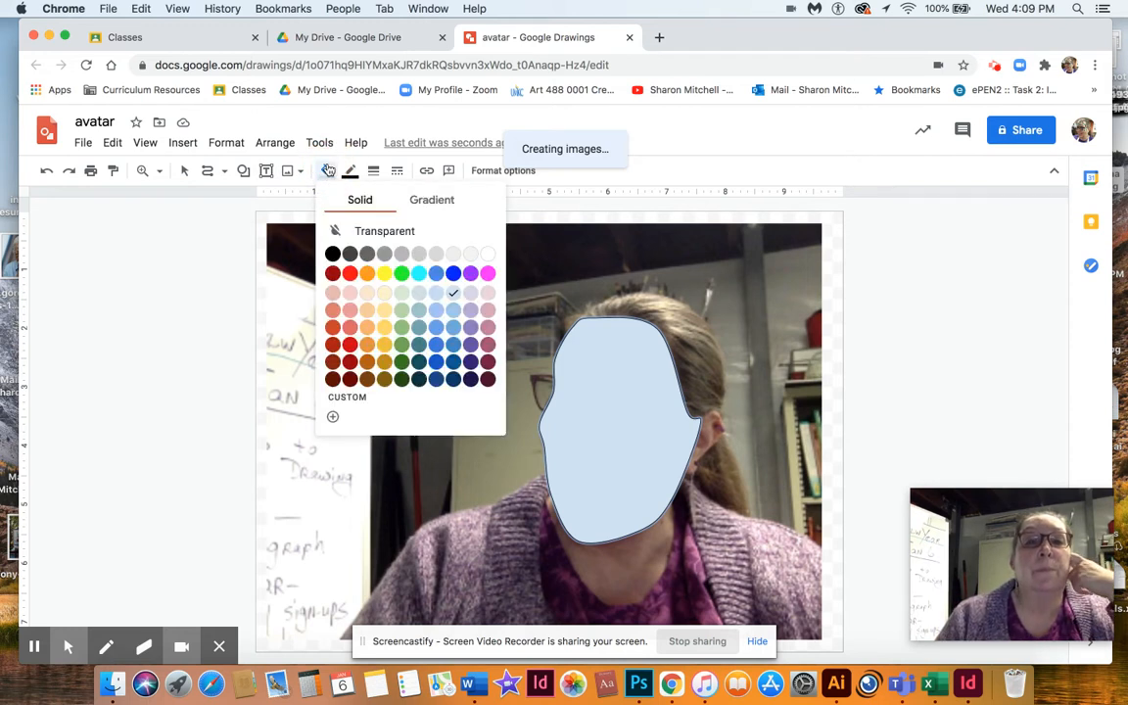
left_click(365, 294)
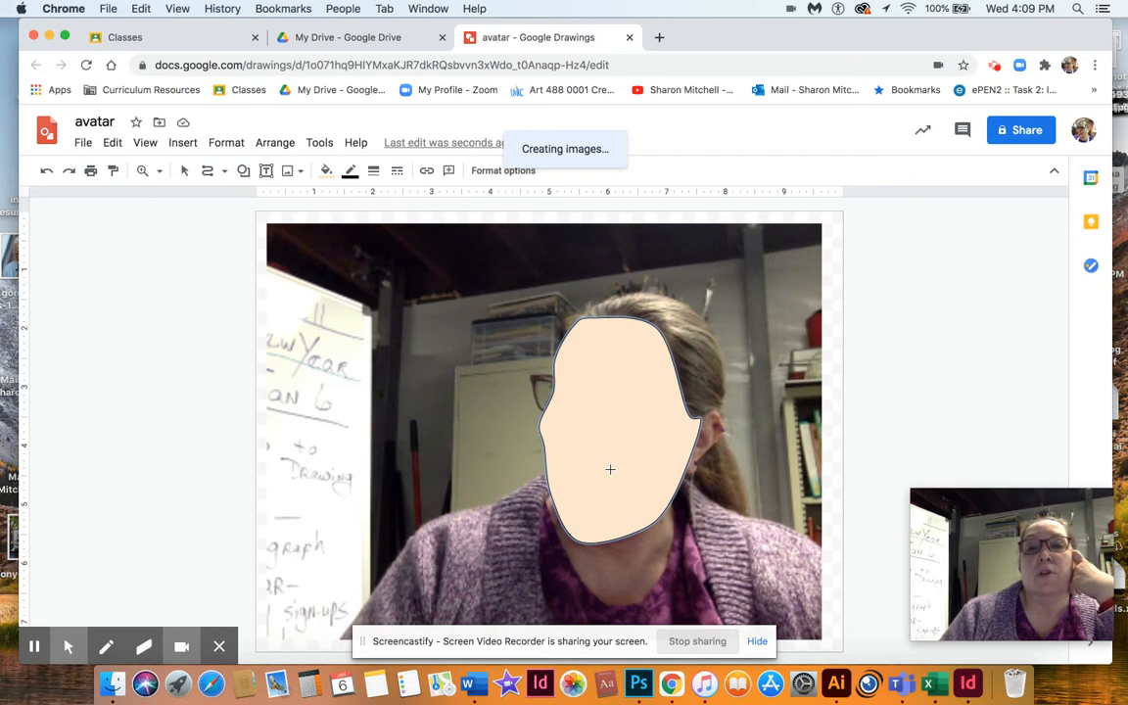
Make the face shape's fill transparent so that the photo shows through its outline.
left_click(185, 171)
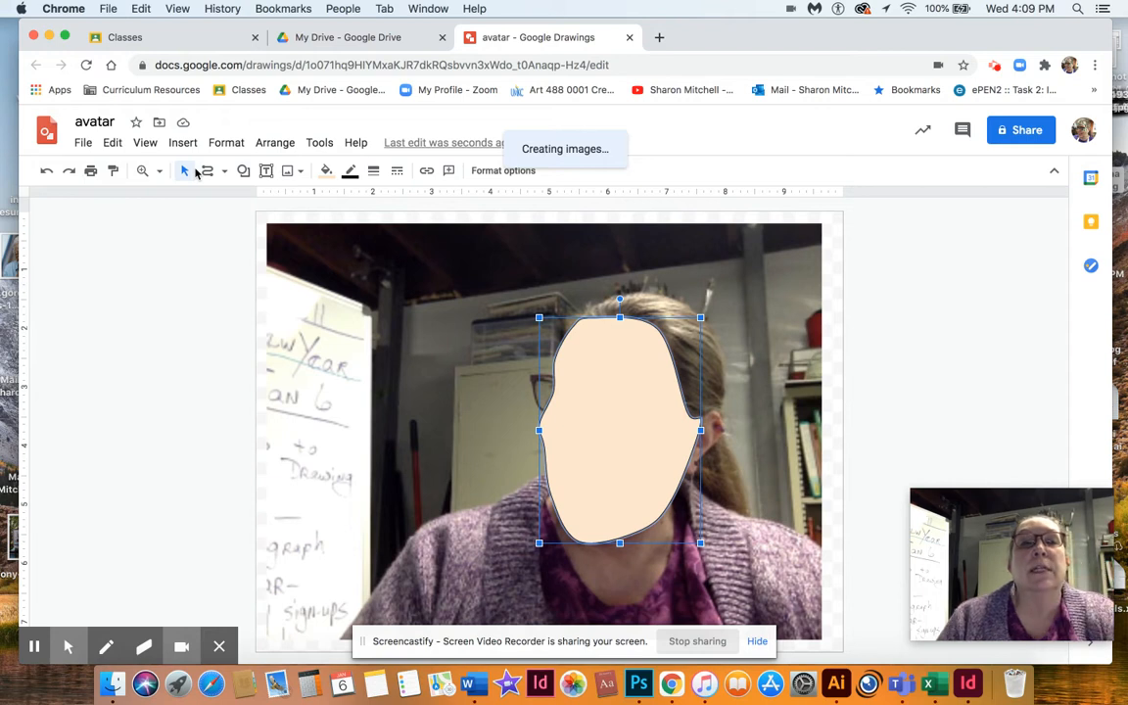
left_click(326, 170)
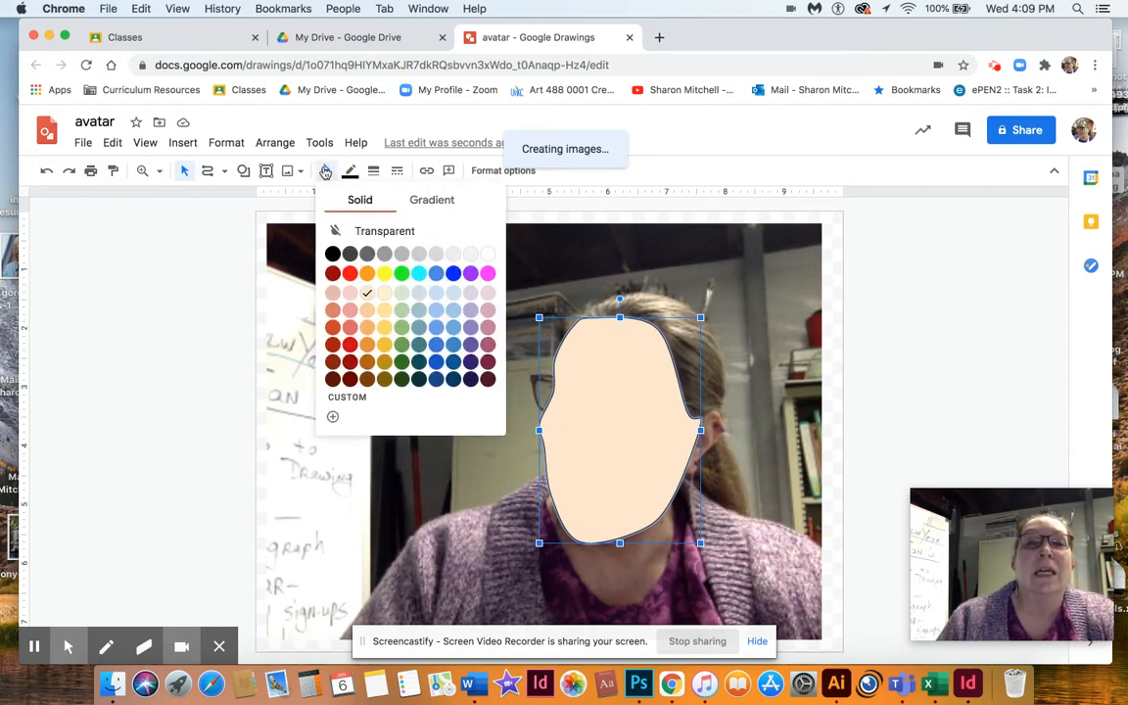
left_click(389, 231)
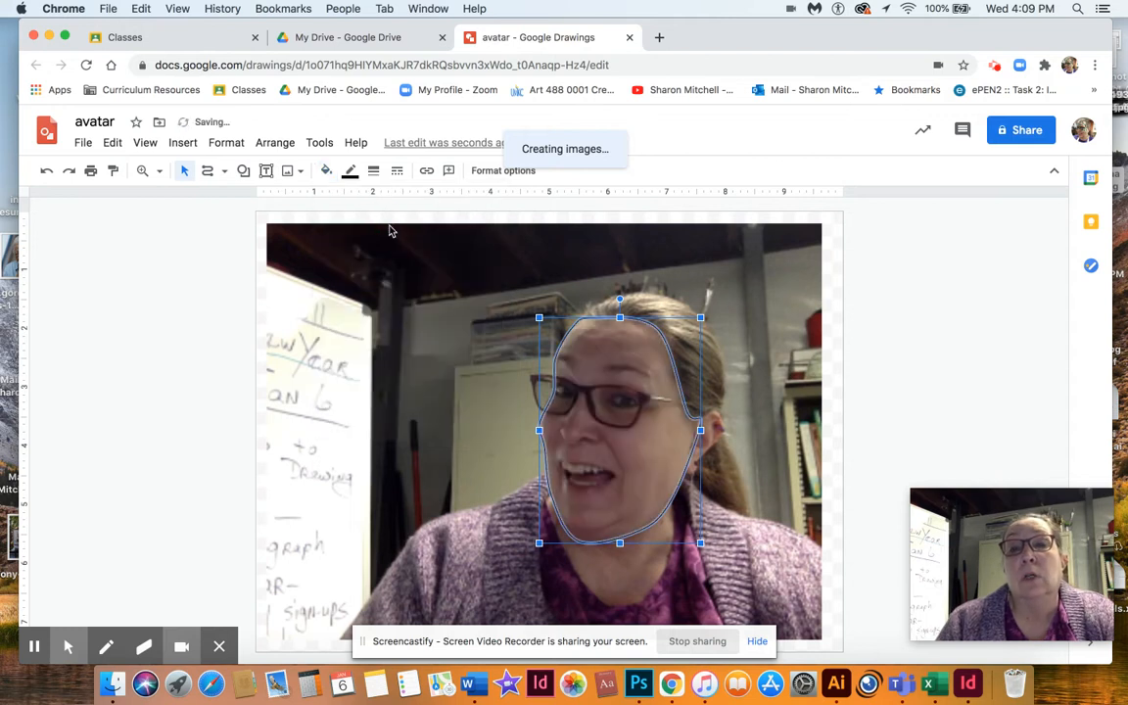
left_click(387, 256)
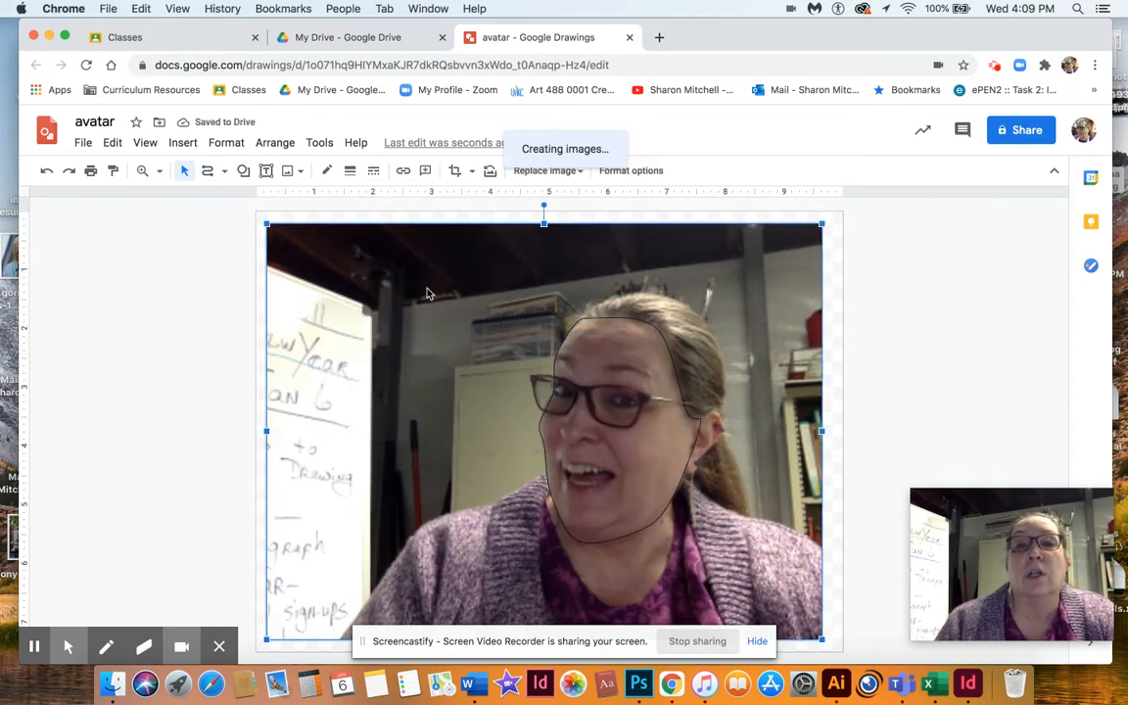
Edit the face outline's points, adjusting those at the chin, jaw, cheek and top of the forehead to follow the photo more closely.
left_click(543, 419)
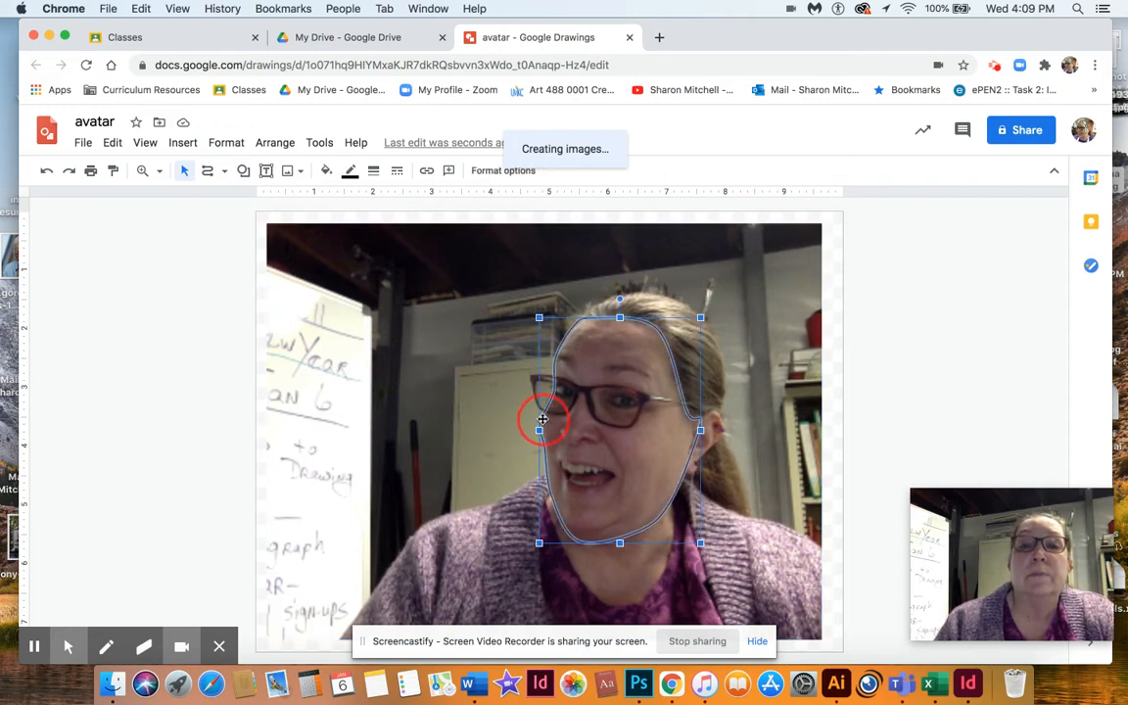
double_click(624, 437)
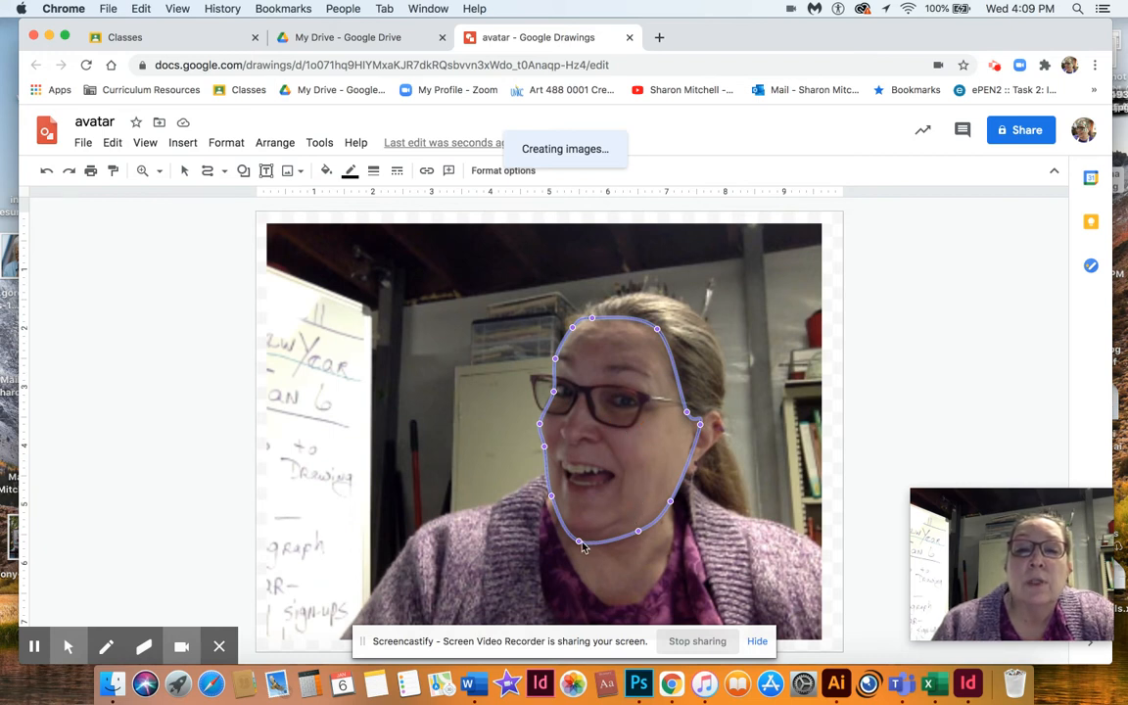
left_click_drag(578, 541, 670, 495)
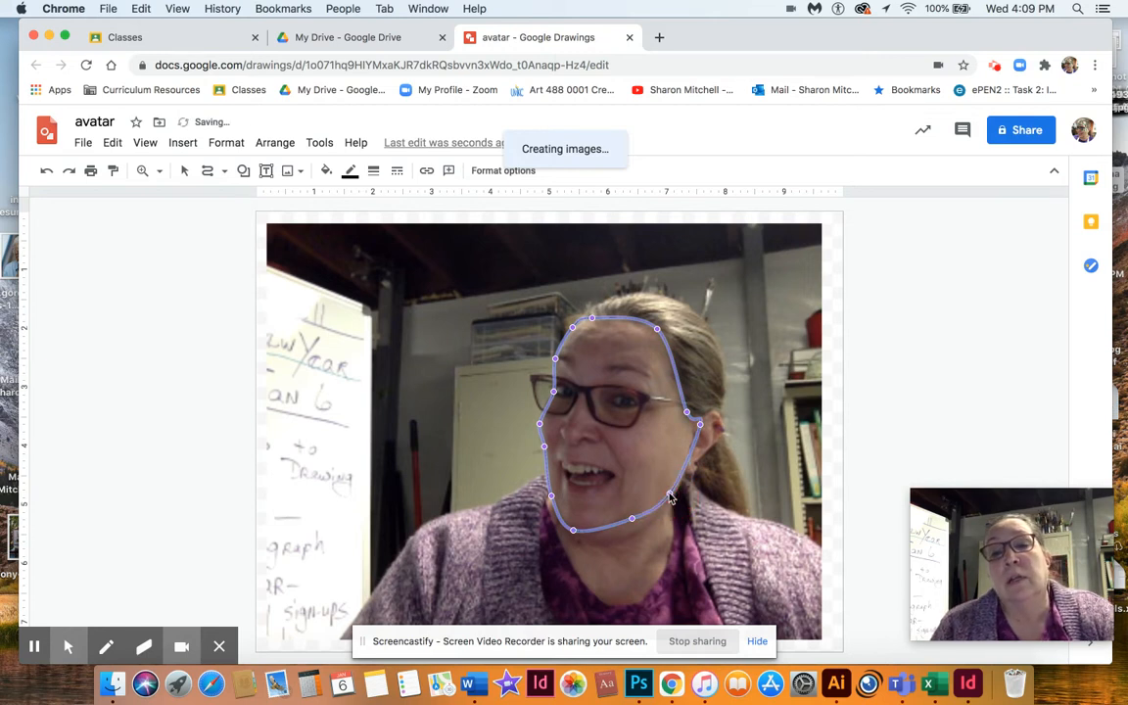
left_click_drag(632, 518, 574, 540)
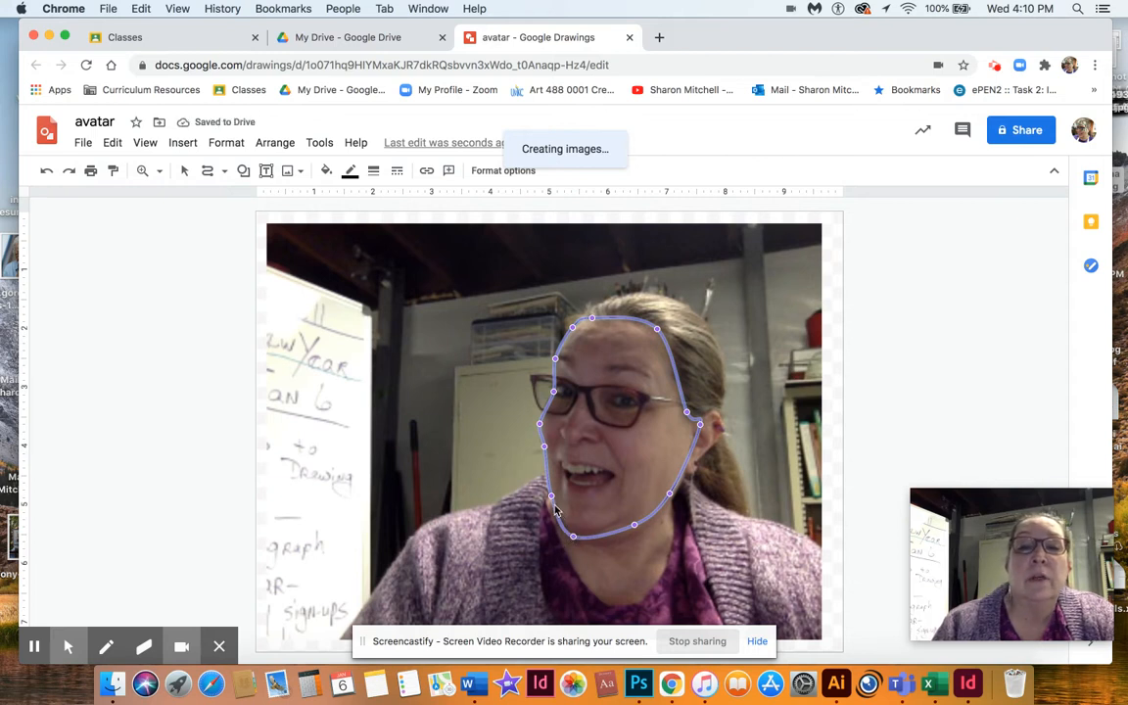
left_click(544, 446)
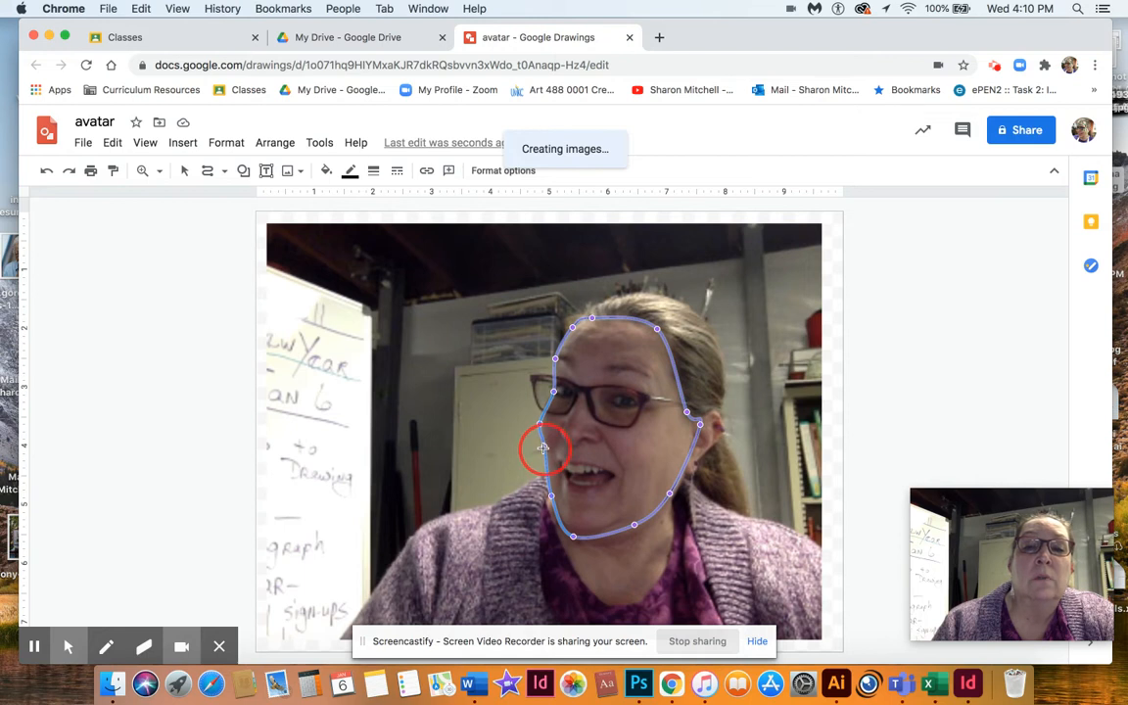
left_click_drag(543, 448, 540, 450)
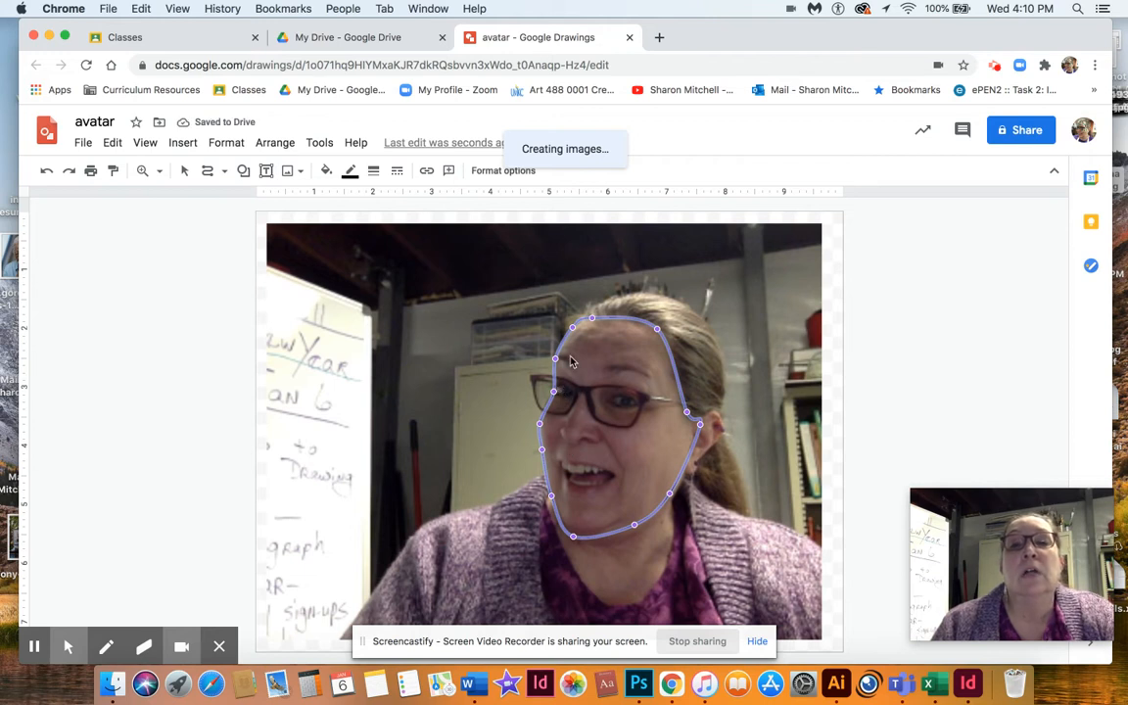
left_click_drag(596, 316, 601, 321)
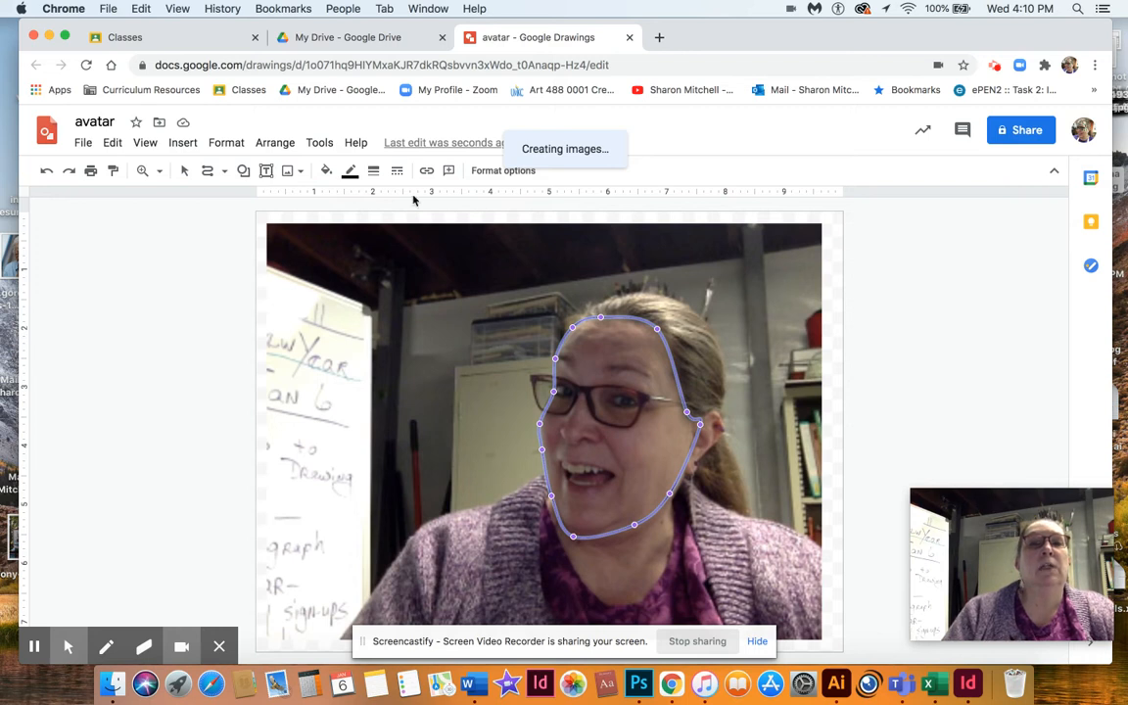
Fill the face shape with a solid pale orange skin tone and move the photo out from under it, to its left.
left_click(327, 170)
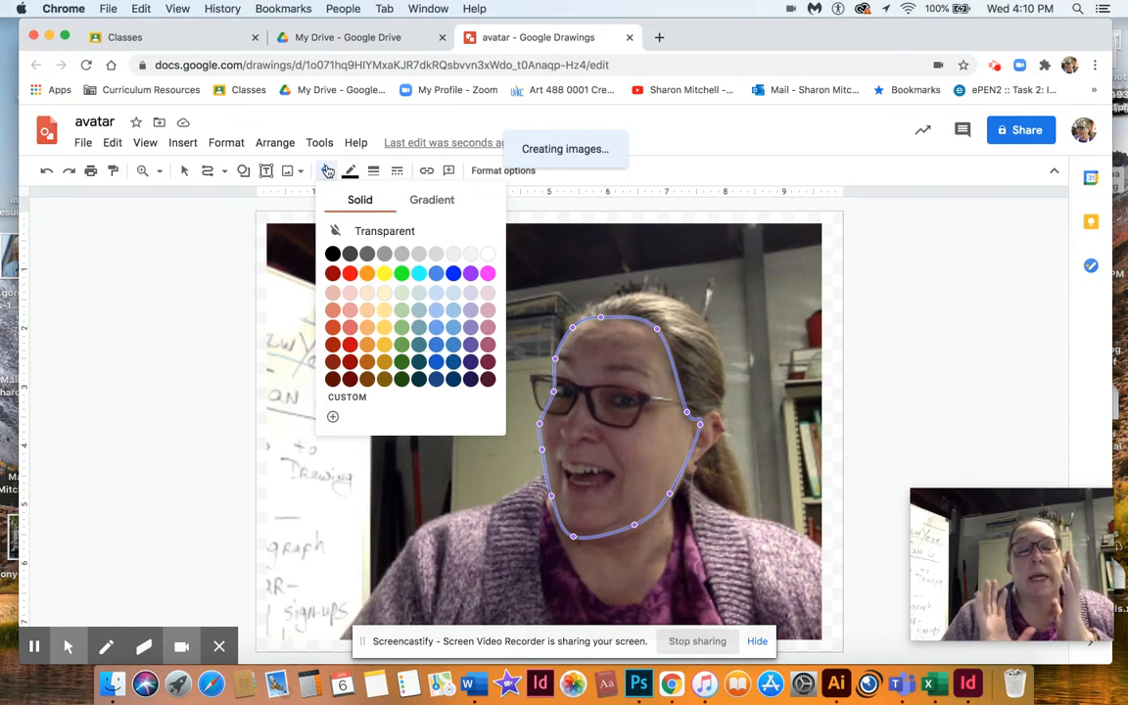
left_click(367, 293)
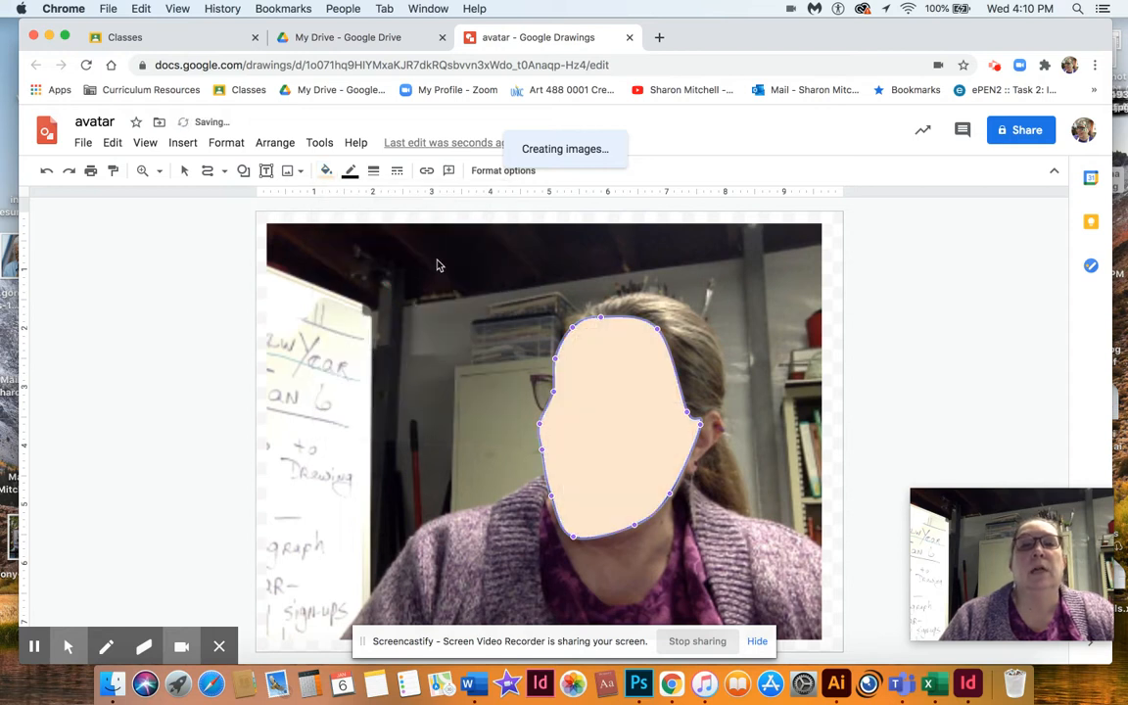
key("Escape")
left_click(437, 264)
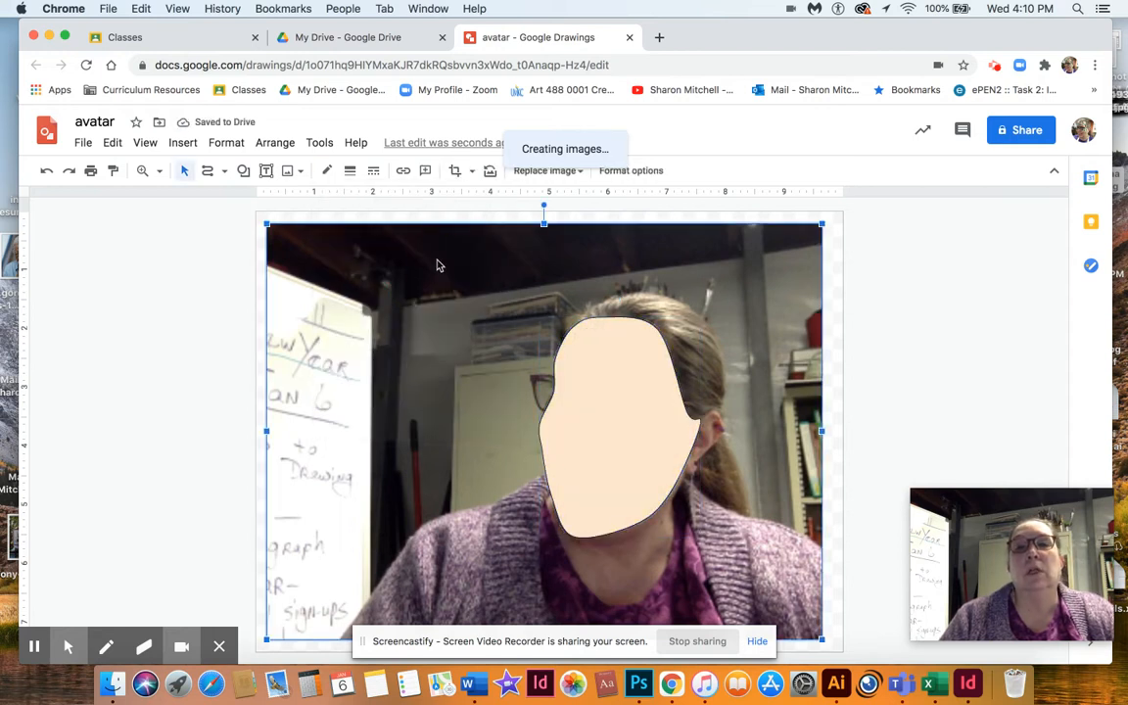
left_click_drag(642, 238, 273, 245)
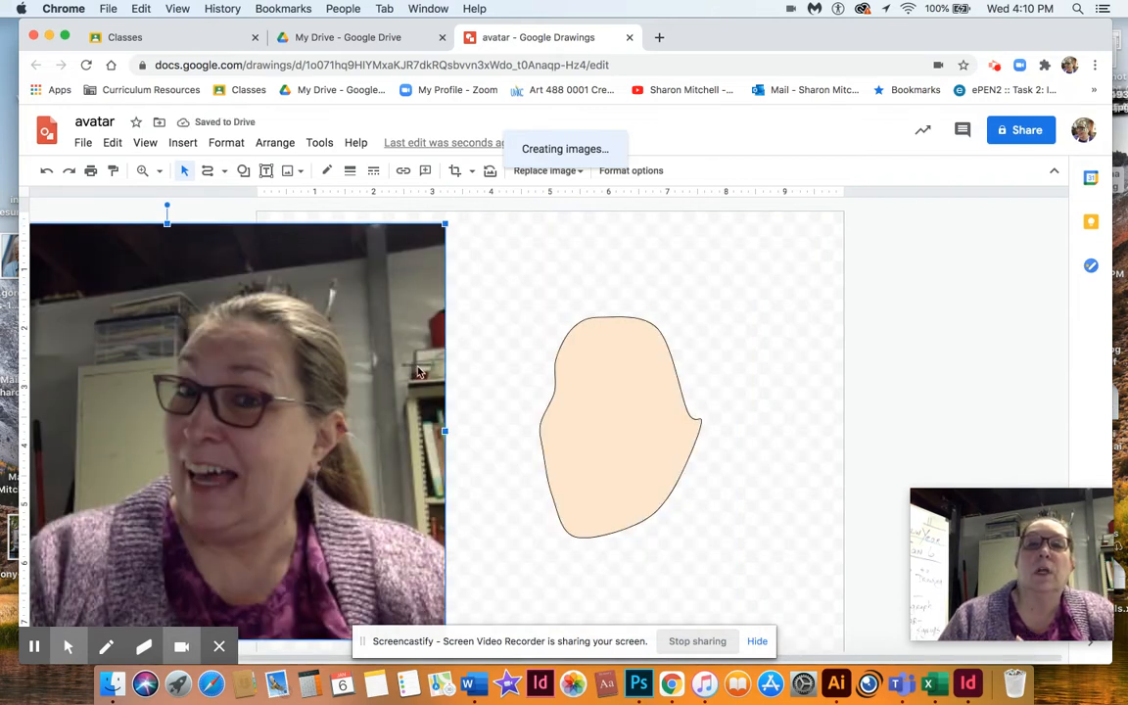
Make the border of the face shape transparent.
left_click(609, 350)
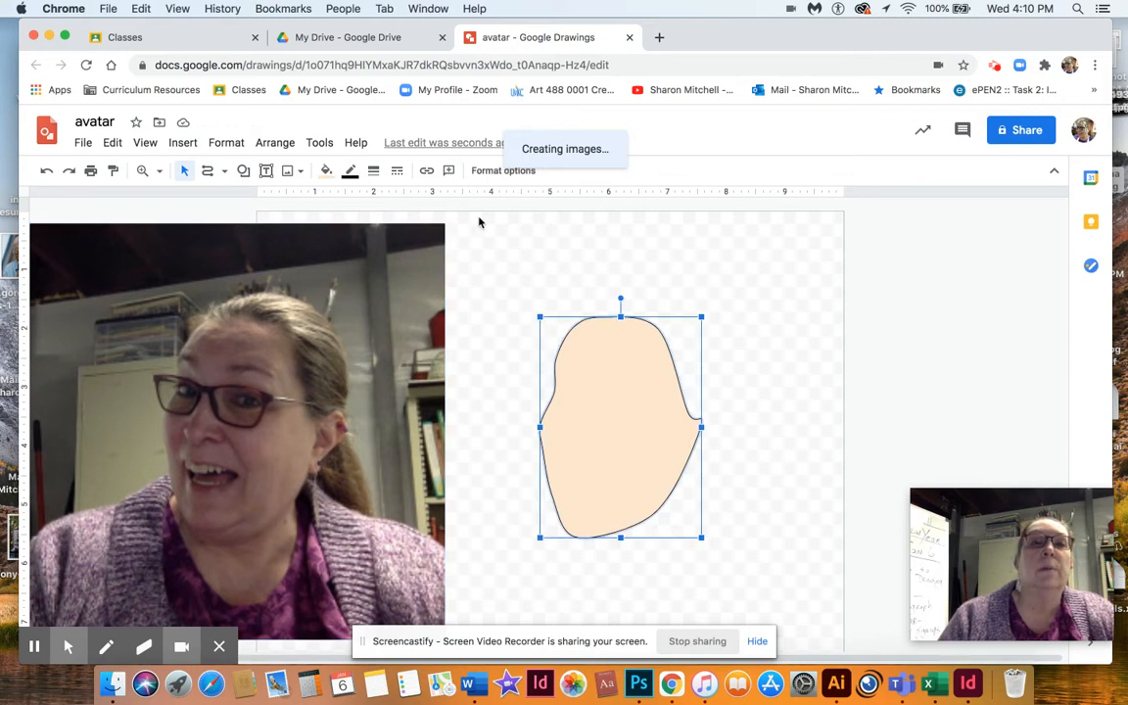
left_click(349, 170)
left_click(382, 204)
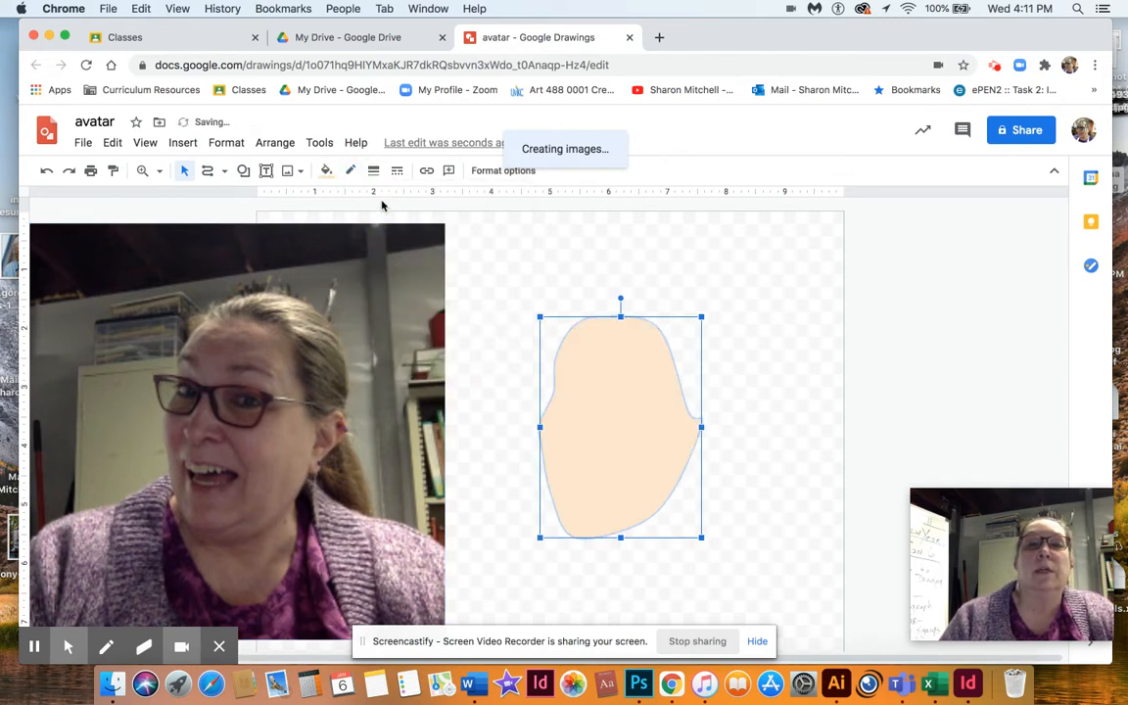
left_click(493, 228)
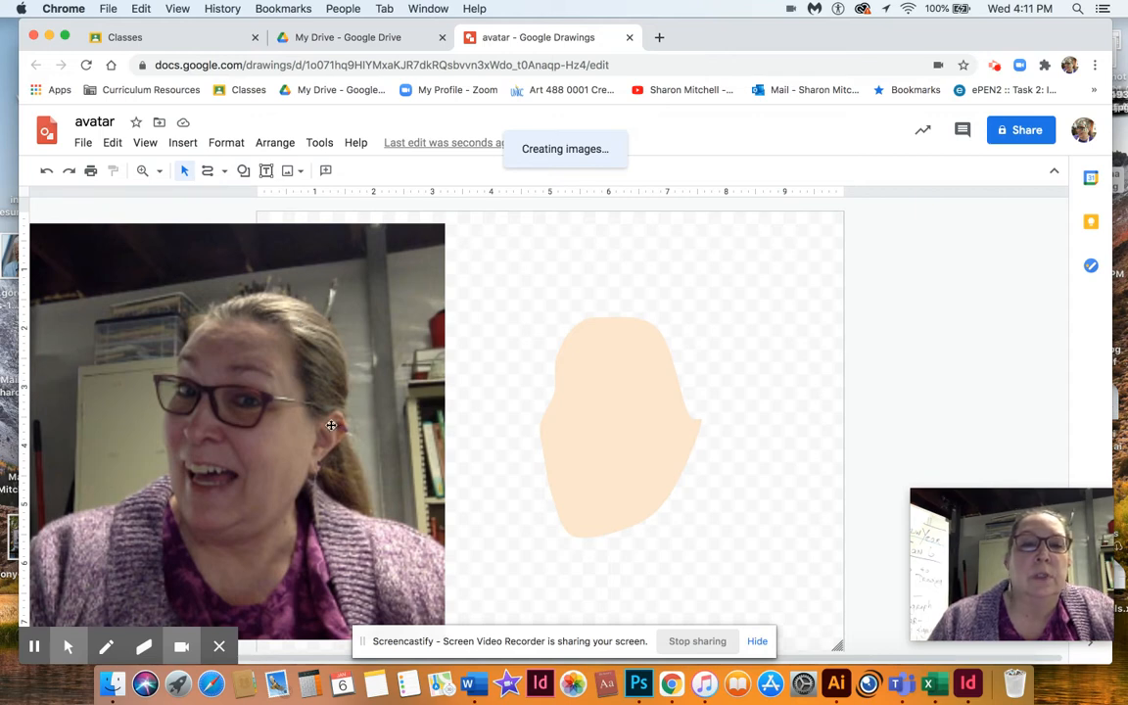
Trace the ear in the photo with a Curve from its upper front edge, over the top and down to the lobe.
scroll(331, 425, "up", 5)
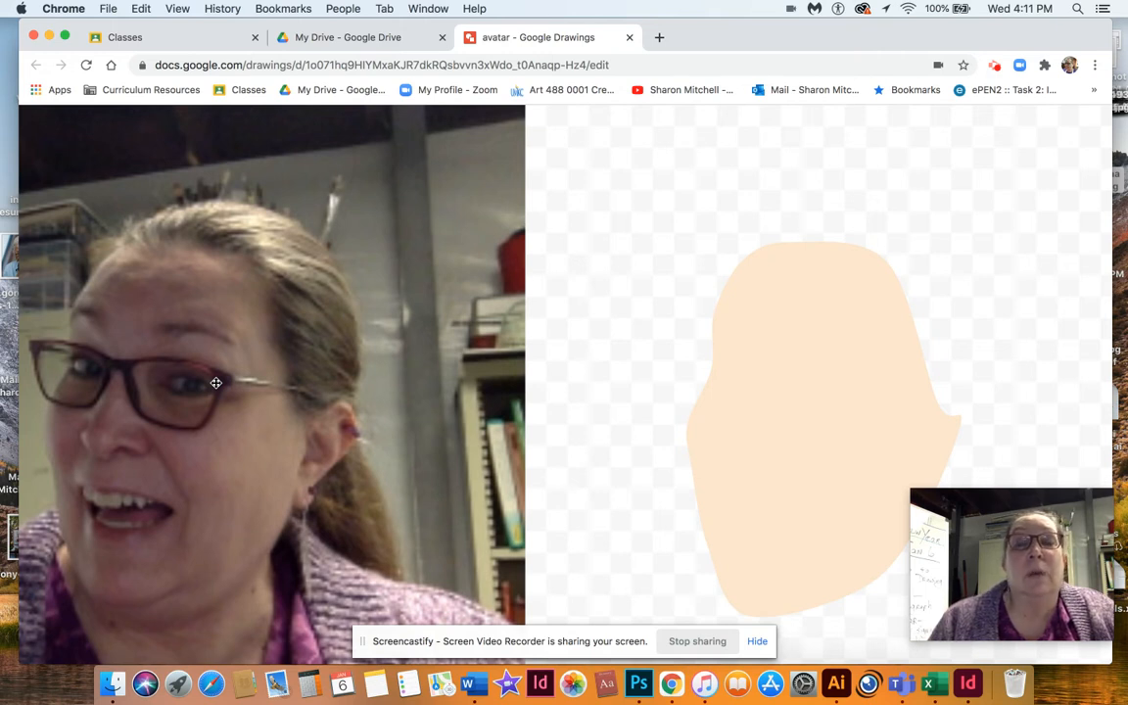
scroll(215, 383, "up", 3)
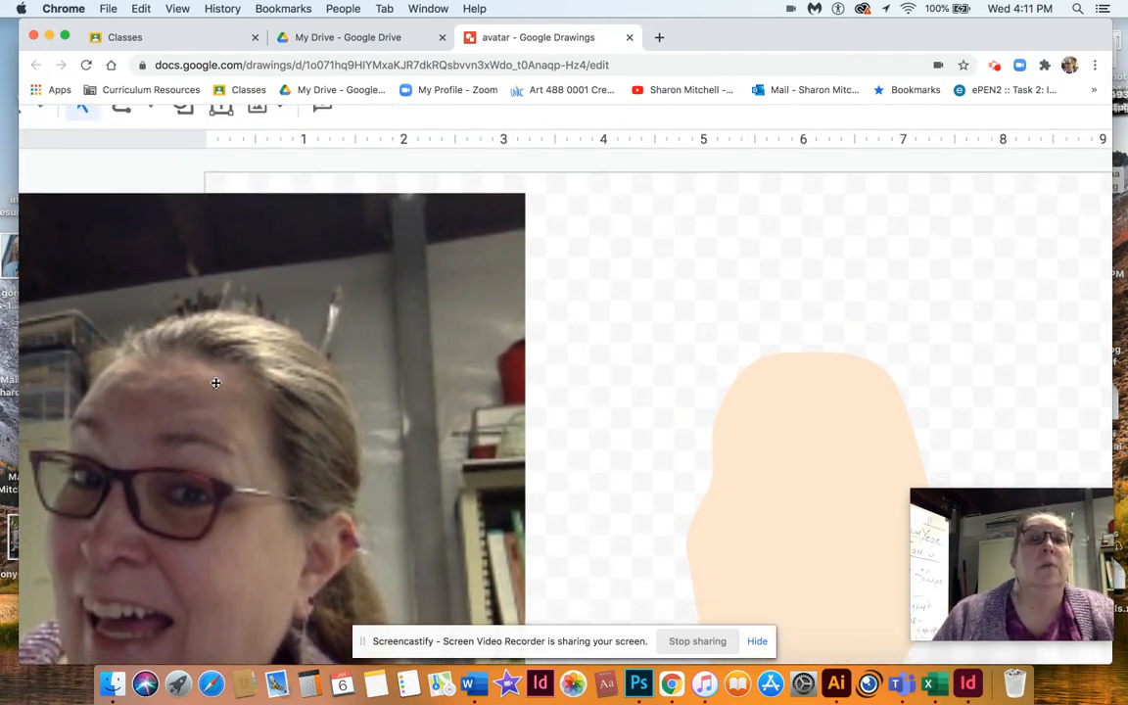
scroll(216, 383, "up", 1)
left_click_drag(215, 383, 230, 333)
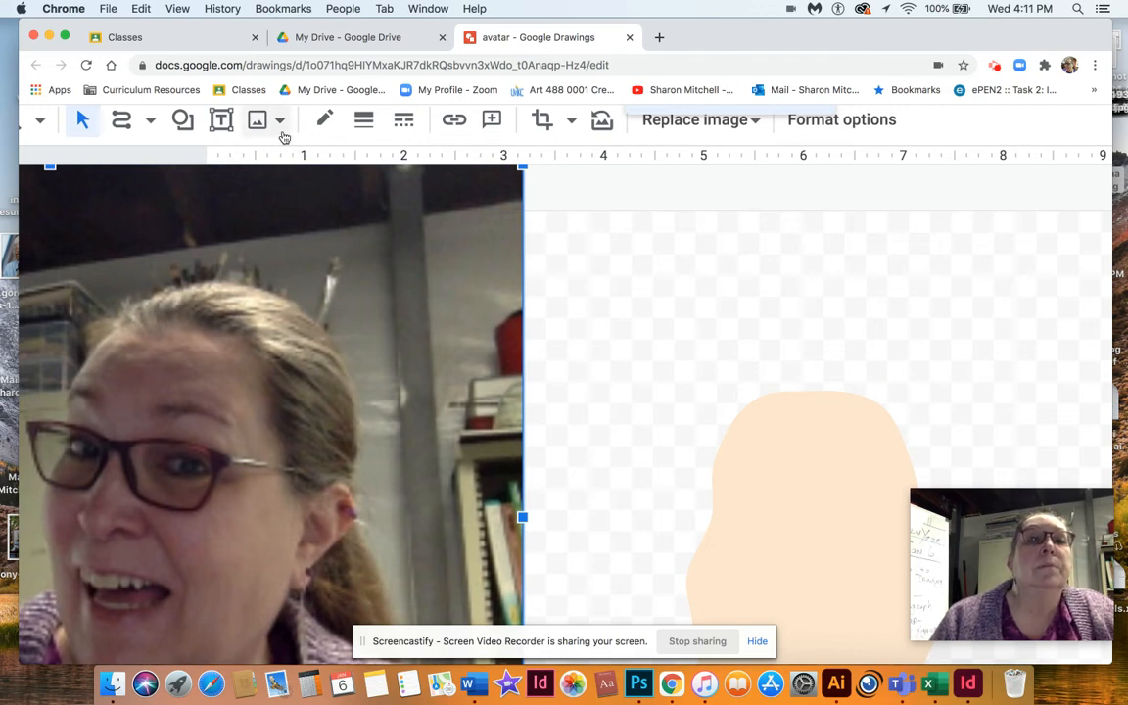
left_click(123, 122)
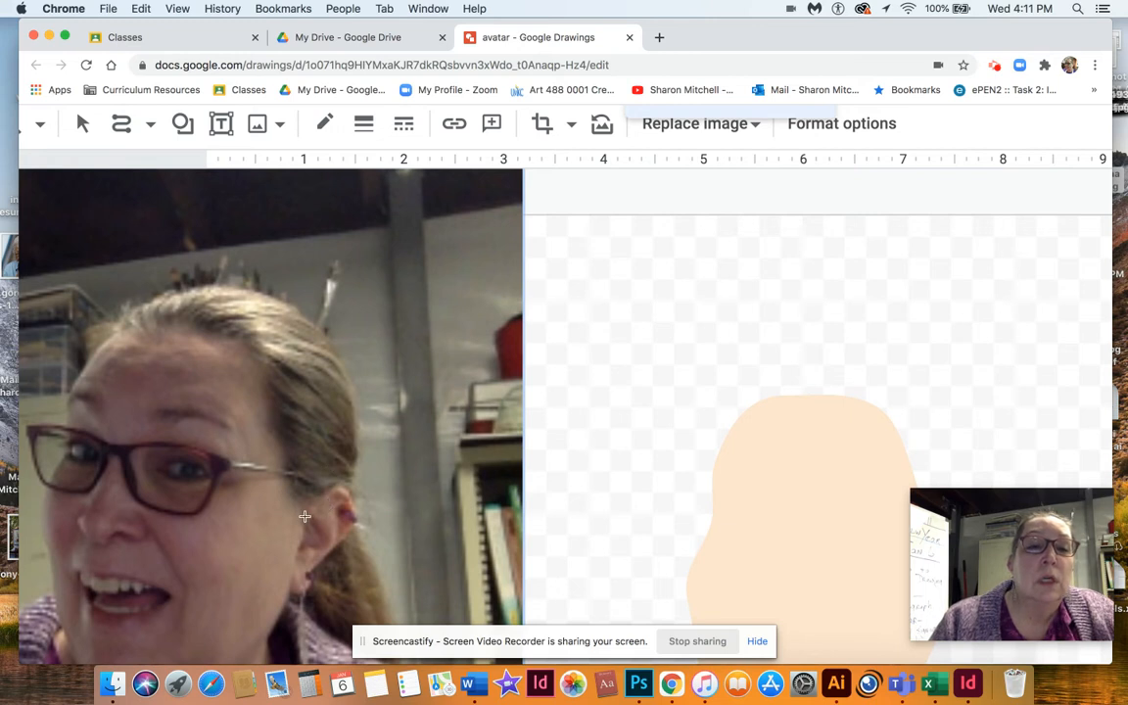
left_click(304, 516)
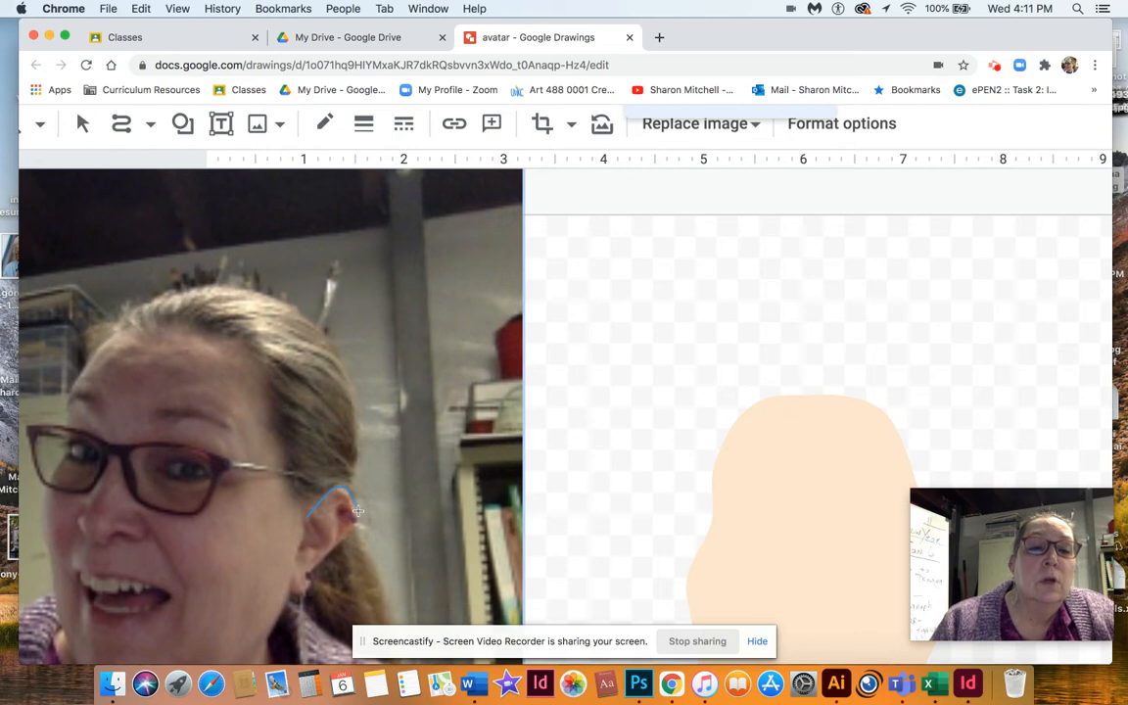
left_click(360, 519)
left_click(347, 538)
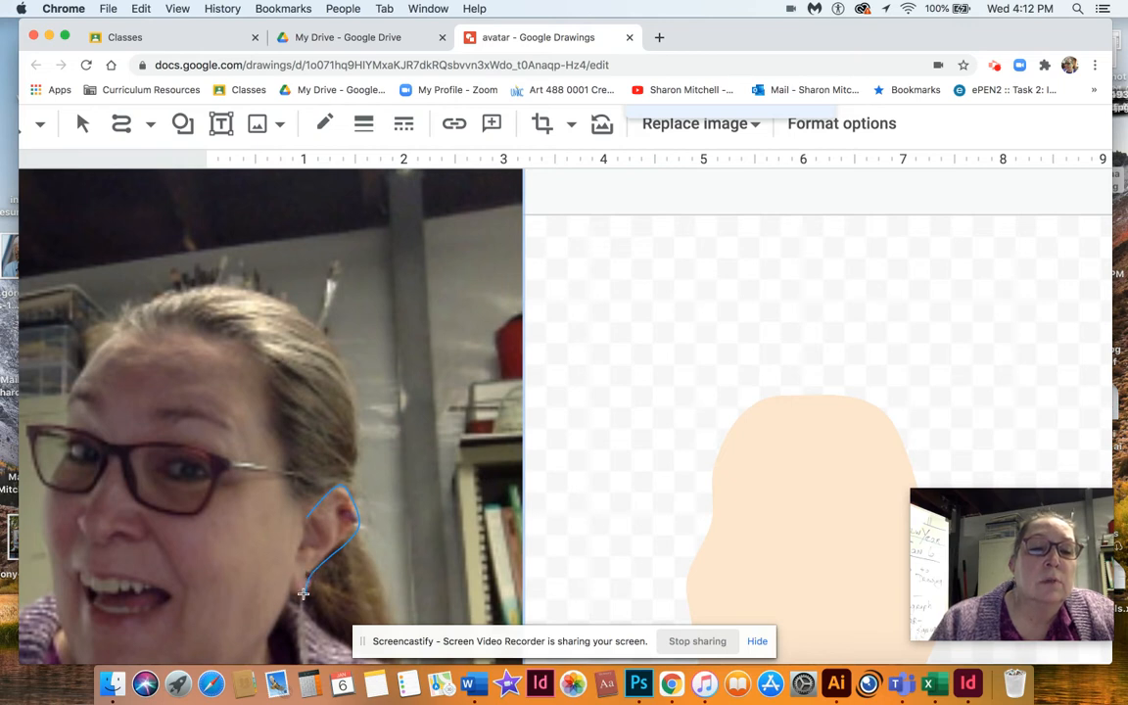
left_click(290, 594)
double_click(289, 594)
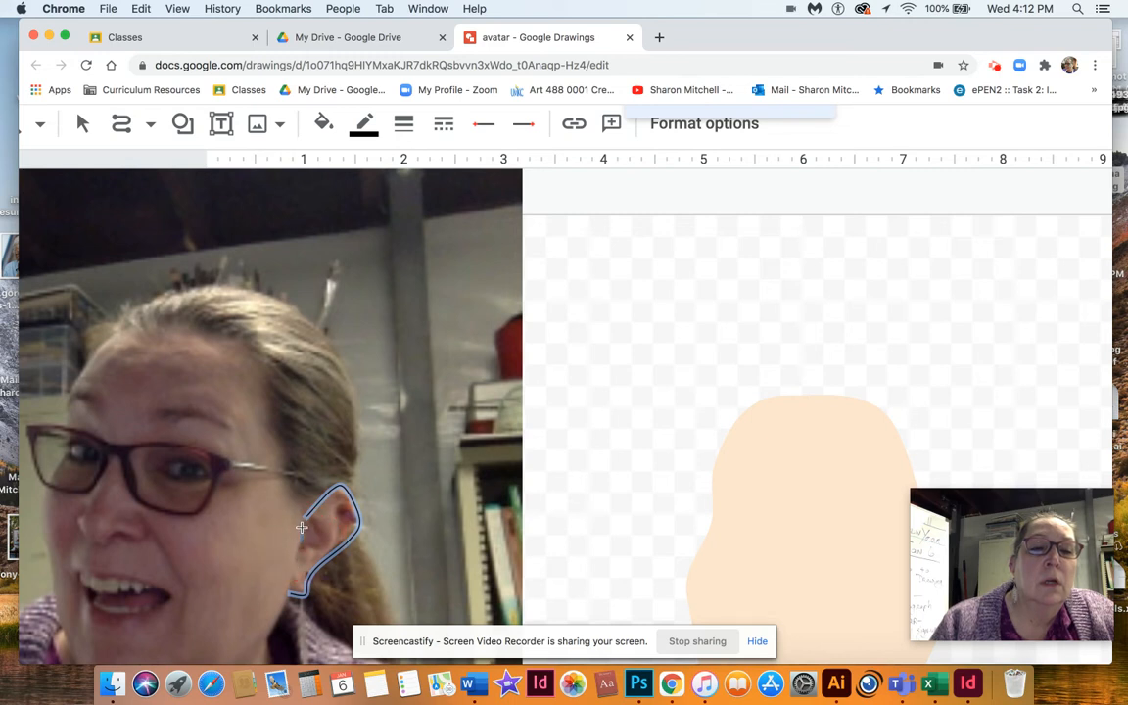
Try to close the ear outline with another Curve along the ear's front edge.
left_click(303, 517)
left_click(189, 564)
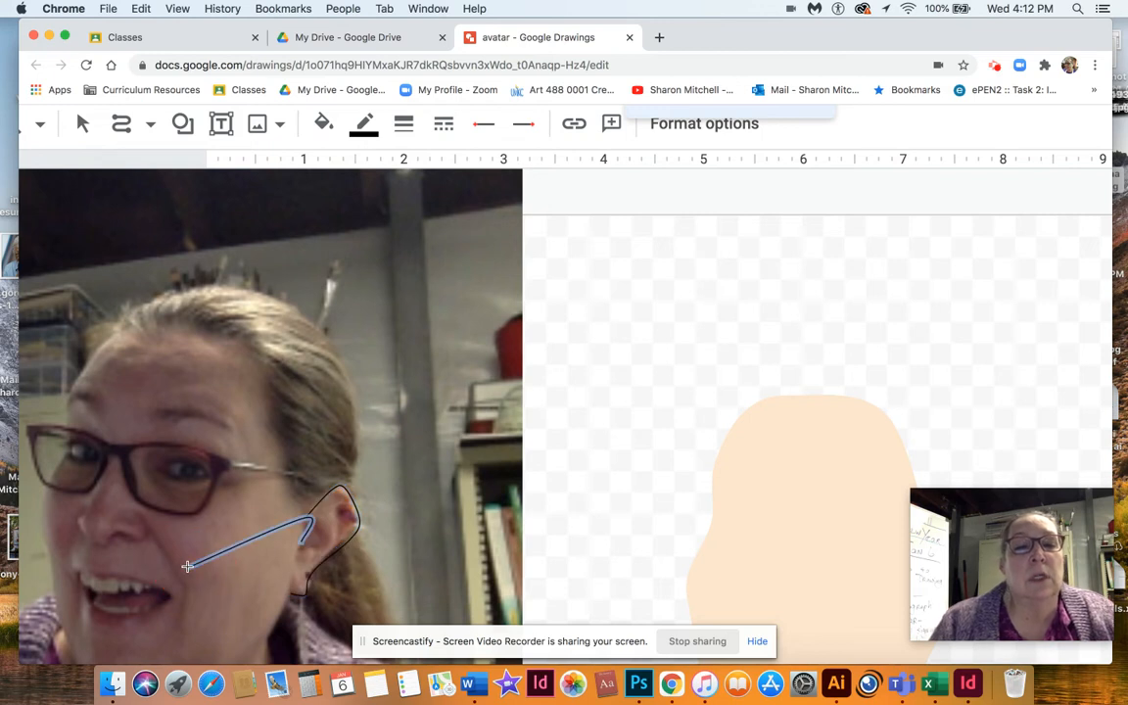
key("Escape")
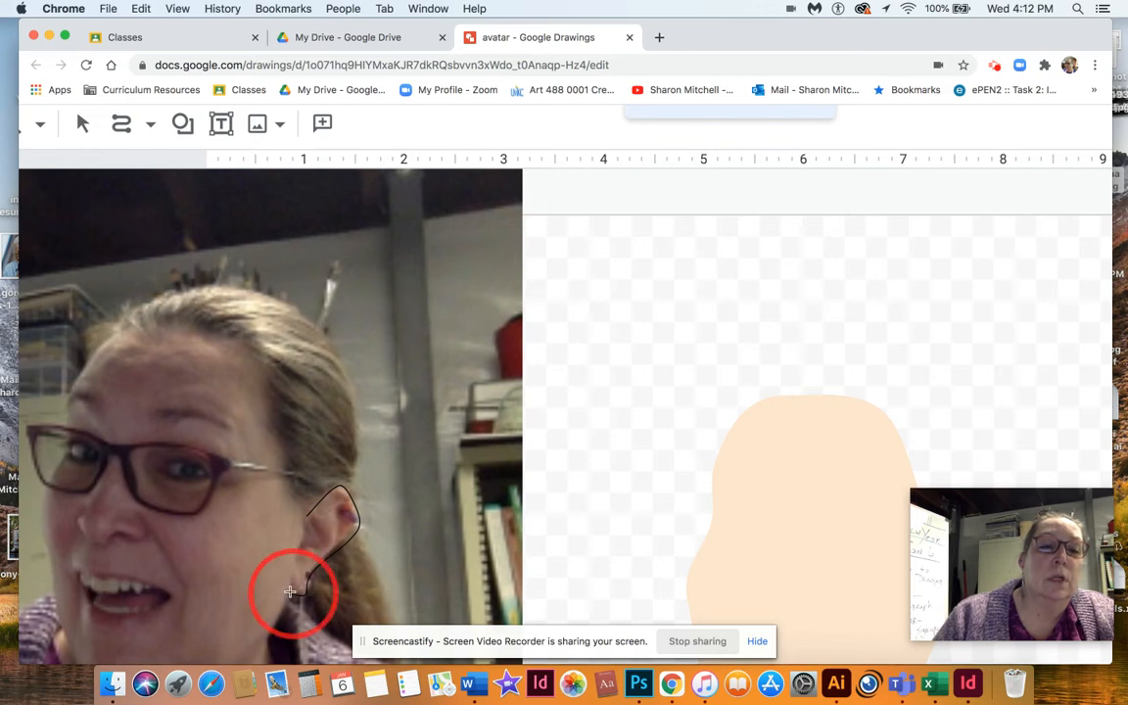
left_click(292, 571)
left_click(299, 538)
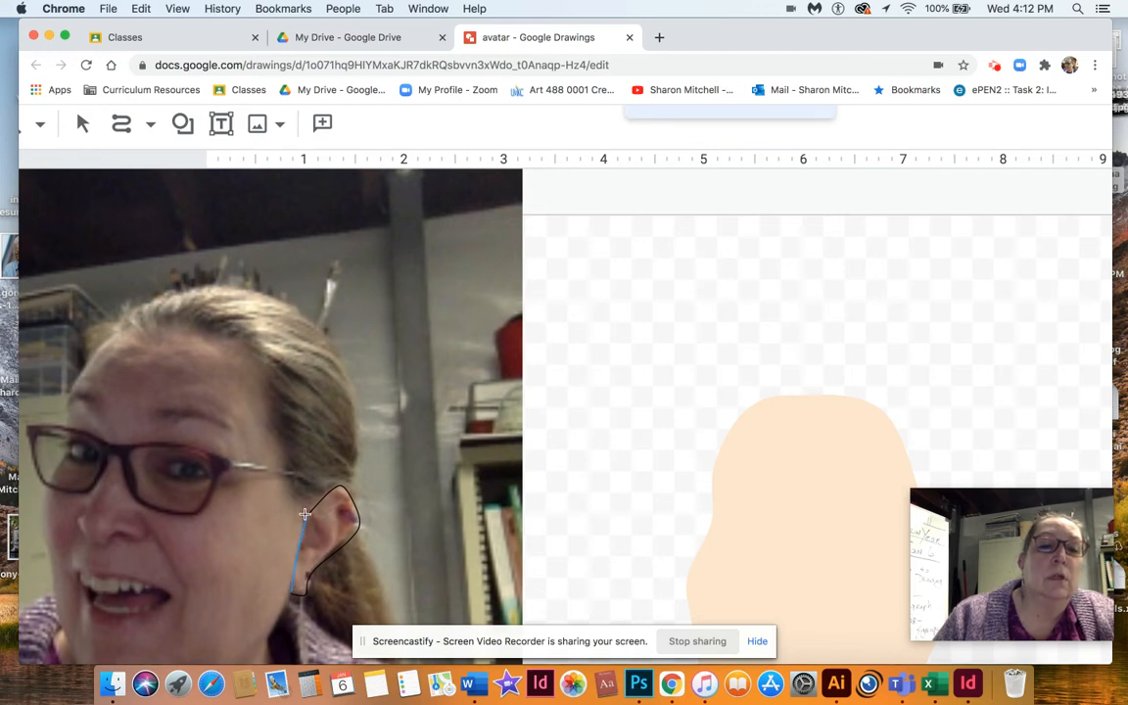
double_click(273, 516)
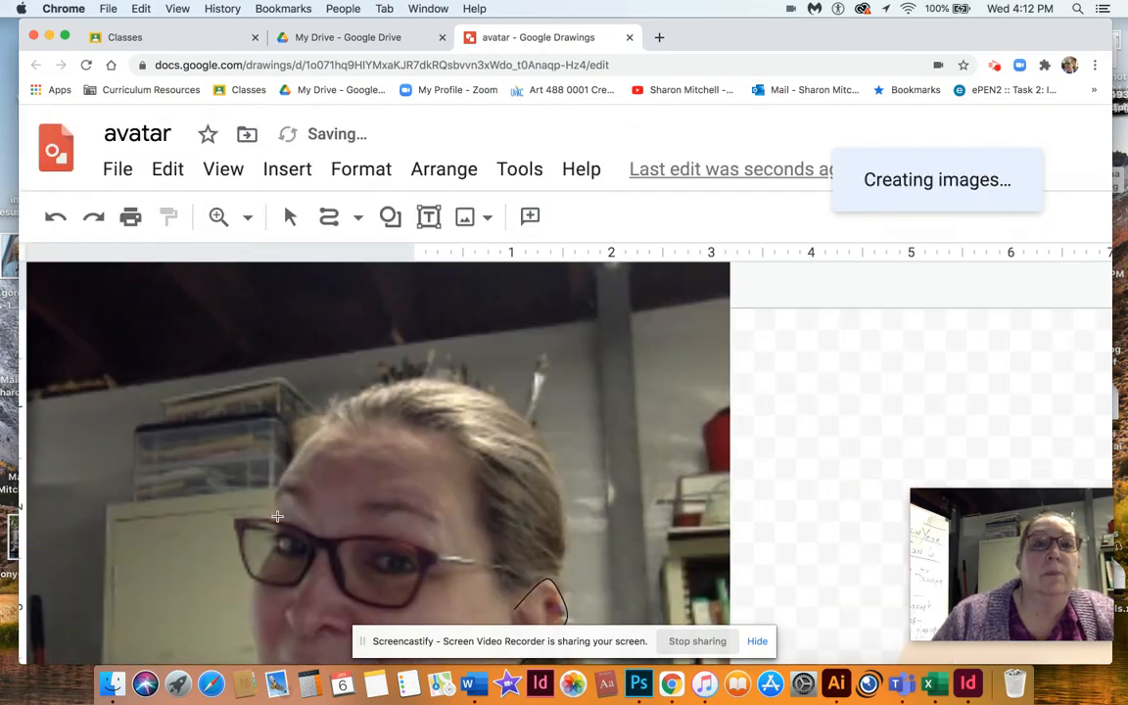
Delete the open ear curve from the photo.
scroll(277, 516, "right", 5)
scroll(277, 516, "down", 2)
scroll(277, 516, "left", 4)
scroll(277, 516, "up", 1)
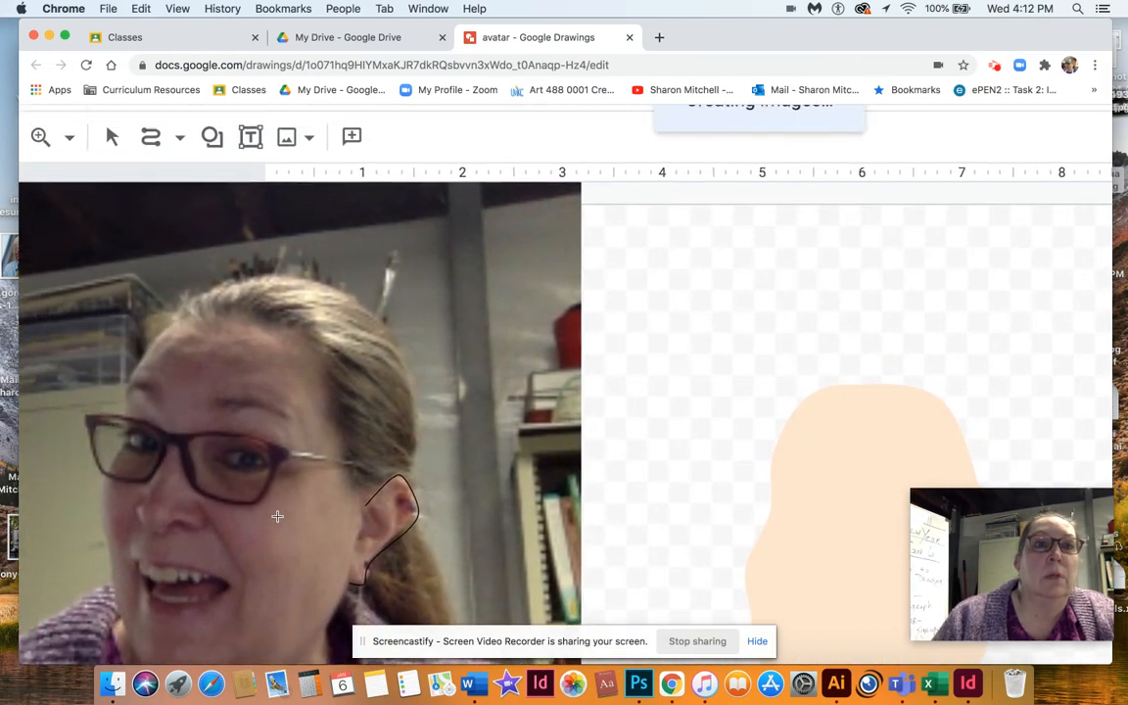
left_click(389, 478)
left_click(391, 479)
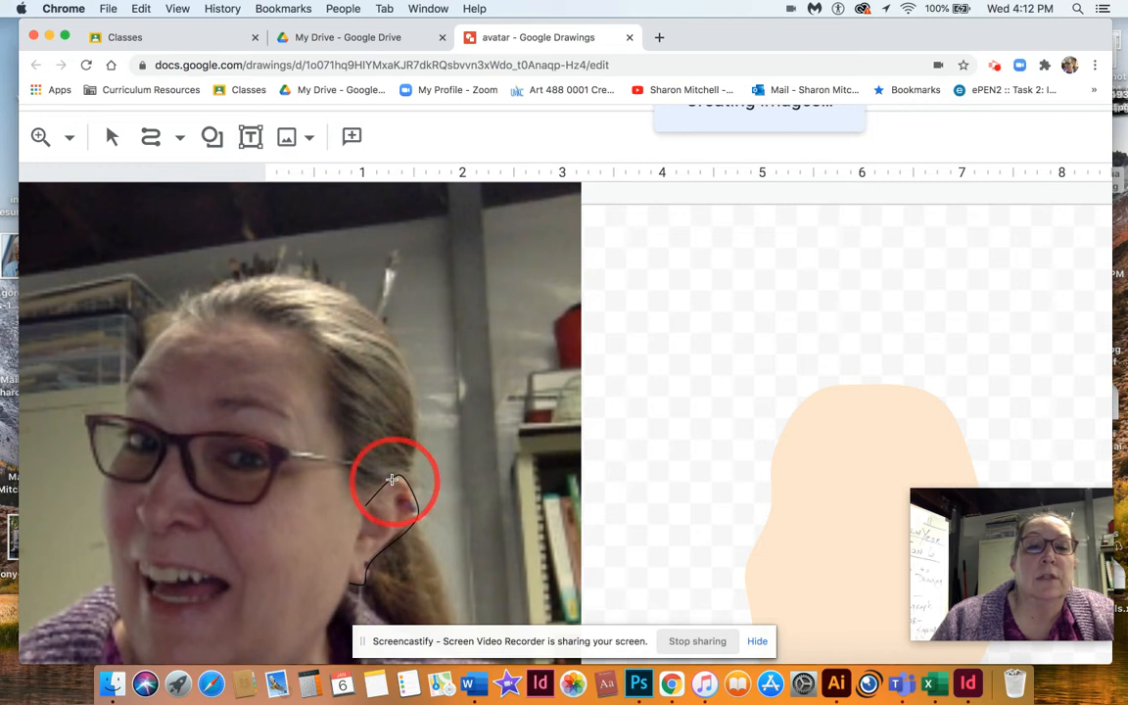
left_click(114, 138)
scroll(113, 140, "left", 3)
scroll(114, 140, "up", 2)
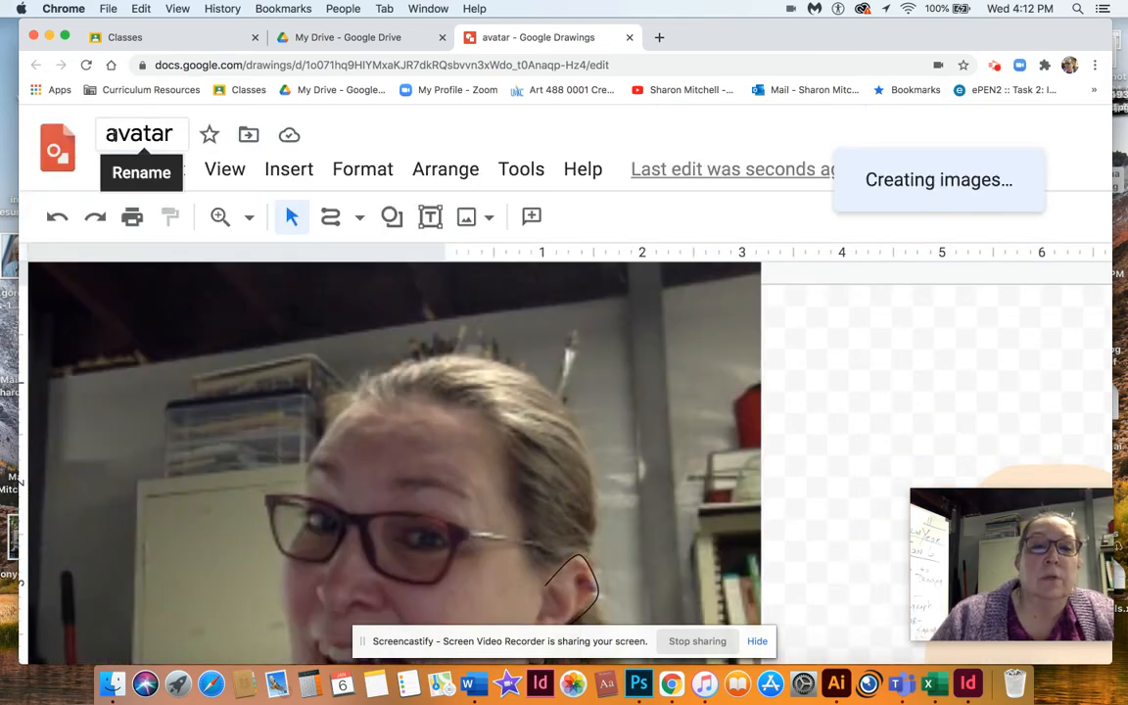
scroll(317, 368, "right", 1)
scroll(317, 368, "down", 3)
scroll(317, 368, "right", 1)
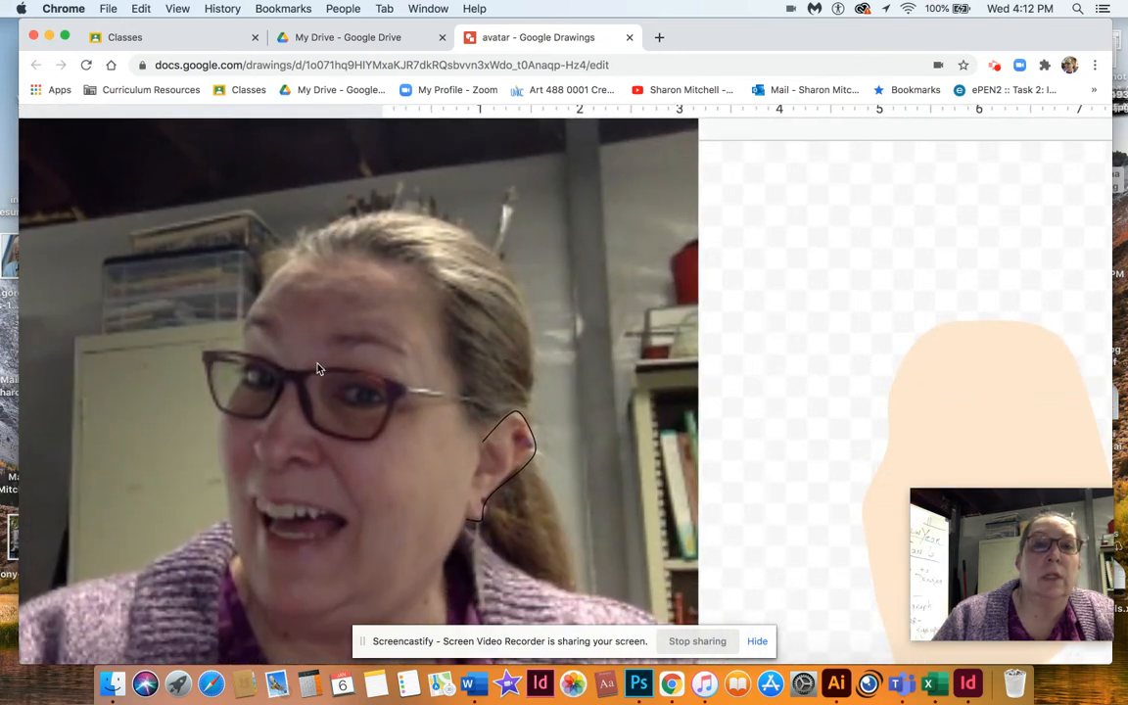
scroll(317, 368, "up", 2)
scroll(317, 368, "right", 1)
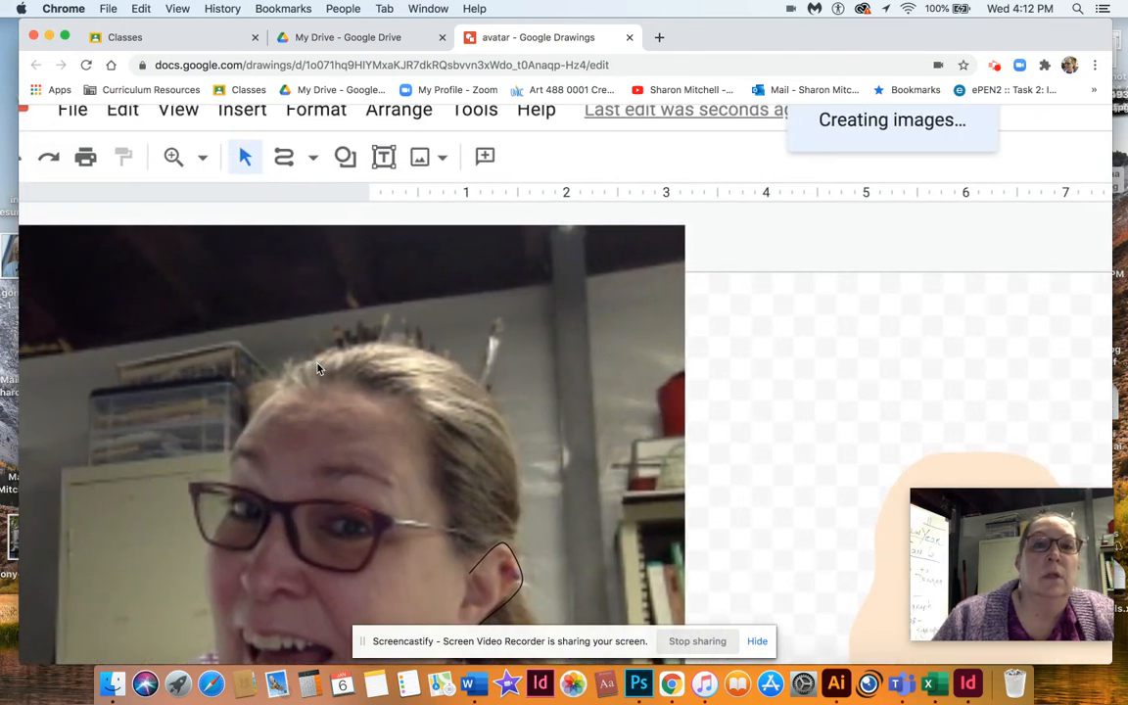
scroll(317, 368, "down", 1)
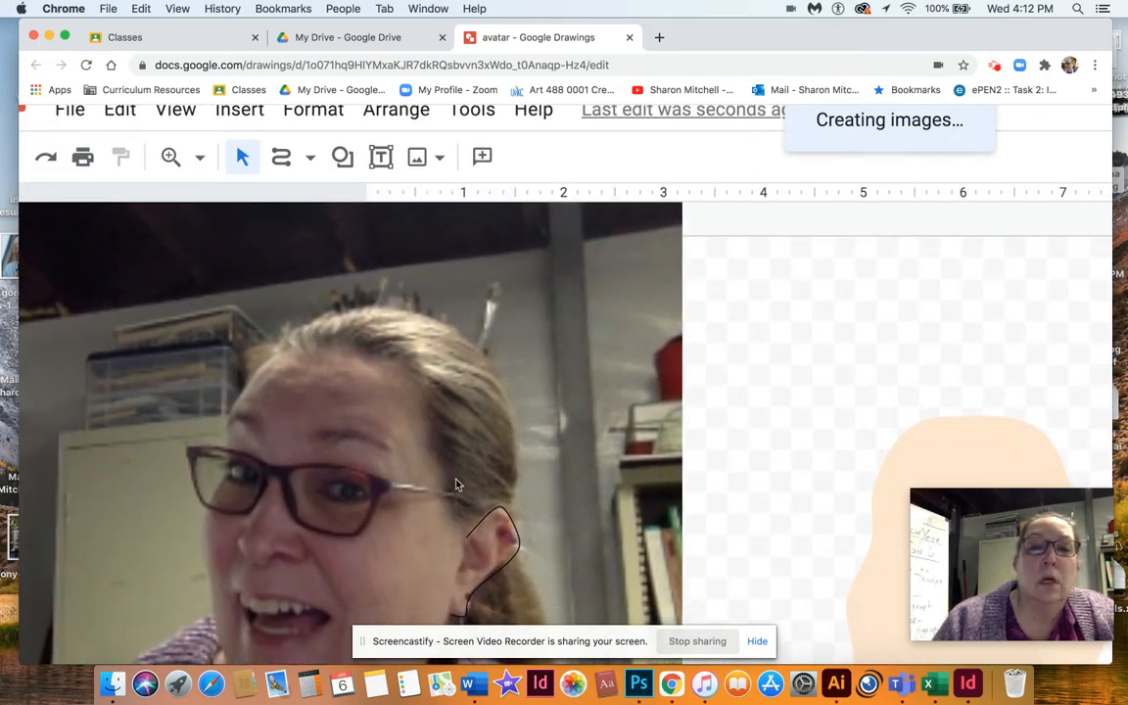
left_click(494, 511)
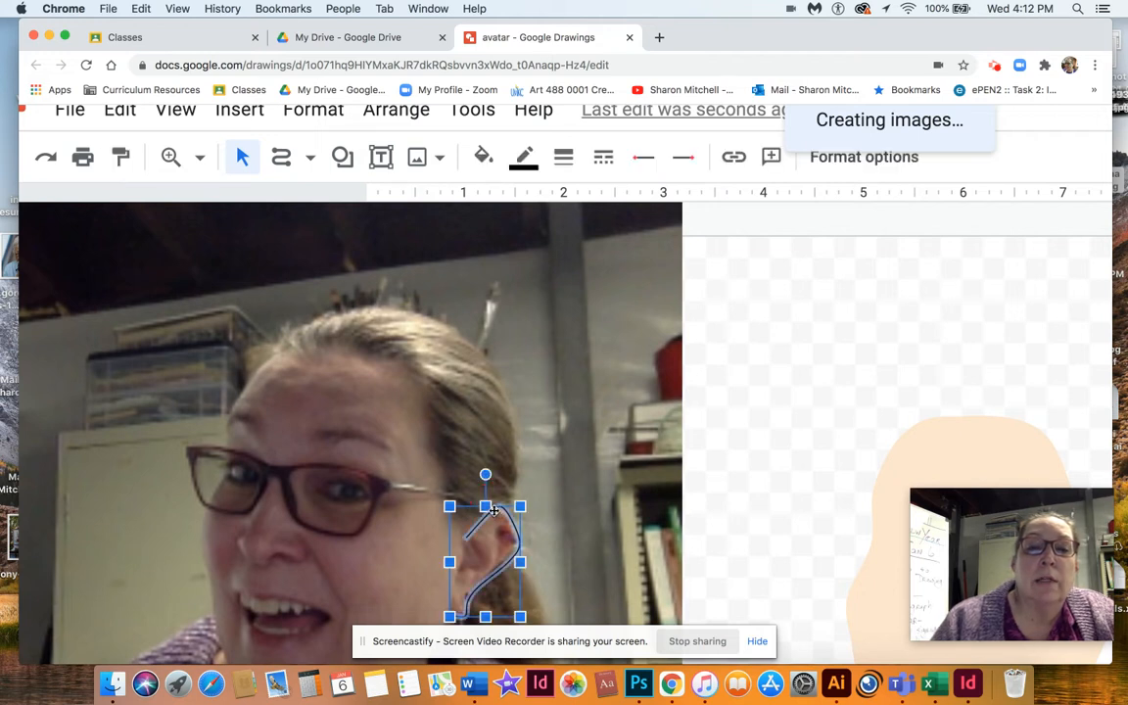
key("Delete")
Try to trace the ear in the photo with a Curve from the lobe up its front edge and around the back, deleting the open attempts.
scroll(484, 473, "down", 1)
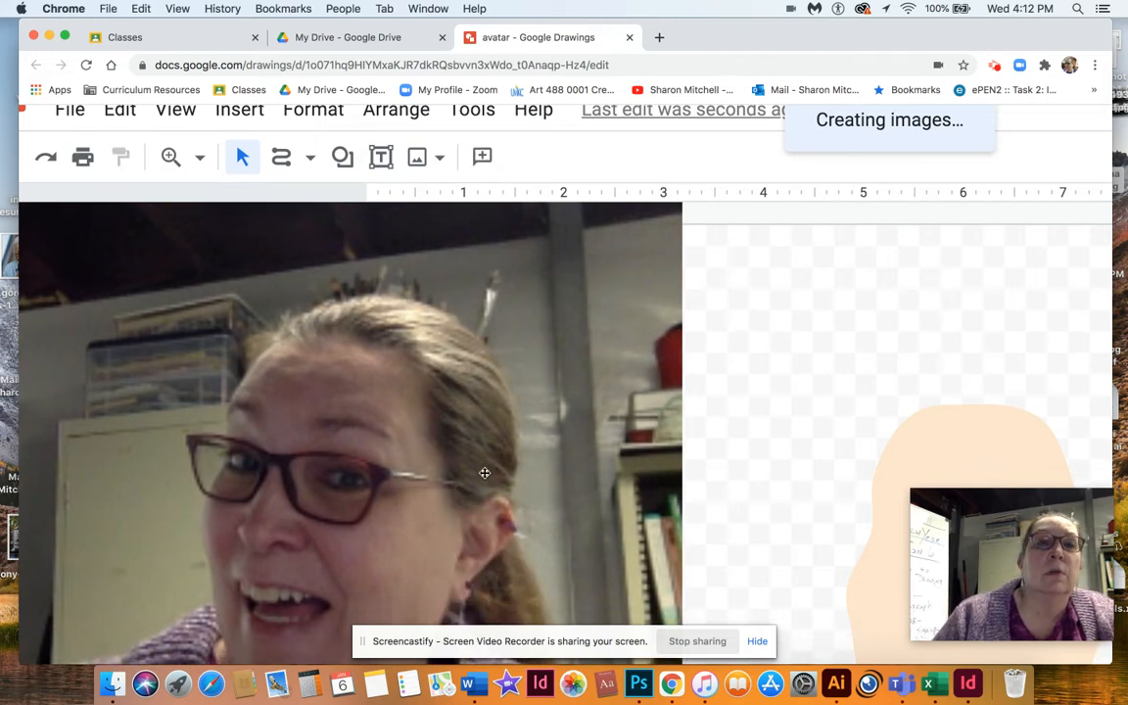
scroll(484, 473, "down", 2)
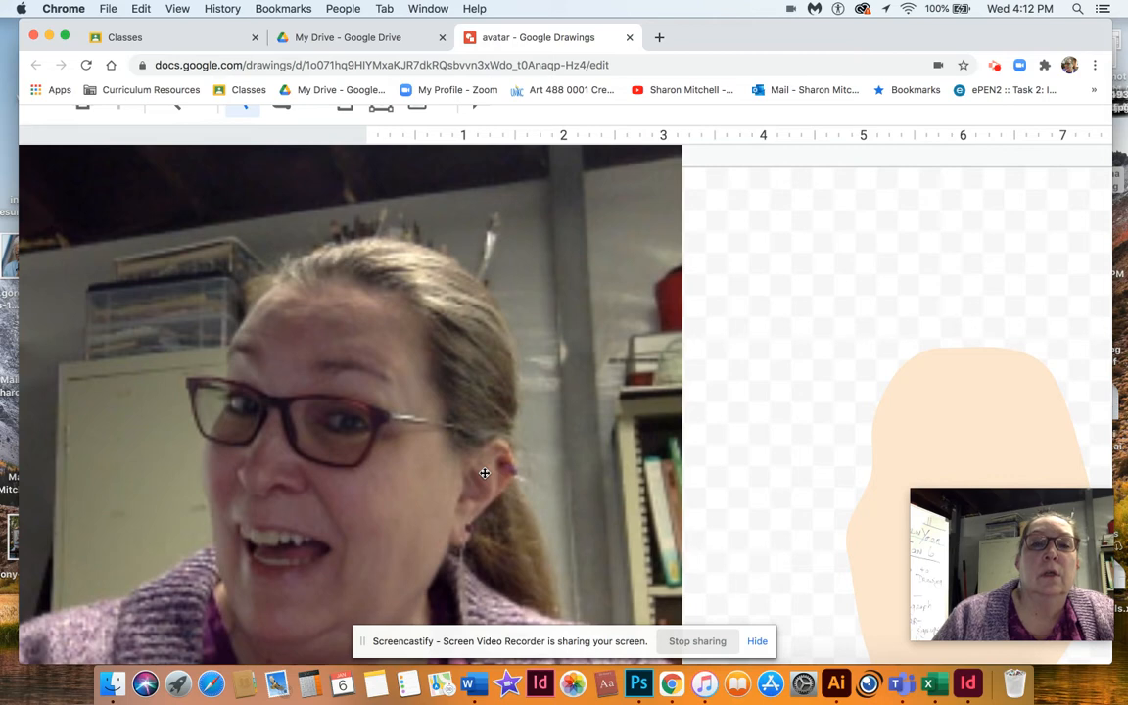
scroll(493, 470, "up", 3)
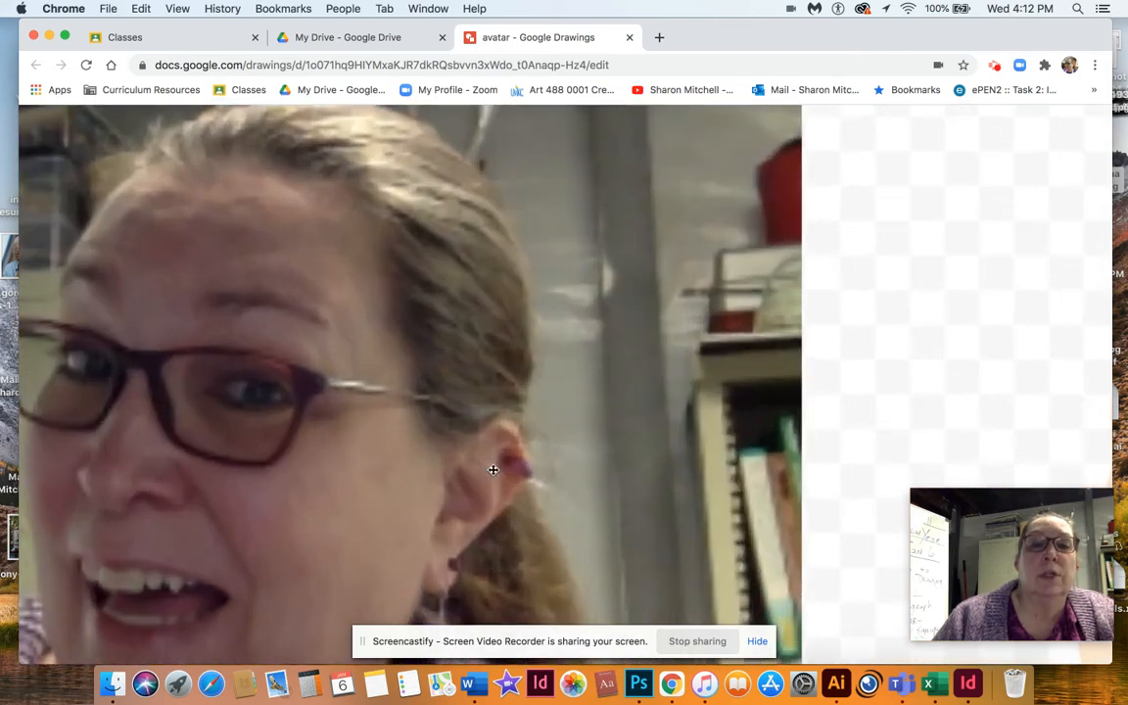
scroll(340, 372, "up", 5)
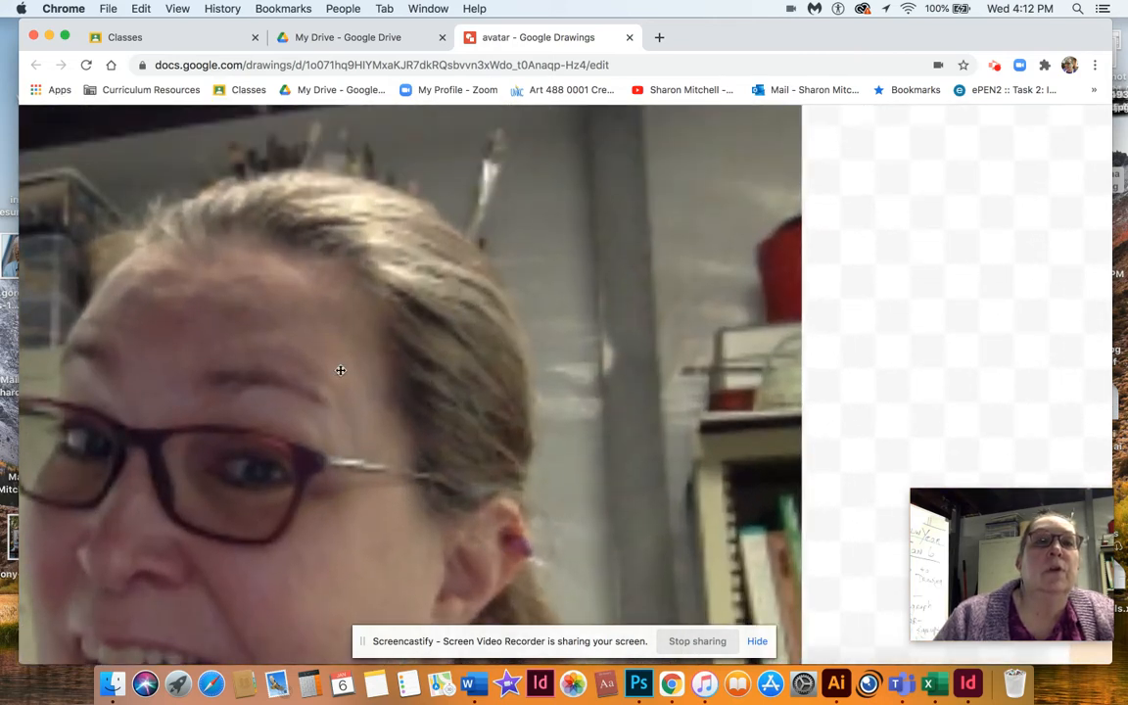
left_click(149, 235)
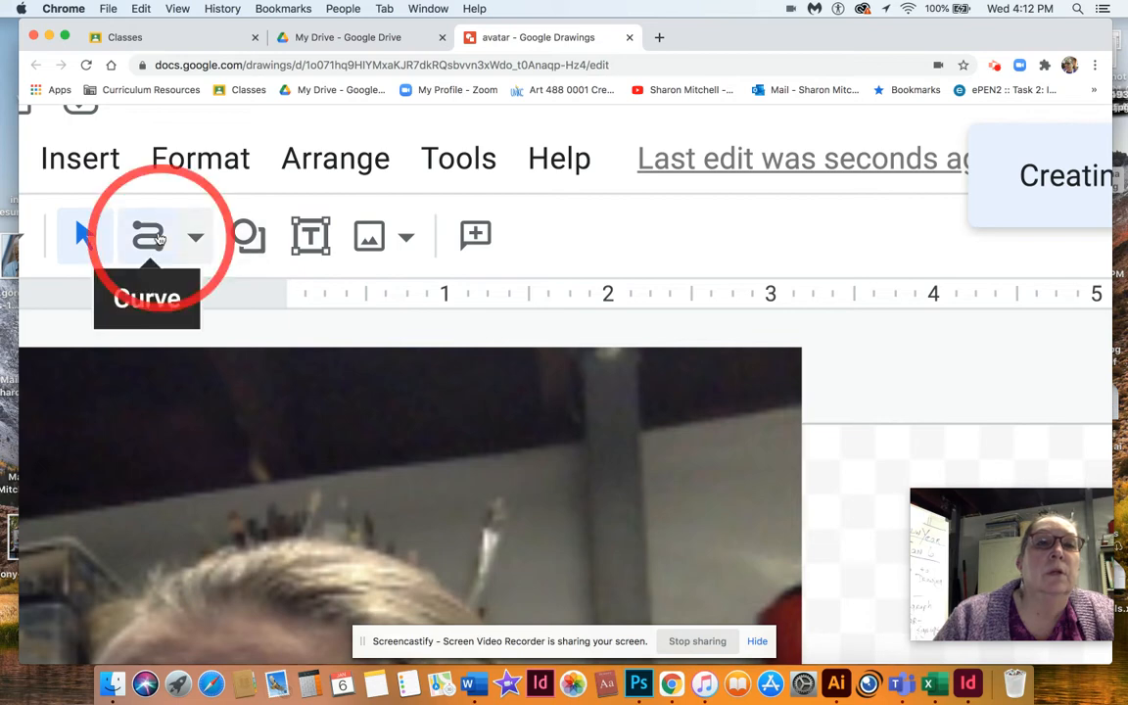
scroll(282, 423, "down", 10)
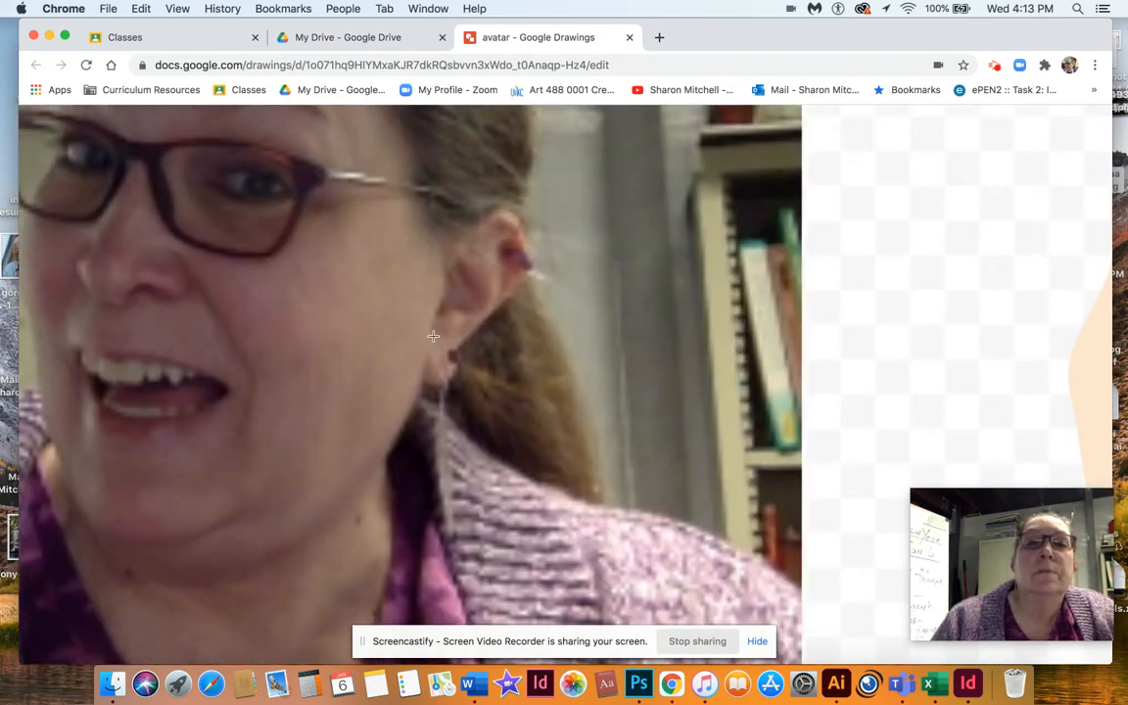
left_click(422, 368)
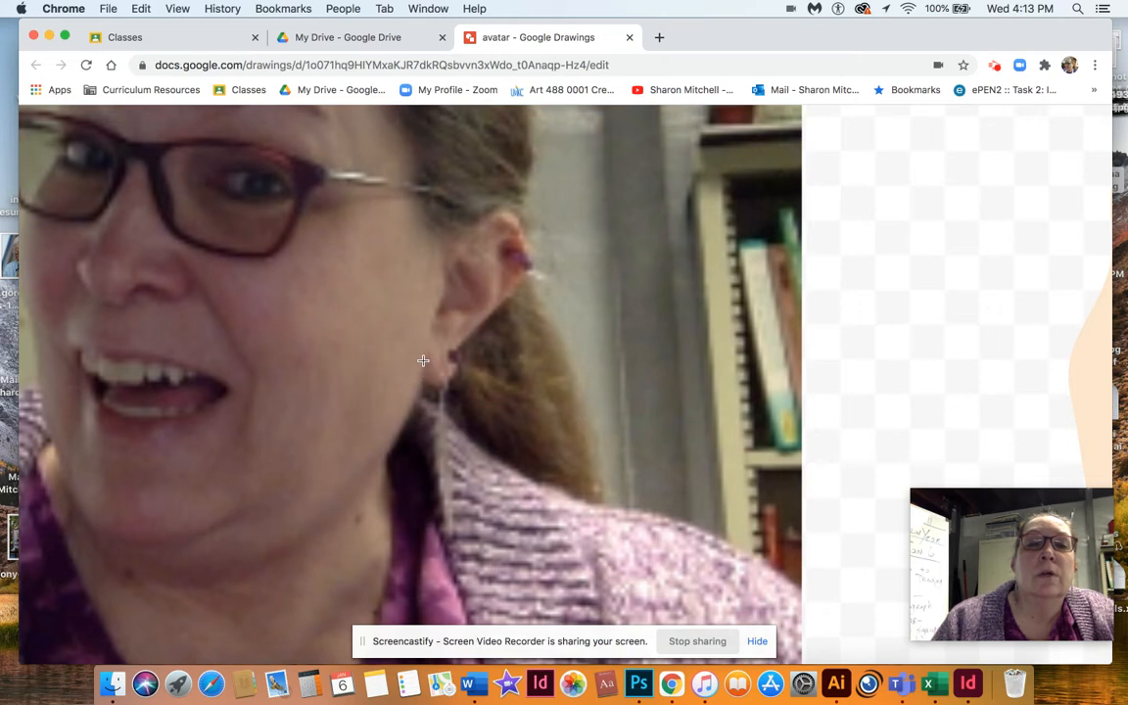
left_click(441, 306)
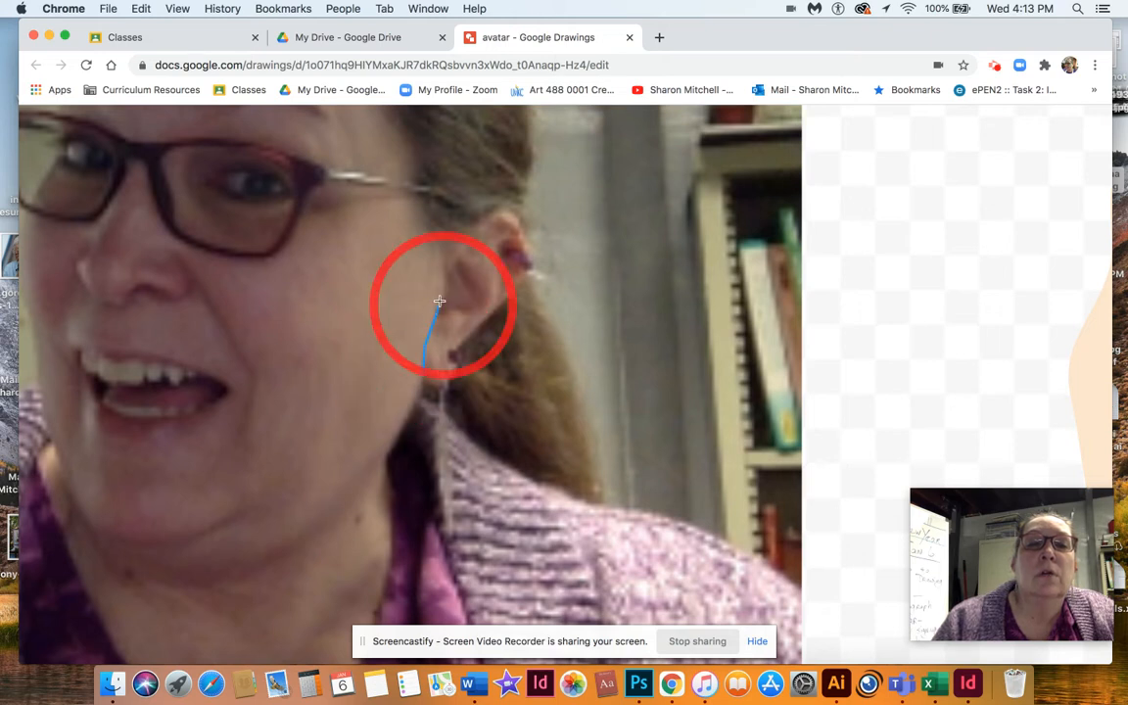
left_click(445, 250)
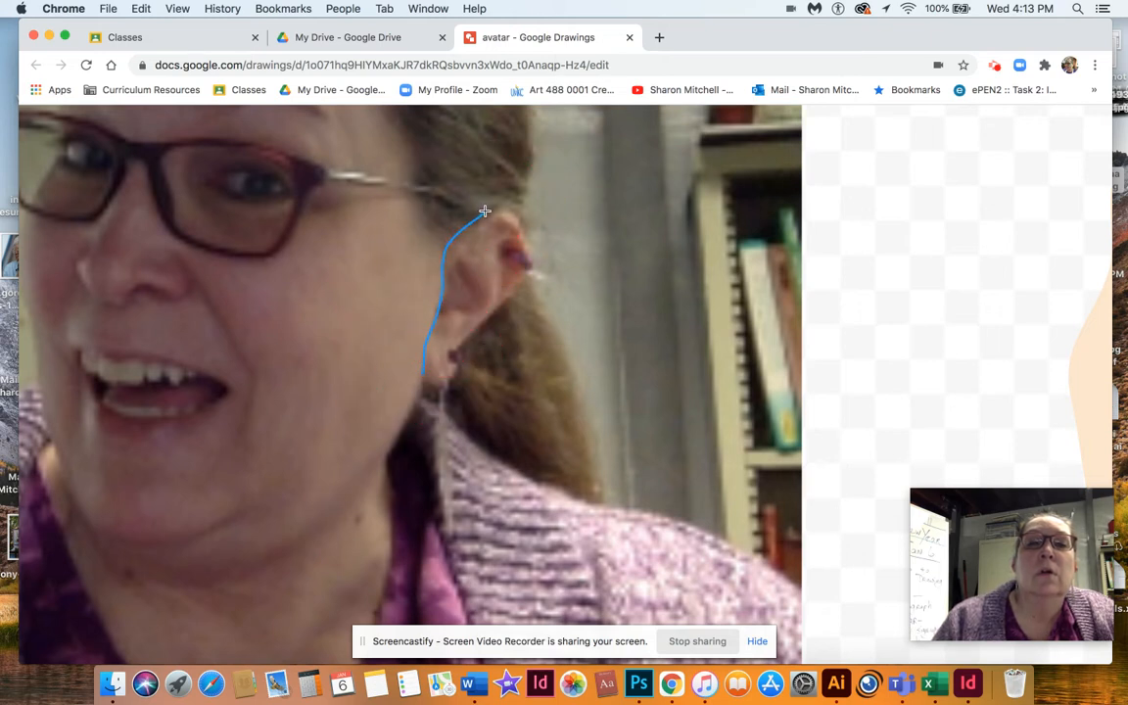
left_click(529, 253)
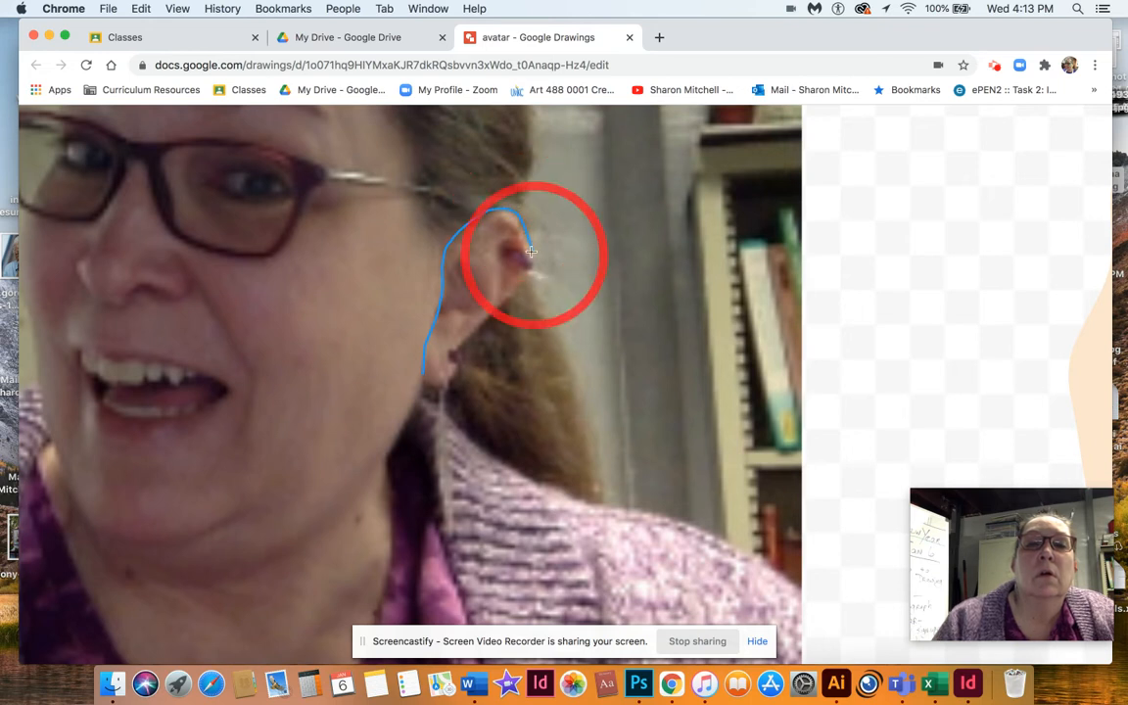
double_click(469, 344)
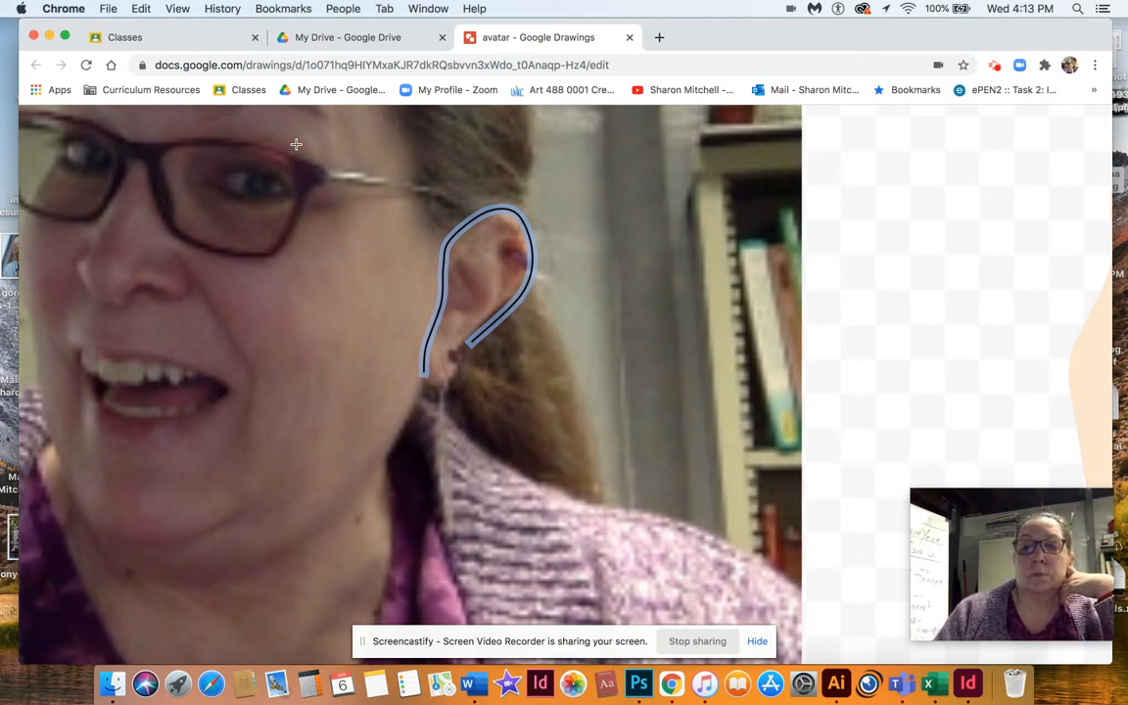
key("BackSpace")
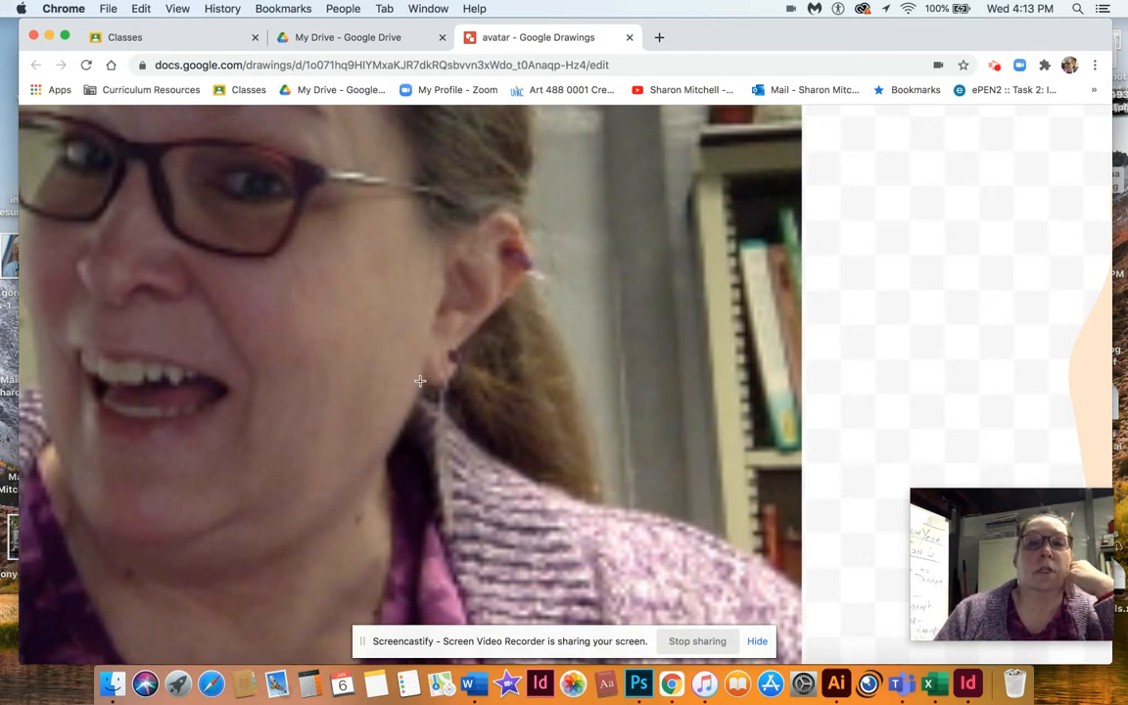
mouse_move(421, 380)
left_mouse_down()
mouse_move(444, 255)
mouse_move(509, 208)
left_mouse_up()
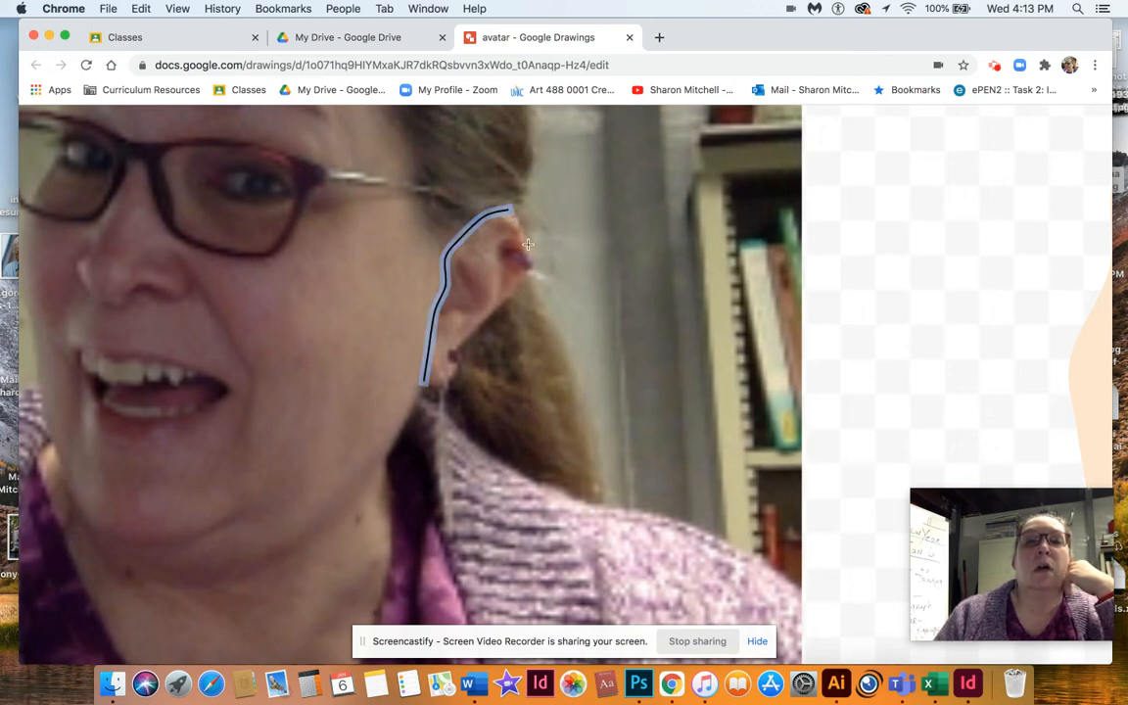
key("BackSpace")
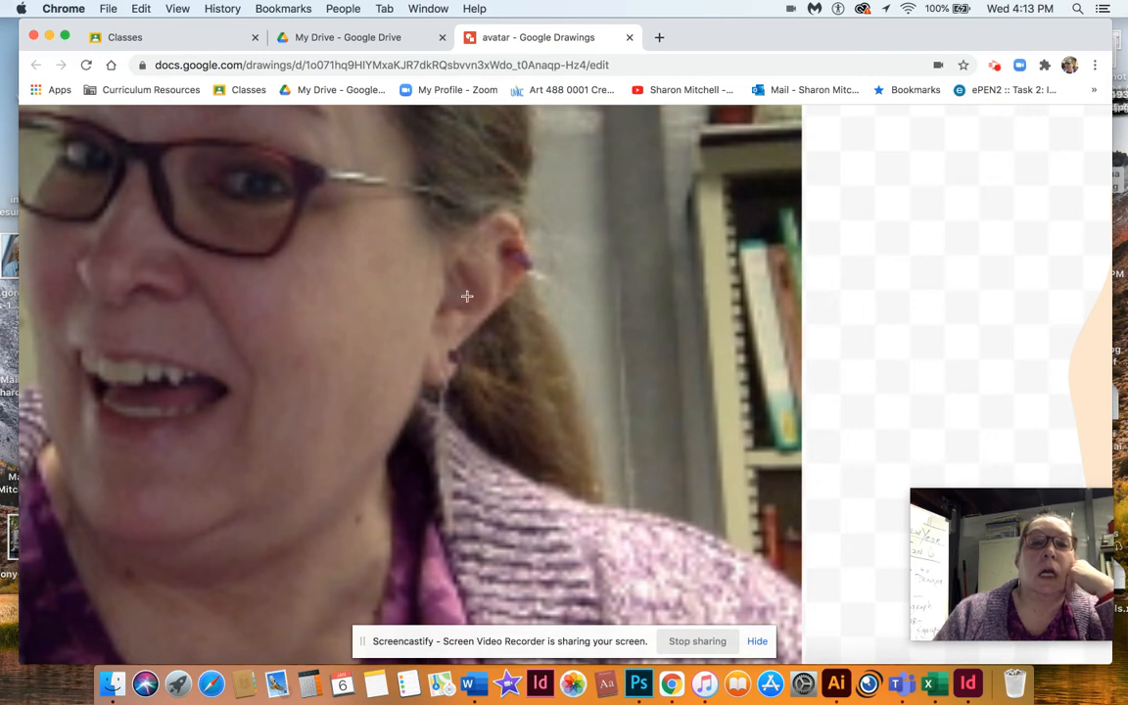
Trace the ear as a closed Curve from the lobe up the front edge, over the top and back down to the lobe.
mouse_move(424, 378)
left_mouse_down()
mouse_move(449, 246)
mouse_move(492, 207)
mouse_move(515, 211)
mouse_move(524, 229)
mouse_move(530, 274)
mouse_move(501, 308)
left_mouse_up()
left_click(500, 308)
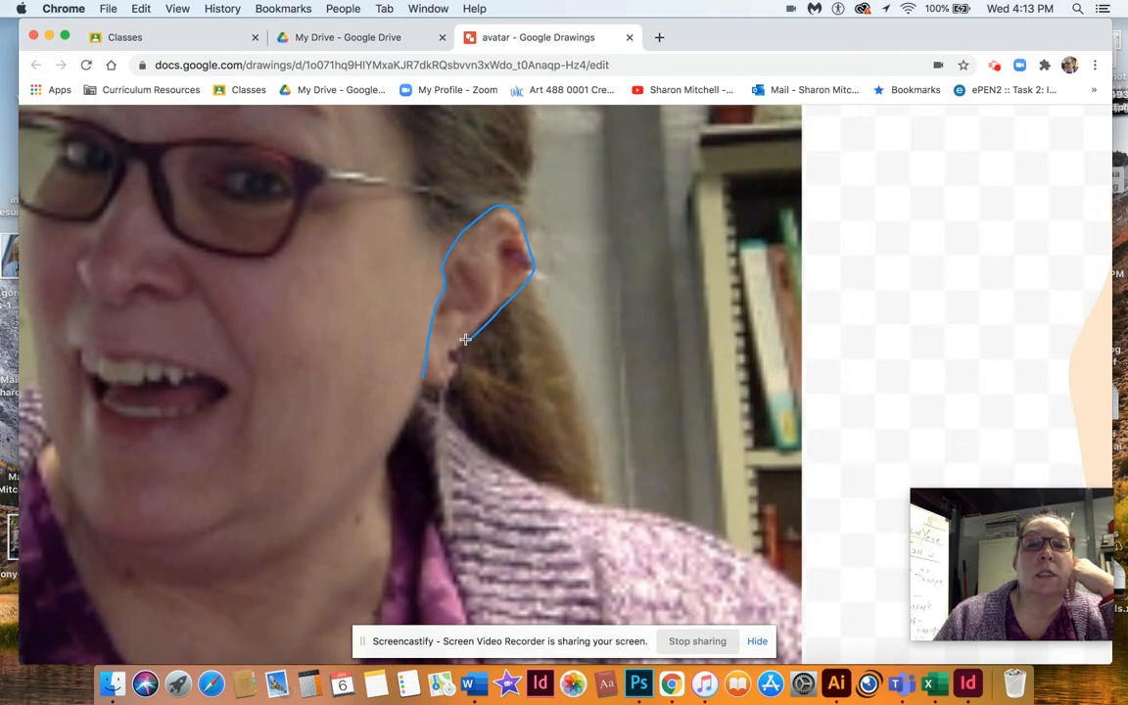
left_click(464, 339)
left_click_drag(456, 349, 433, 388)
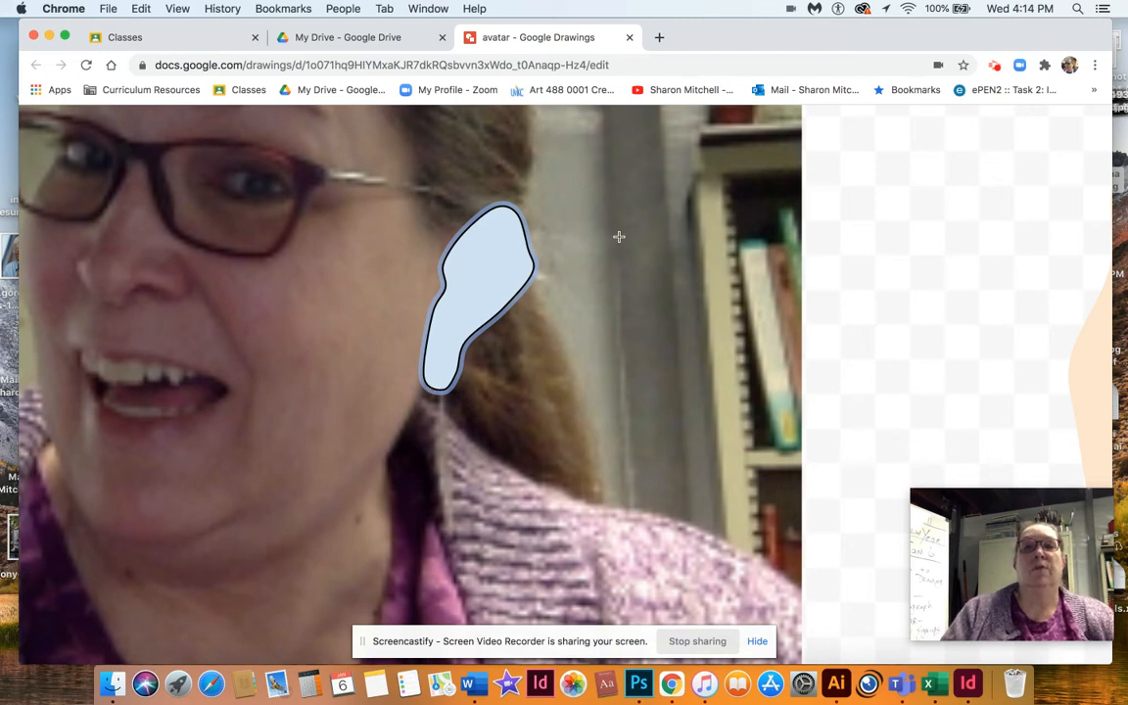
mouse_move(619, 236)
left_mouse_down()
mouse_move(634, 188)
mouse_move(667, 177)
mouse_move(619, 239)
left_mouse_up()
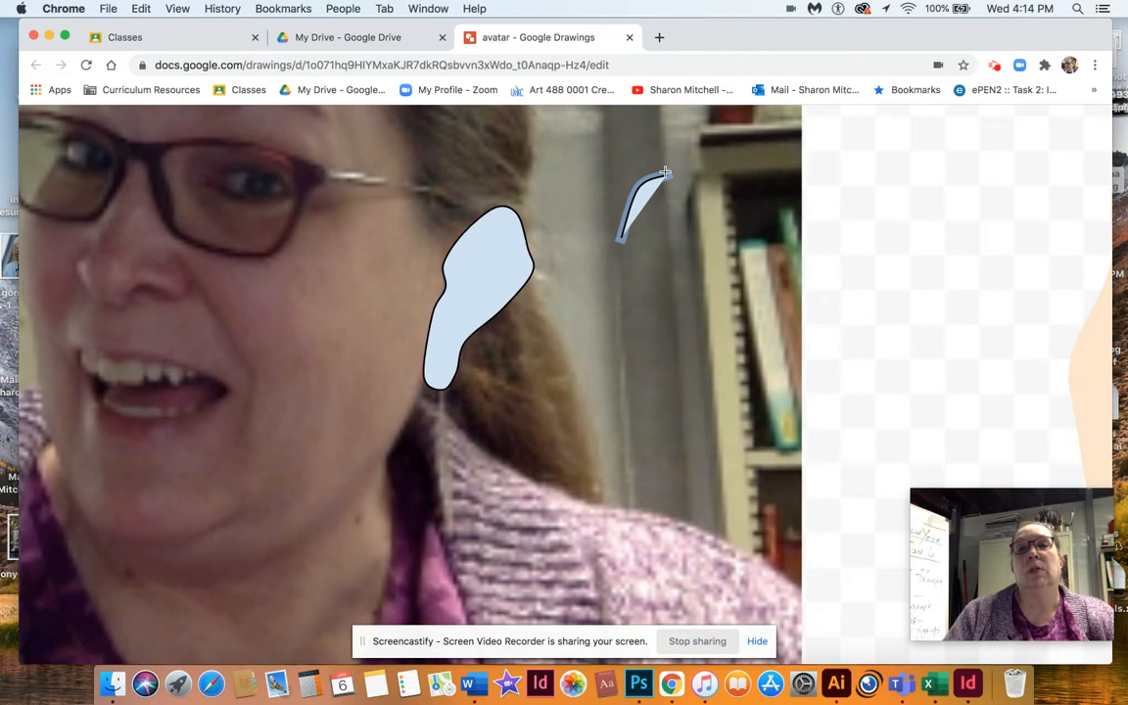
key("Delete")
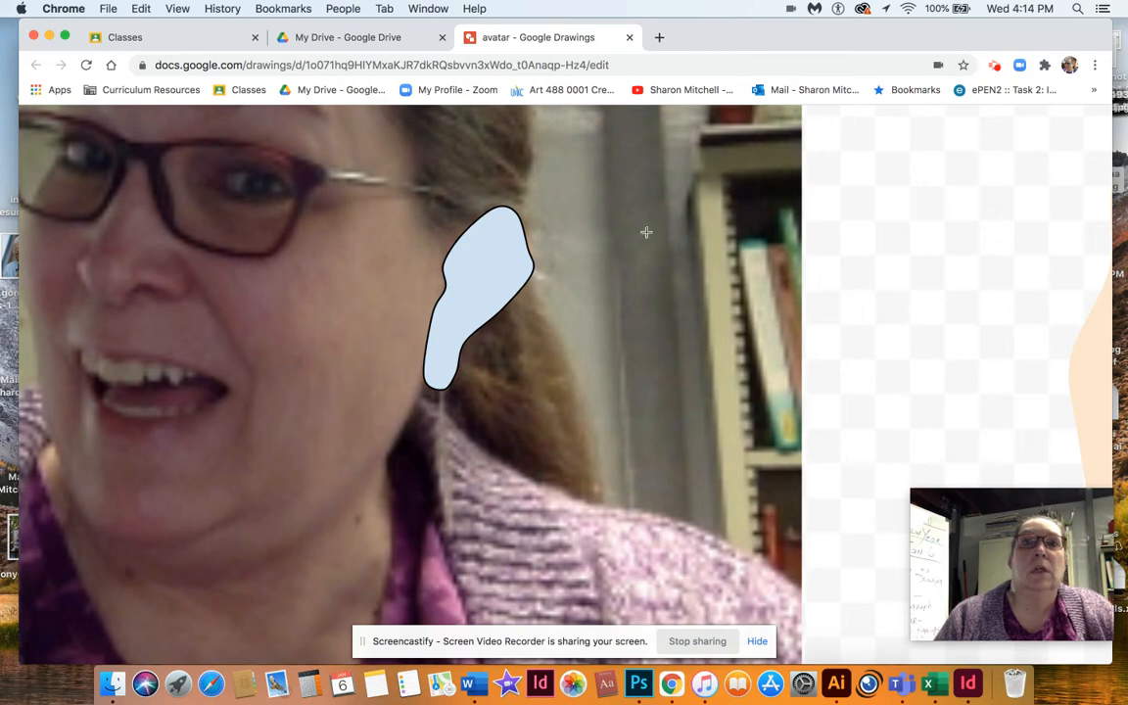
Fill the traced ear shape with pale yellow and make its border transparent.
scroll(649, 273, "down", 5)
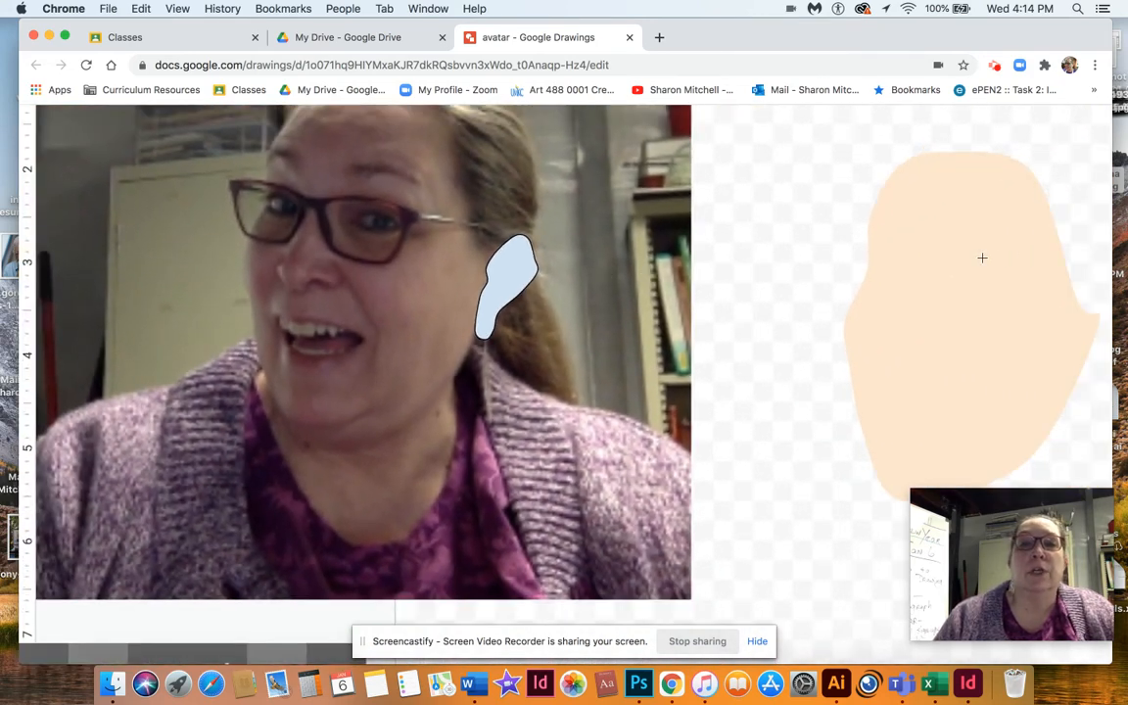
scroll(619, 209, "up", 2)
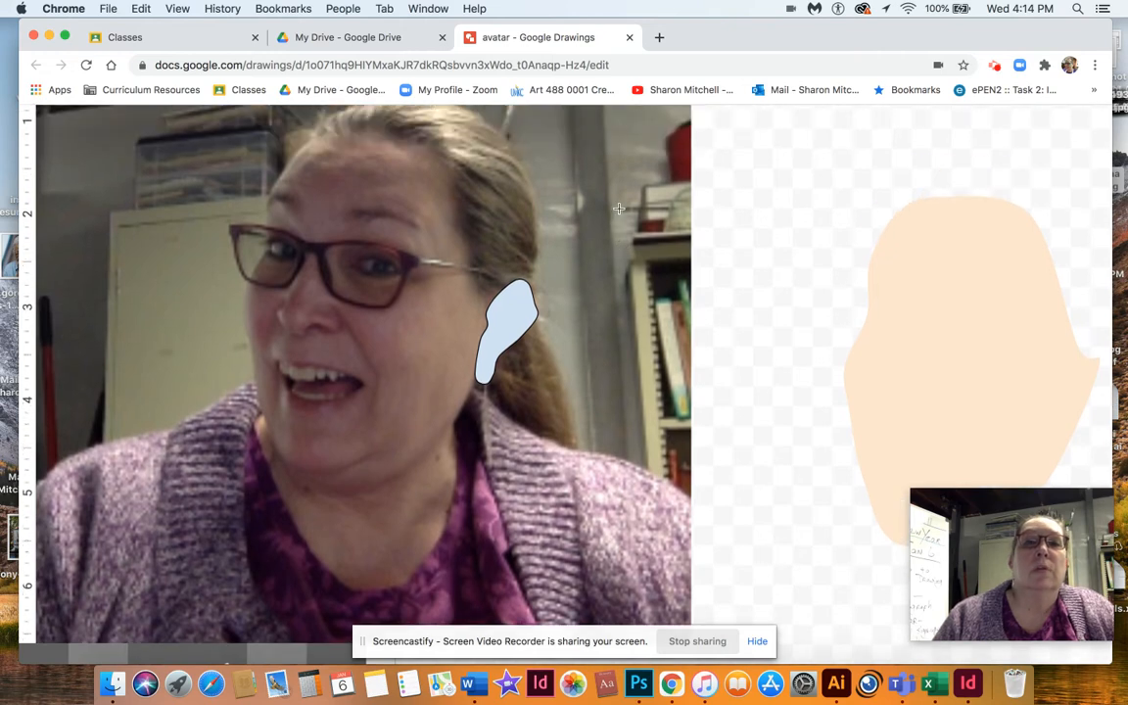
scroll(618, 208, "down", 3)
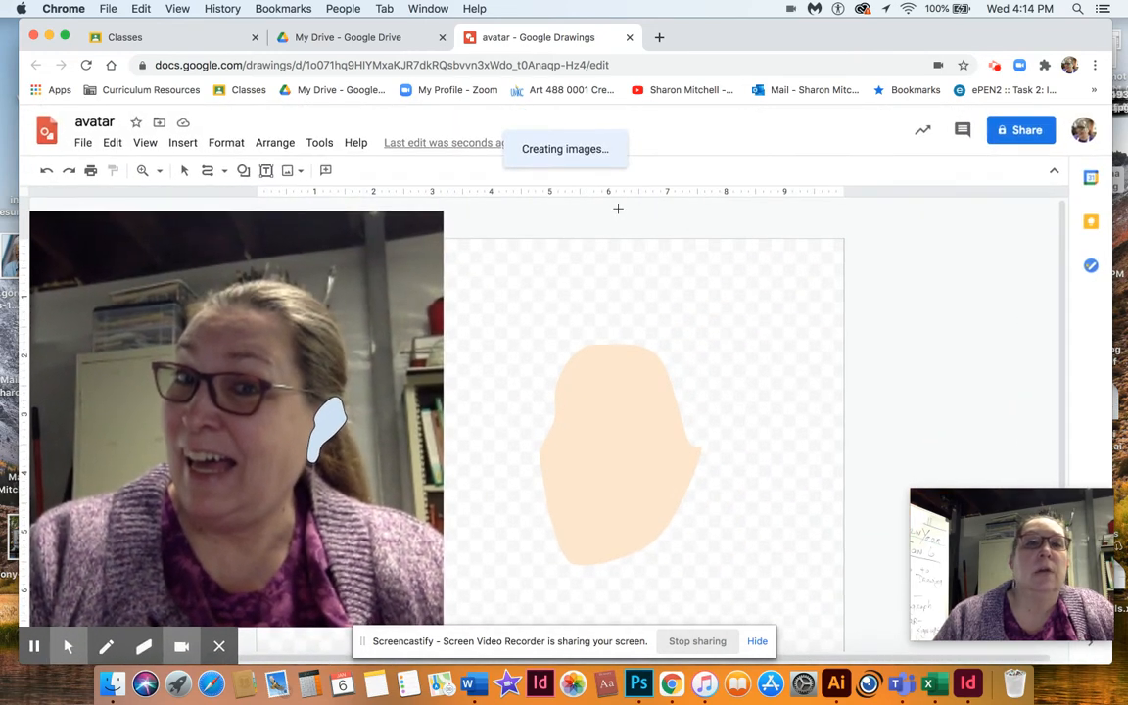
left_click(184, 170)
left_click(327, 423)
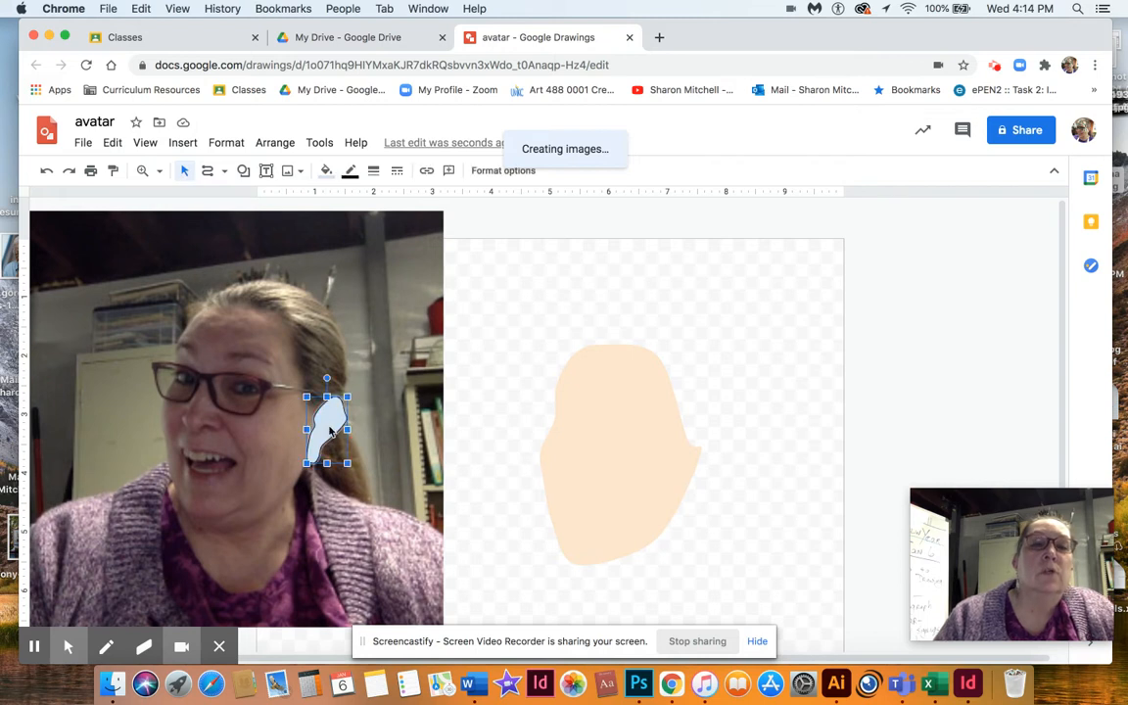
left_click(326, 171)
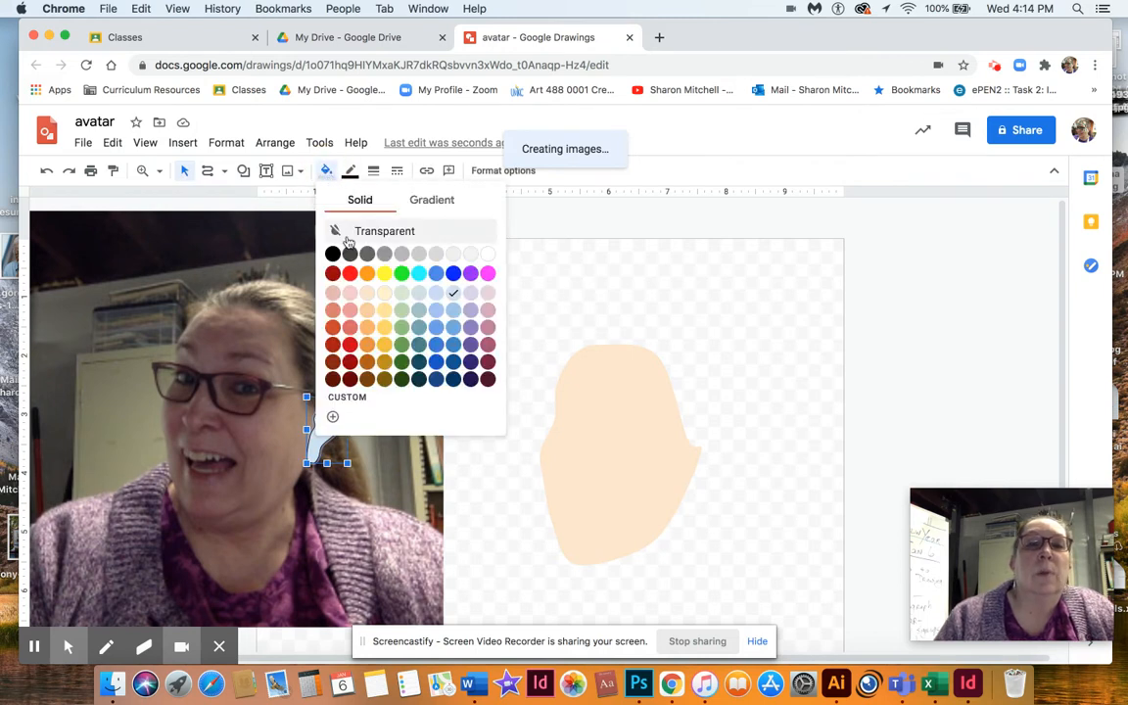
left_click(385, 294)
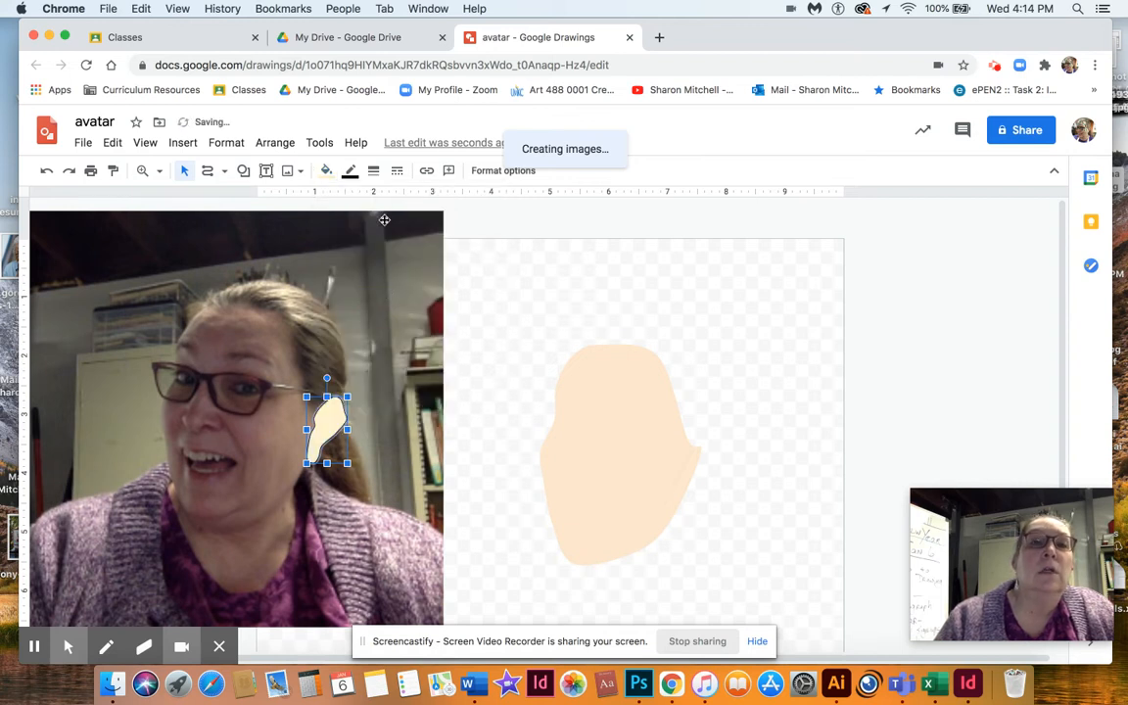
left_click(350, 170)
left_click(374, 204)
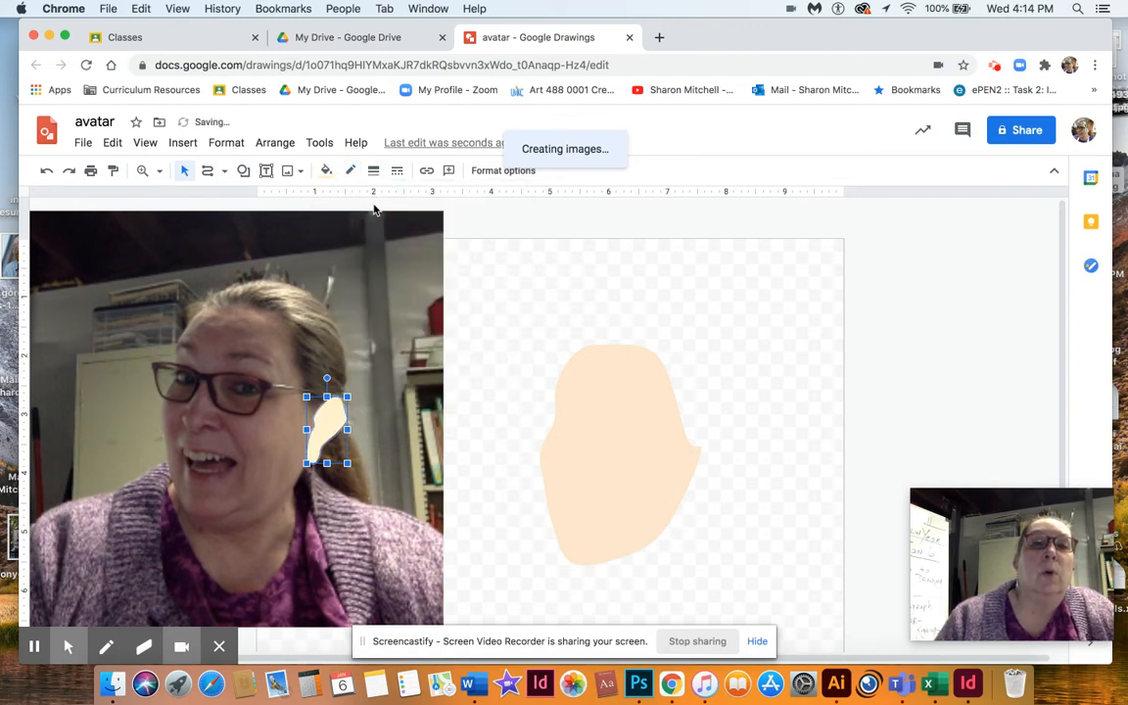
Move the ear shape off the photo to the right edge of the face shape and fill it with the face's pale orange.
left_click_drag(334, 417, 717, 451)
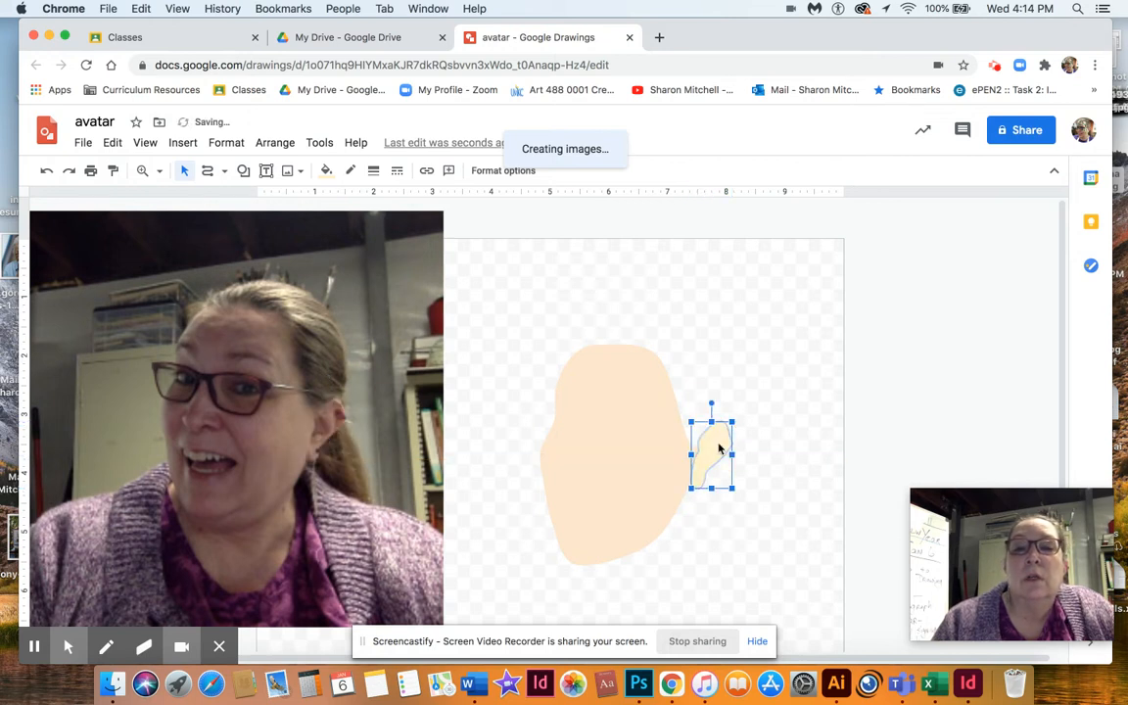
left_click(327, 171)
left_click(367, 293)
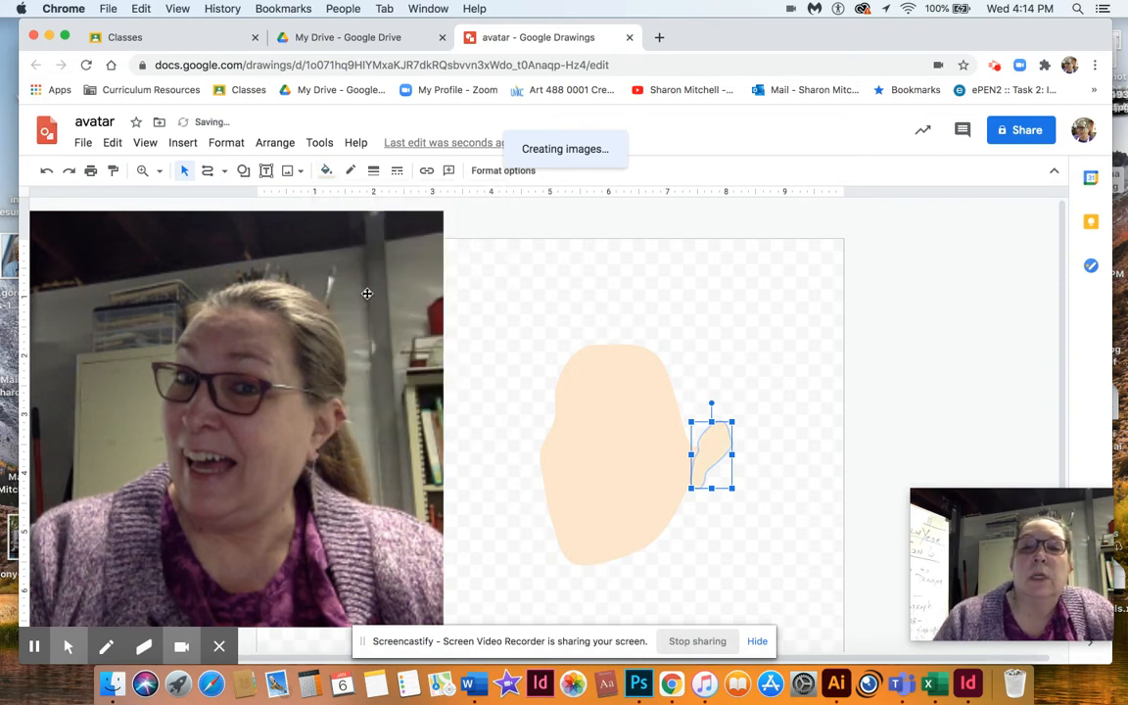
left_click(525, 262)
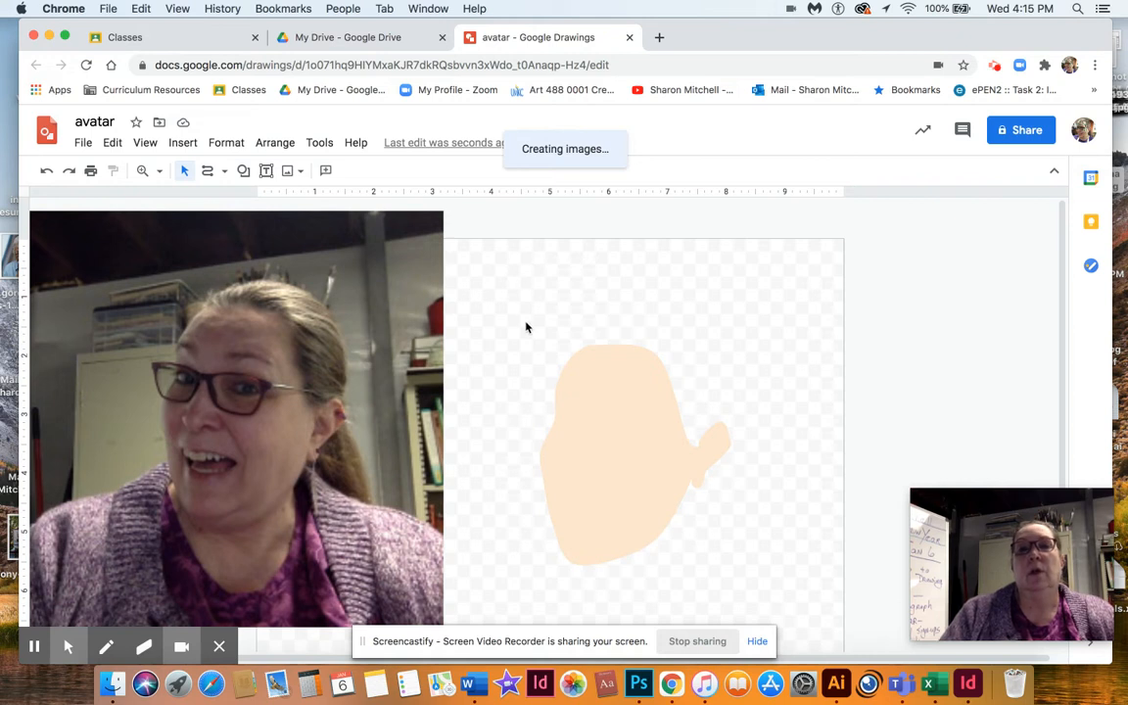
Group the face and ear shapes together.
left_click_drag(527, 326, 755, 590)
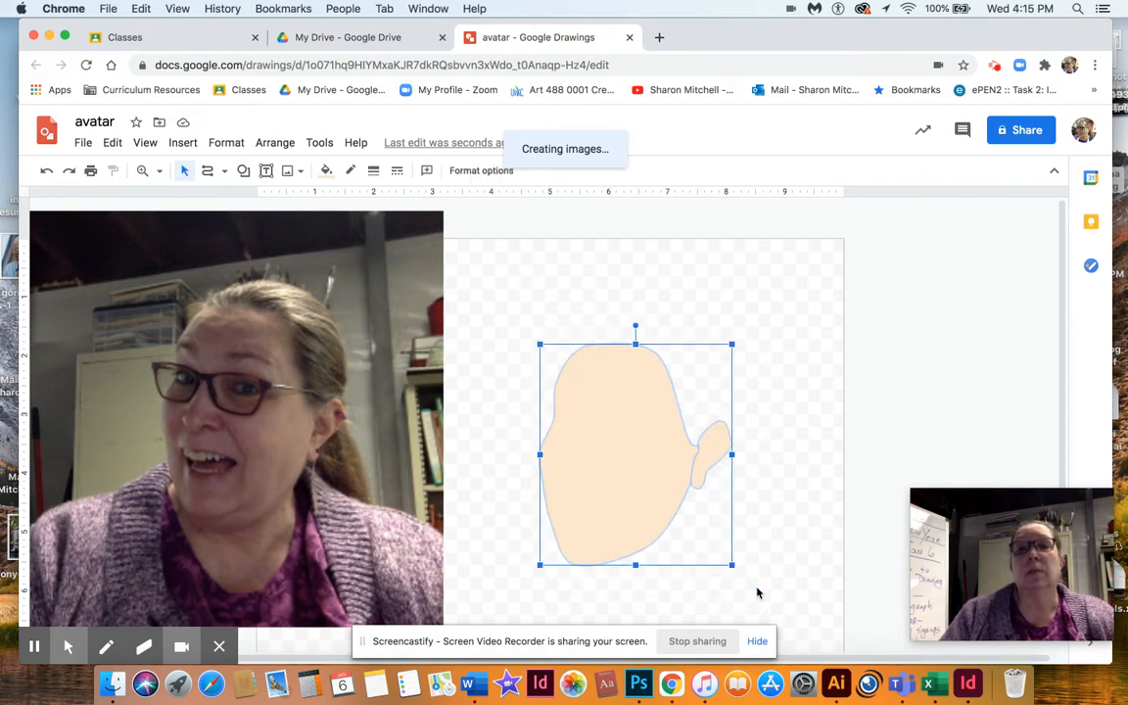
left_click(275, 147)
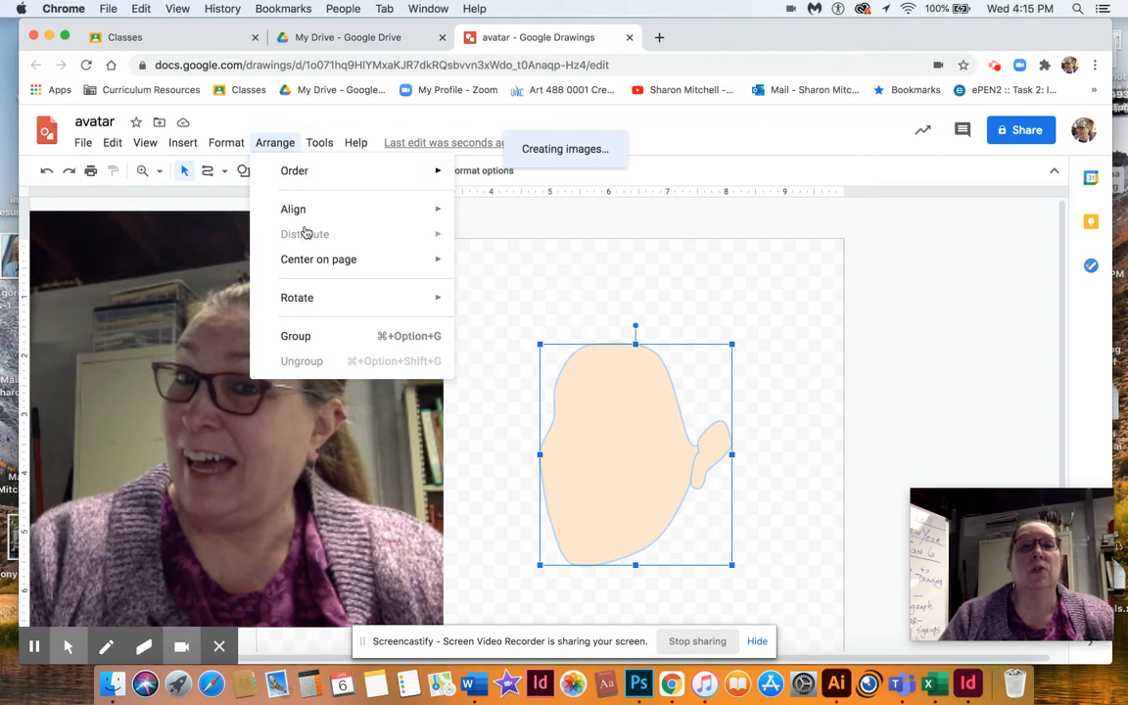
left_click(299, 336)
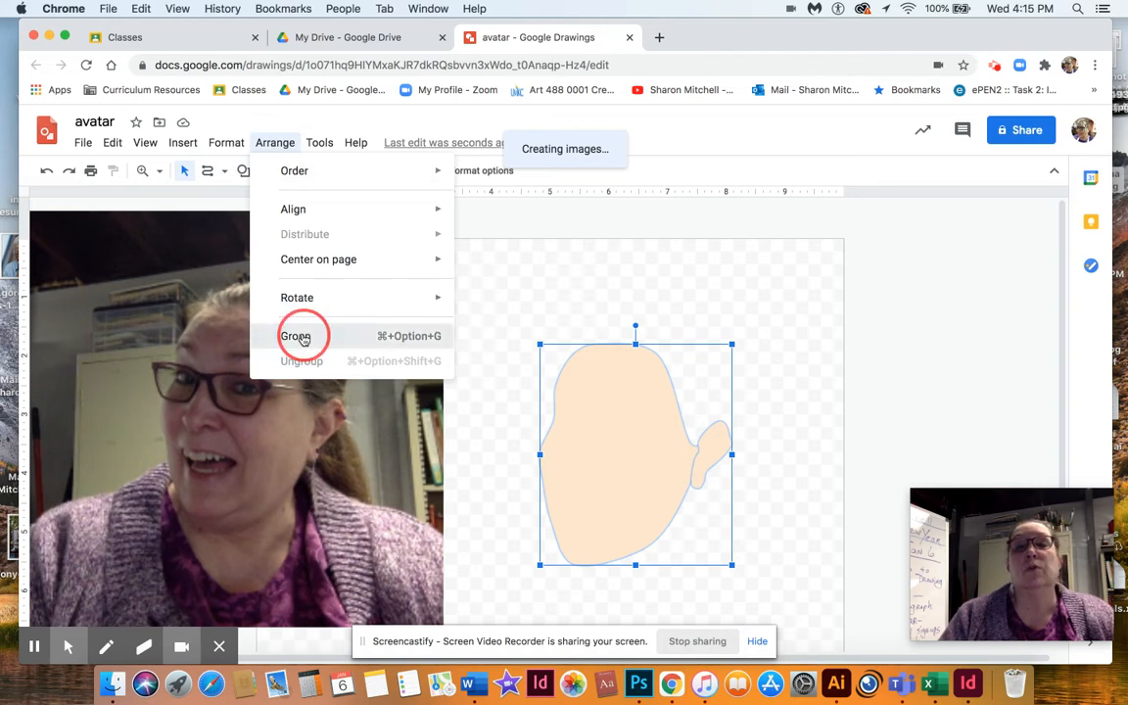
left_click(481, 287)
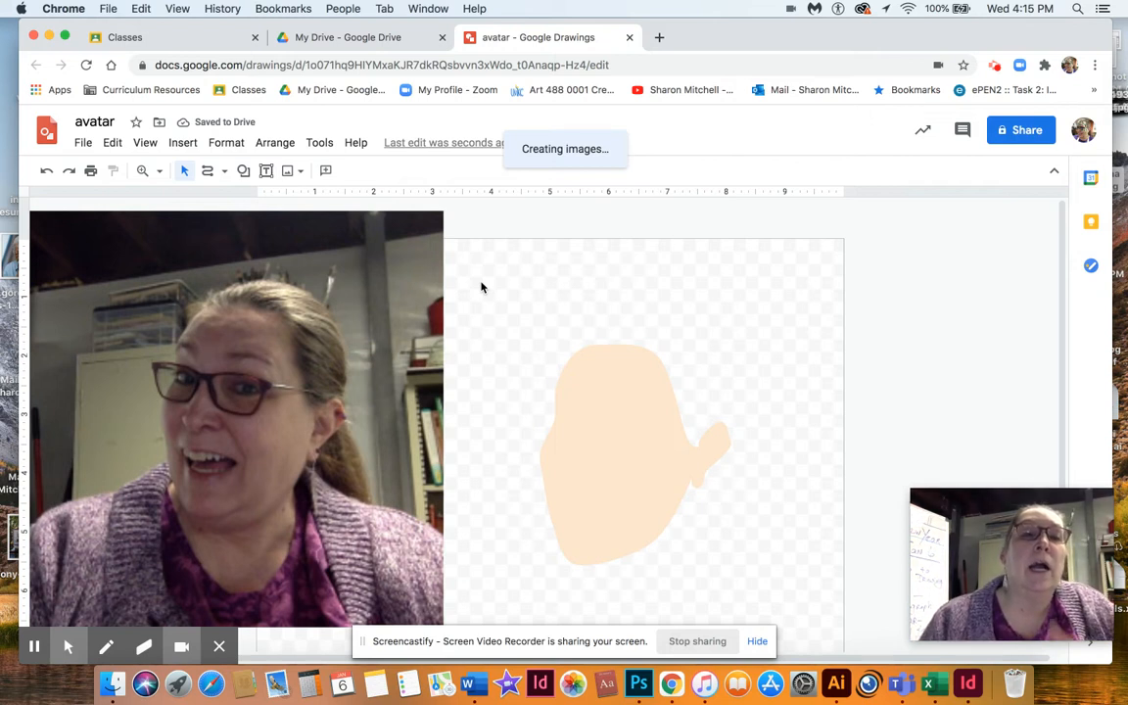
Trace the hair as a closed Curve from the forehead over the crown, down to the ear and back along the hairline.
left_click(211, 177)
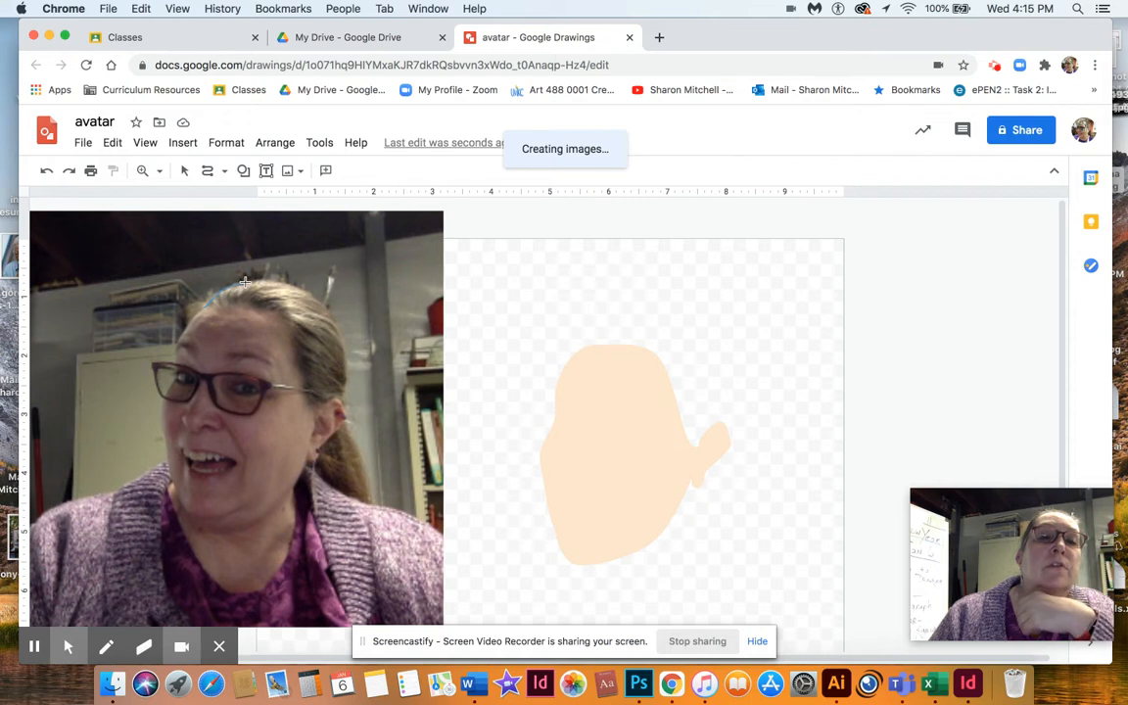
left_click(334, 319)
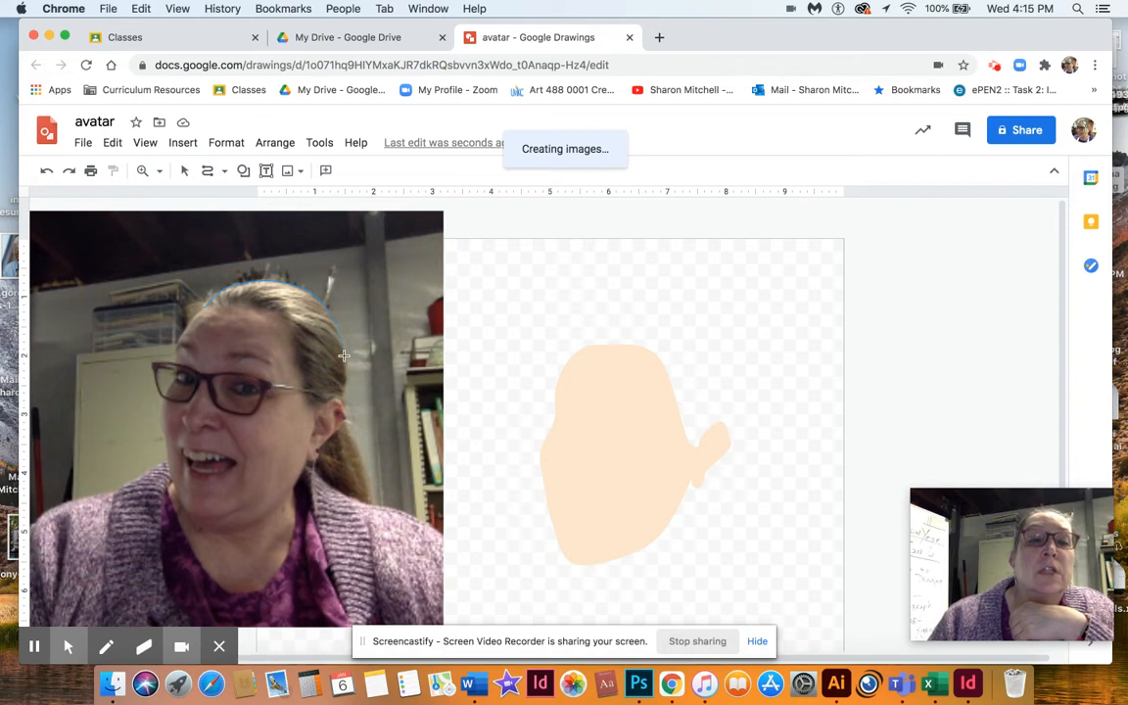
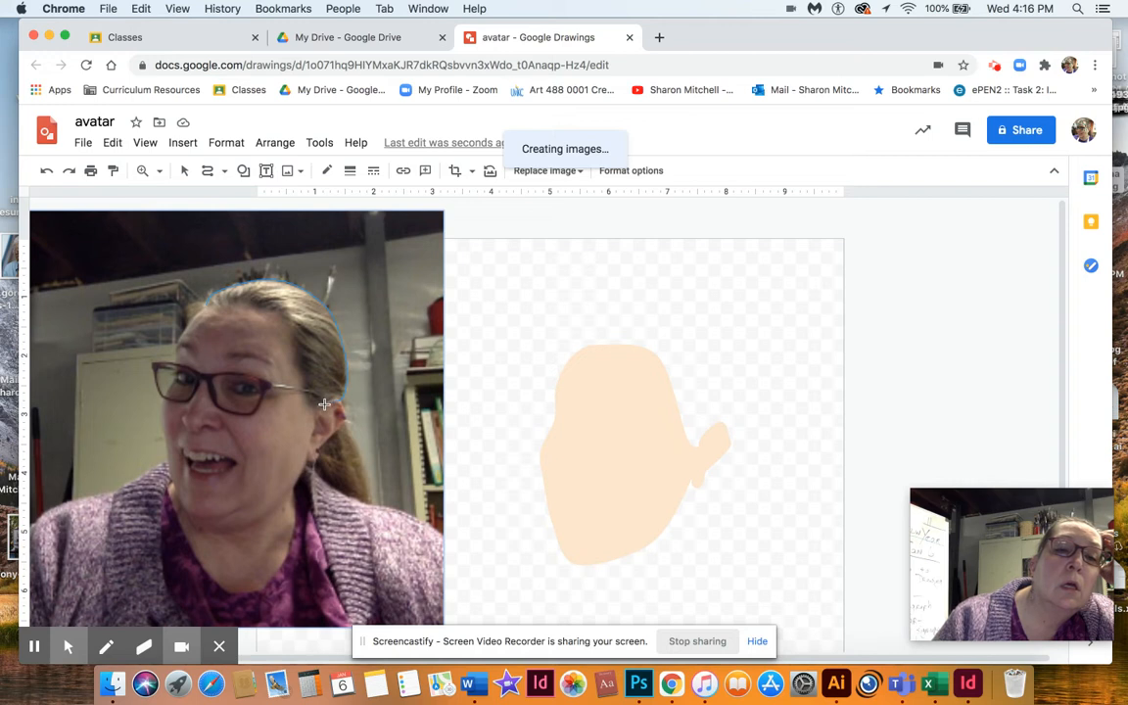
left_click(305, 402)
left_click(302, 383)
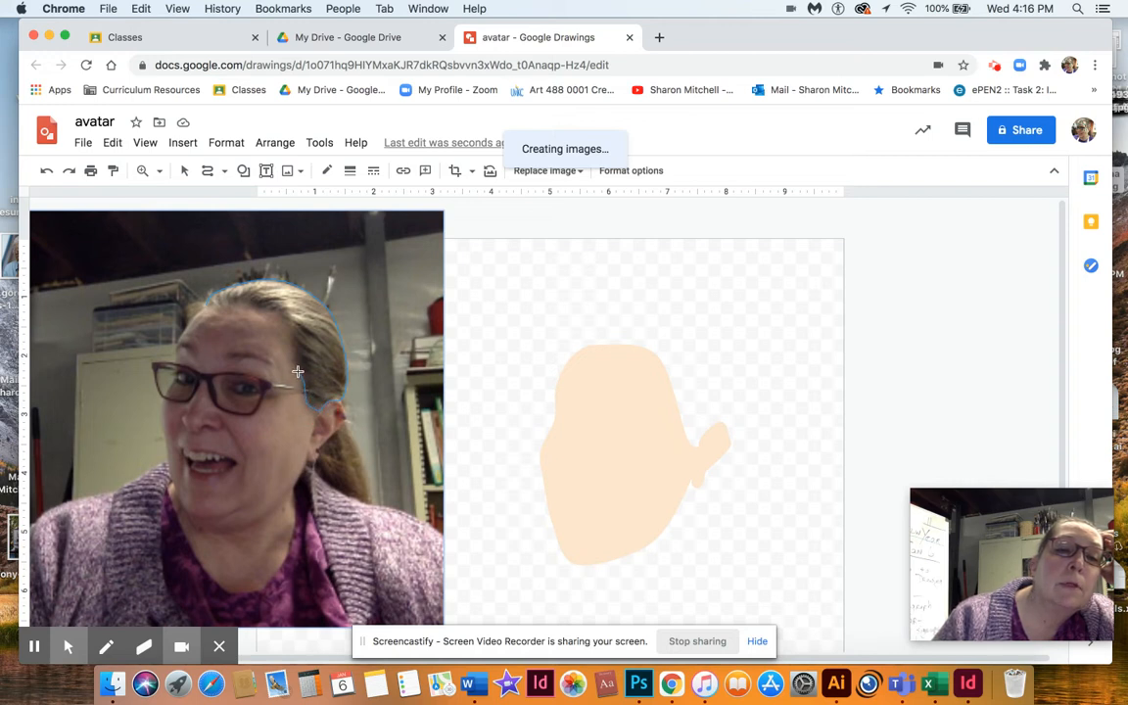
left_click(290, 333)
left_click(273, 308)
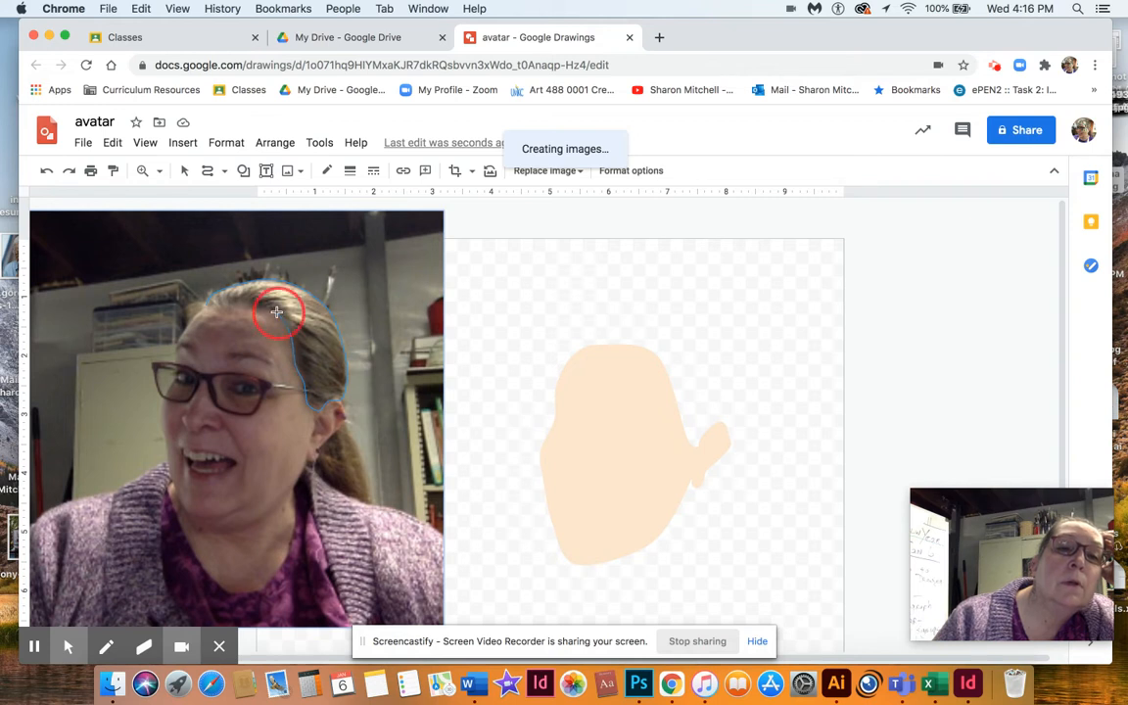
left_click(204, 302)
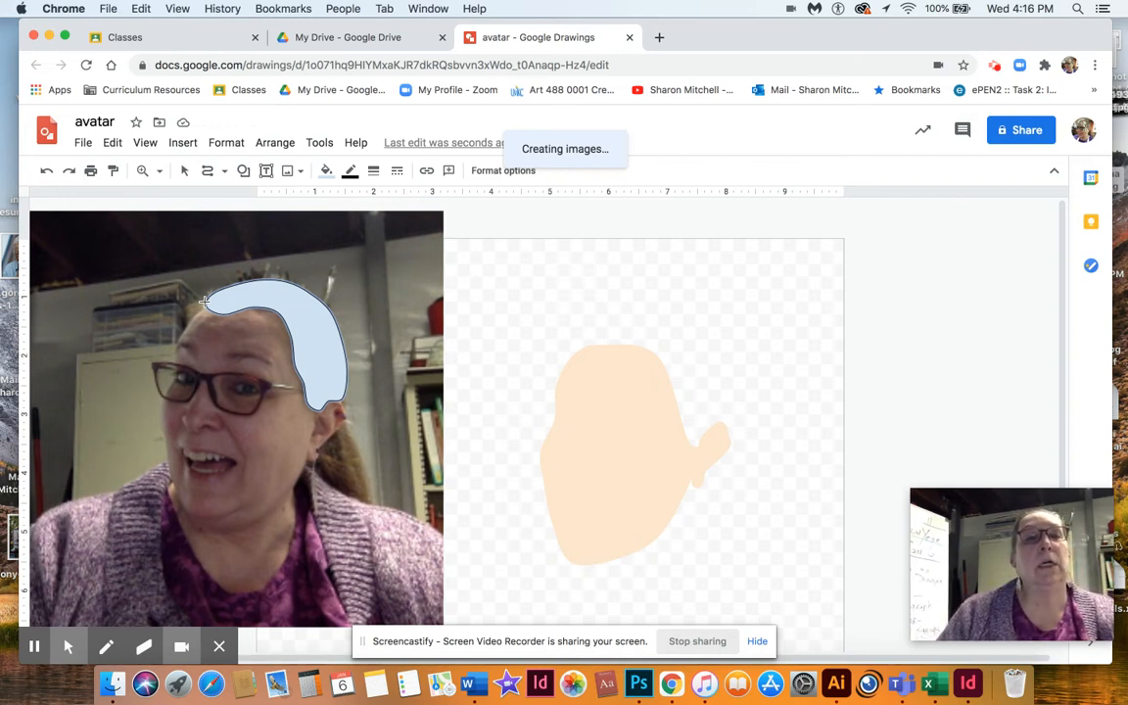
Fill the traced hair shape with the darkest yellow-brown and make its border transparent.
left_click(329, 172)
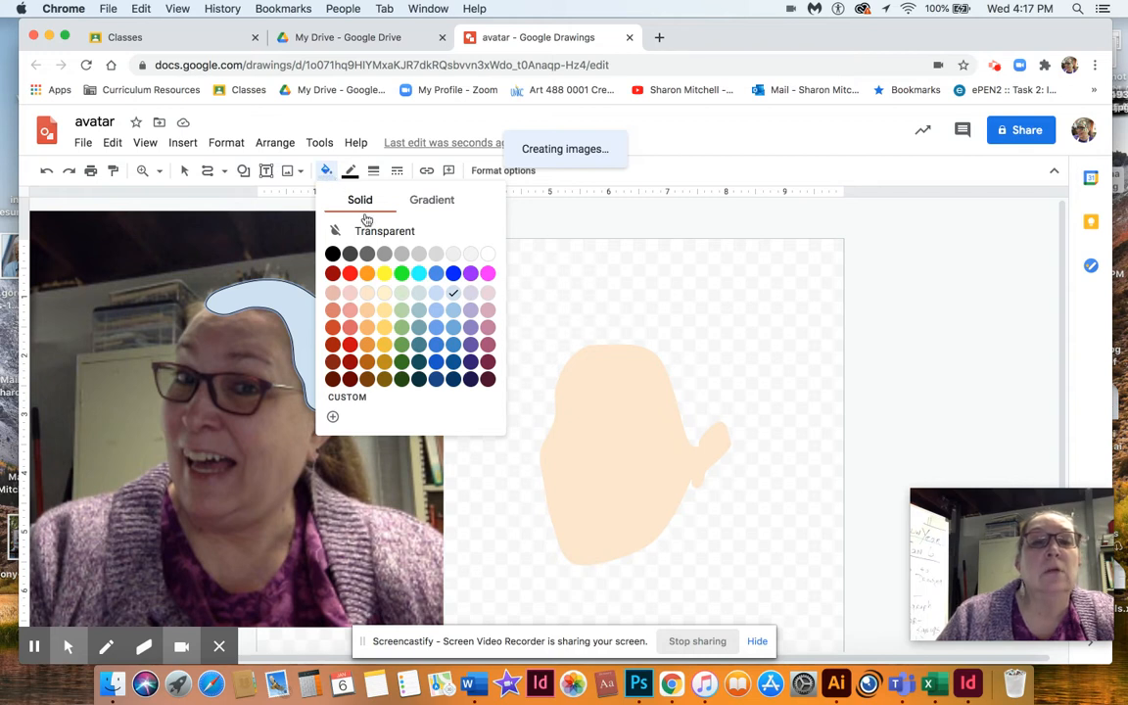
left_click(385, 379)
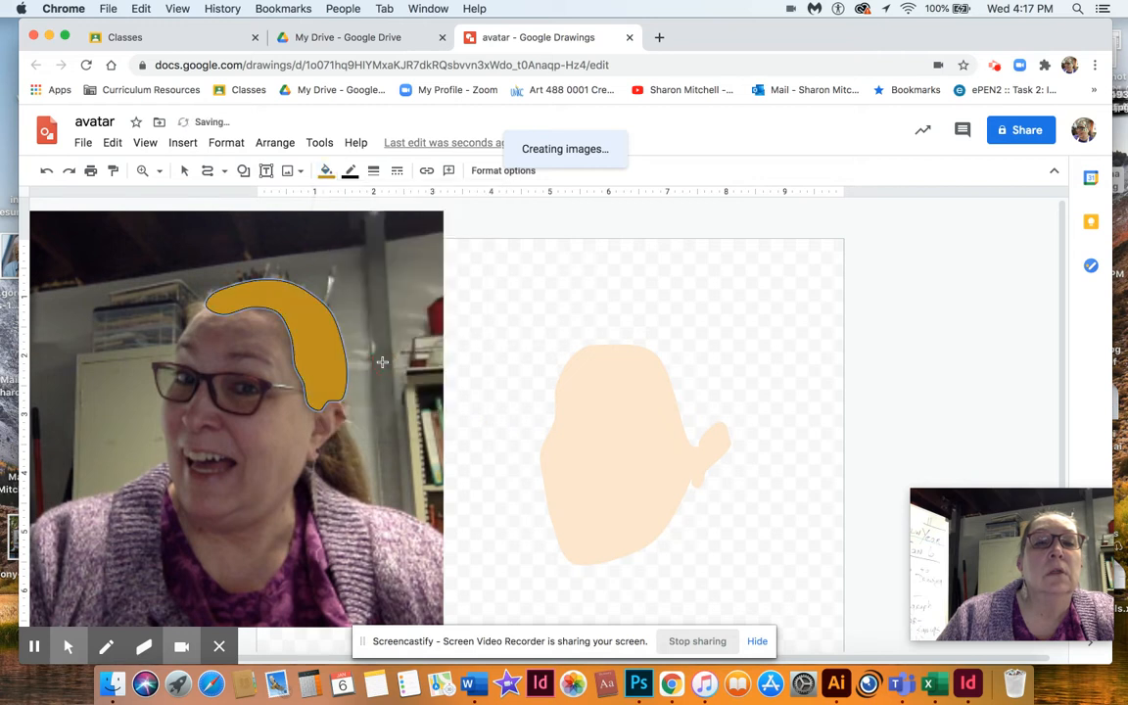
left_click(326, 170)
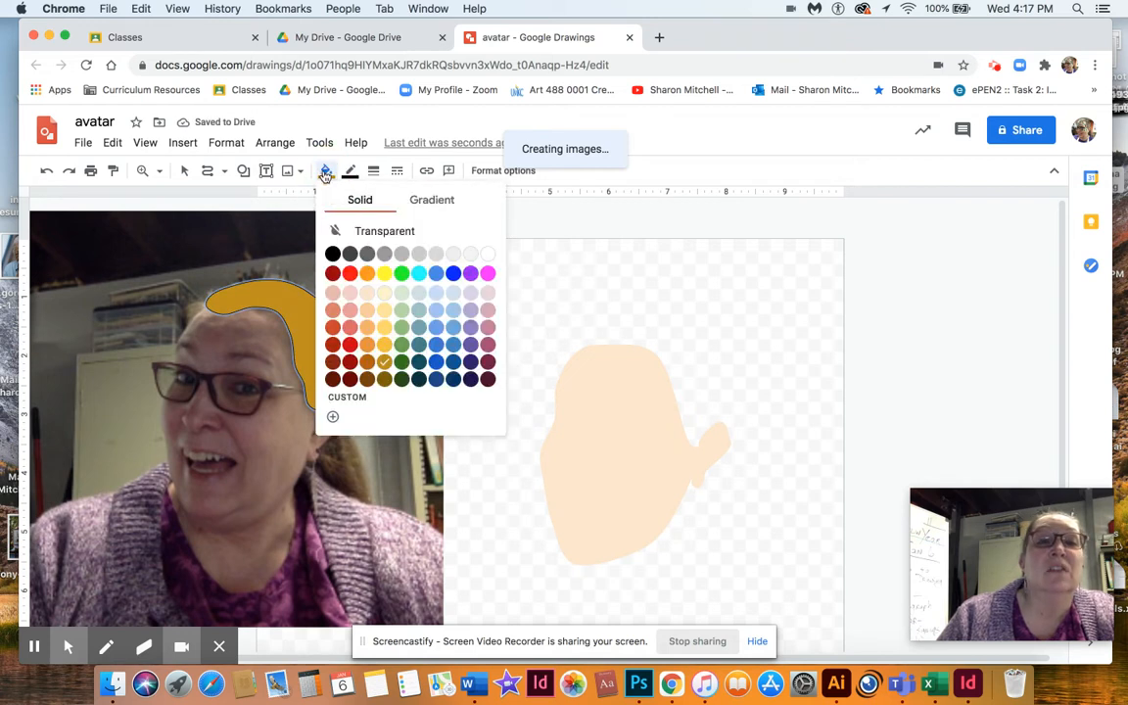
left_click(384, 381)
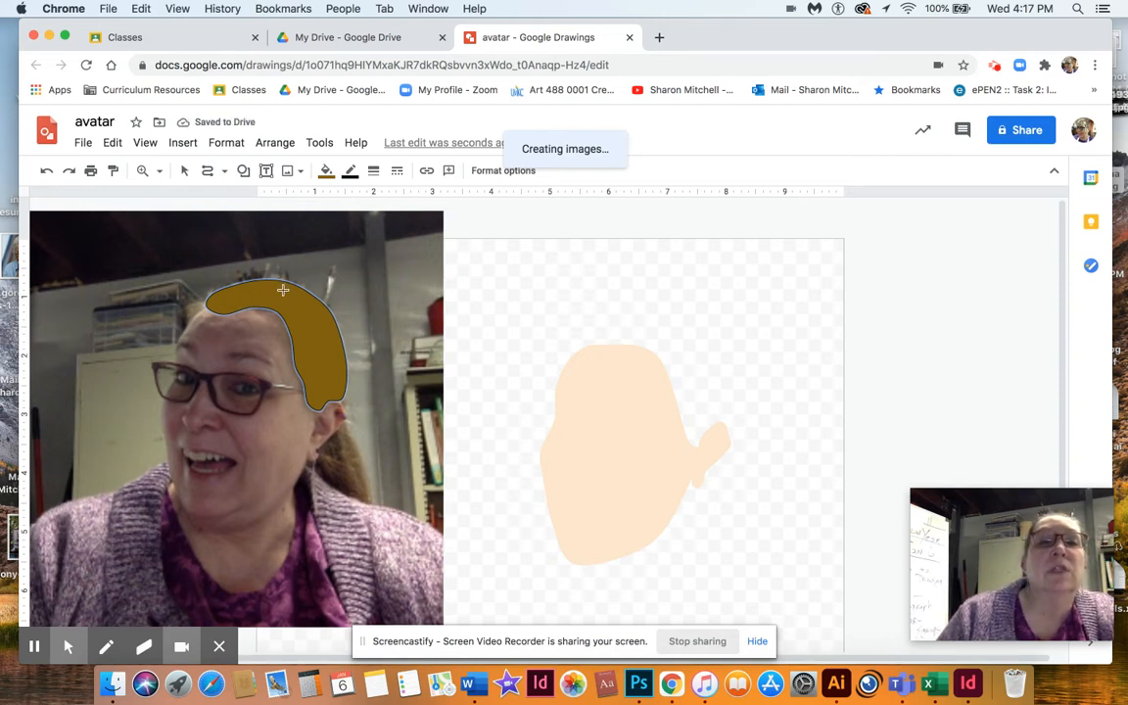
left_click(349, 170)
left_click(379, 199)
left_click(473, 211)
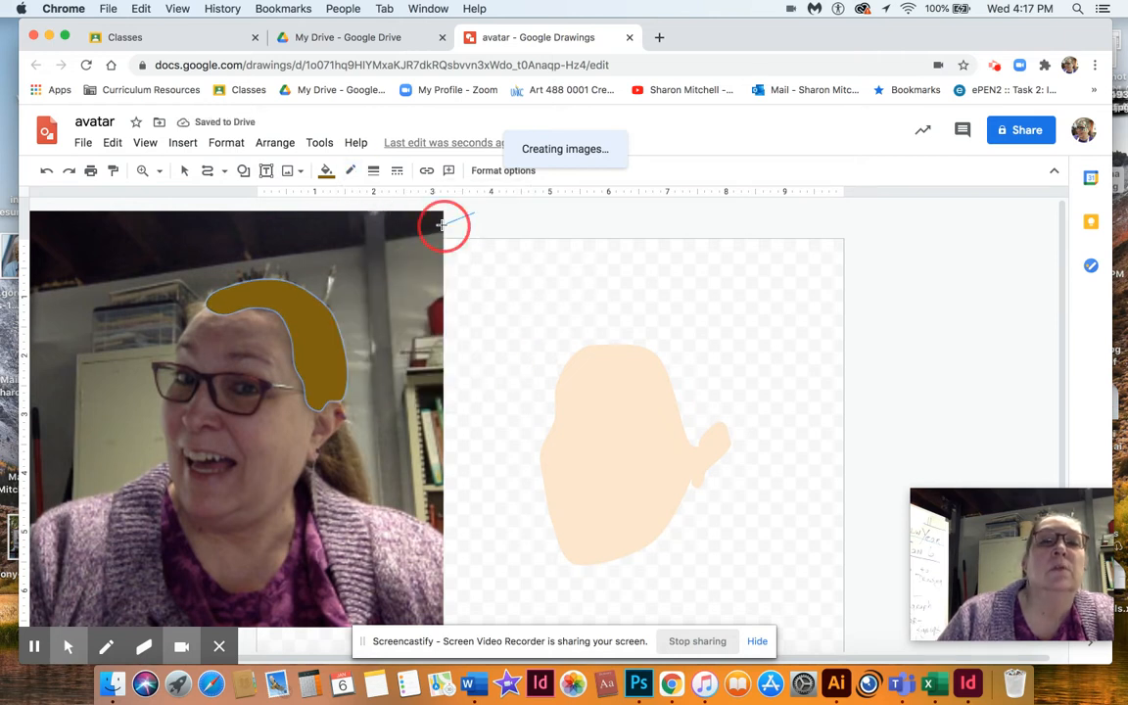
key("Delete")
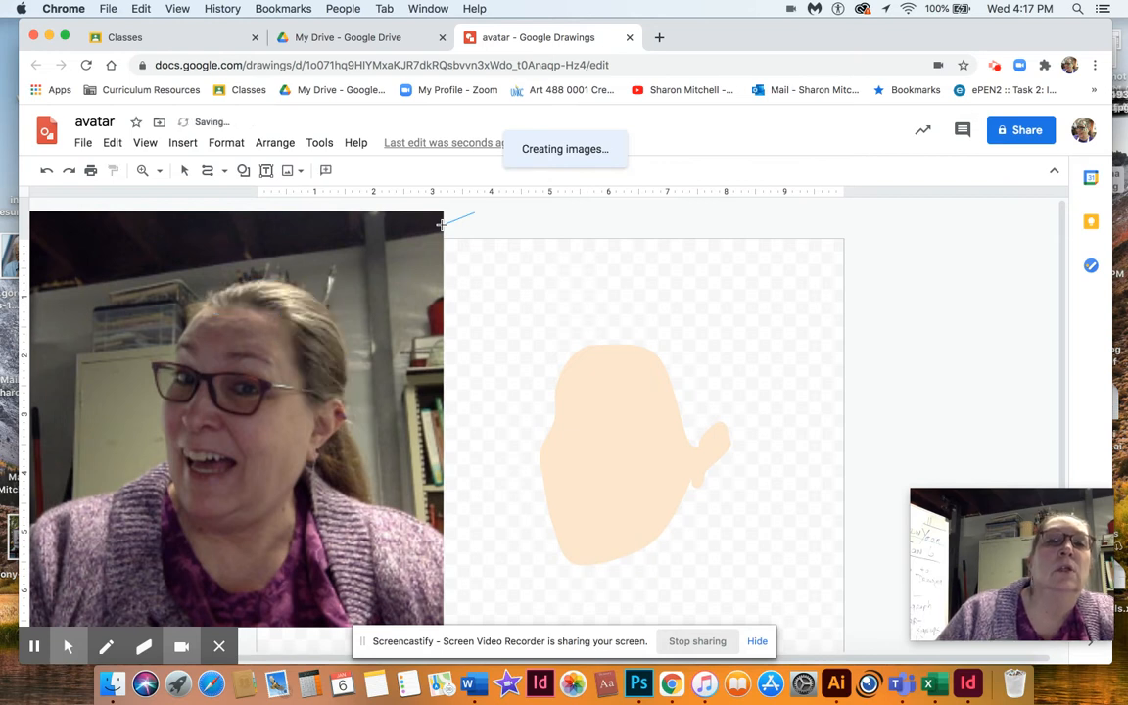
left_click(46, 170)
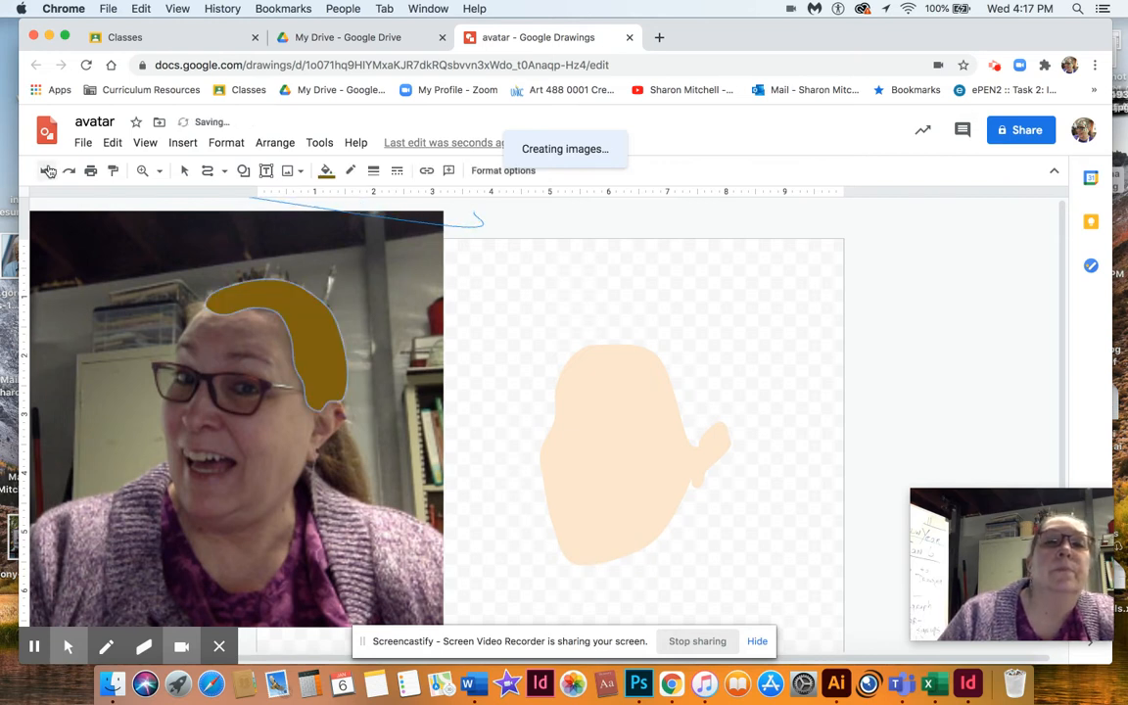
left_click(469, 213)
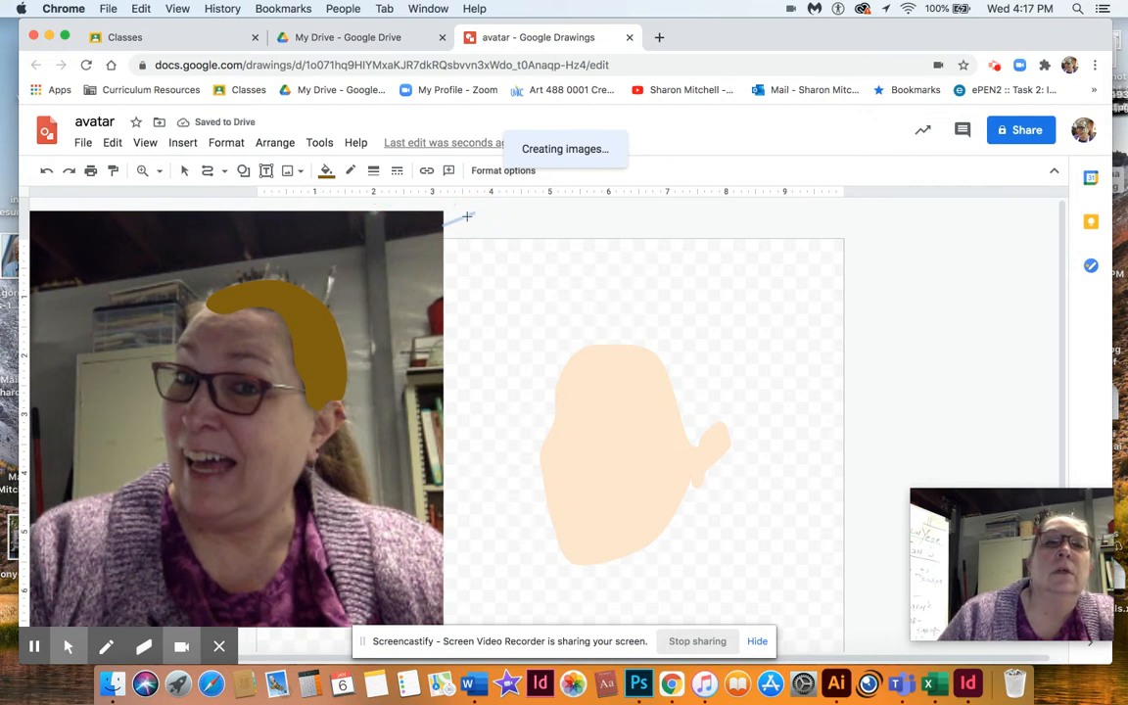
left_click_drag(467, 217, 186, 174)
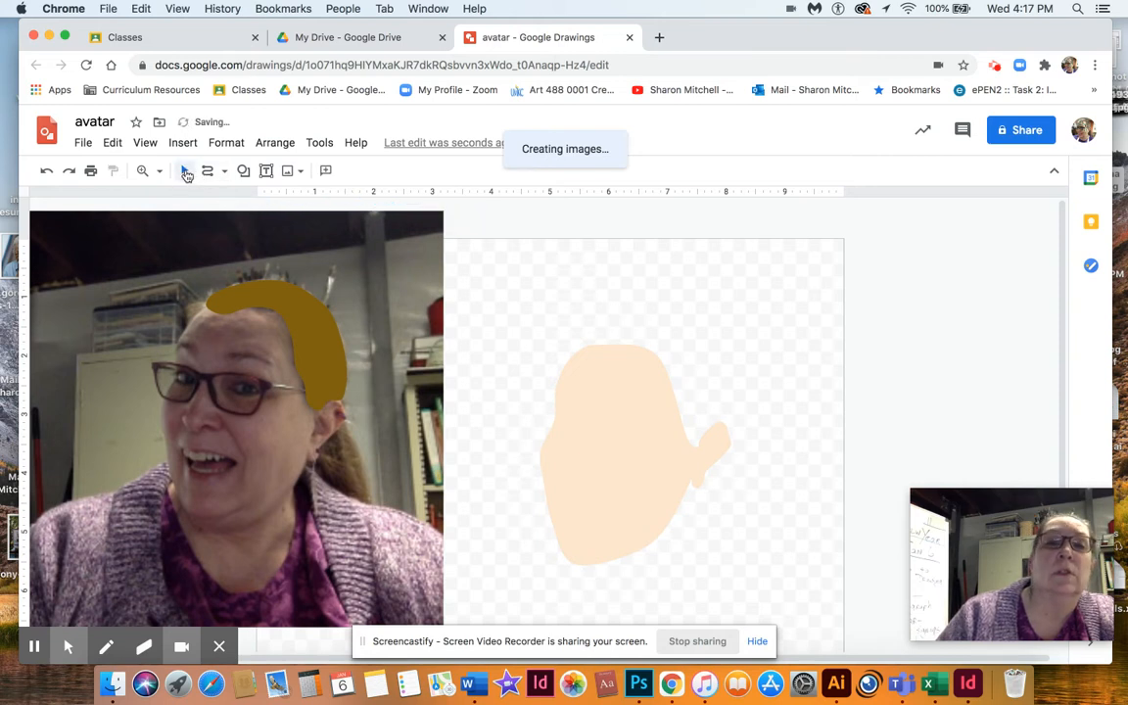
Move the hair shape onto the top of the head and adjust its curve points to fit the forehead and ear.
left_click_drag(276, 294, 646, 338)
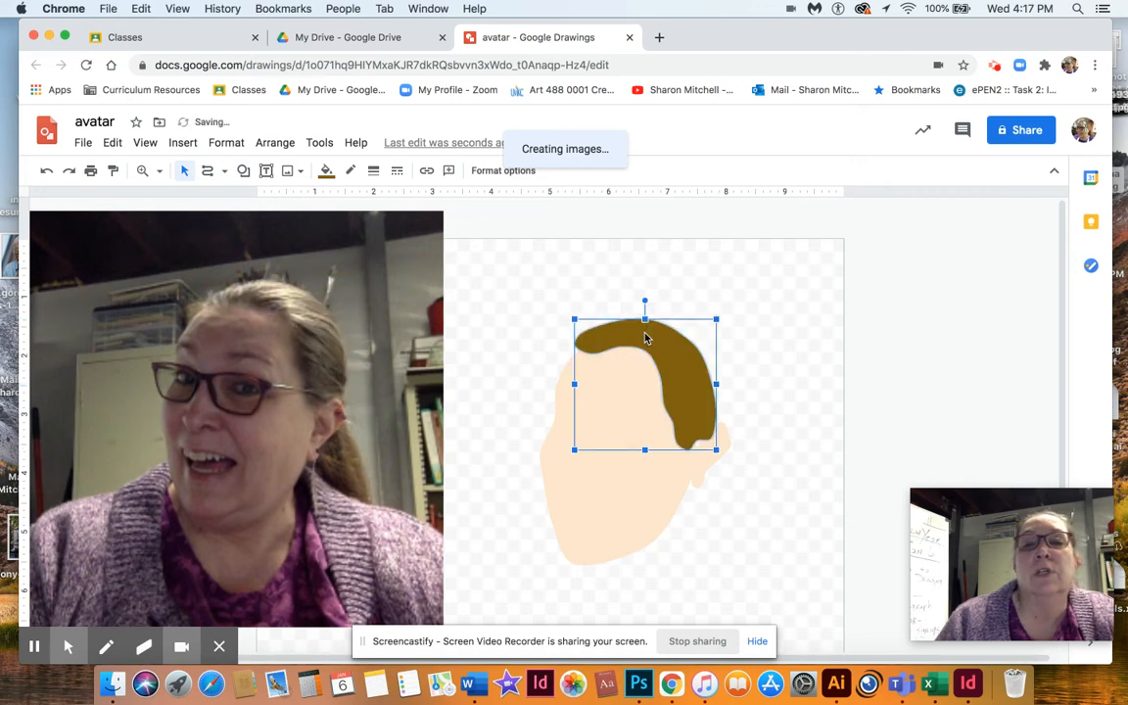
double_click(664, 343)
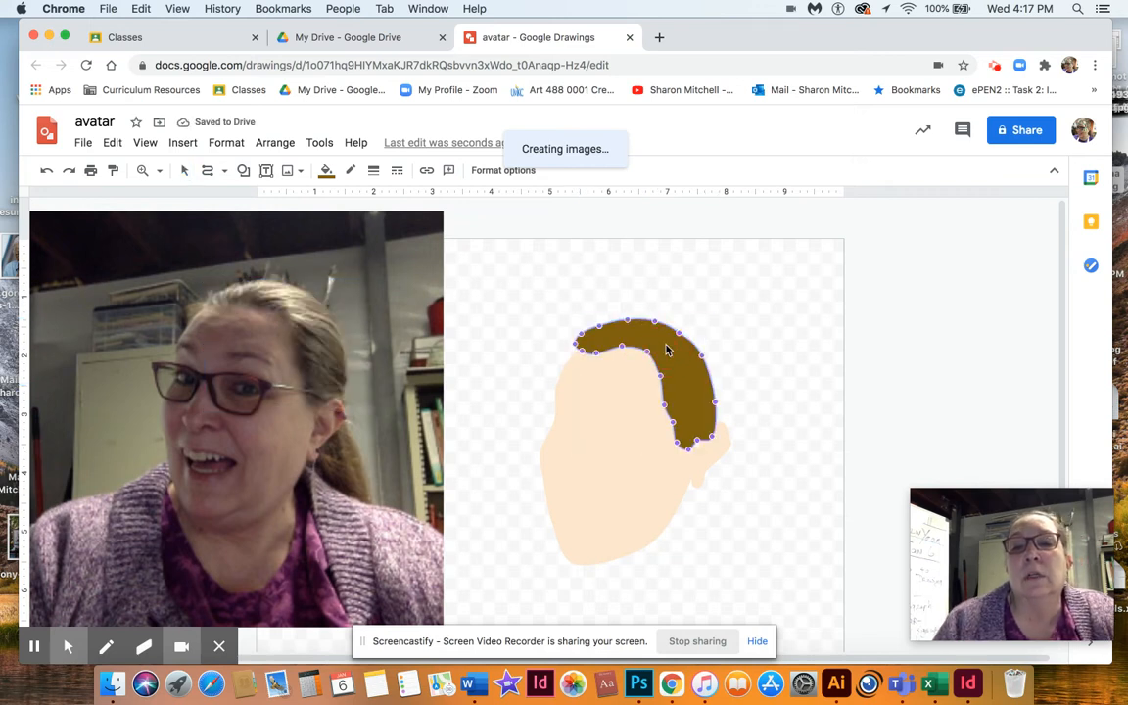
left_click(695, 441)
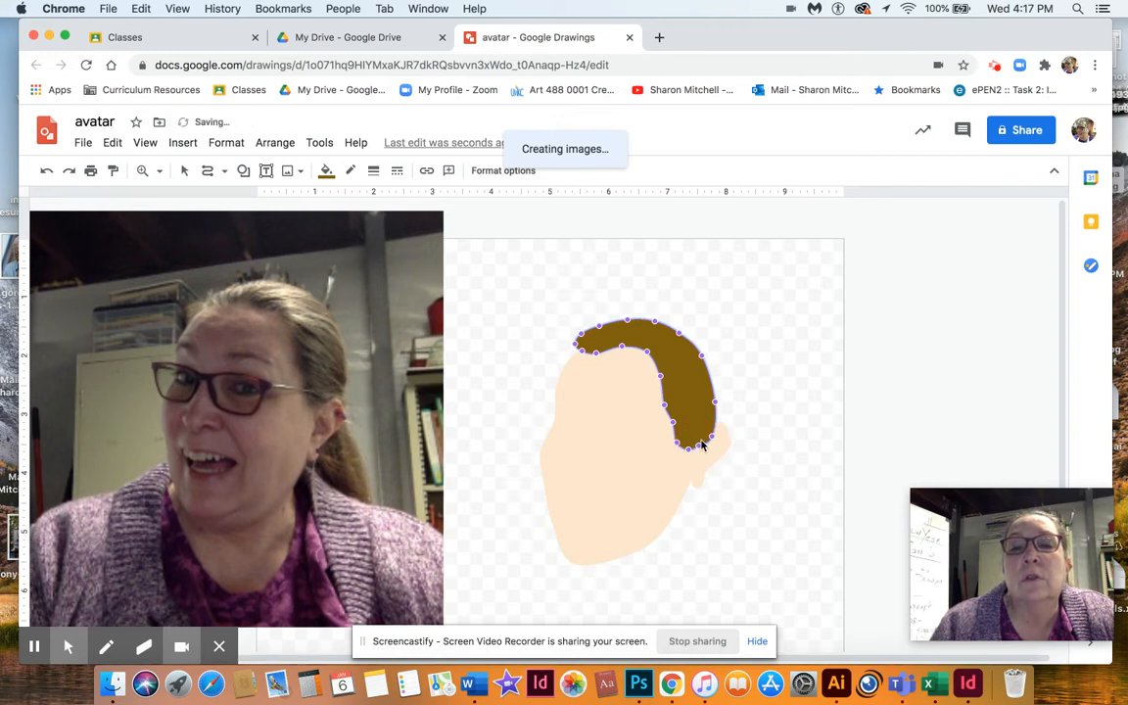
left_click(712, 430)
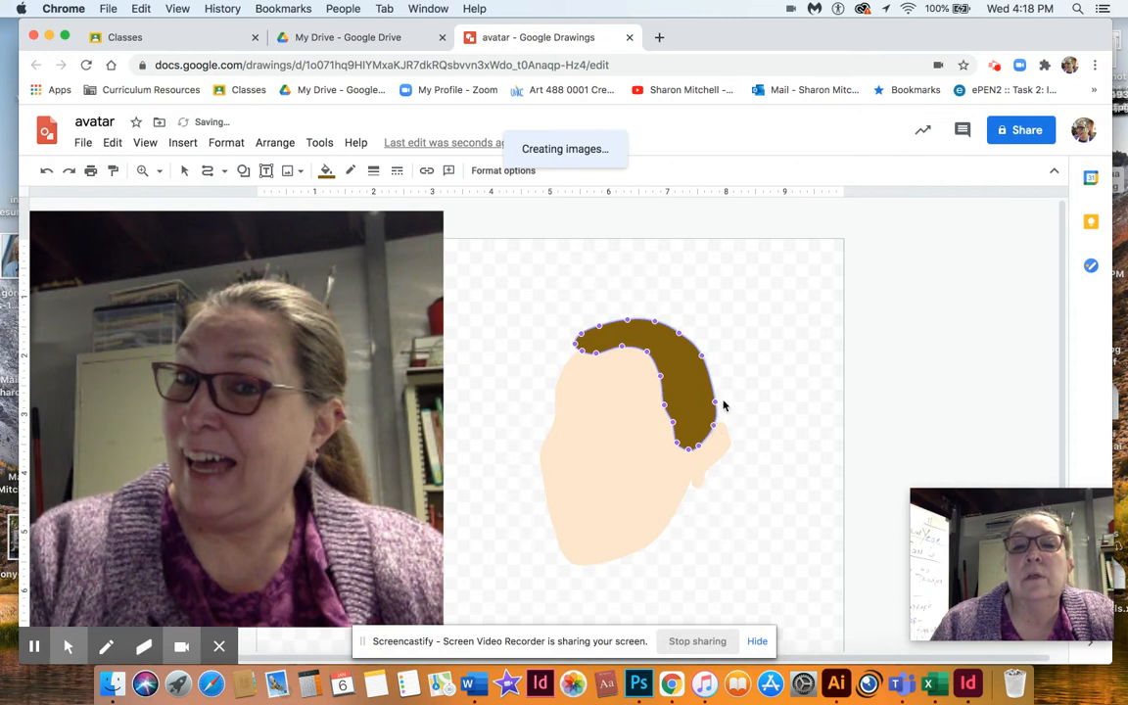
left_click_drag(574, 343, 571, 356)
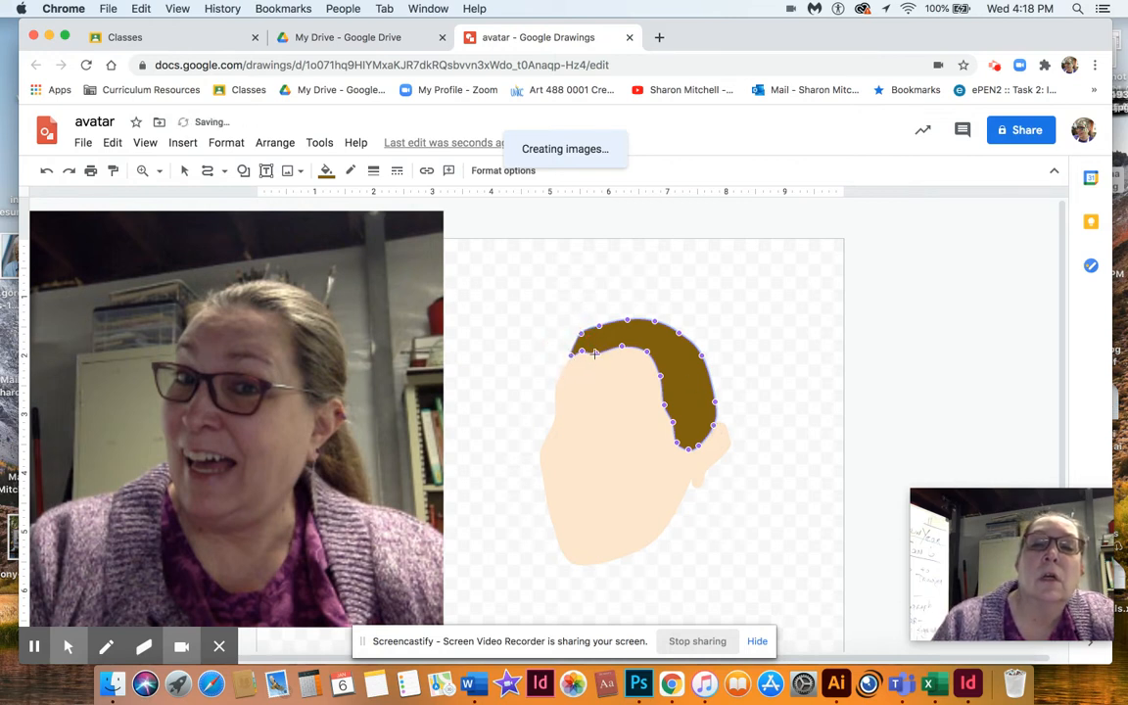
left_click(595, 353)
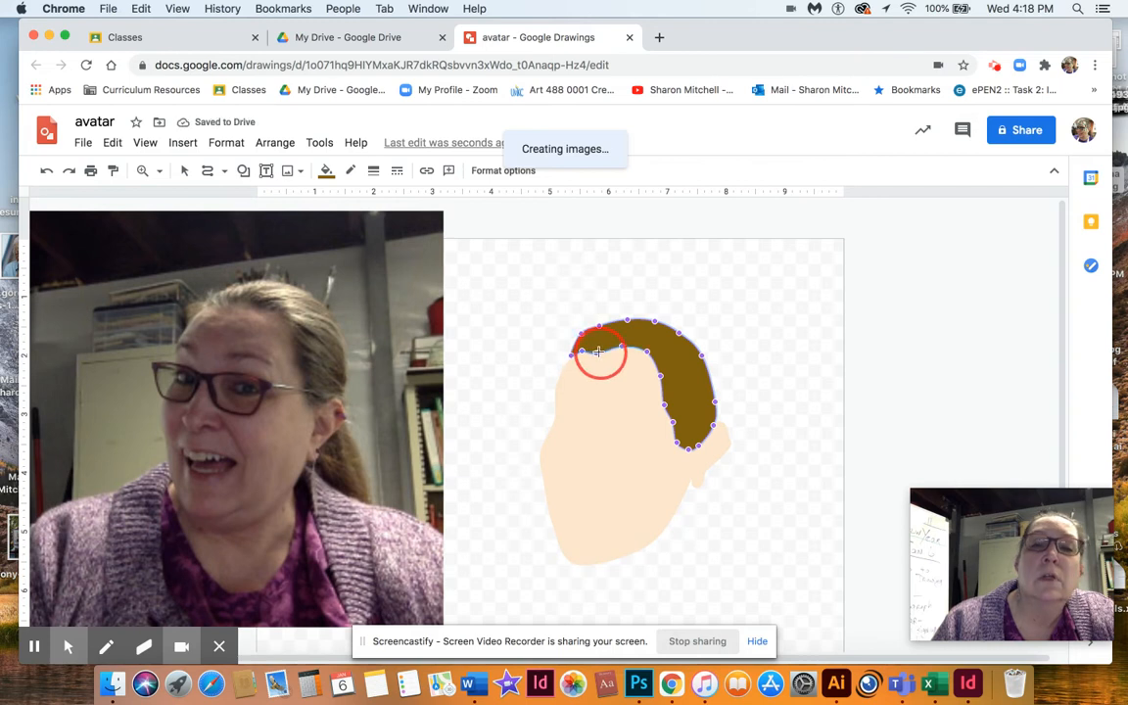
key("Escape")
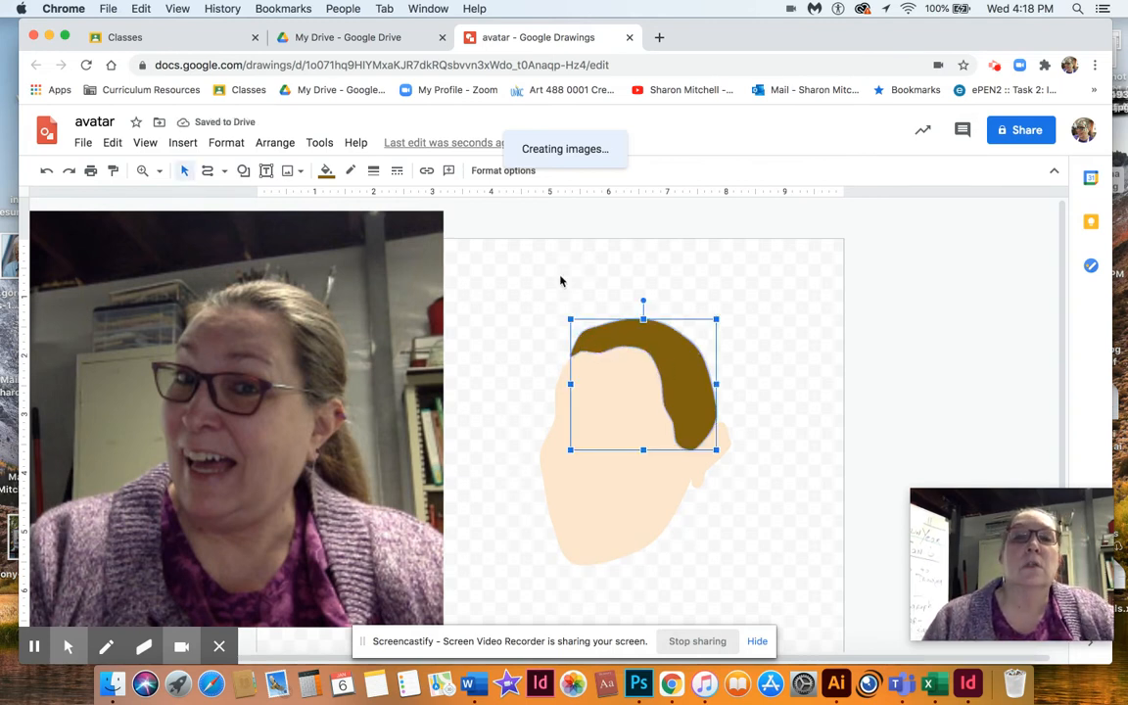
left_click(560, 279)
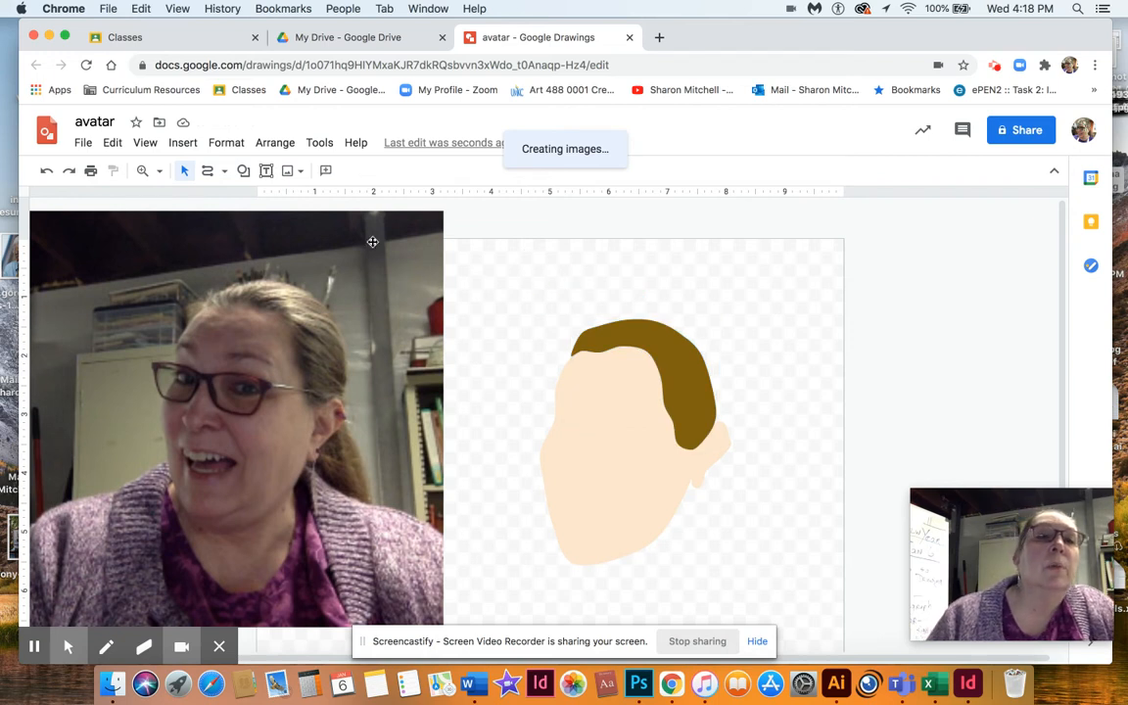
Scribble a hair strand along the front of the hair and colour the line dark reddish-brown.
left_click(227, 172)
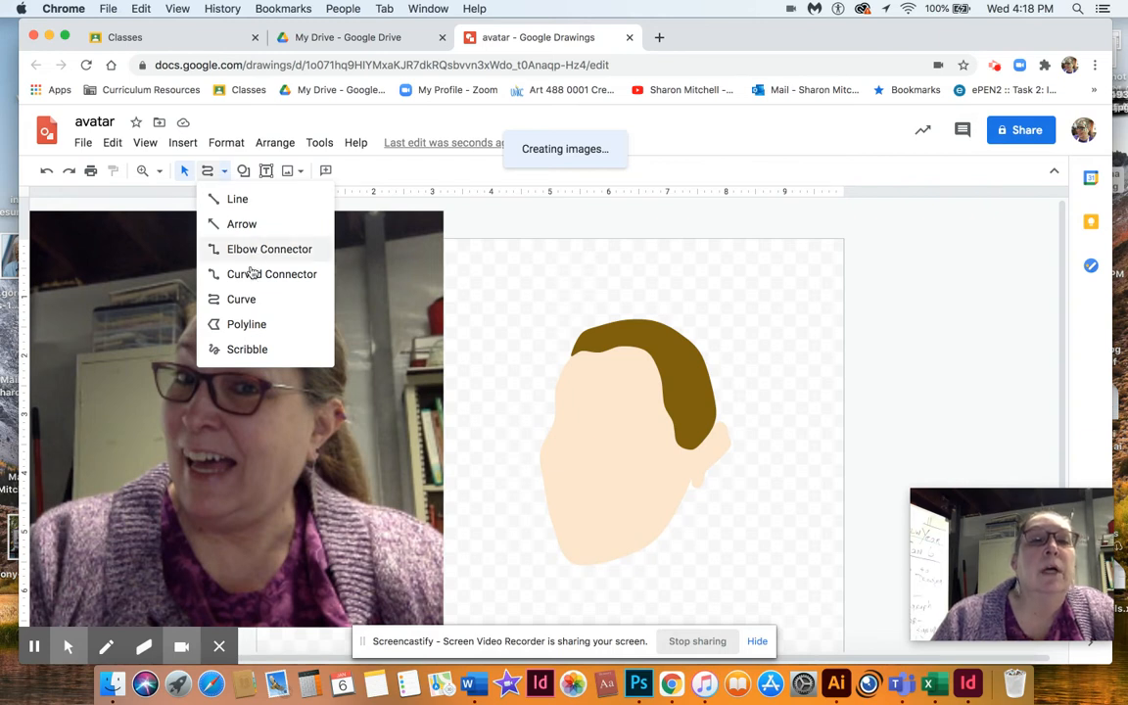
left_click(248, 349)
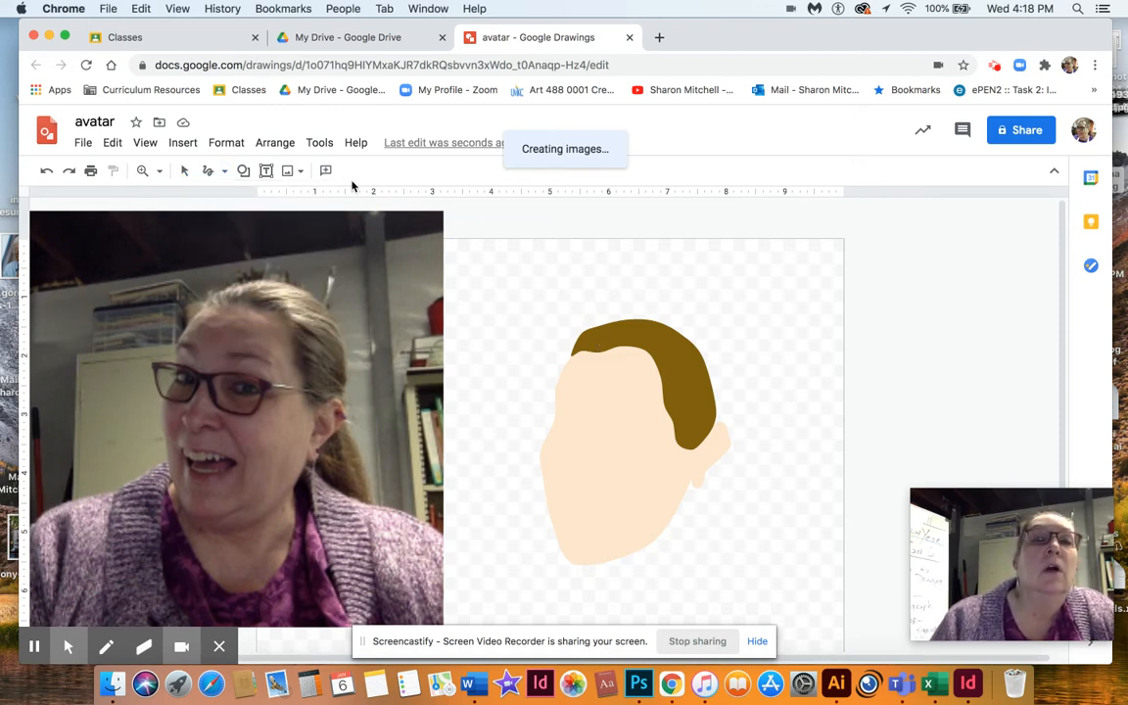
left_click_drag(593, 337, 636, 327)
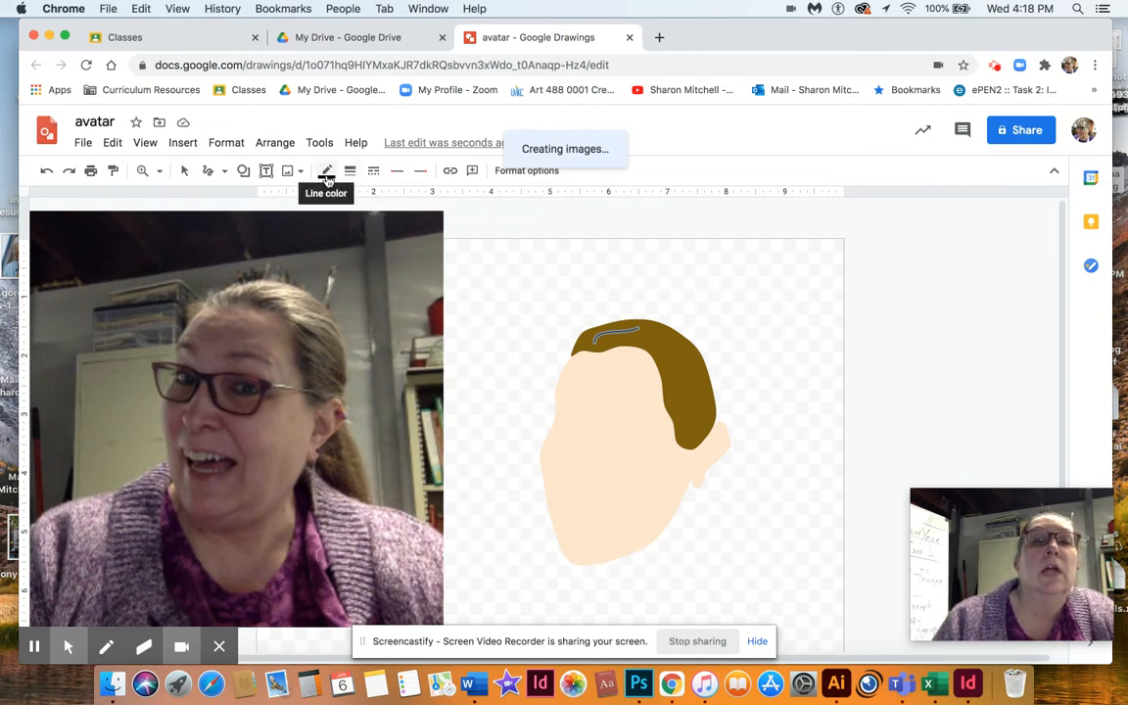
left_click(327, 174)
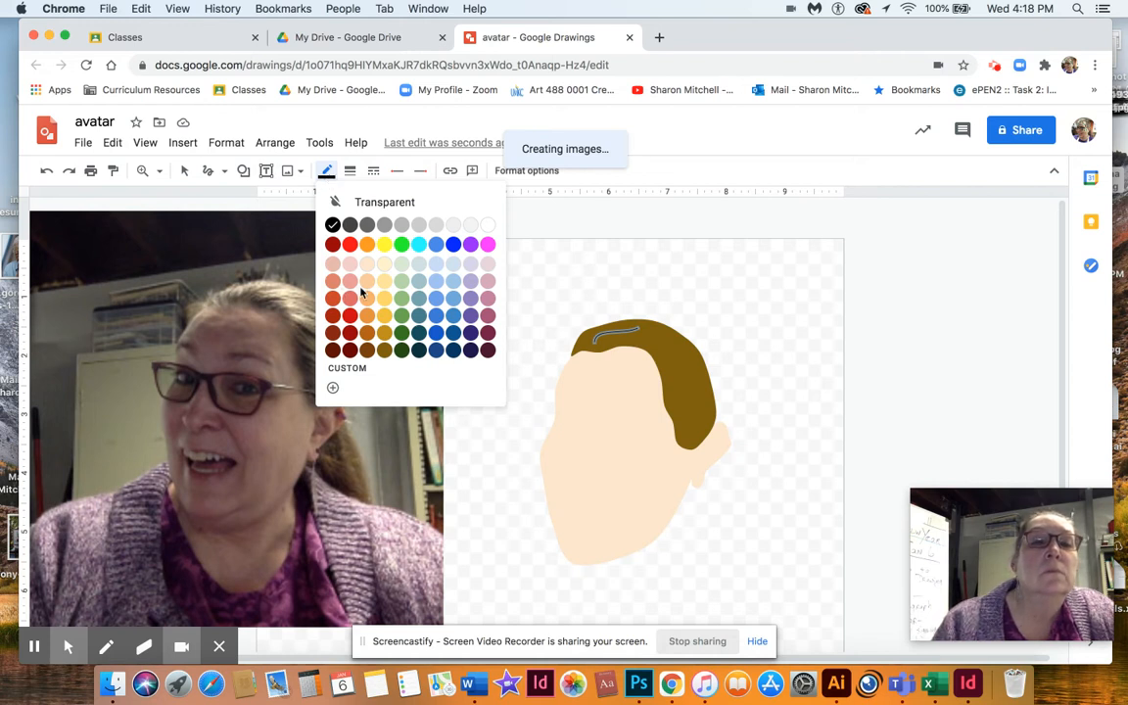
left_click(332, 349)
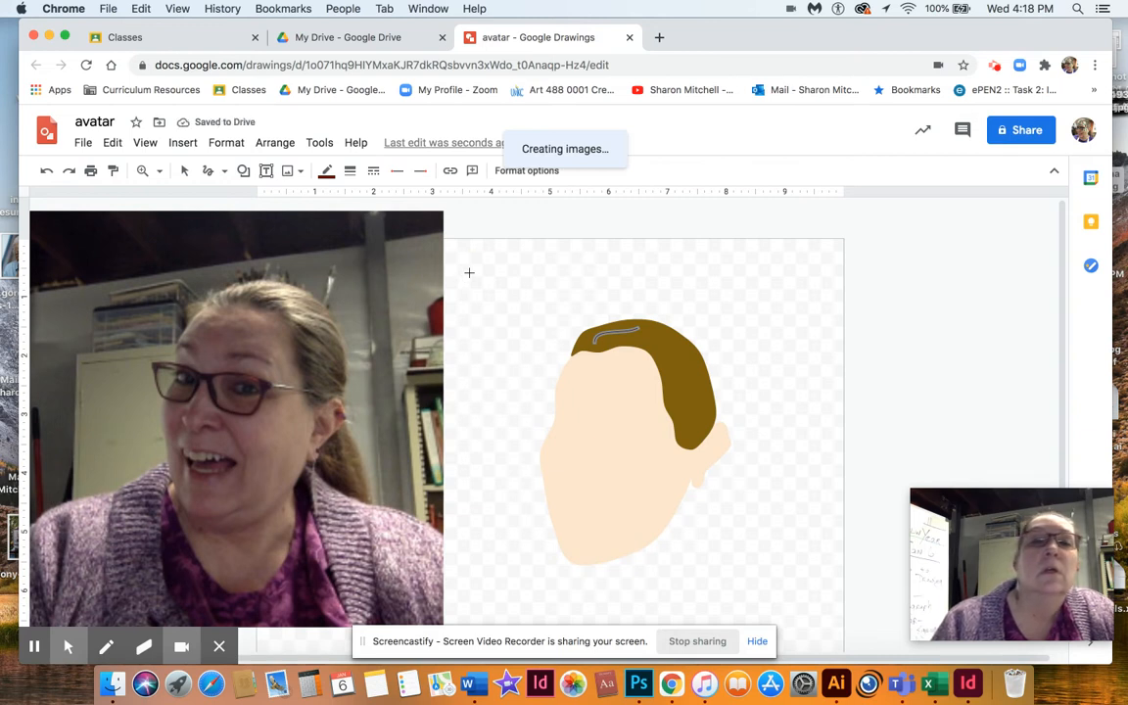
Scribble more dark strand lines over the crown and down the side of the hair towards the ear.
mouse_move(615, 341)
left_mouse_down()
mouse_move(664, 324)
mouse_move(673, 327)
mouse_move(661, 349)
mouse_move(691, 355)
left_mouse_up()
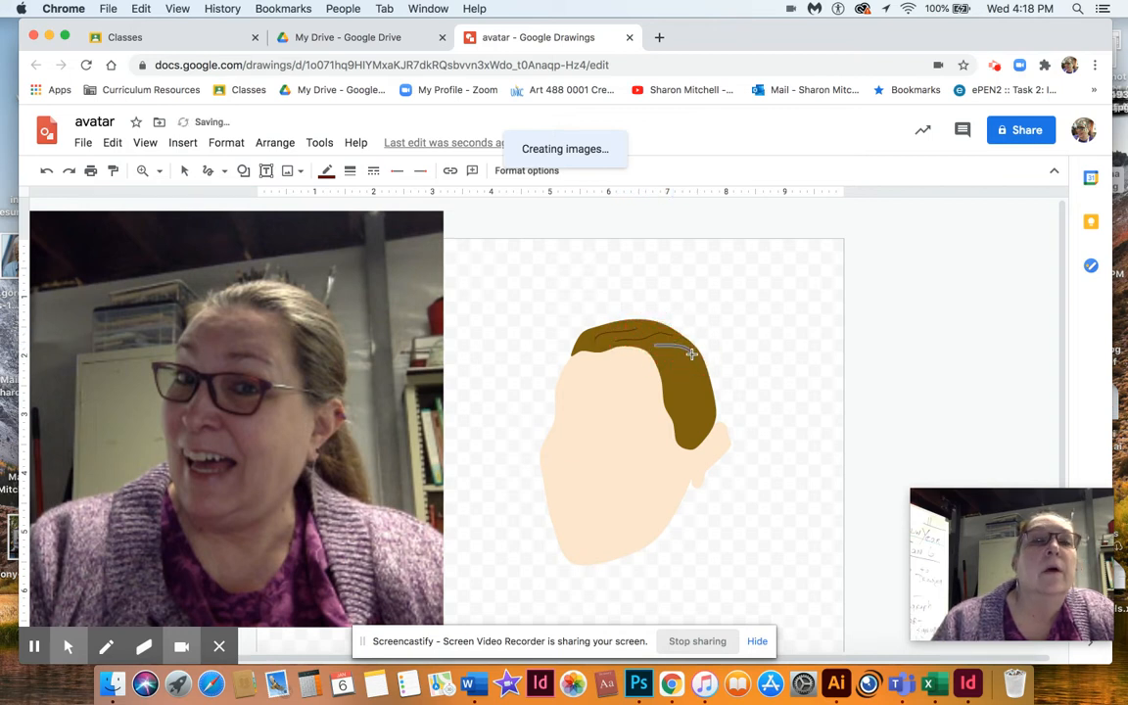
mouse_move(683, 359)
left_mouse_down()
mouse_move(704, 381)
mouse_move(663, 368)
mouse_move(702, 398)
mouse_move(677, 390)
mouse_move(709, 419)
mouse_move(675, 397)
mouse_move(701, 431)
mouse_move(675, 417)
mouse_move(684, 437)
left_mouse_up()
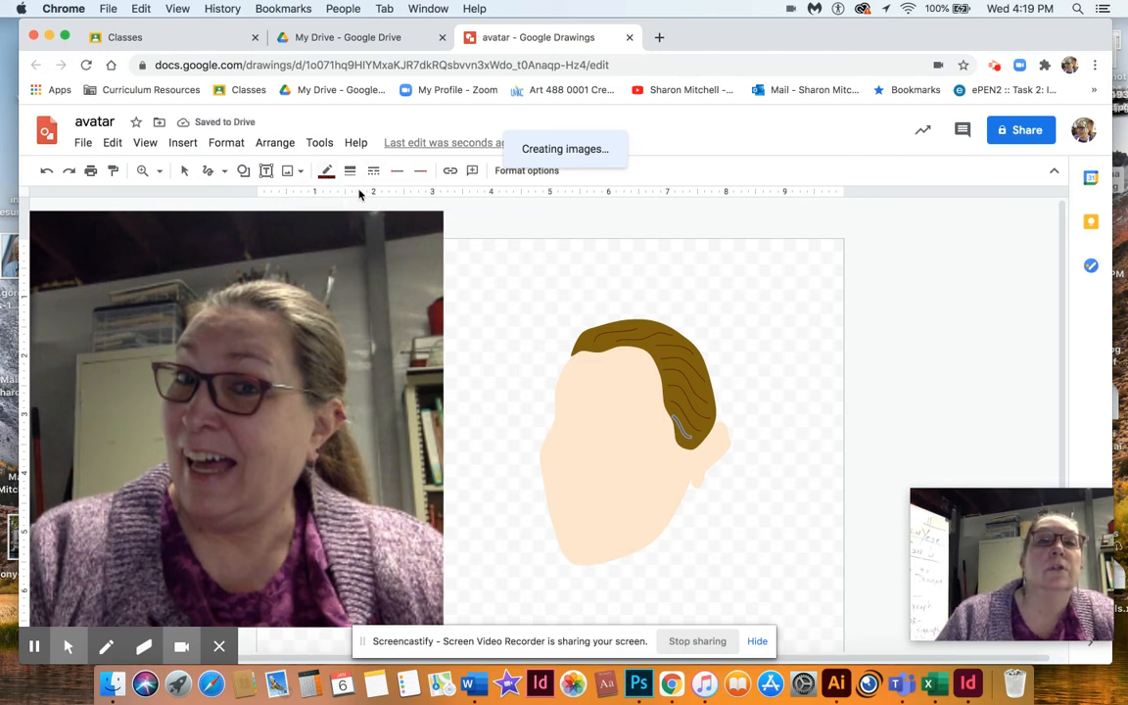
left_click(186, 172)
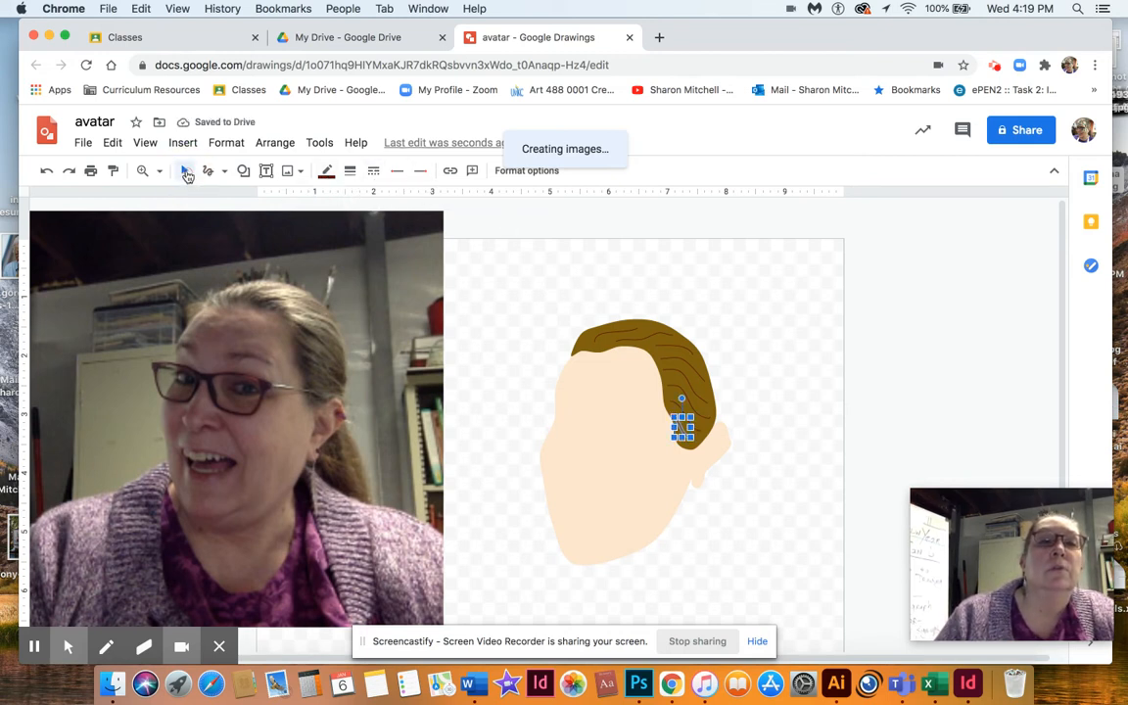
left_click(451, 211)
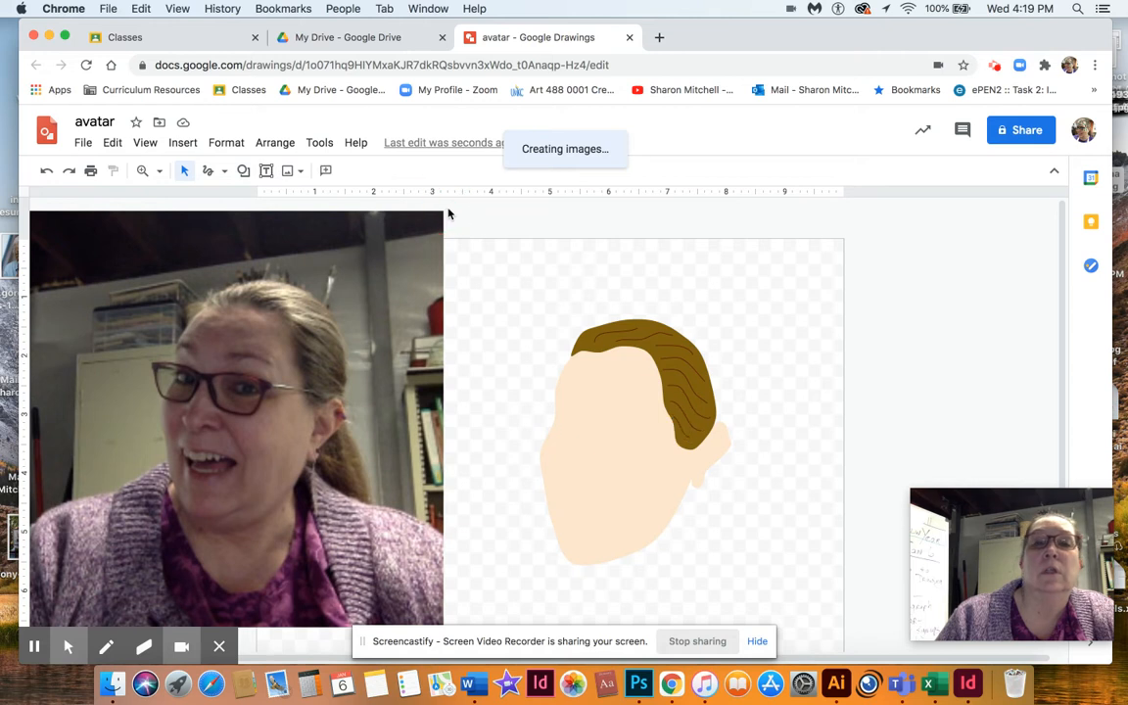
Scribble a short wavy line on the empty canvas above the forehead side of the head.
left_click(225, 172)
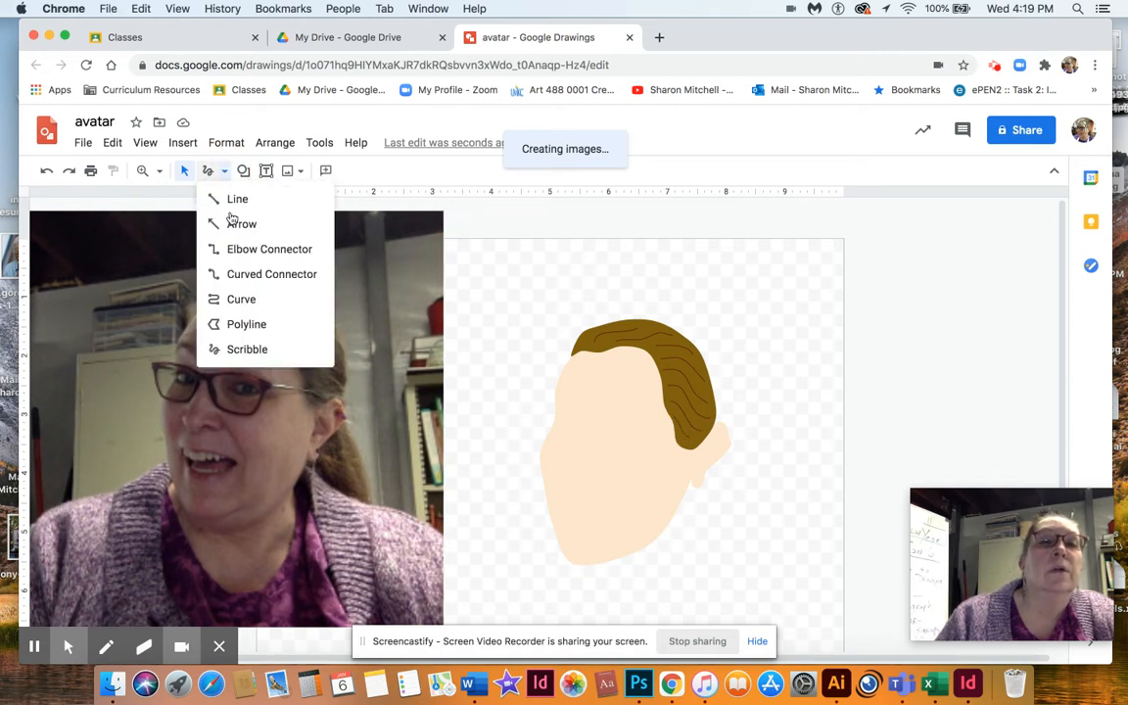
left_click(240, 347)
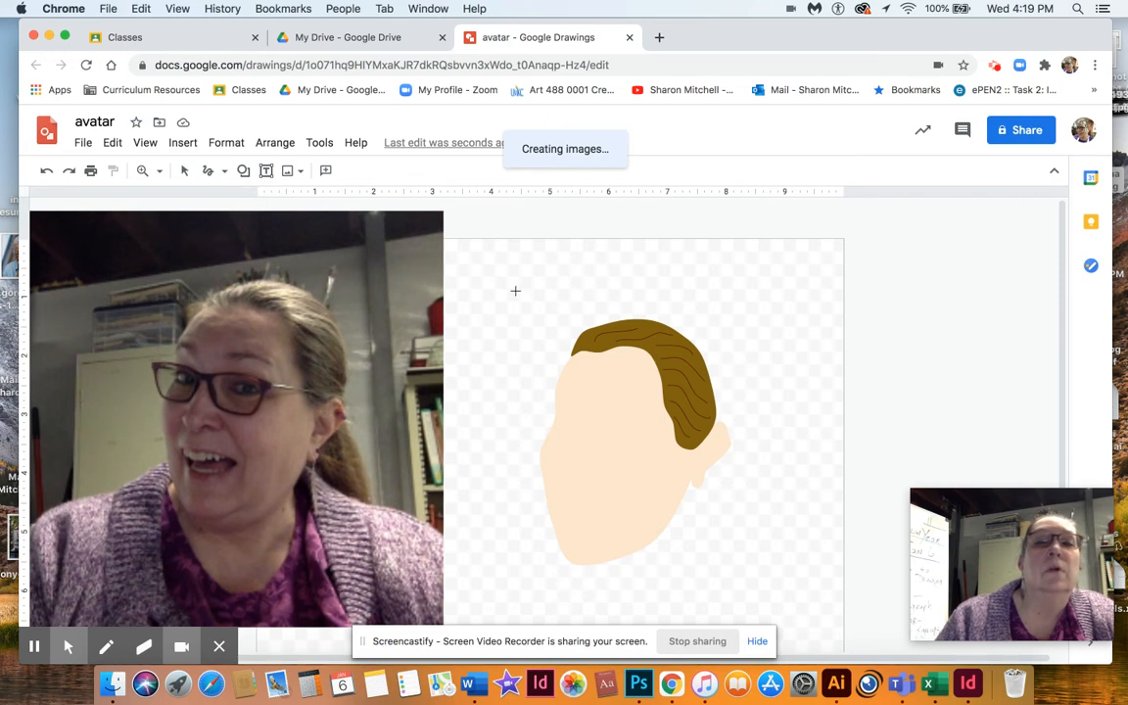
left_click_drag(481, 287, 538, 292)
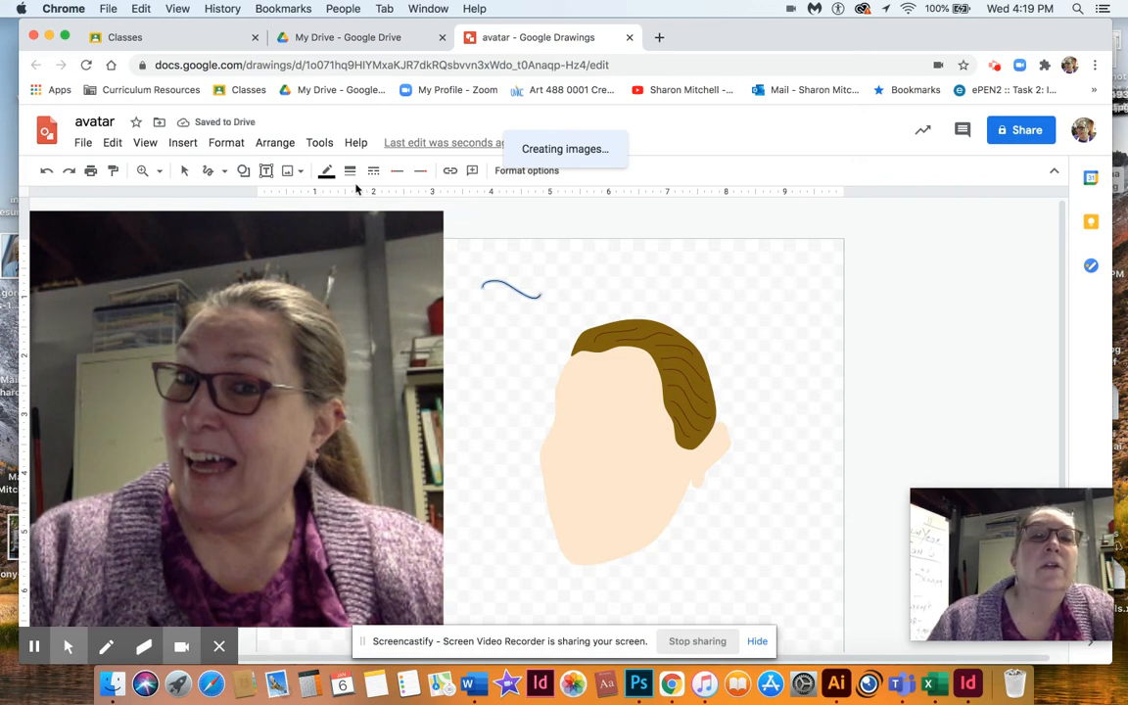
Colour the wavy line on the empty canvas above the head pale yellow.
left_click(327, 173)
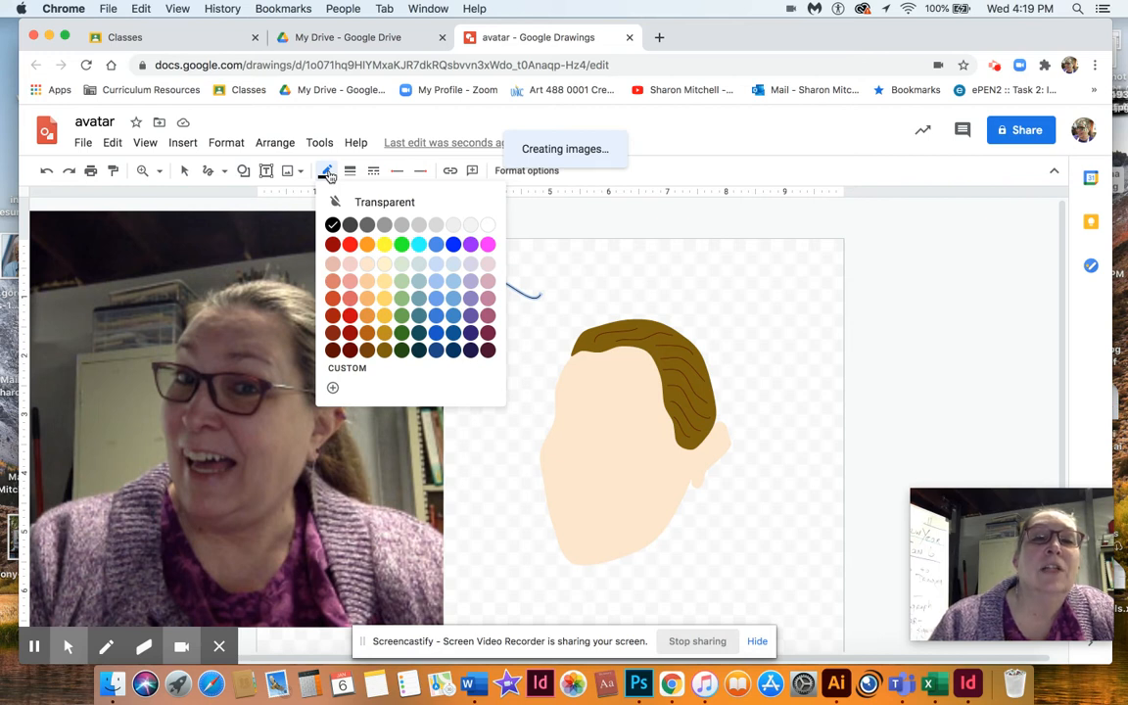
left_click(384, 263)
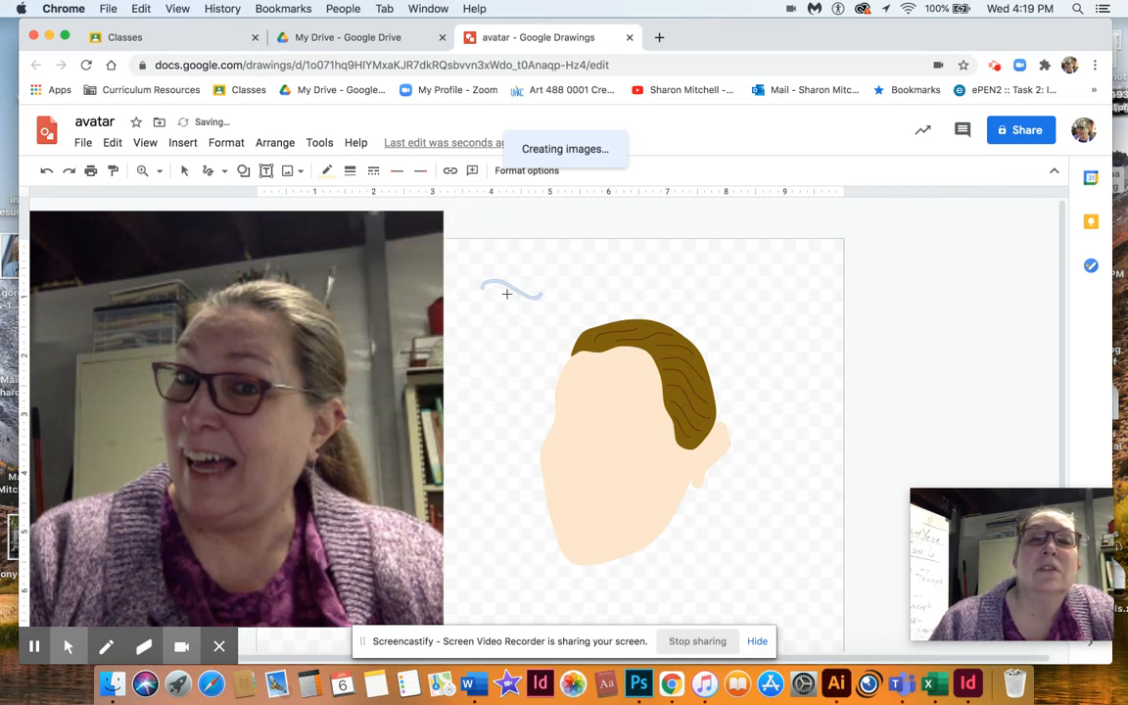
mouse_move(511, 289)
left_mouse_down()
mouse_move(626, 307)
mouse_move(615, 281)
left_mouse_up()
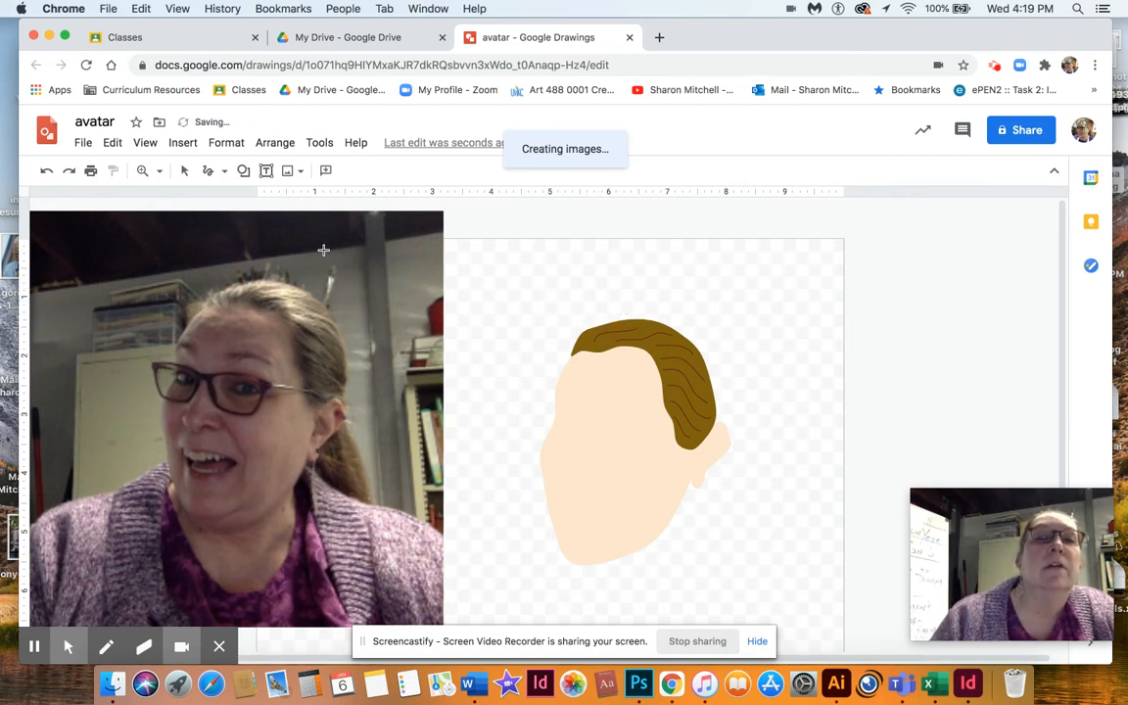
Nudge the hair shape slightly upward on the head and deselect it.
left_click(184, 170)
mouse_move(600, 345)
left_mouse_down()
mouse_move(612, 334)
mouse_move(600, 345)
left_mouse_up()
left_click(495, 261)
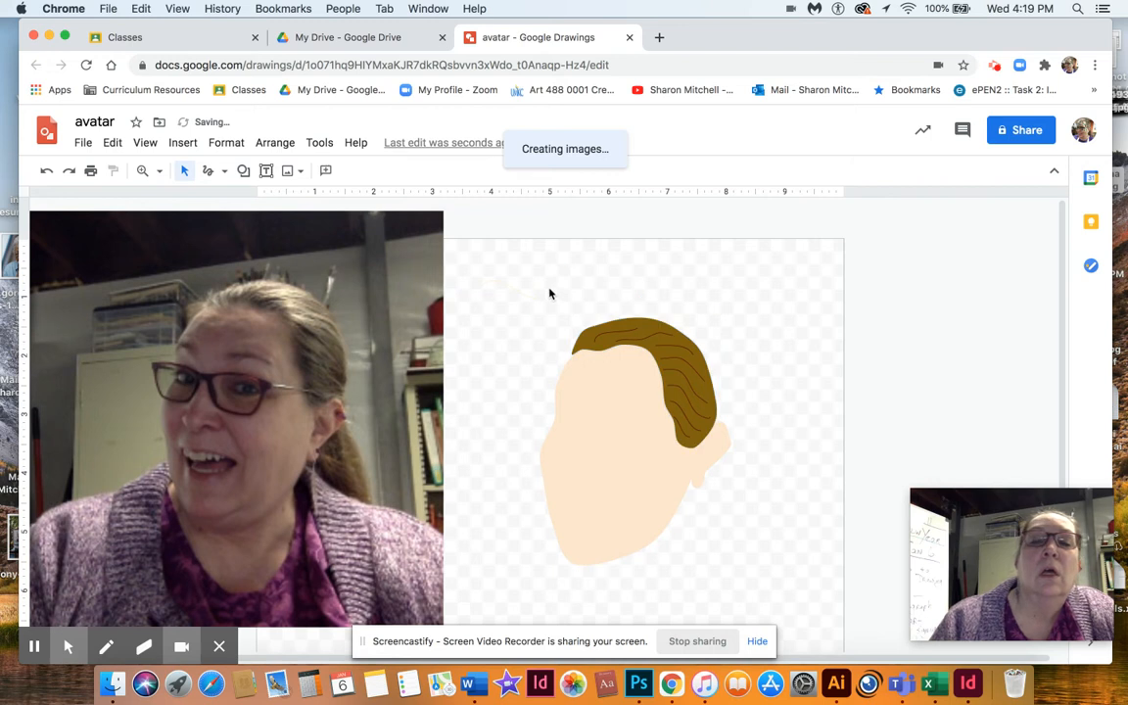
Scribble pale yellow highlight strands from the front of the hair over the crown and down towards the ear.
left_click(224, 172)
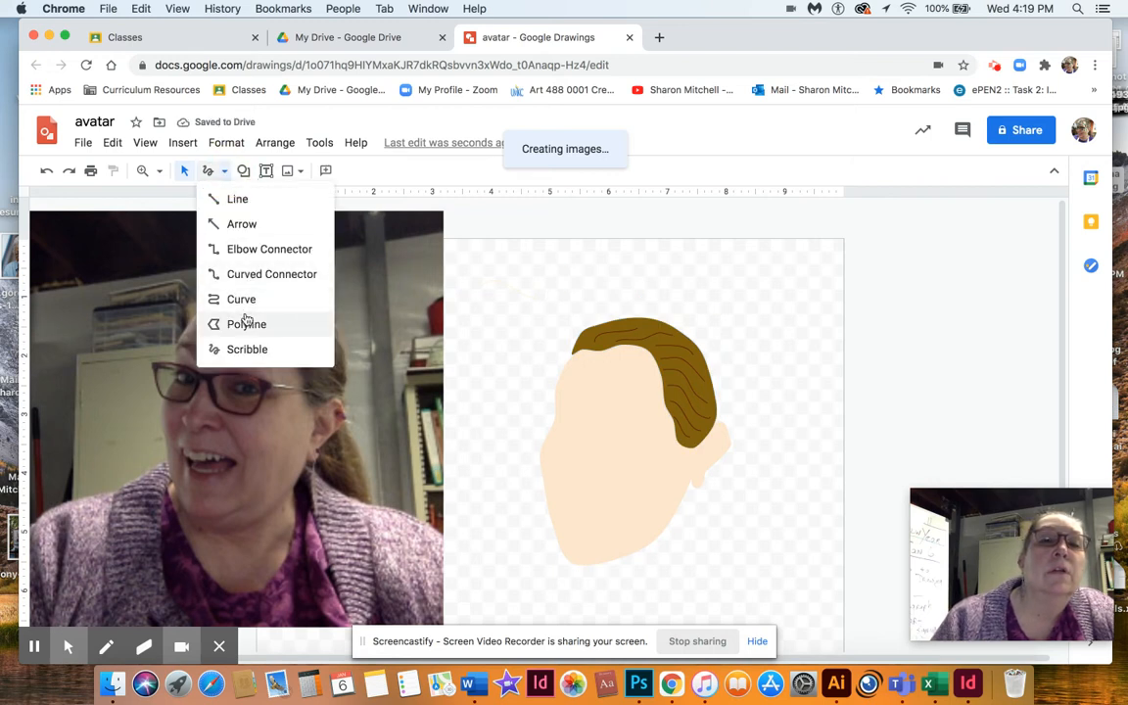
left_click(245, 350)
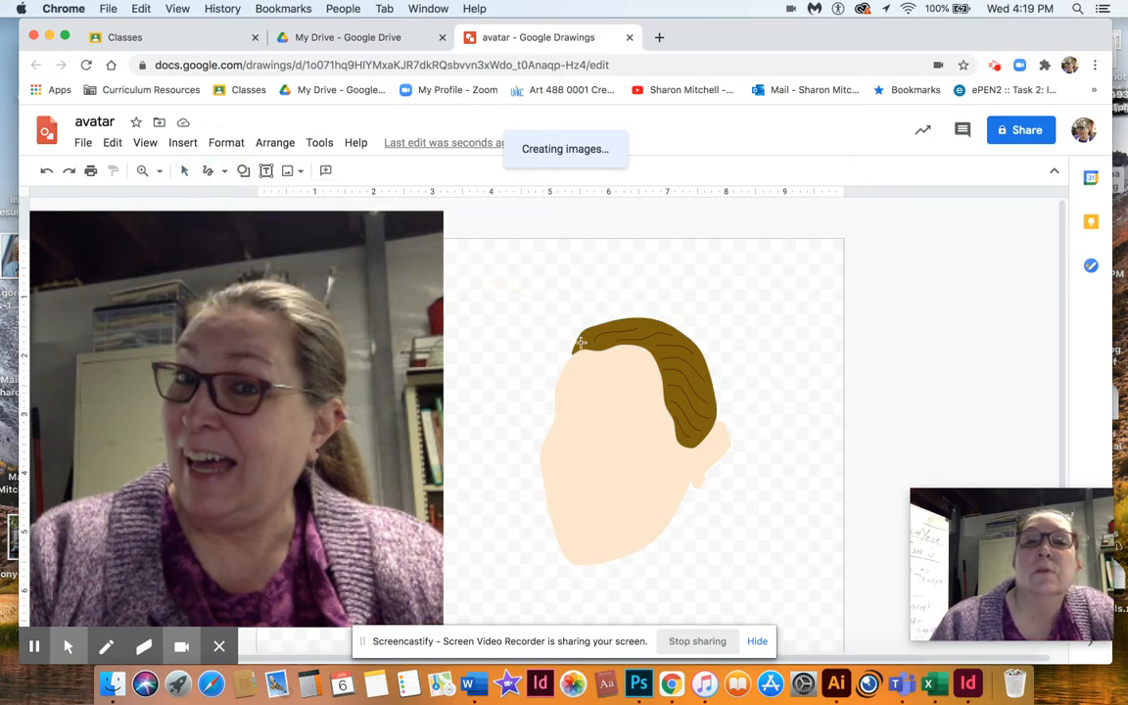
left_click_drag(586, 338, 641, 324)
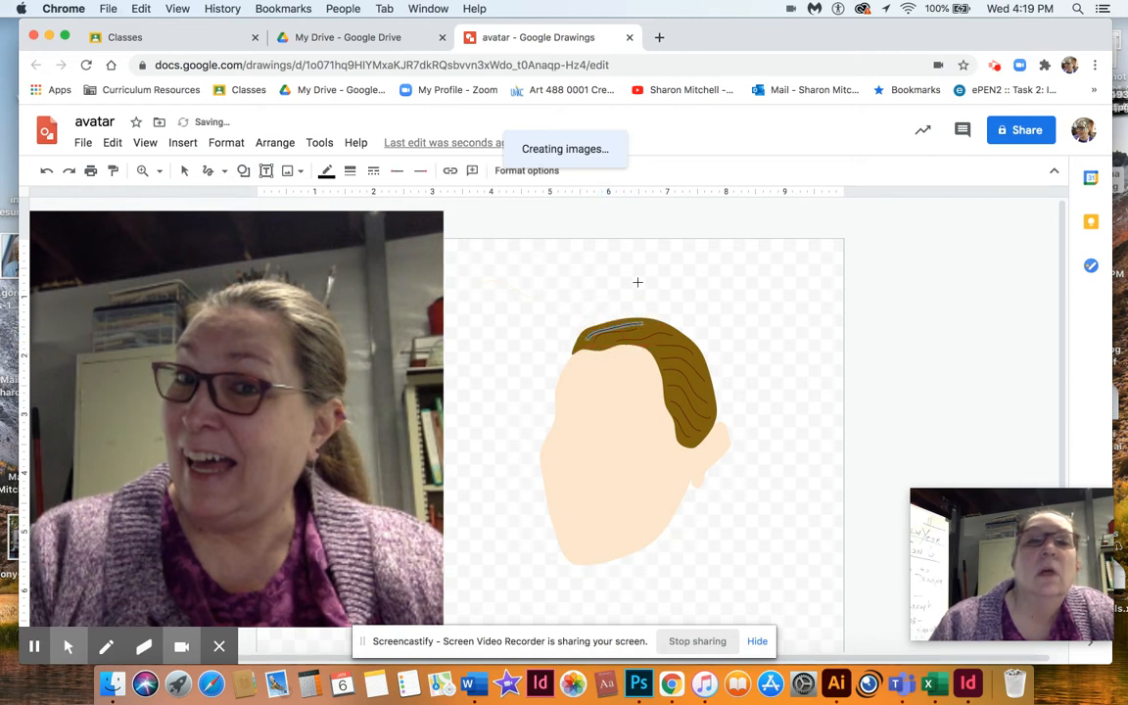
left_click(326, 170)
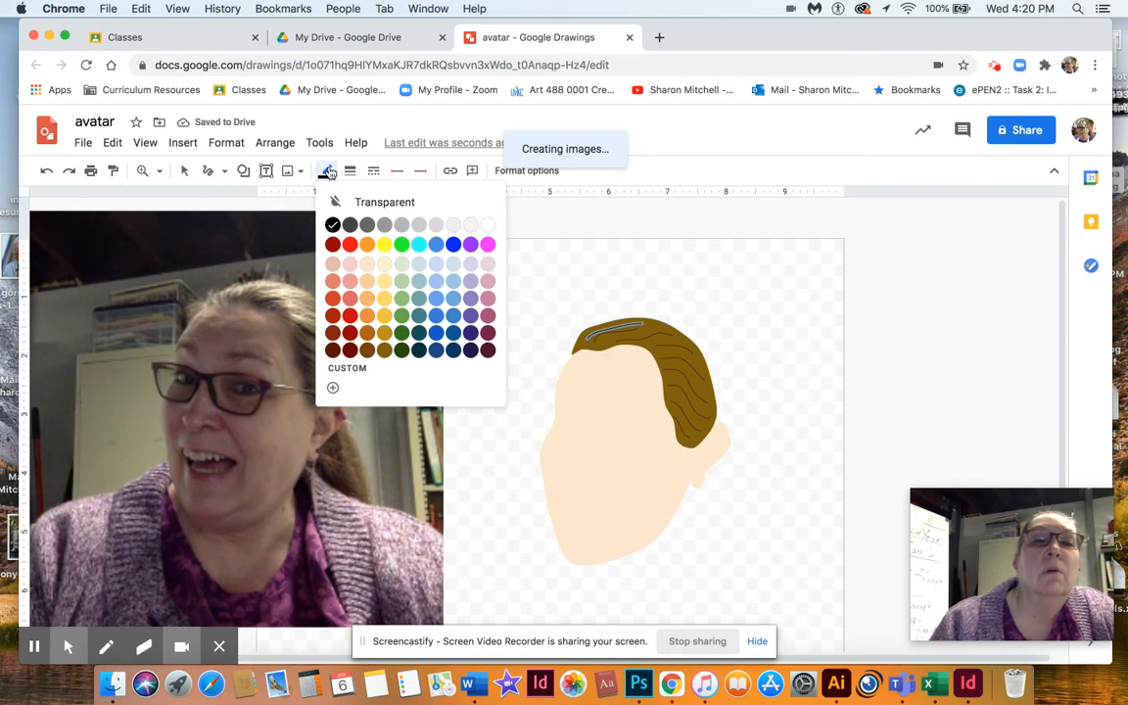
left_click(387, 263)
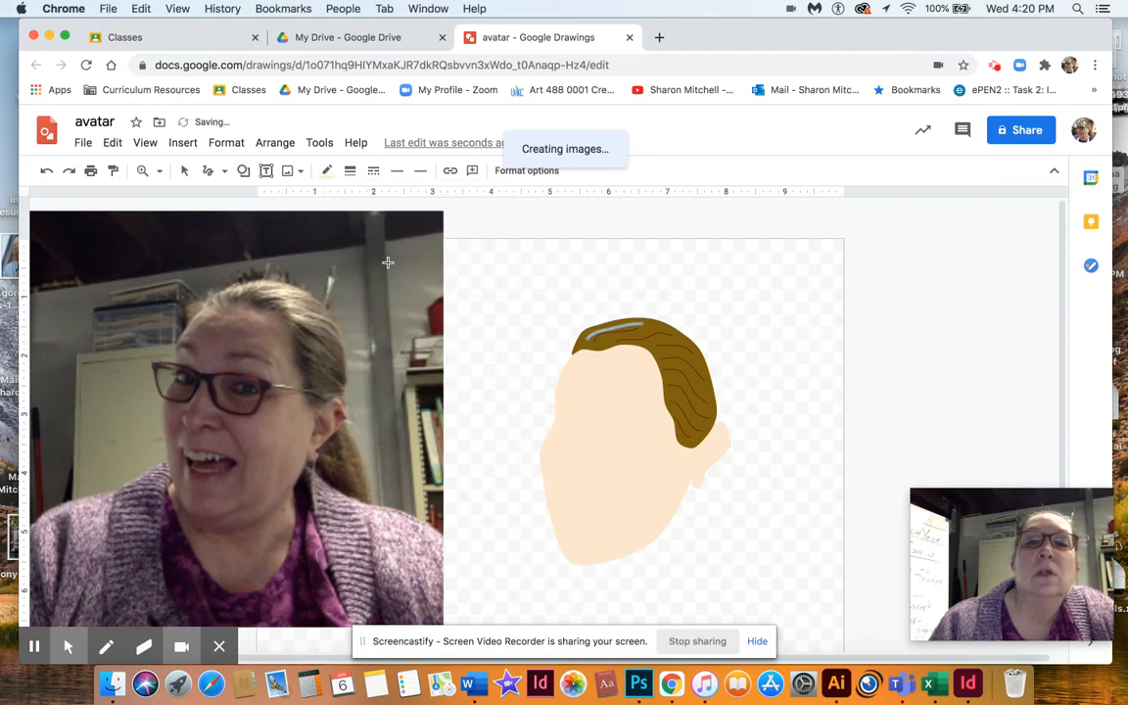
mouse_move(603, 342)
left_mouse_down()
mouse_move(660, 329)
mouse_move(643, 349)
mouse_move(667, 335)
mouse_move(692, 346)
mouse_move(665, 355)
mouse_move(703, 368)
mouse_move(667, 365)
mouse_move(700, 377)
mouse_move(704, 394)
mouse_move(667, 378)
mouse_move(712, 410)
mouse_move(674, 395)
mouse_move(704, 422)
mouse_move(671, 408)
mouse_move(694, 431)
left_mouse_up()
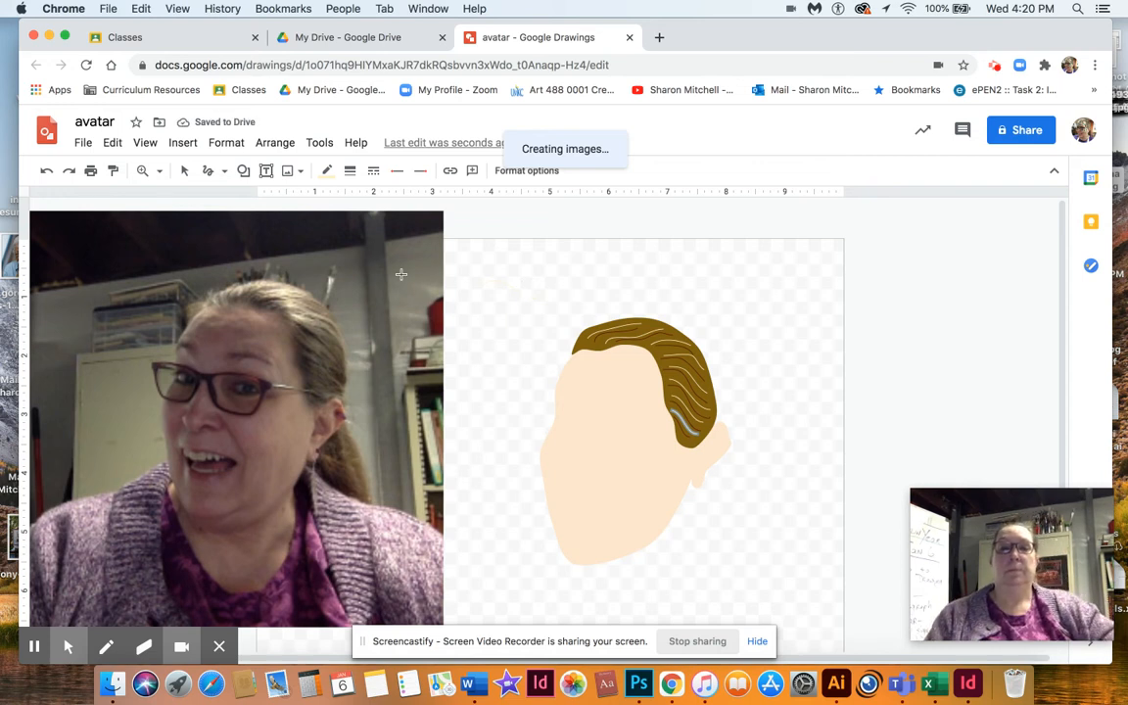
Trace the ponytail below the ear in the photo as a closed Curve shape.
left_click(311, 477)
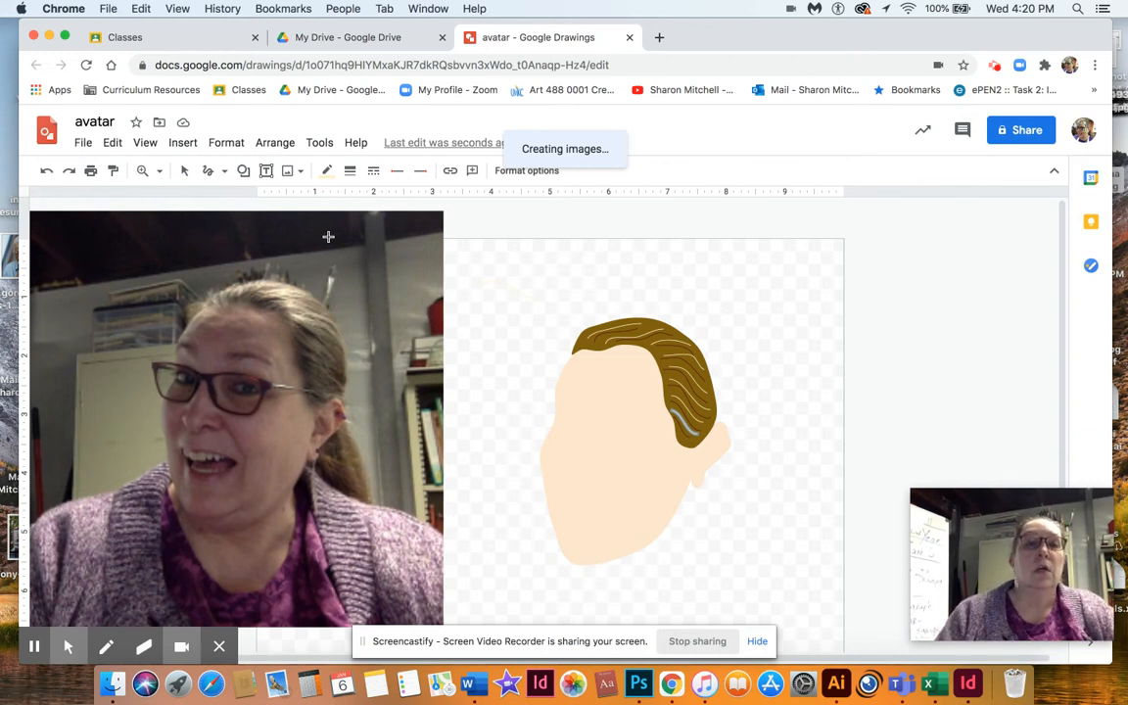
left_click(224, 171)
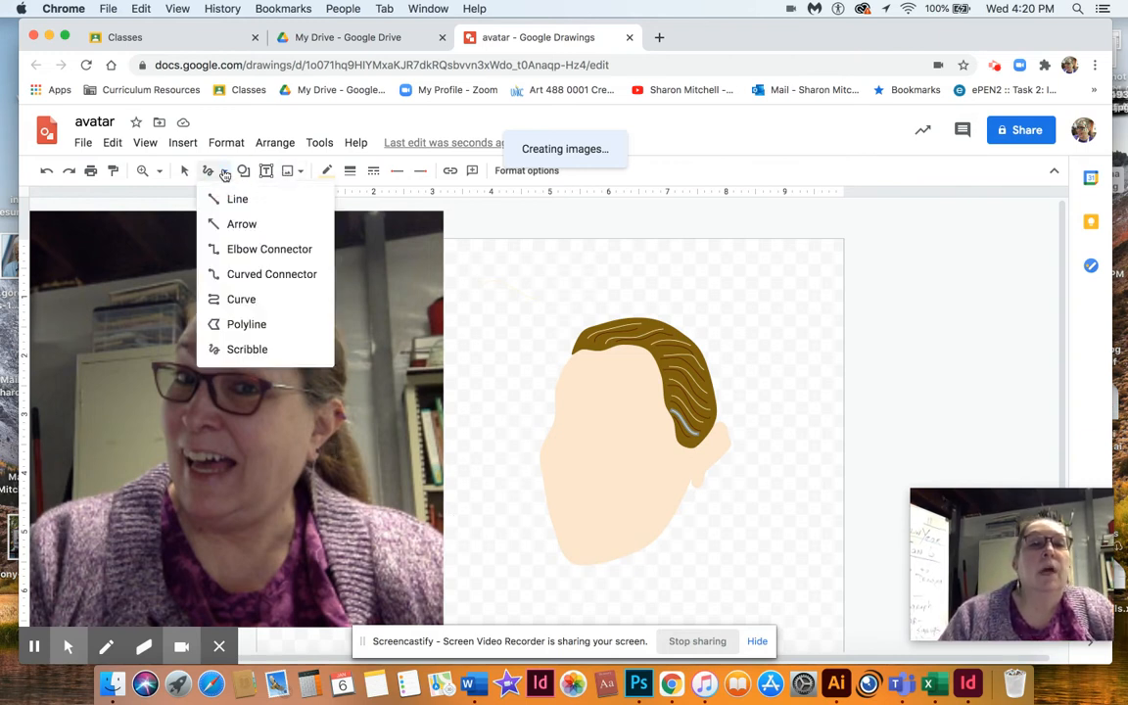
left_click(240, 300)
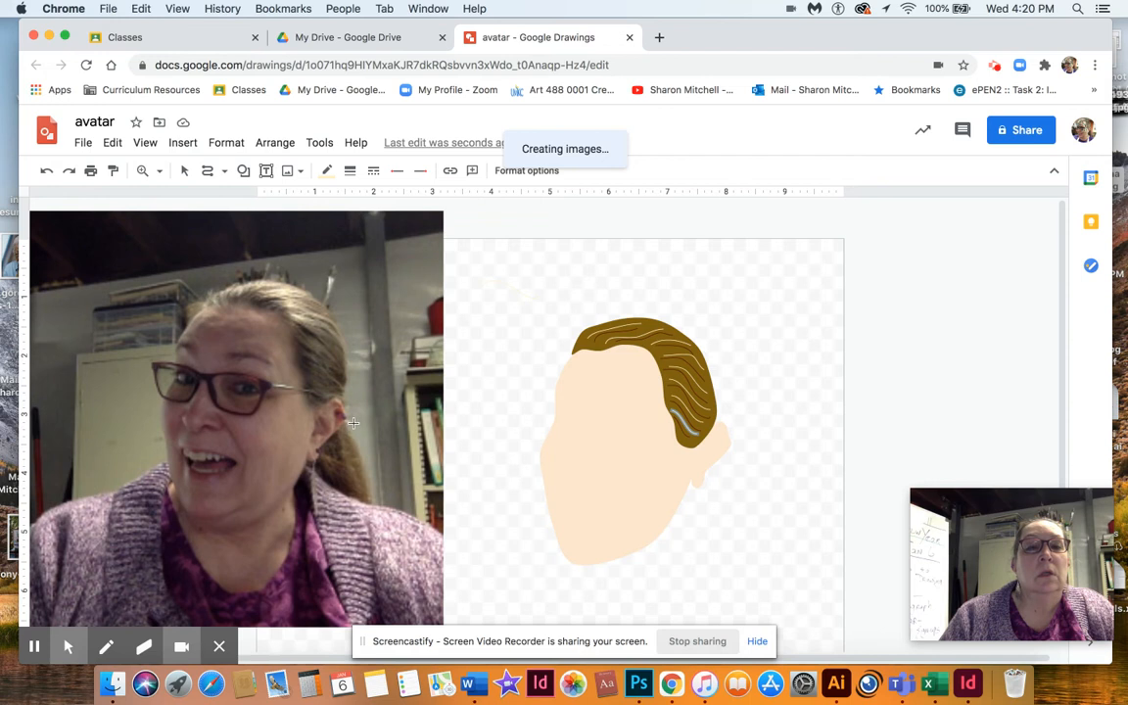
left_click(327, 486)
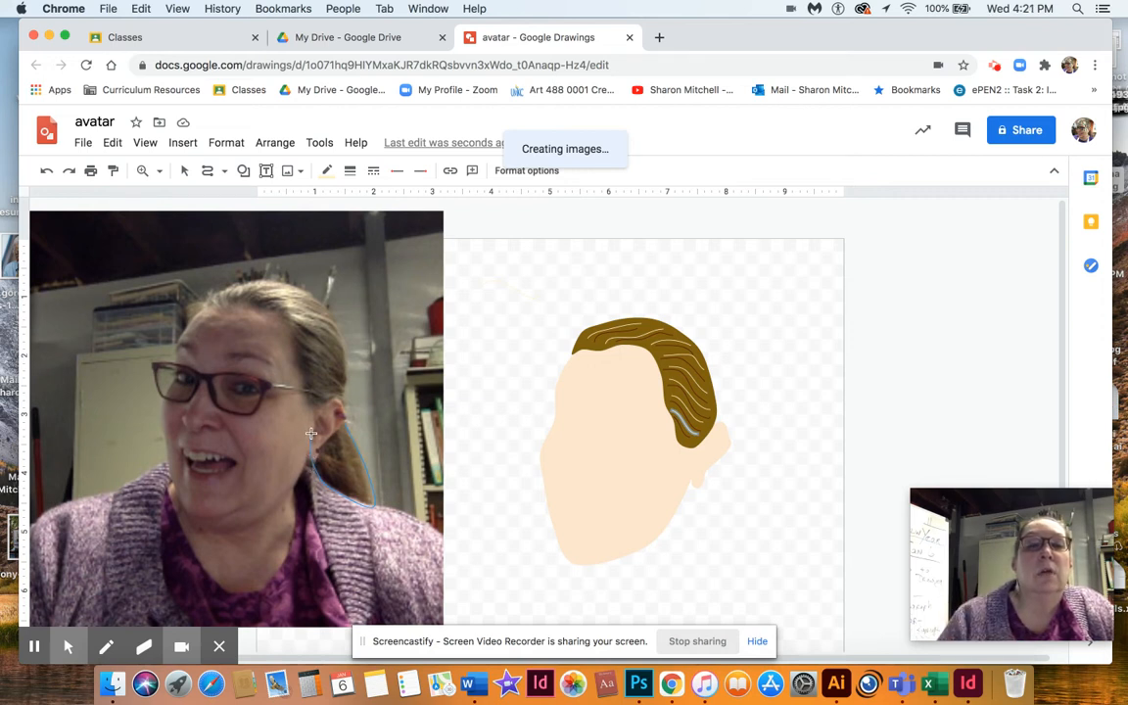
left_click(340, 421)
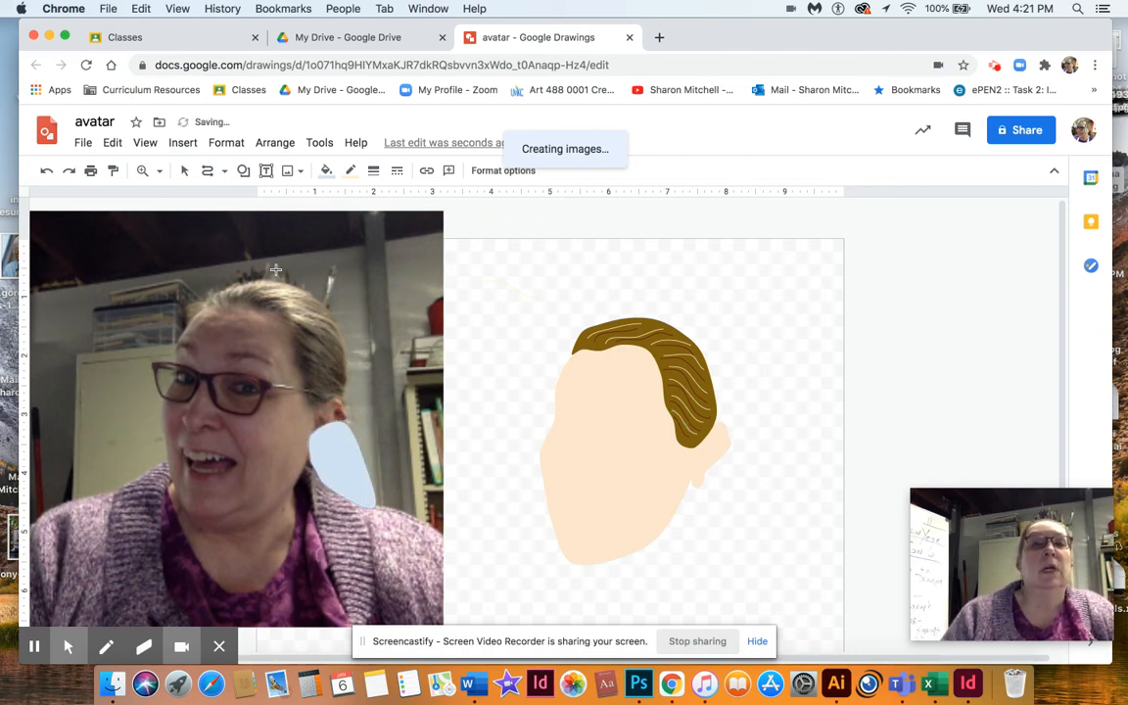
Fill the ponytail shape with the hair's dark yellow-brown and make its border transparent.
left_click(326, 172)
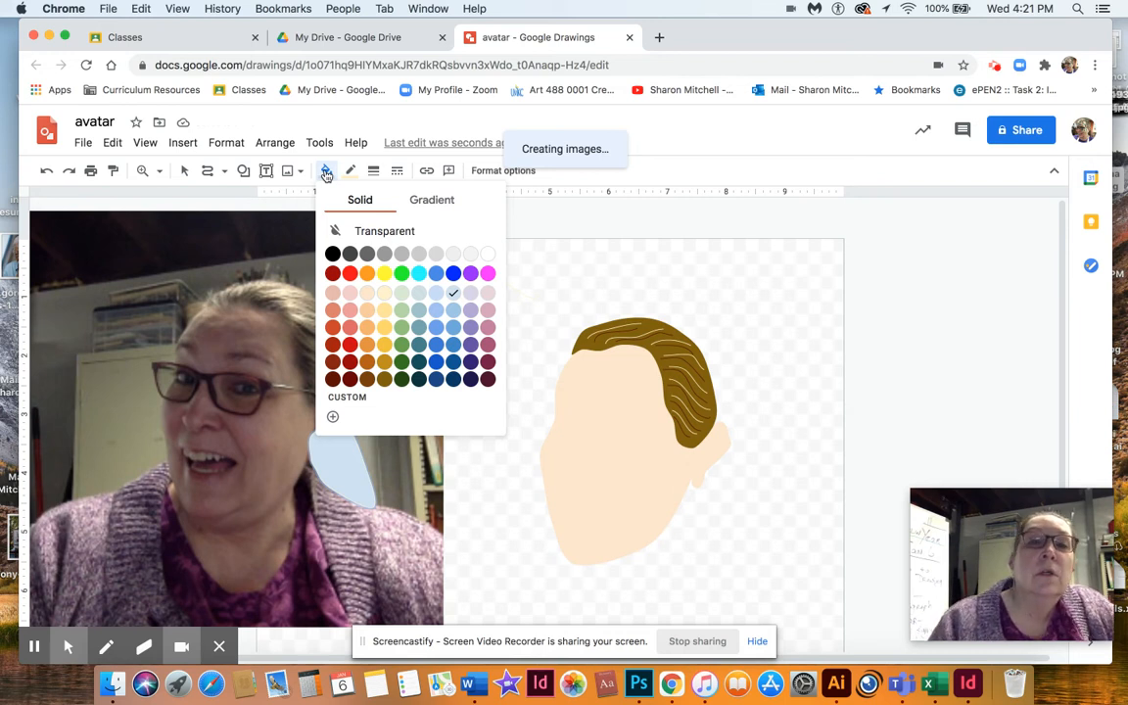
left_click(384, 379)
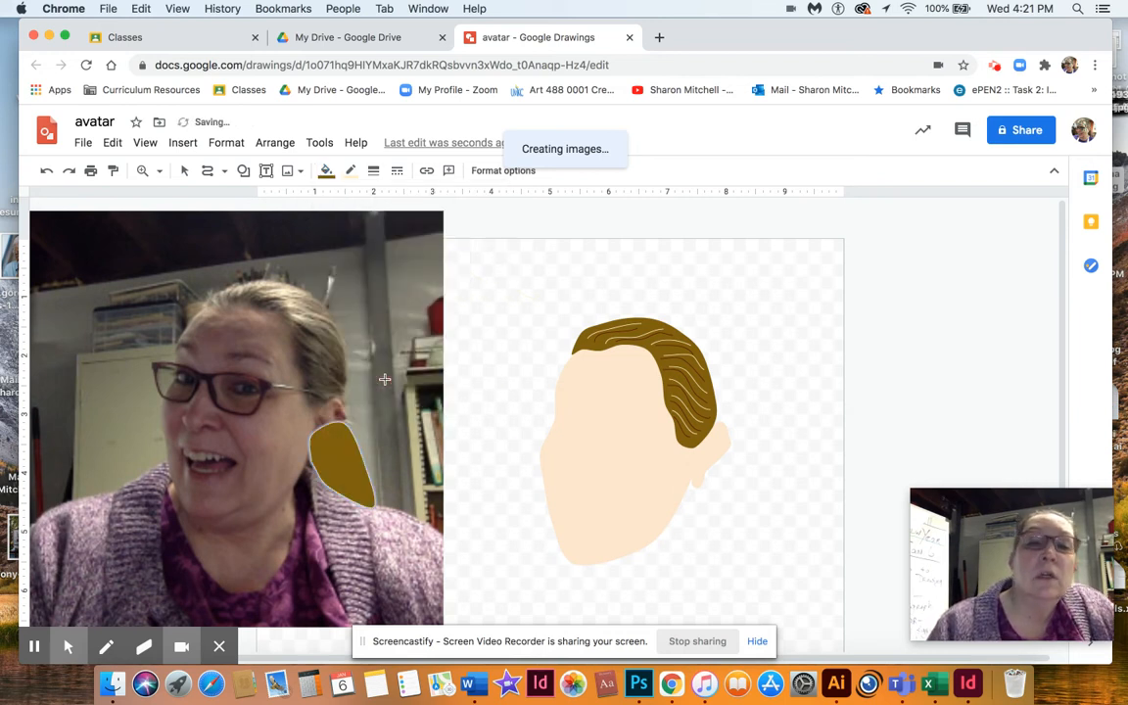
left_click(350, 173)
left_click(359, 201)
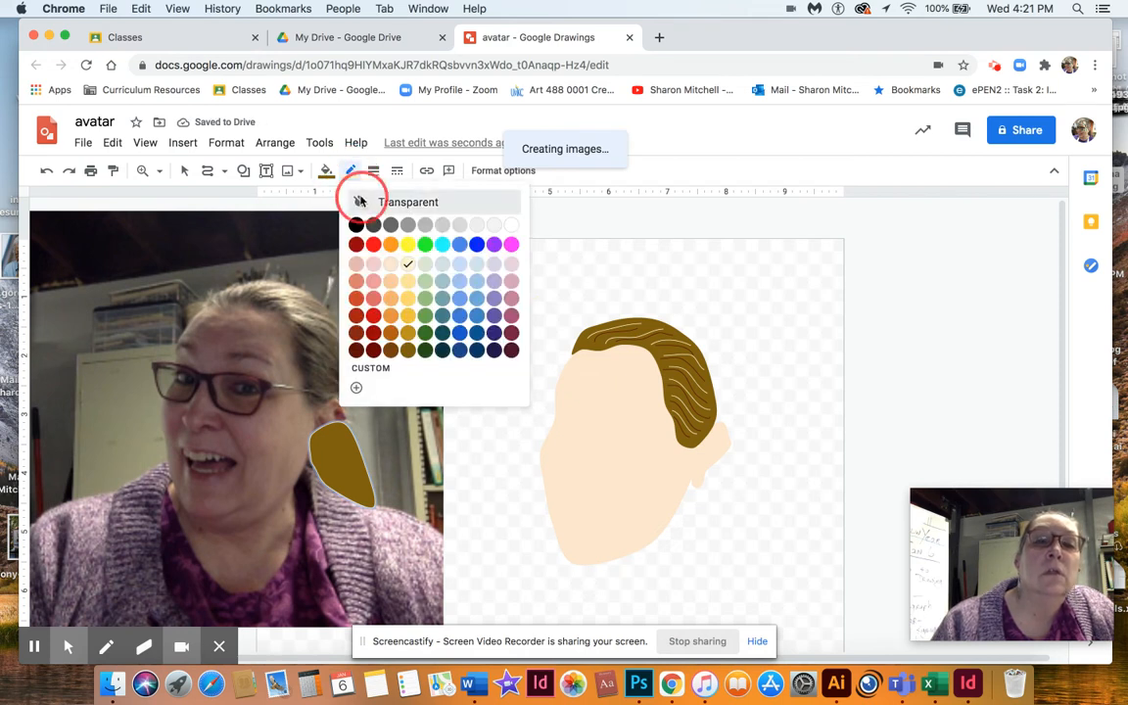
Move the ponytail shape beneath the avatar's ear and send it to the back.
left_click(184, 170)
left_click(351, 470)
left_click_drag(351, 470, 734, 511)
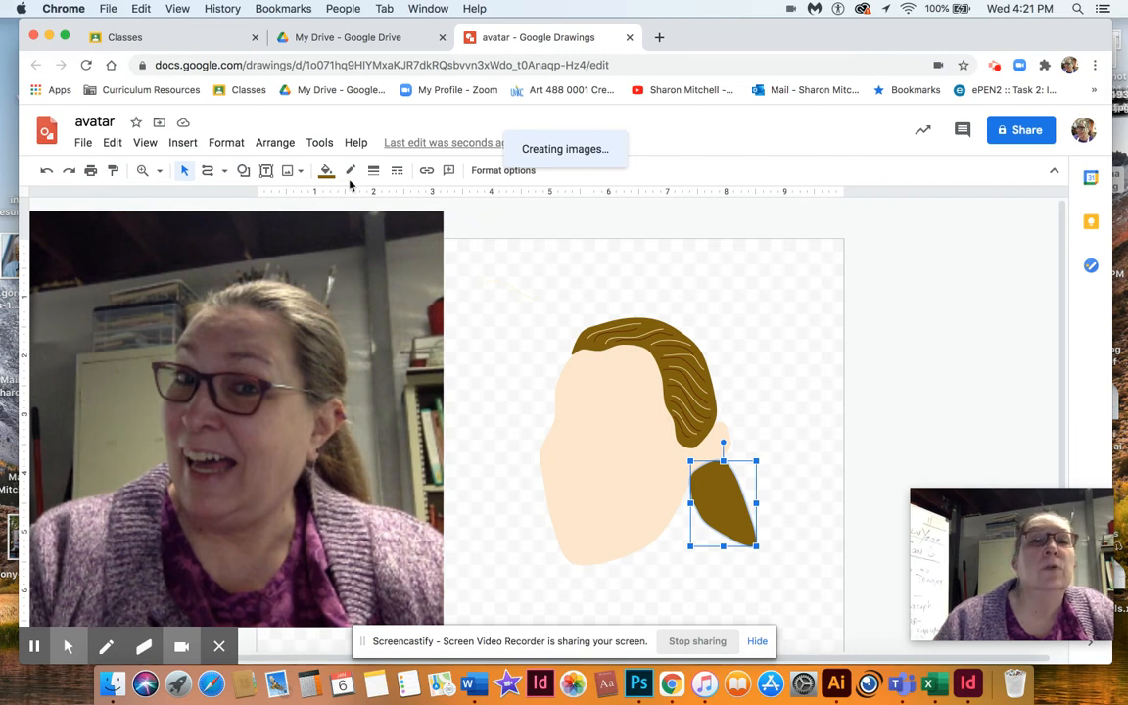
left_click(278, 144)
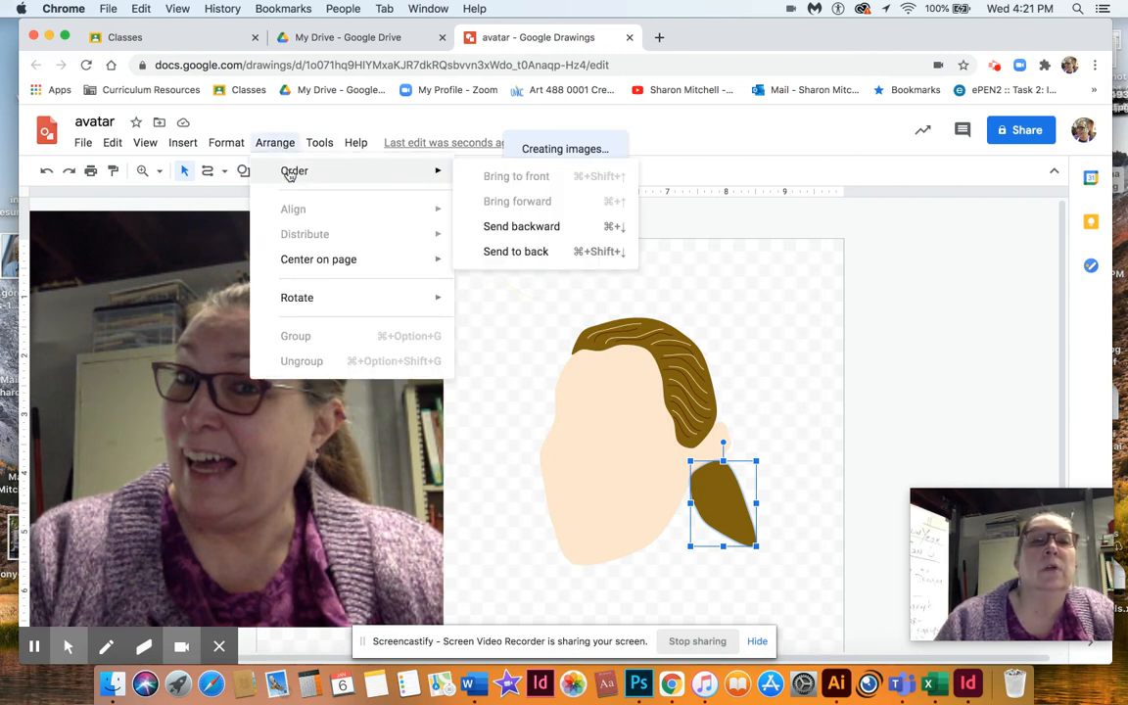
mouse_move(397, 172)
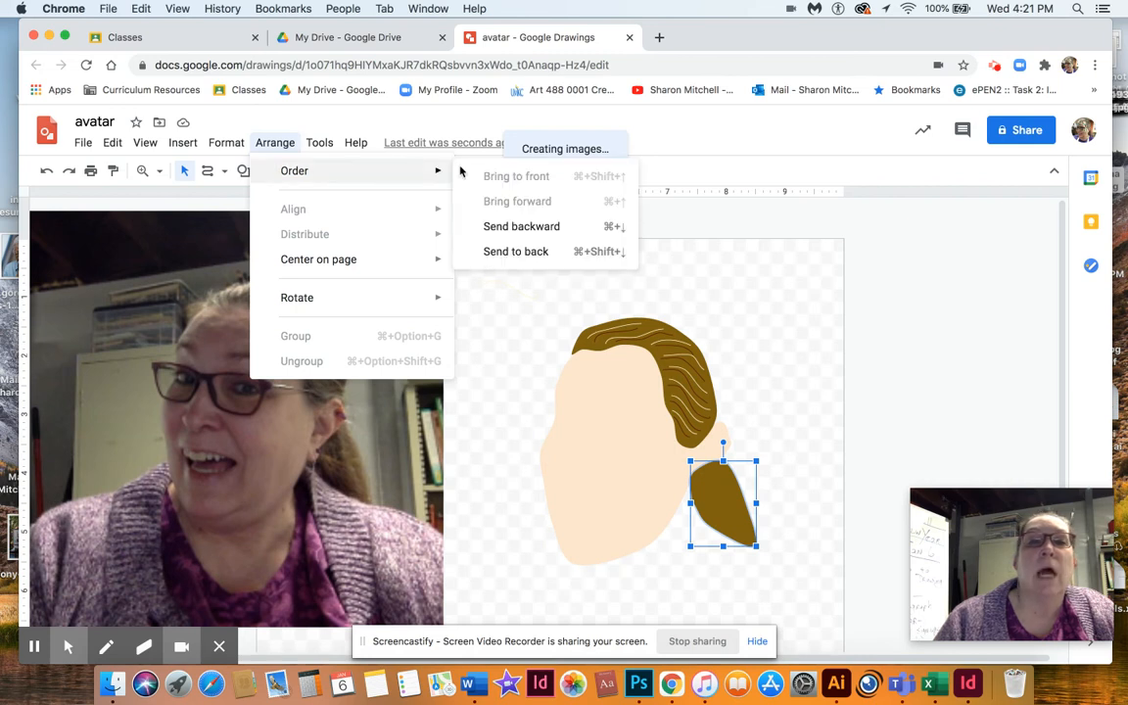
left_click(488, 253)
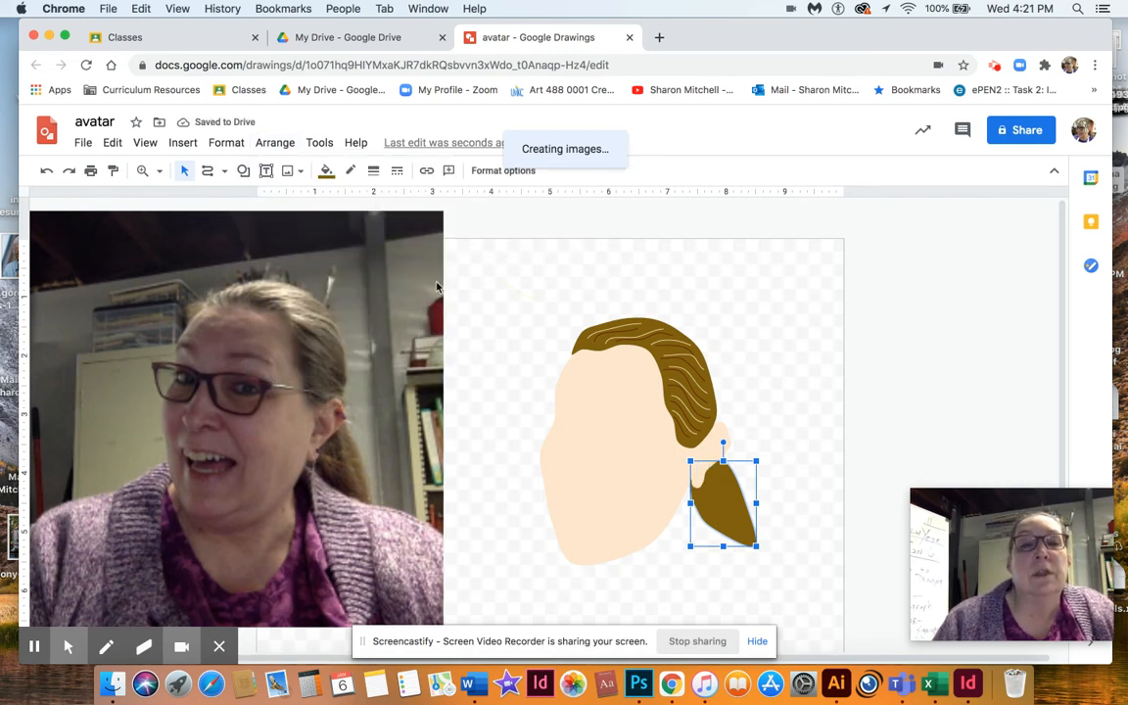
left_click(519, 279)
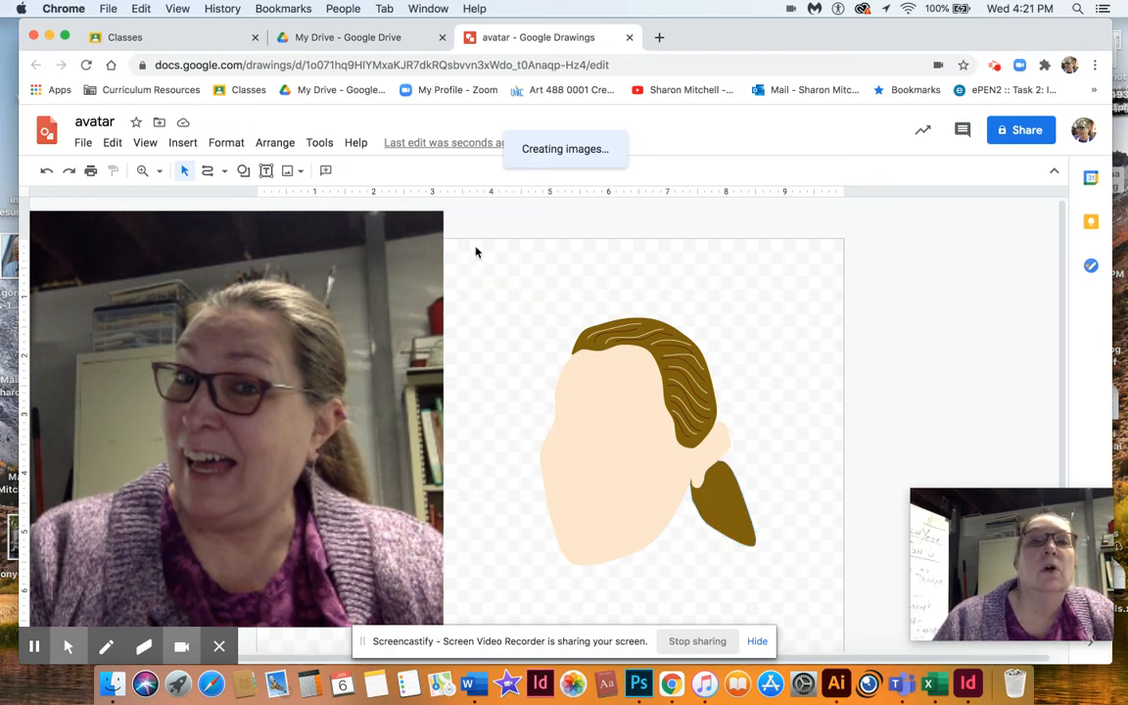
Scribble several strand lines down the length of the ponytail in dark orange-brown.
left_click(223, 172)
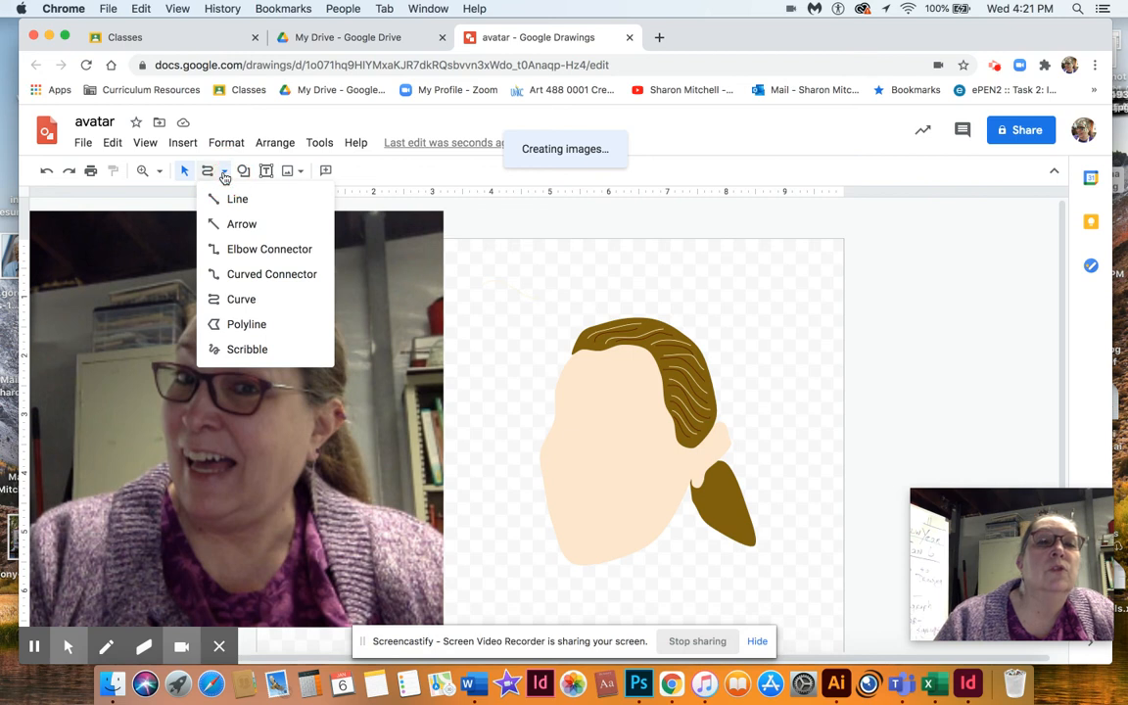
left_click(251, 348)
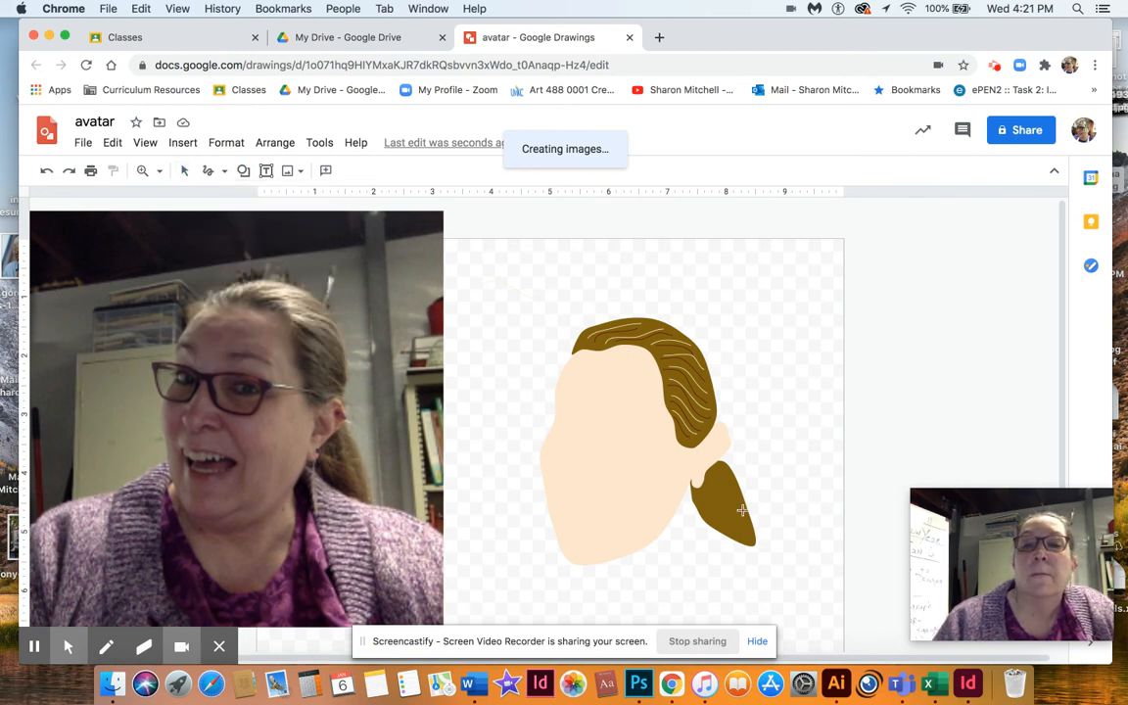
left_click_drag(700, 491, 729, 532)
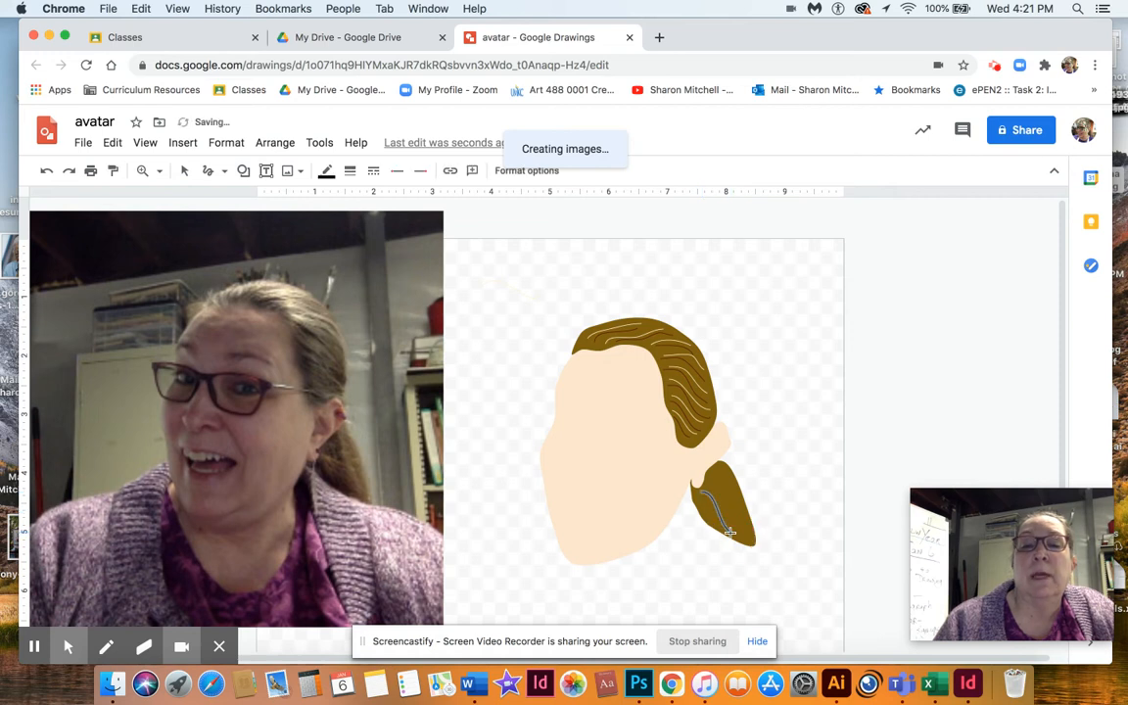
left_click(326, 173)
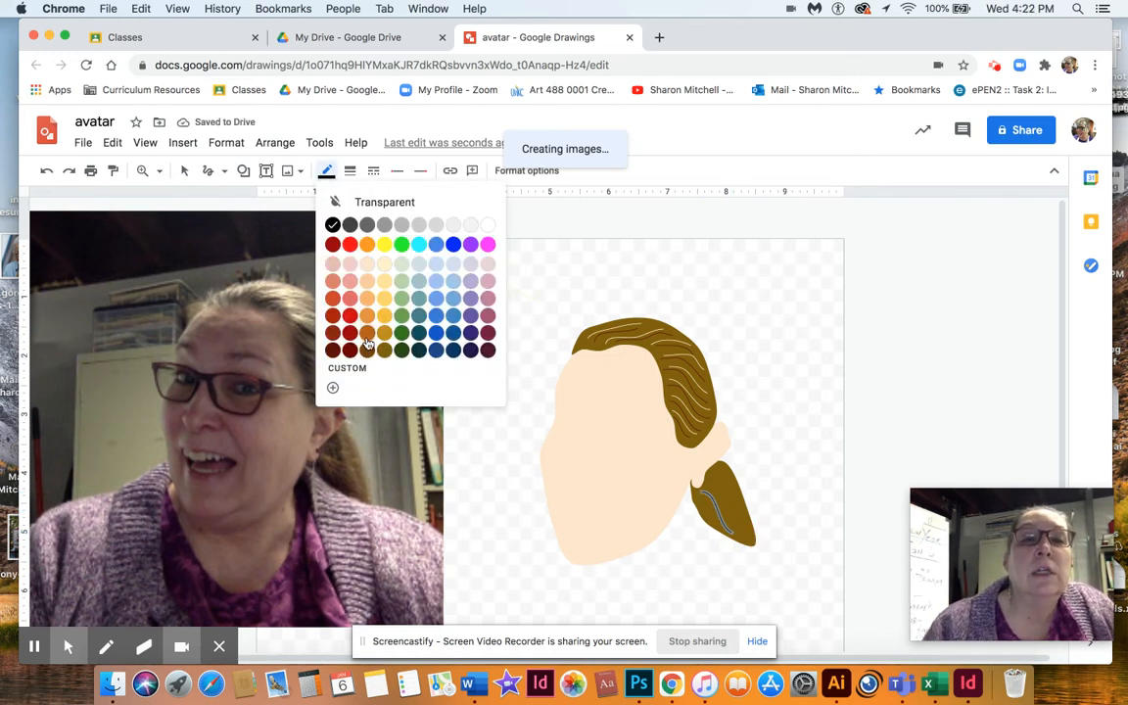
left_click(367, 353)
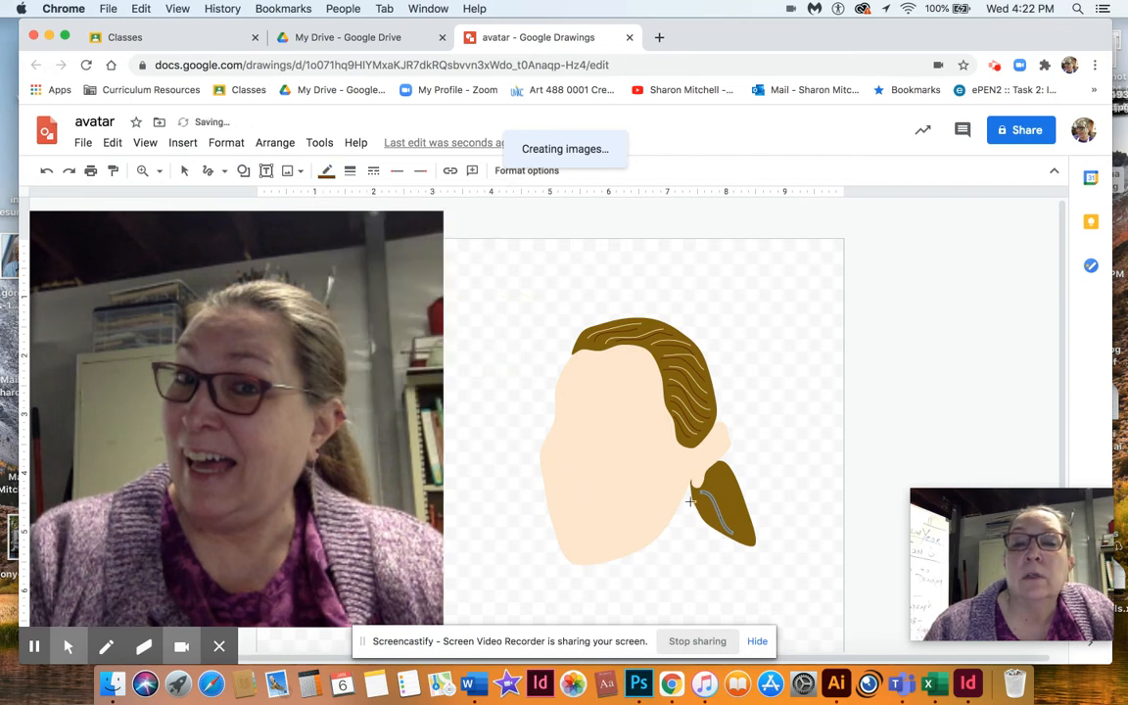
mouse_move(713, 479)
left_mouse_down()
mouse_move(730, 484)
mouse_move(747, 538)
left_mouse_up()
left_click_drag(719, 469, 735, 492)
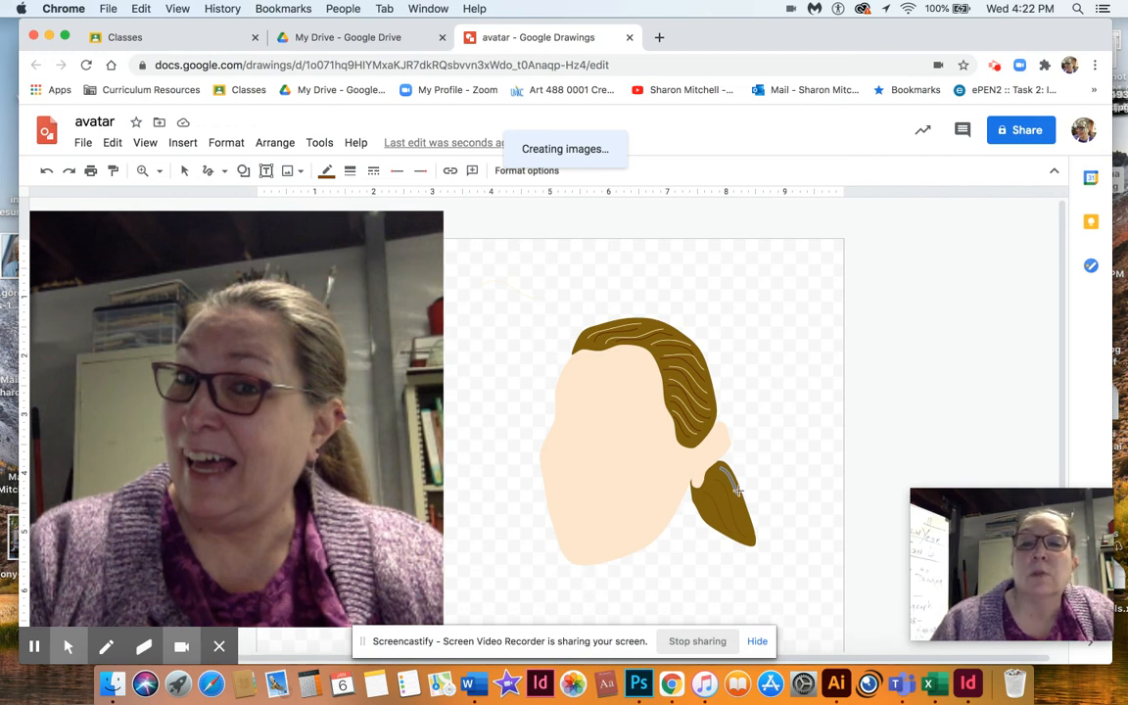
left_click_drag(710, 487, 730, 522)
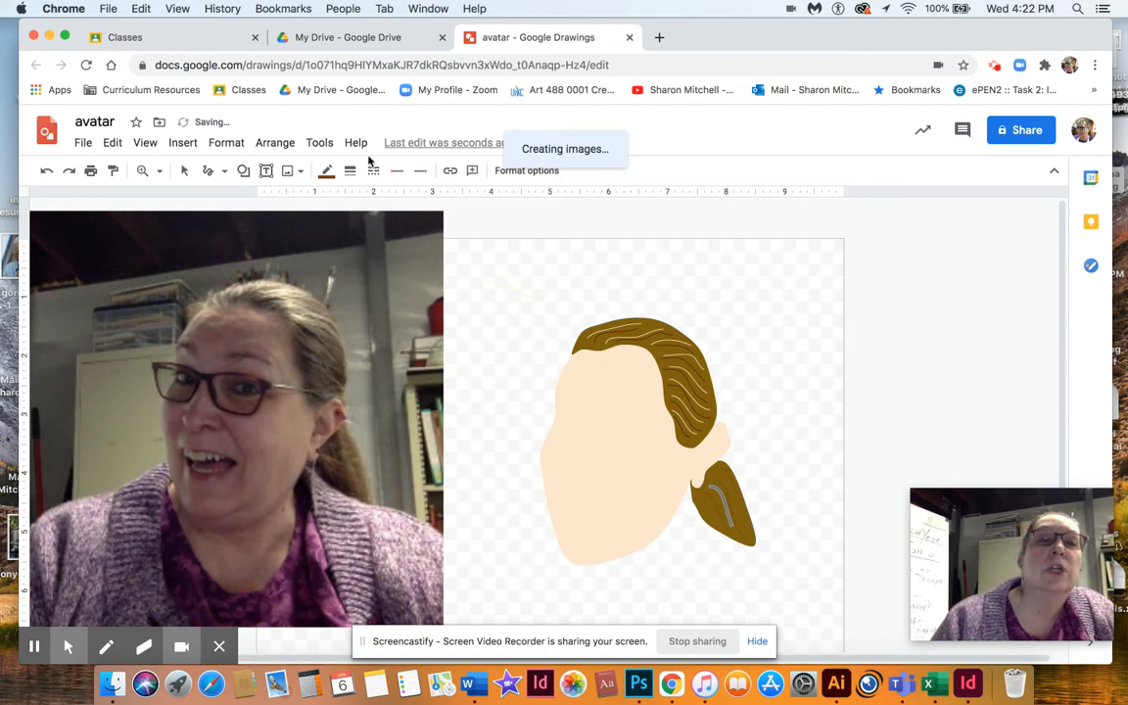
Recolour the last ponytail strand light orange and scribble more highlight strands in that colour along the ponytail.
left_click(327, 174)
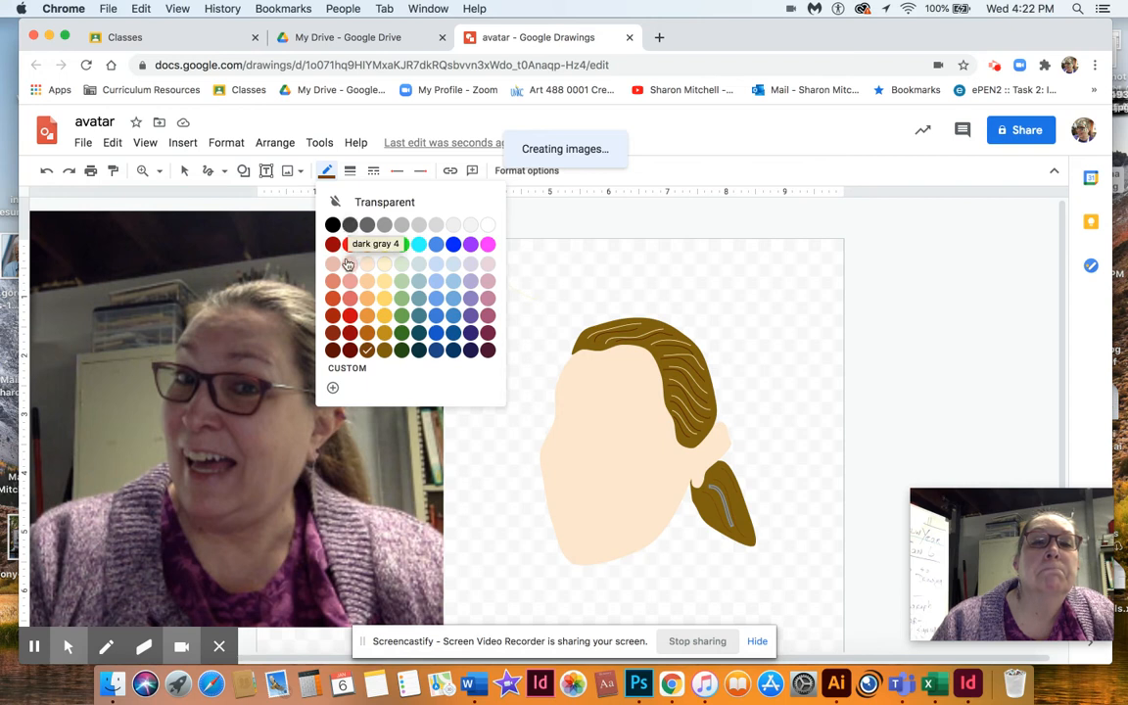
left_click(367, 296)
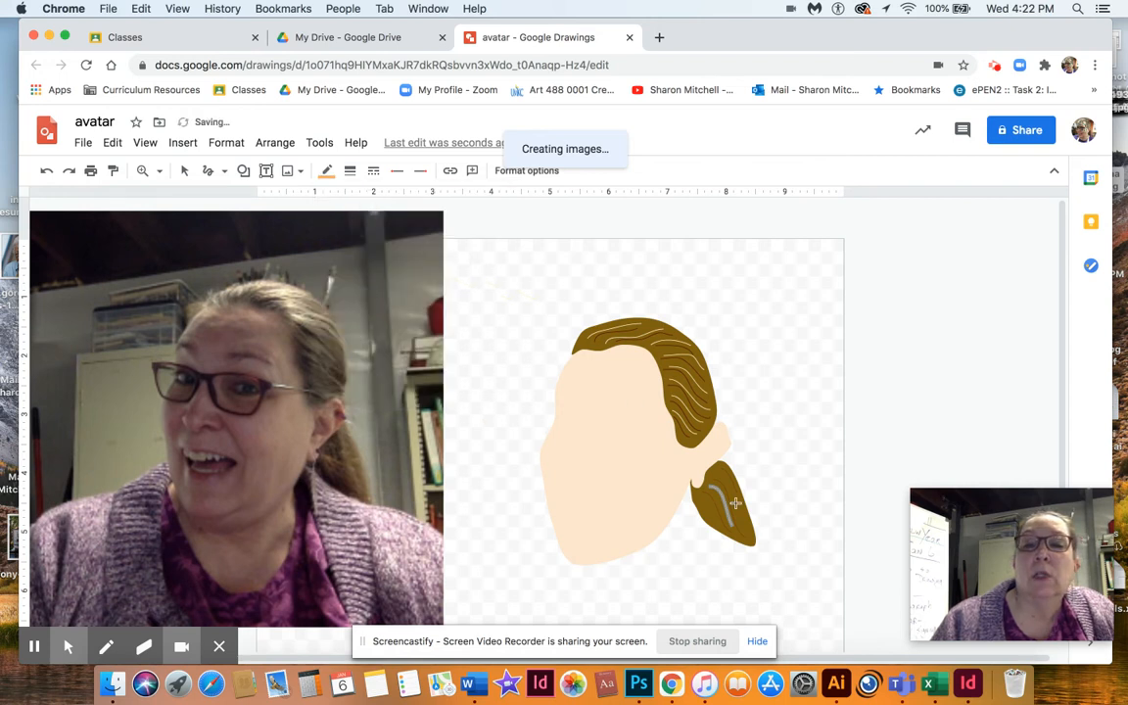
mouse_move(710, 474)
left_mouse_down()
mouse_move(724, 474)
mouse_move(744, 530)
left_mouse_up()
left_click_drag(699, 494, 715, 524)
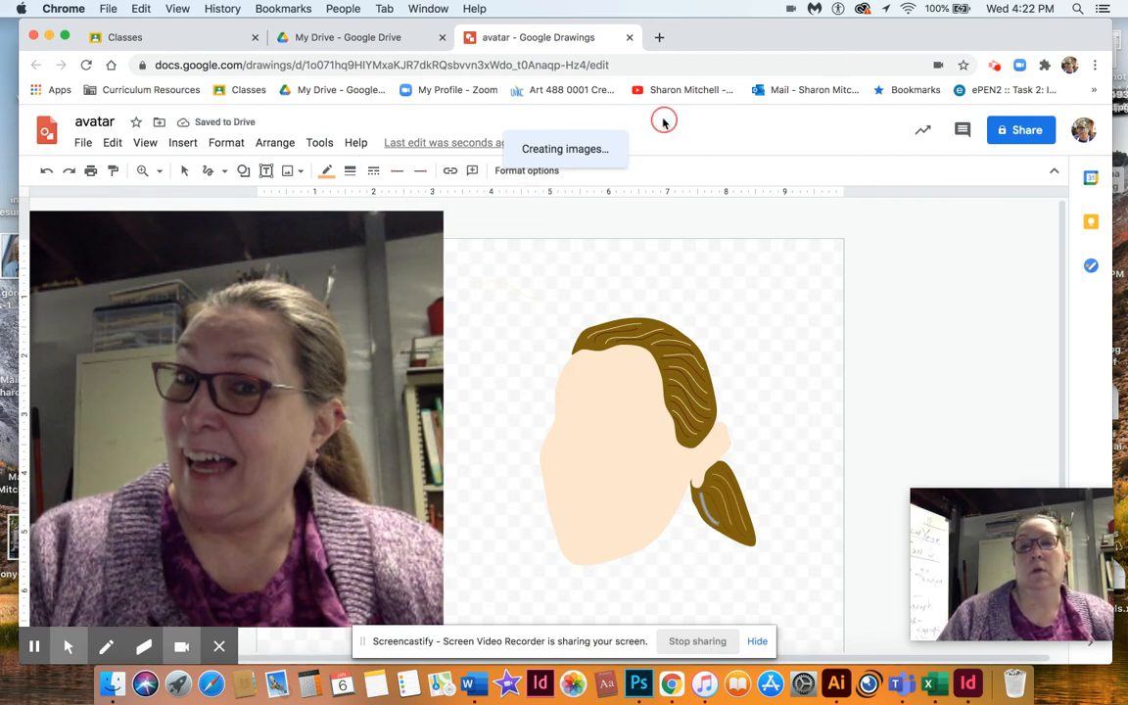
left_click(185, 171)
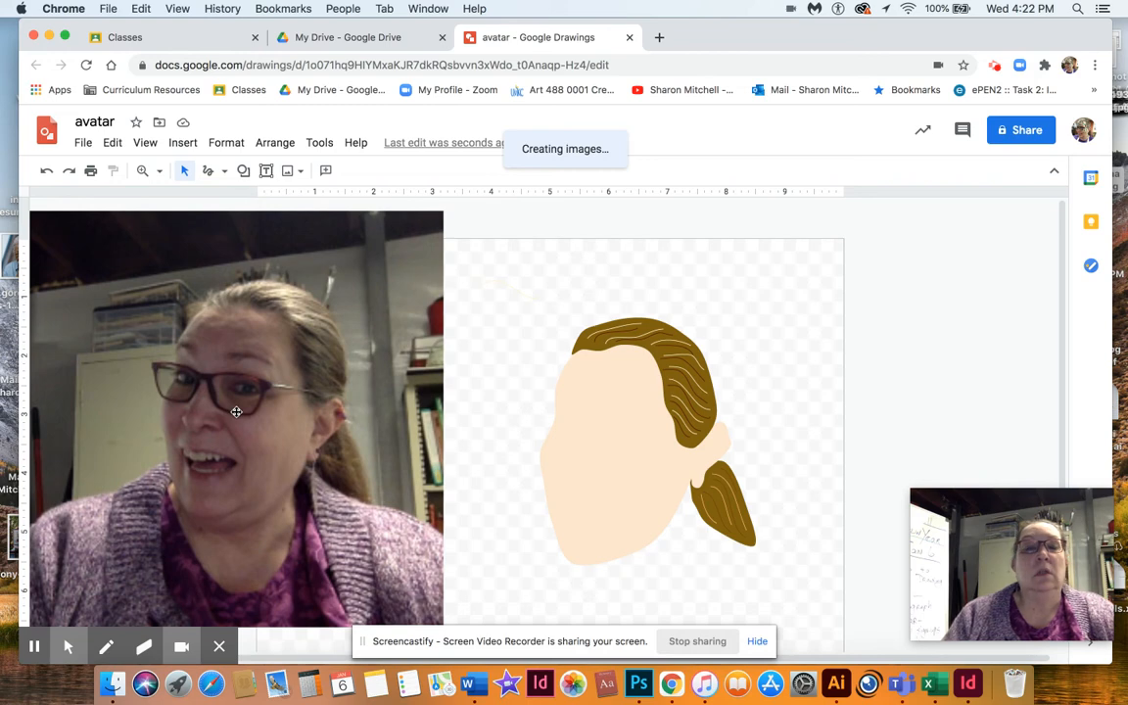
scroll(237, 412, "up", 2)
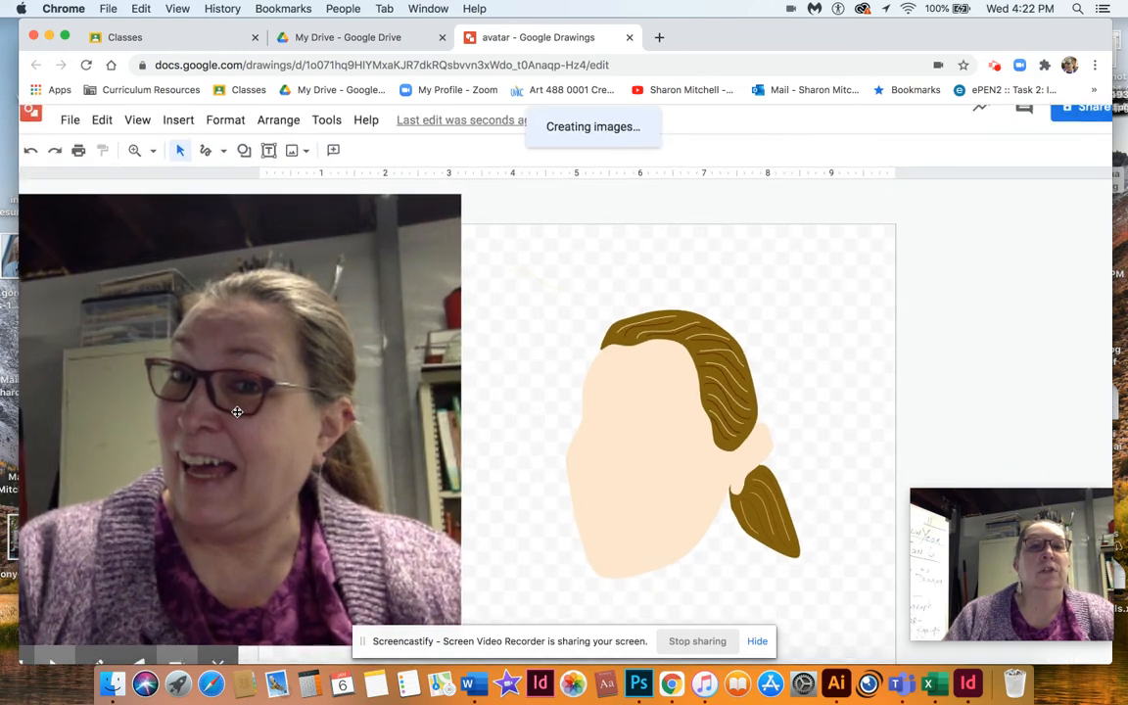
Delete the stray pale strand line lying on the empty canvas above the avatar's head.
scroll(237, 412, "up", 6)
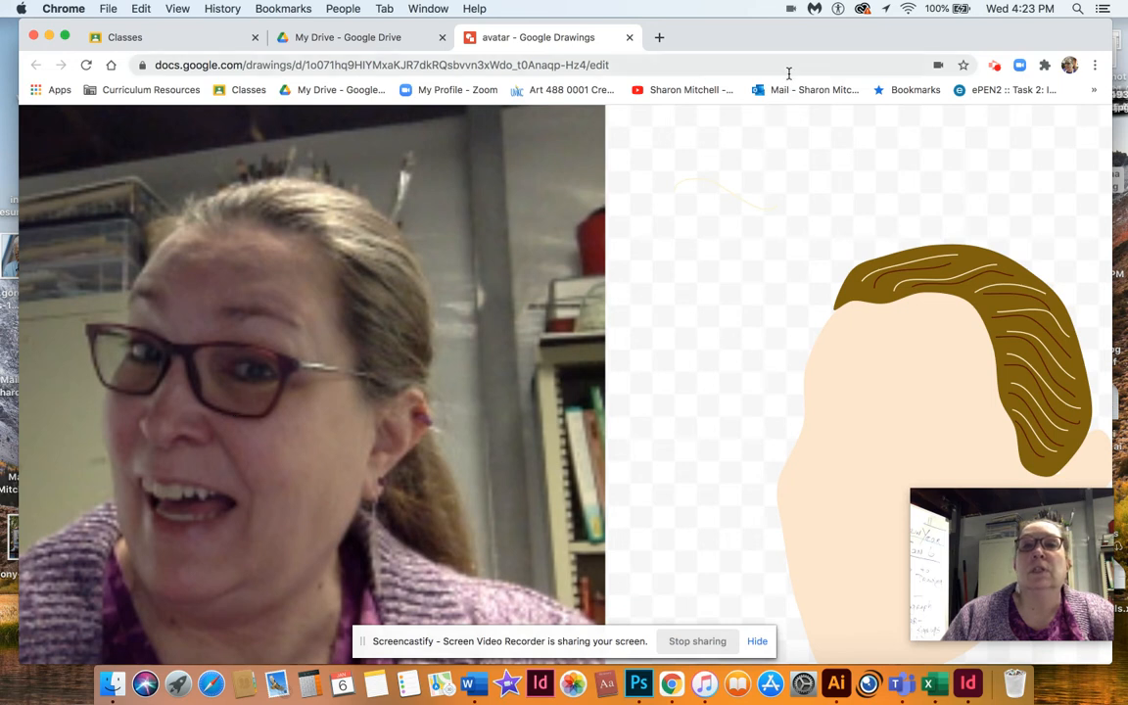
left_click_drag(793, 38, 760, 37)
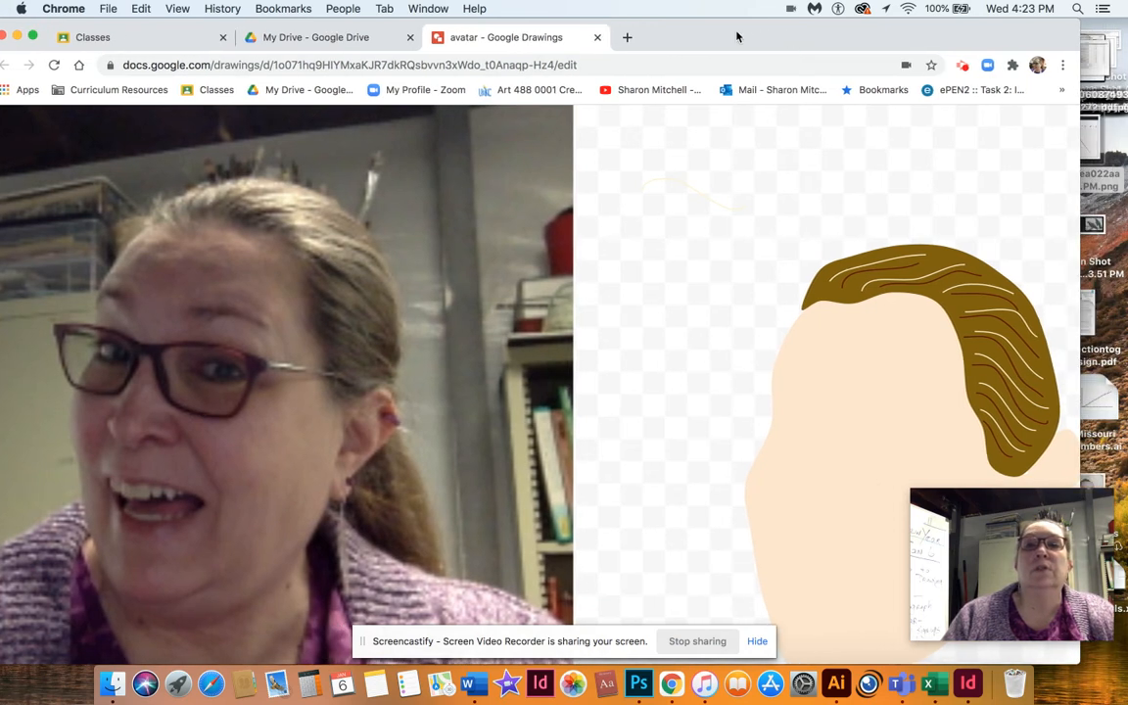
left_click(694, 190)
key("Delete")
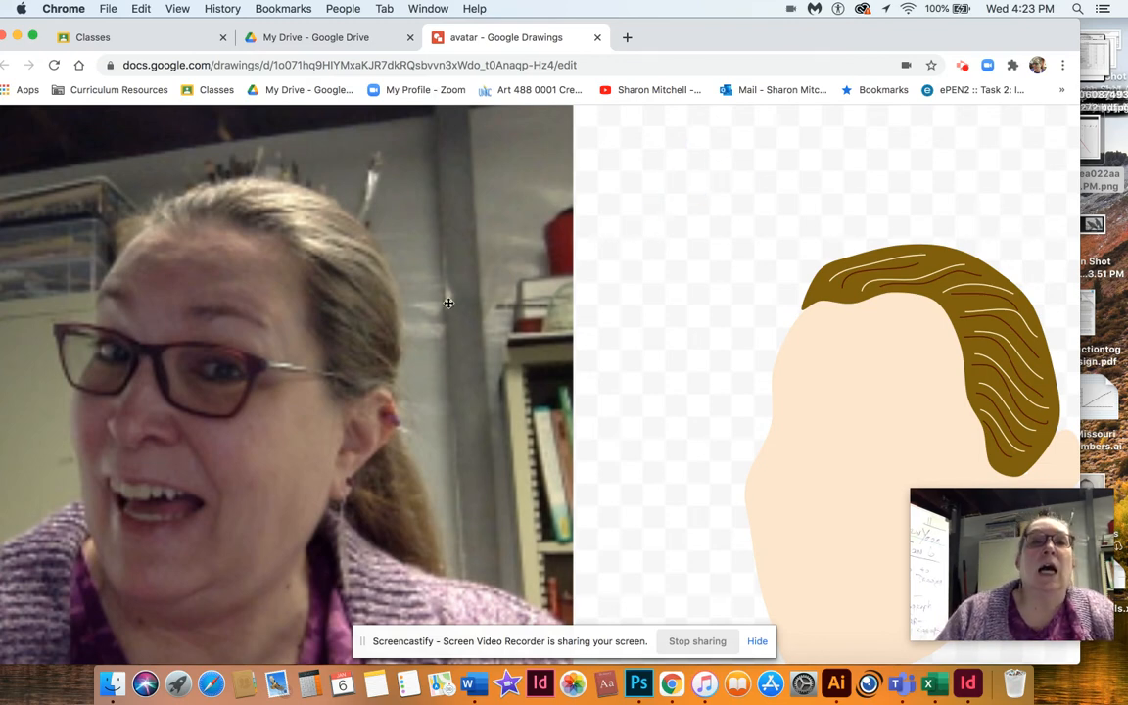
Trace the photo's eye behind the lens nearer the ear with the Curve tool as a closed almond shape.
scroll(449, 303, "up", 2)
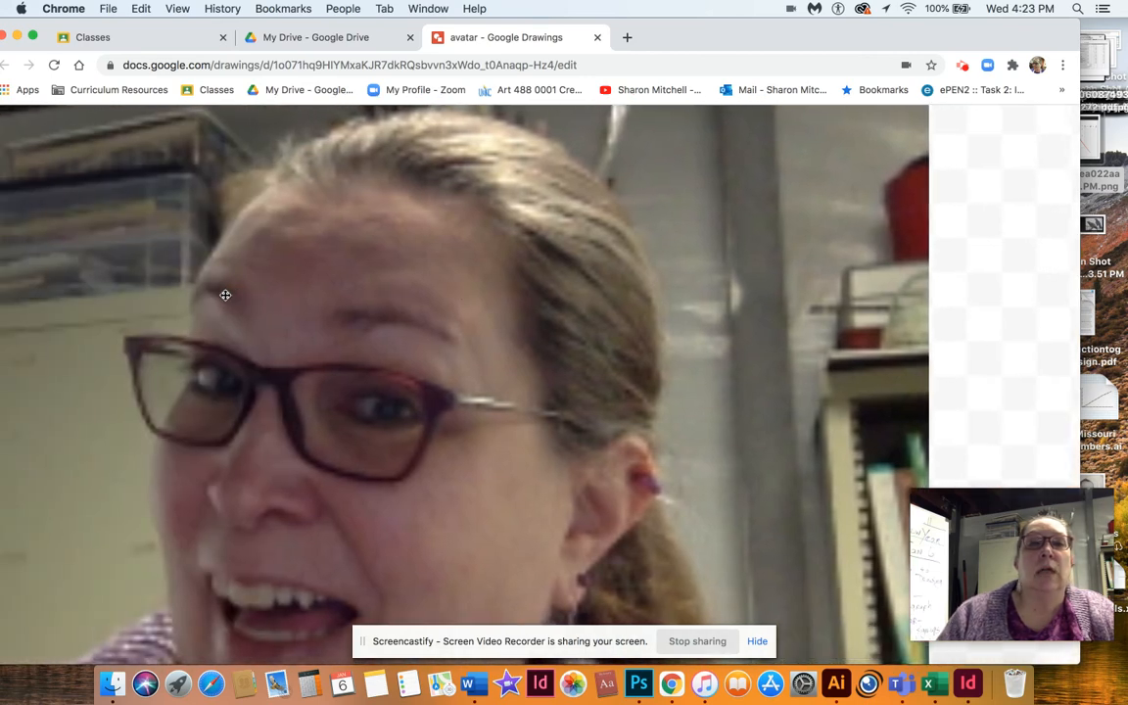
scroll(311, 257, "up", 2)
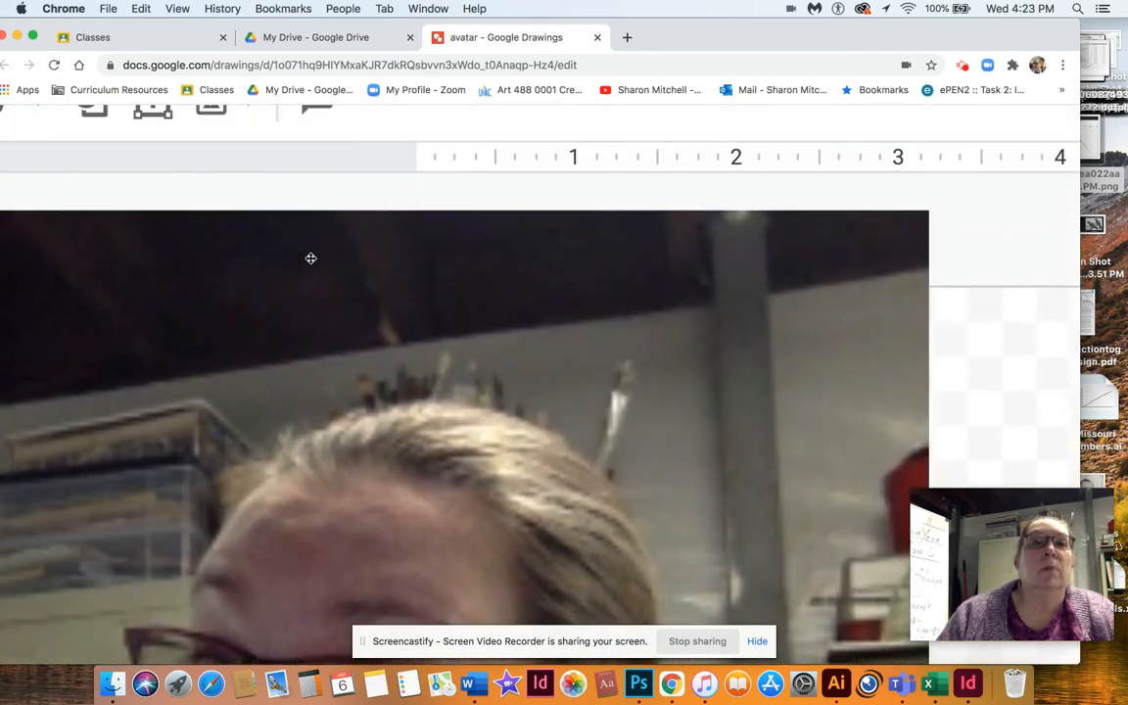
scroll(310, 258, "up", 2)
scroll(310, 260, "left", 4)
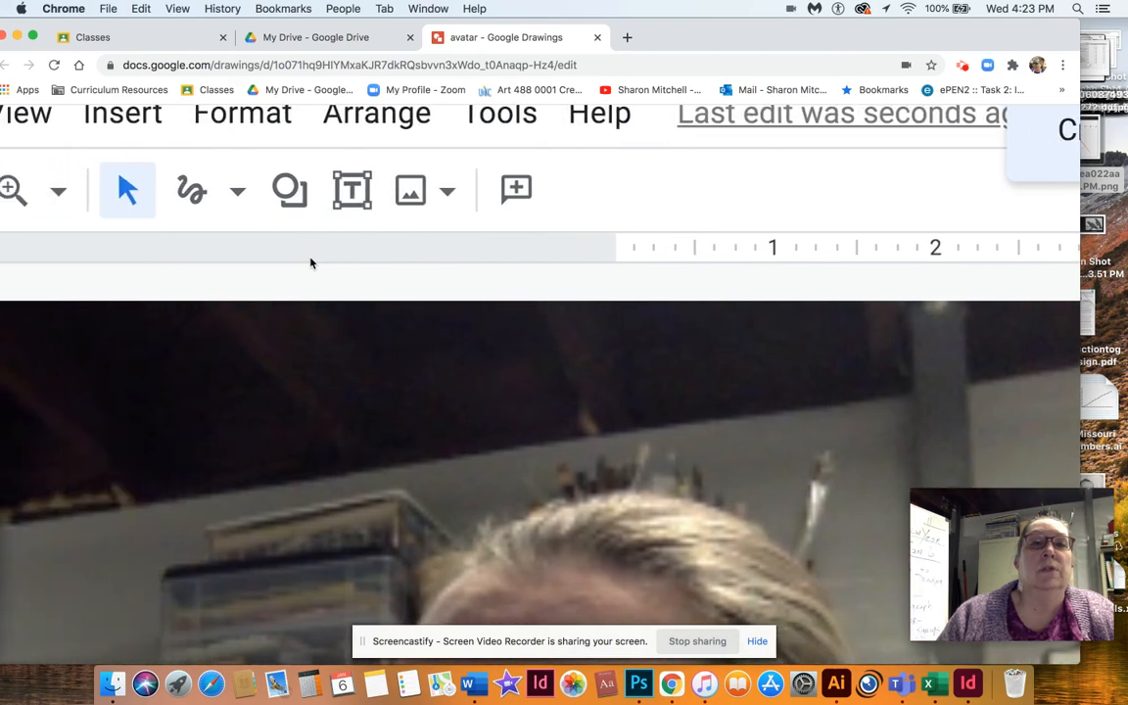
left_click(506, 423)
left_click_drag(434, 369, 370, 323)
left_click(417, 395)
left_click_drag(417, 394, 366, 317)
left_click_drag(385, 358, 368, 251)
left_click_drag(378, 308, 375, 292)
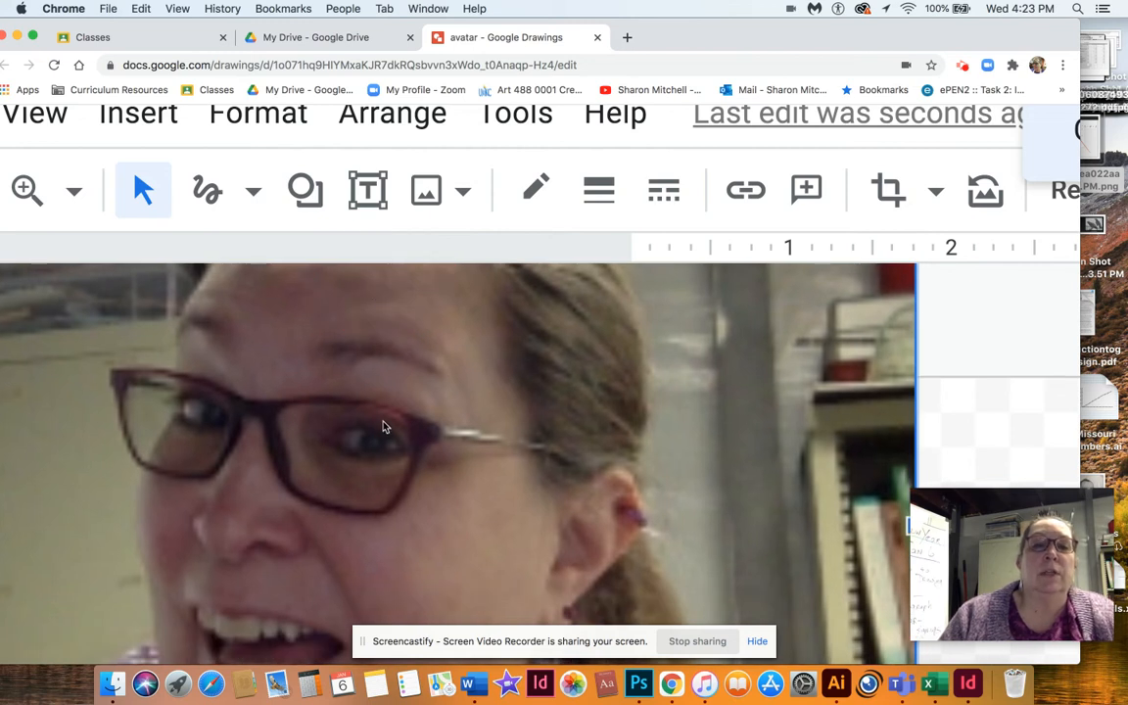
left_click(253, 191)
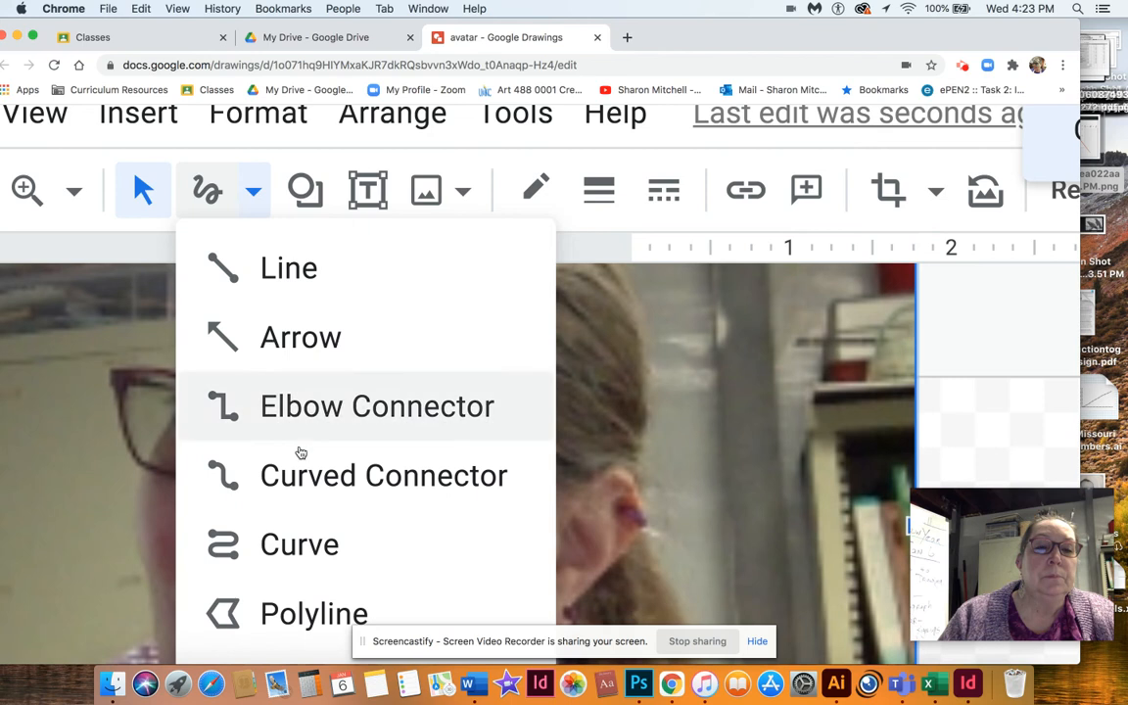
left_click(295, 543)
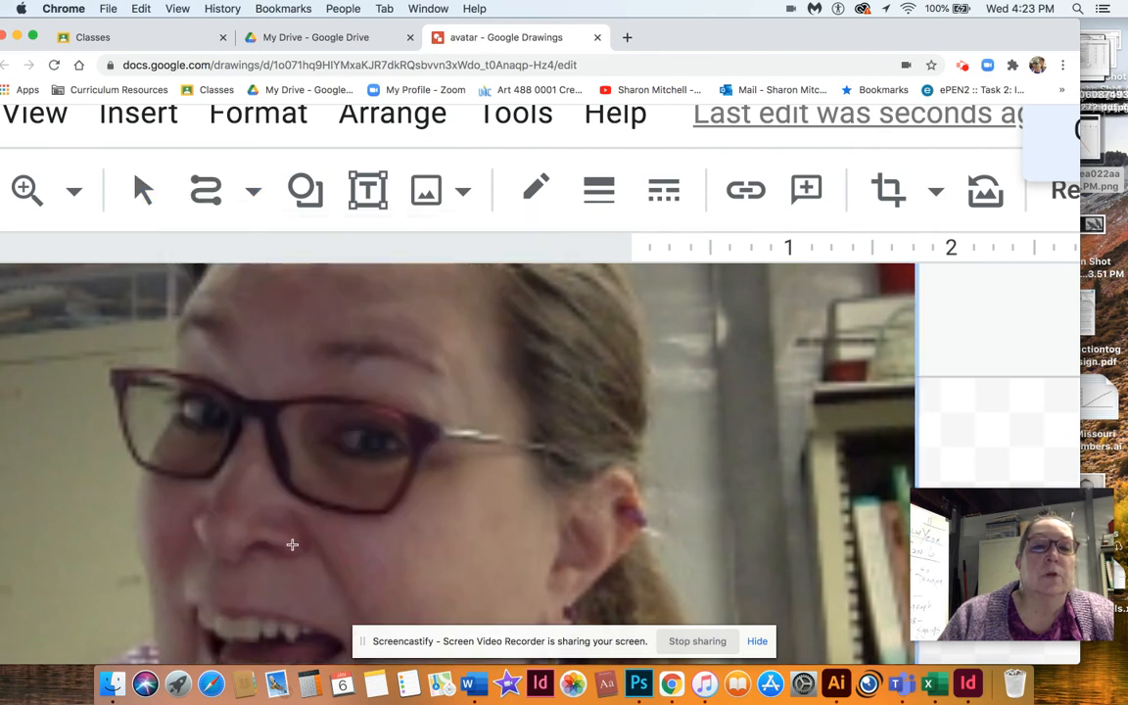
left_click(328, 435)
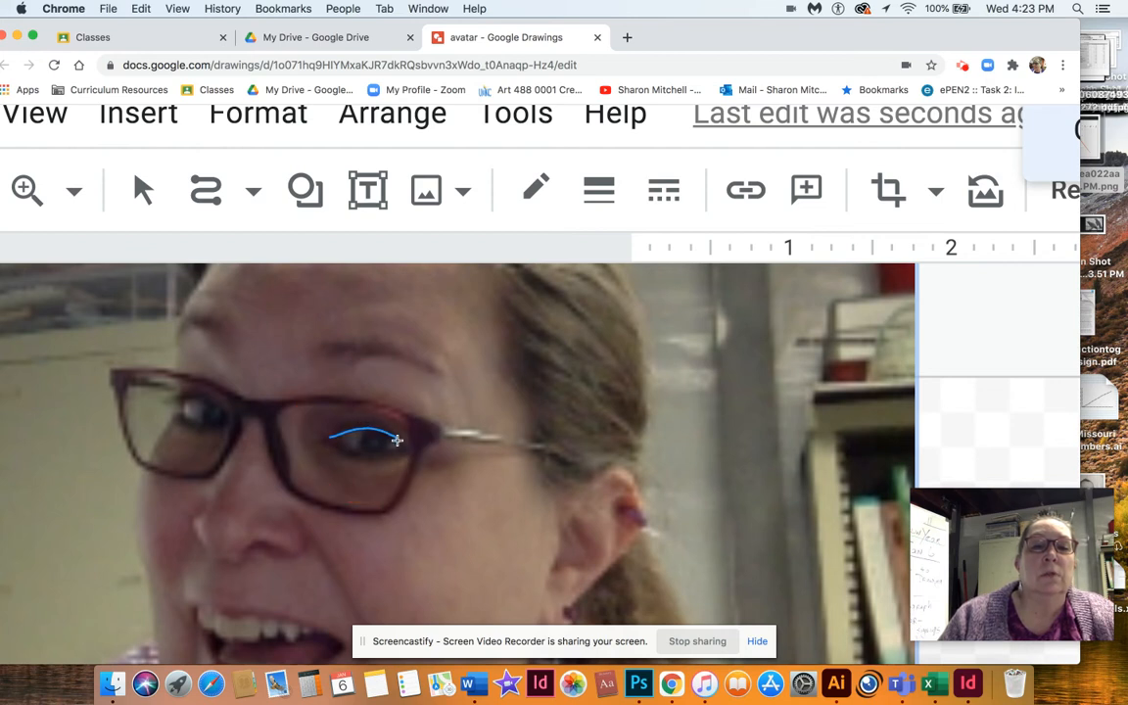
left_click(403, 450)
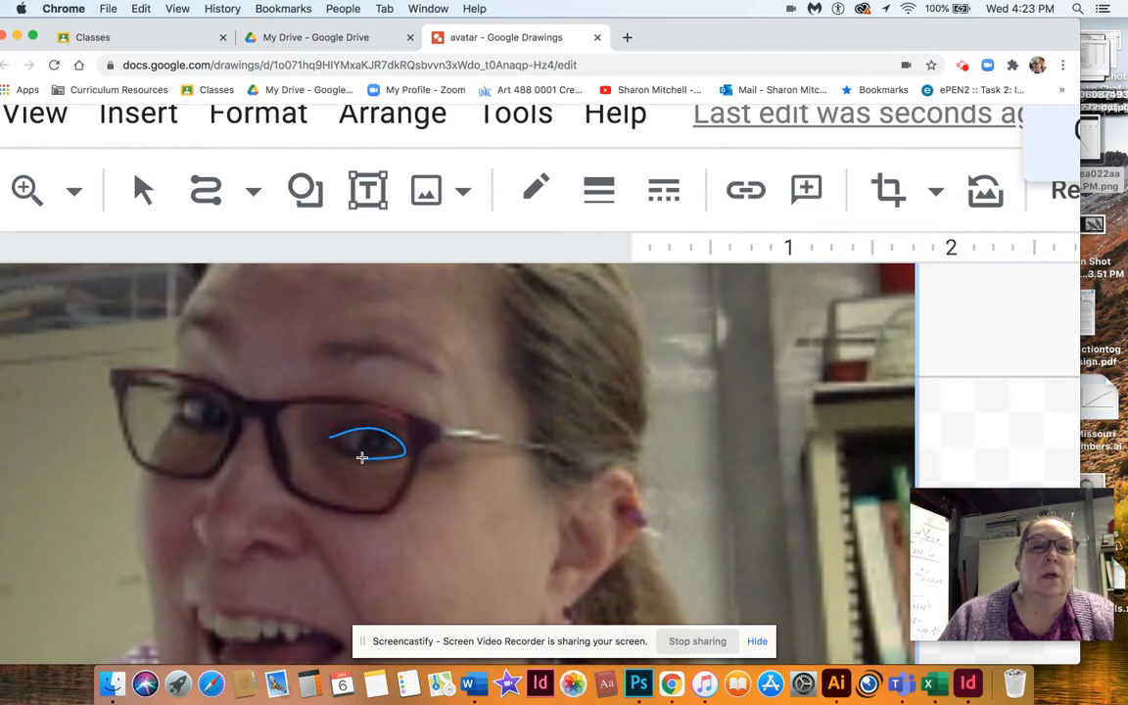
left_click(340, 451)
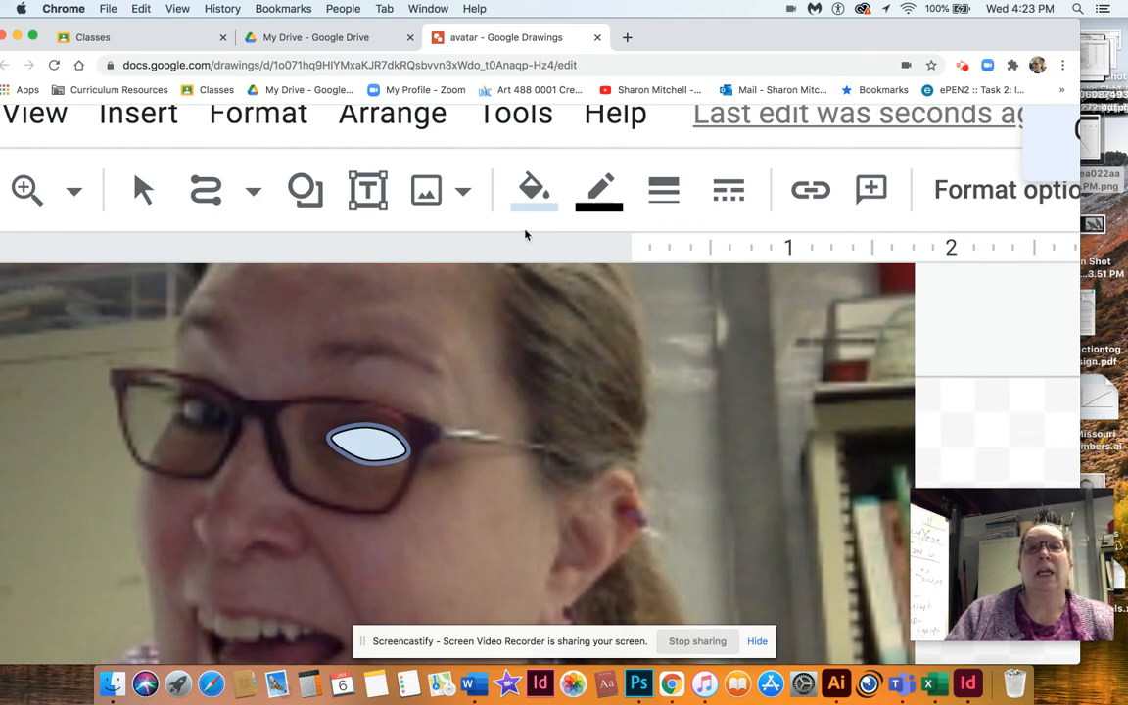
Fill the traced eye shape with white.
left_click(533, 189)
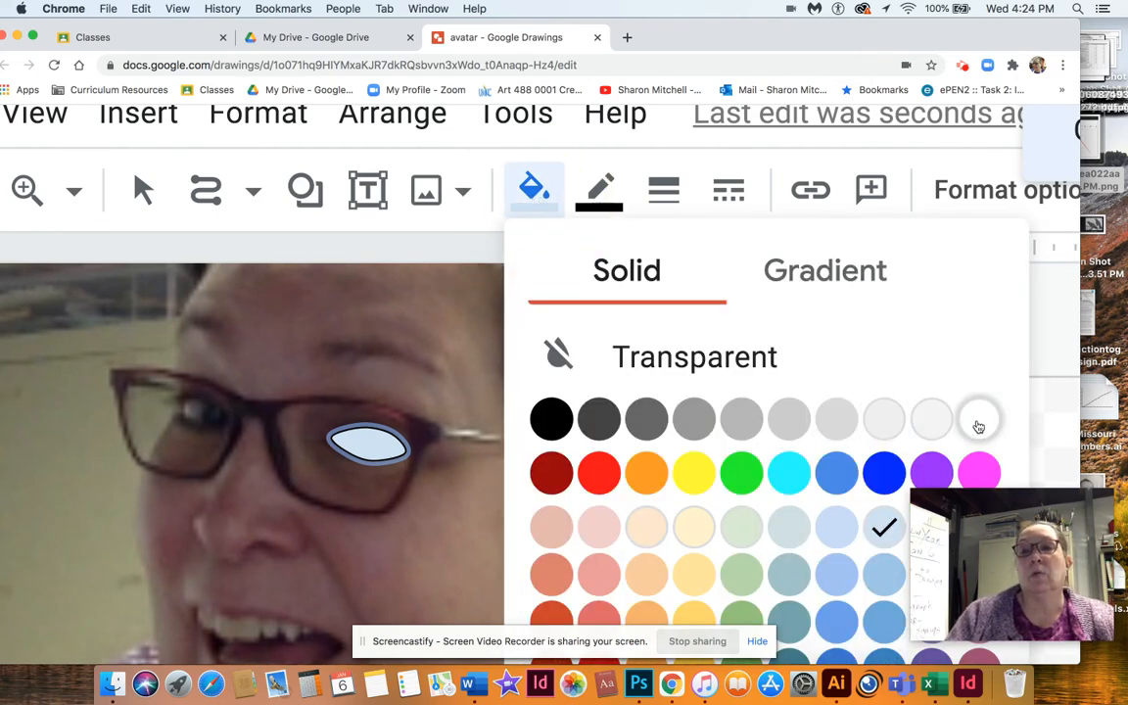
left_click(978, 421)
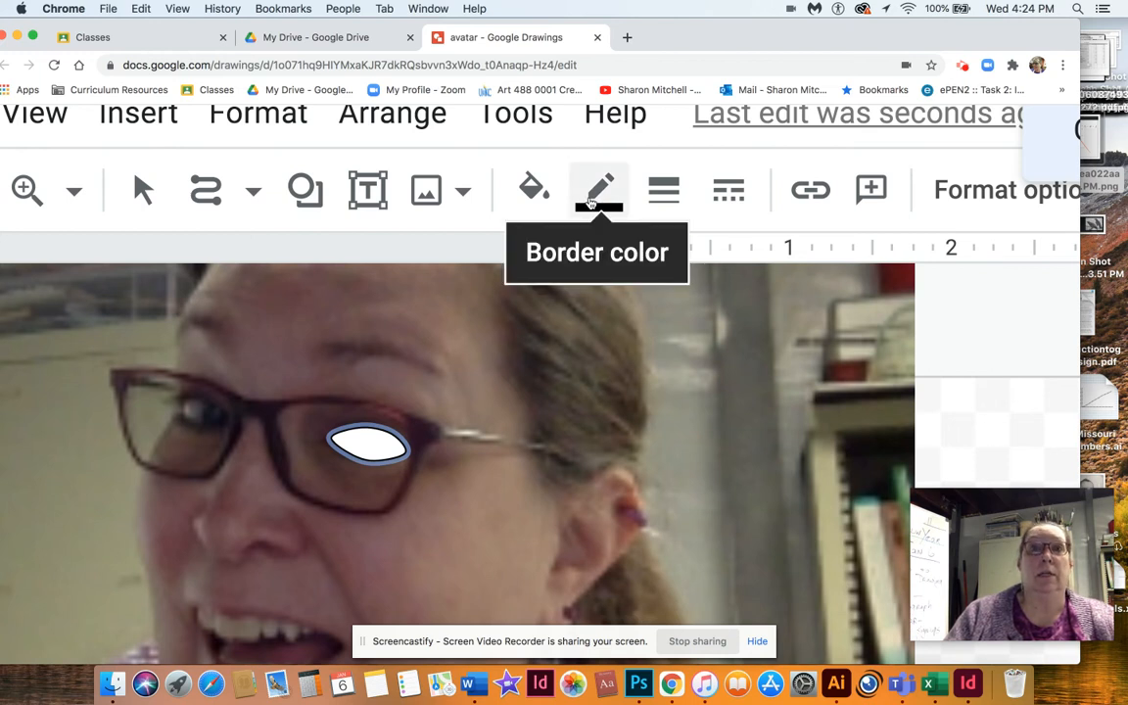
left_click(665, 192)
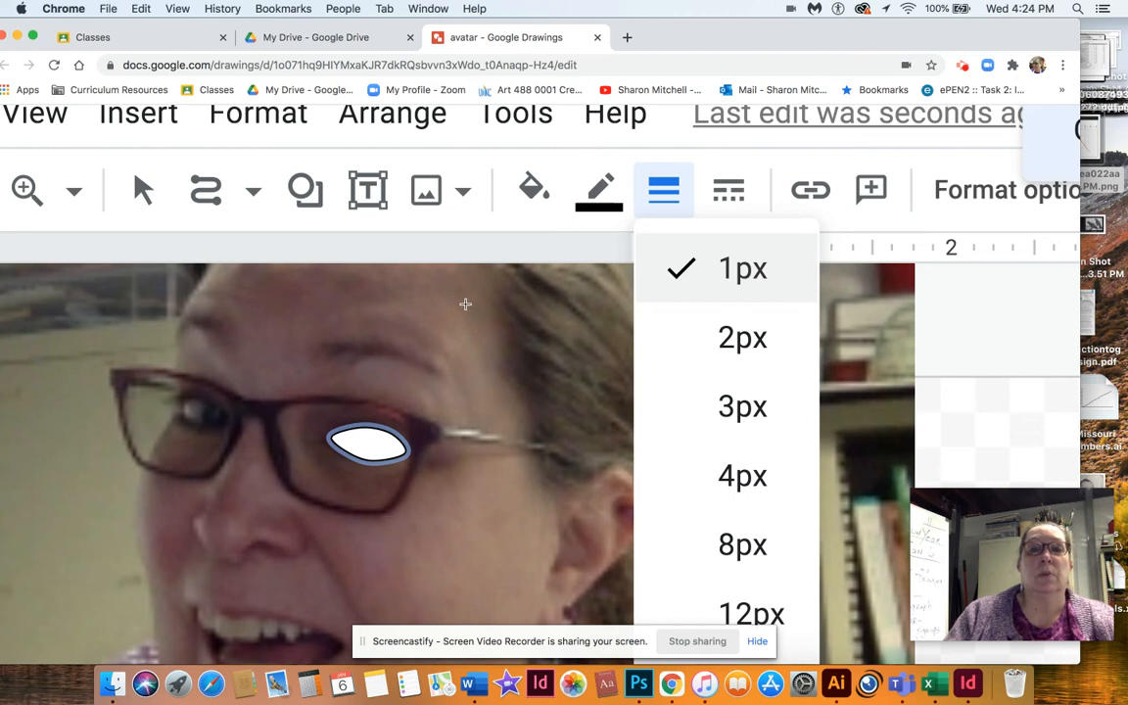
left_click(465, 304)
mouse_move(465, 304)
left_mouse_down()
mouse_move(420, 396)
mouse_move(428, 377)
left_mouse_up()
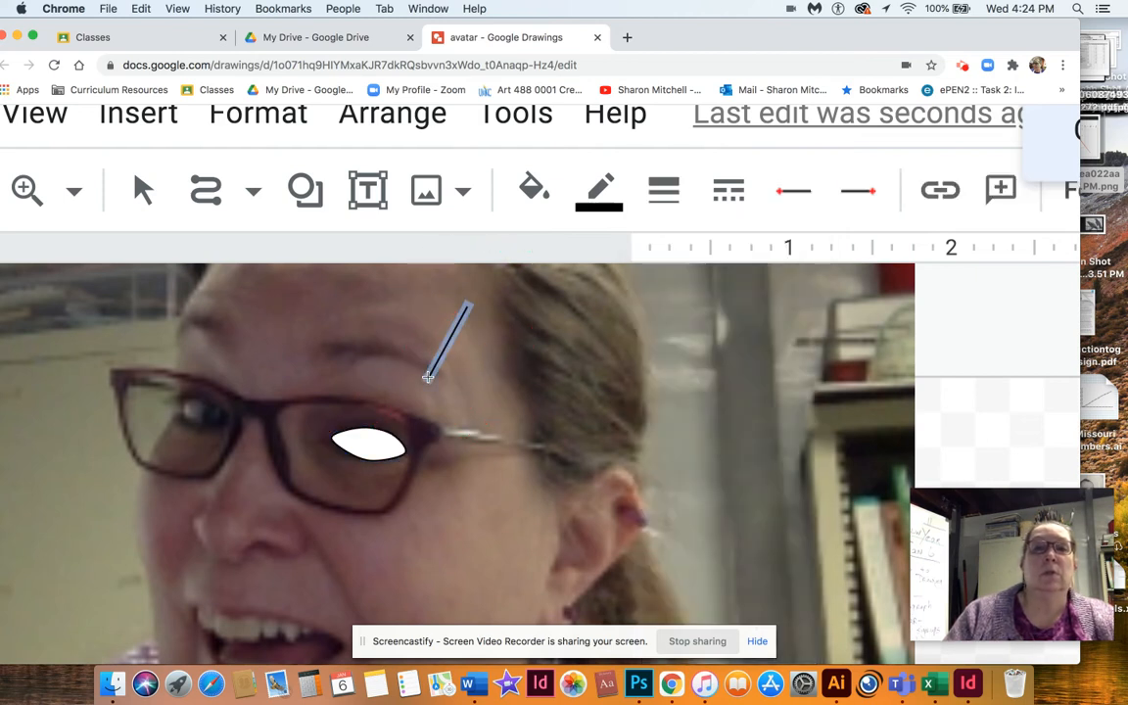
key("Delete")
left_click(428, 377)
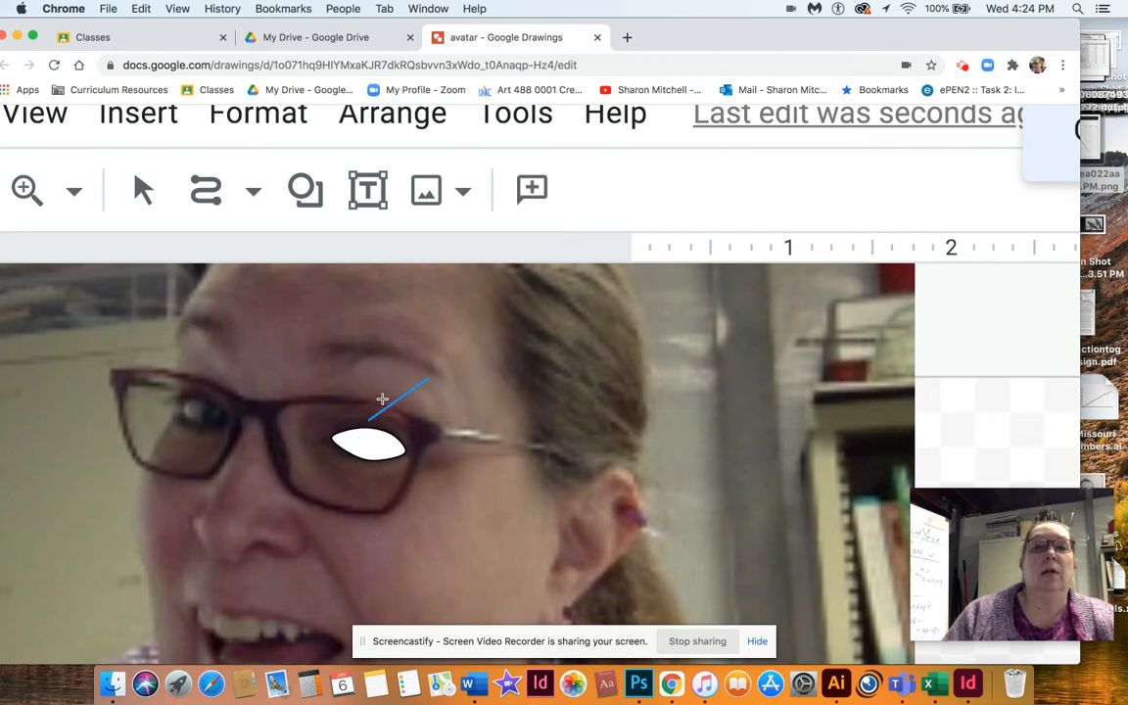
scroll(433, 377, "left", 3)
scroll(433, 377, "up", 1)
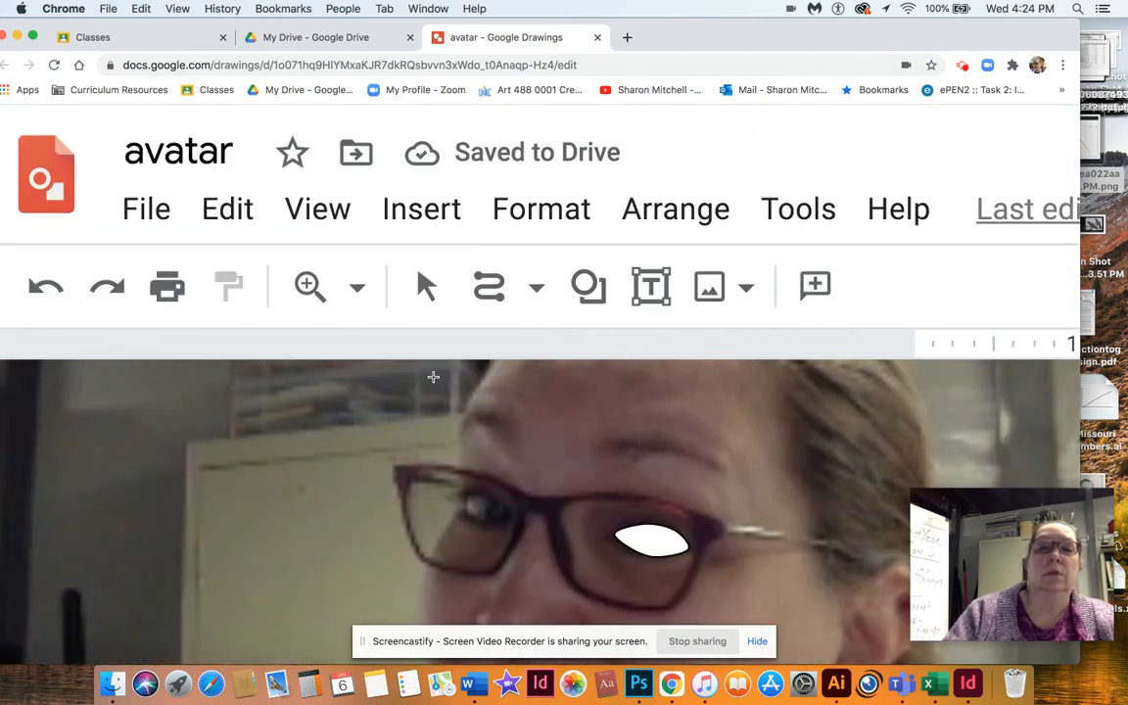
left_click(423, 288)
Move the white eye shape from the photo onto the avatar's face, between the nose side and the hair, and deselect it.
scroll(629, 433, "down", 2)
scroll(630, 433, "right", 4)
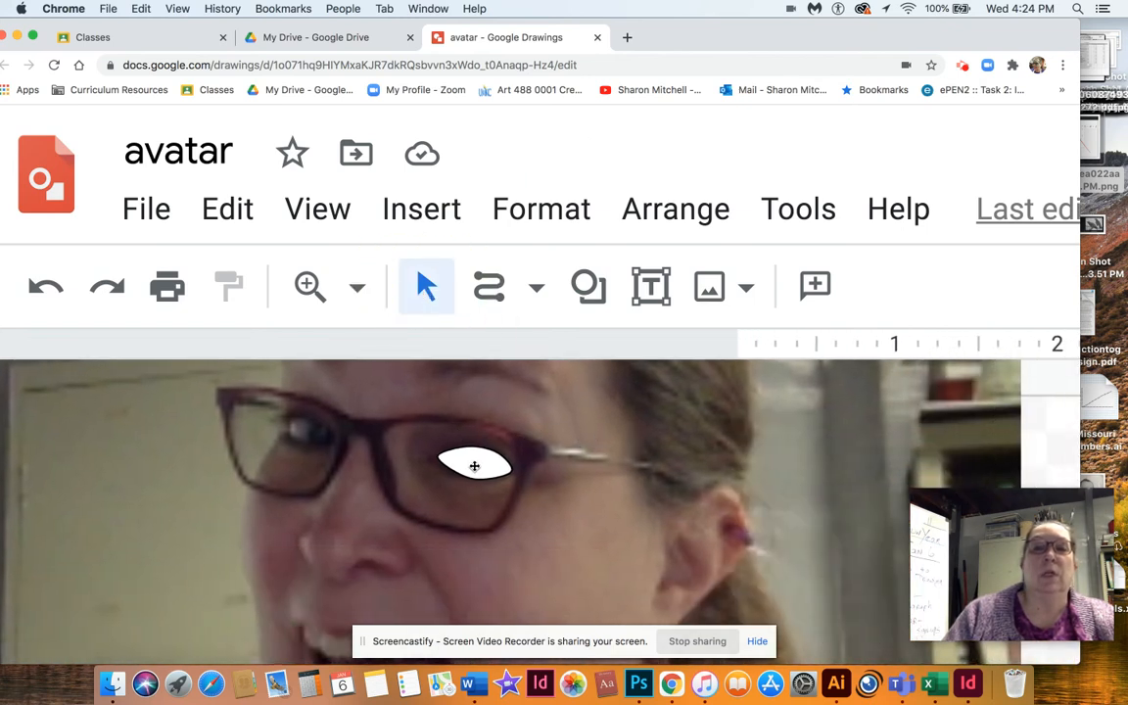
key("super+minus")
key("super+minus")
key("super+minus")
key("super+minus")
key("super+minus")
key("super+minus")
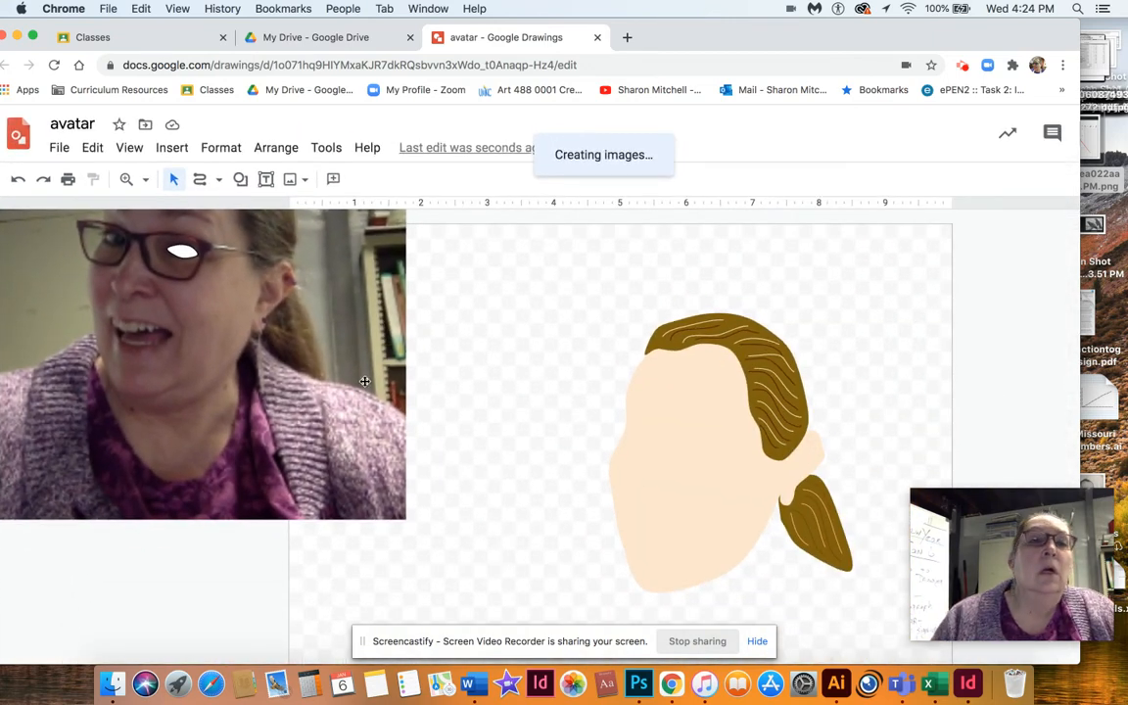
left_click_drag(183, 252, 713, 429)
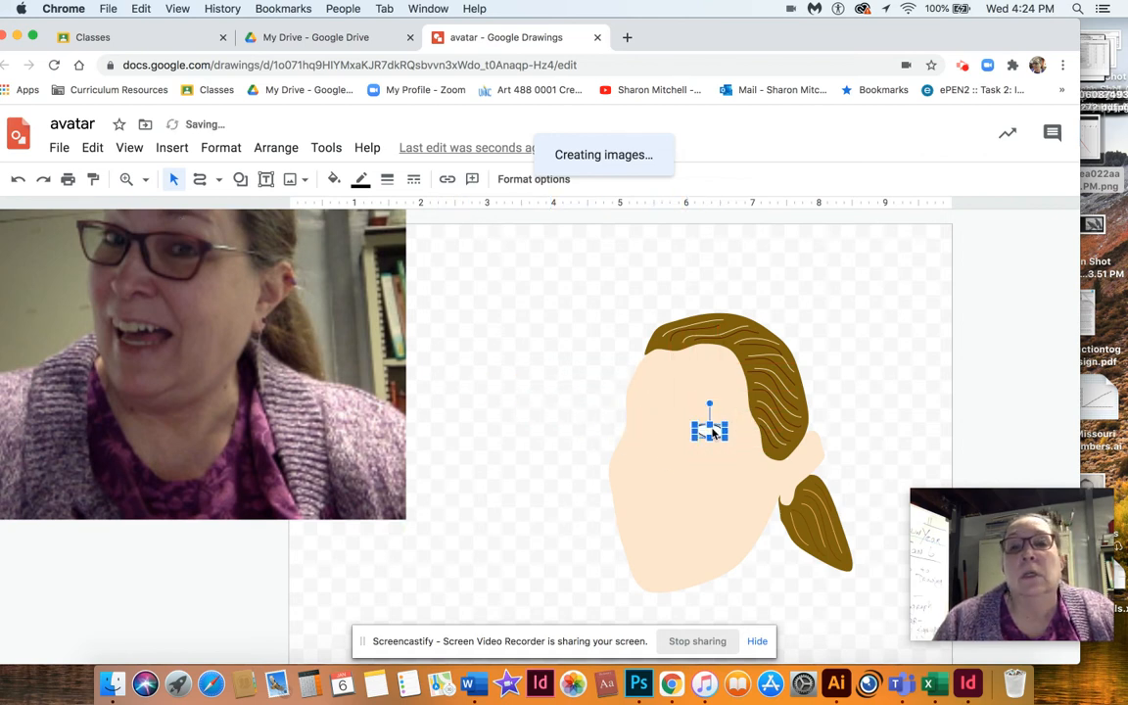
left_click(542, 360)
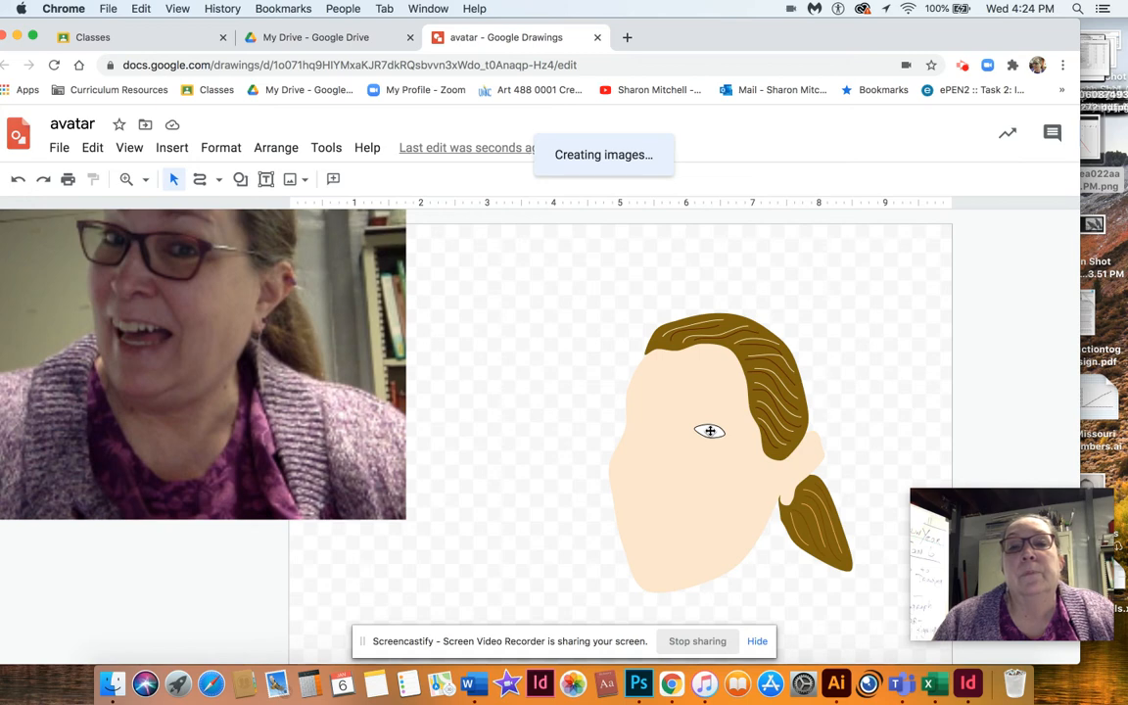
Draw a small oval shape over the middle of the avatar's white eye to form the iris.
scroll(710, 431, "up", 5)
scroll(710, 431, "up", 3)
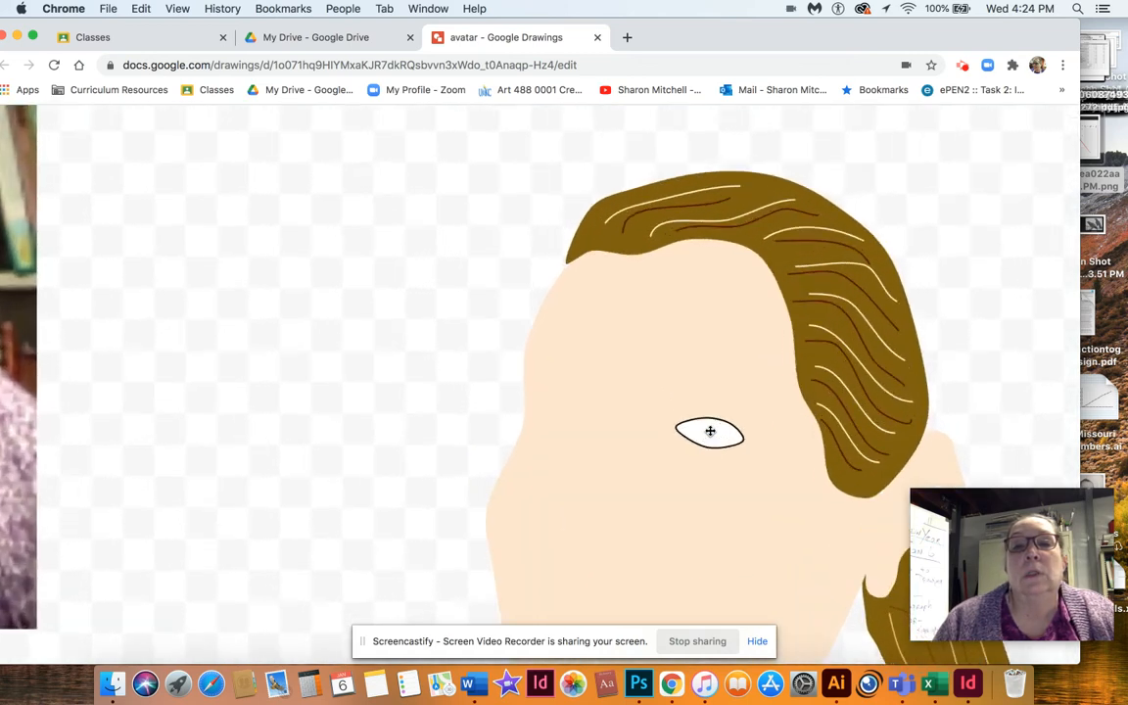
scroll(218, 279, "left", 2)
scroll(218, 279, "up", 5)
scroll(218, 279, "left", 5)
scroll(218, 279, "left", 5)
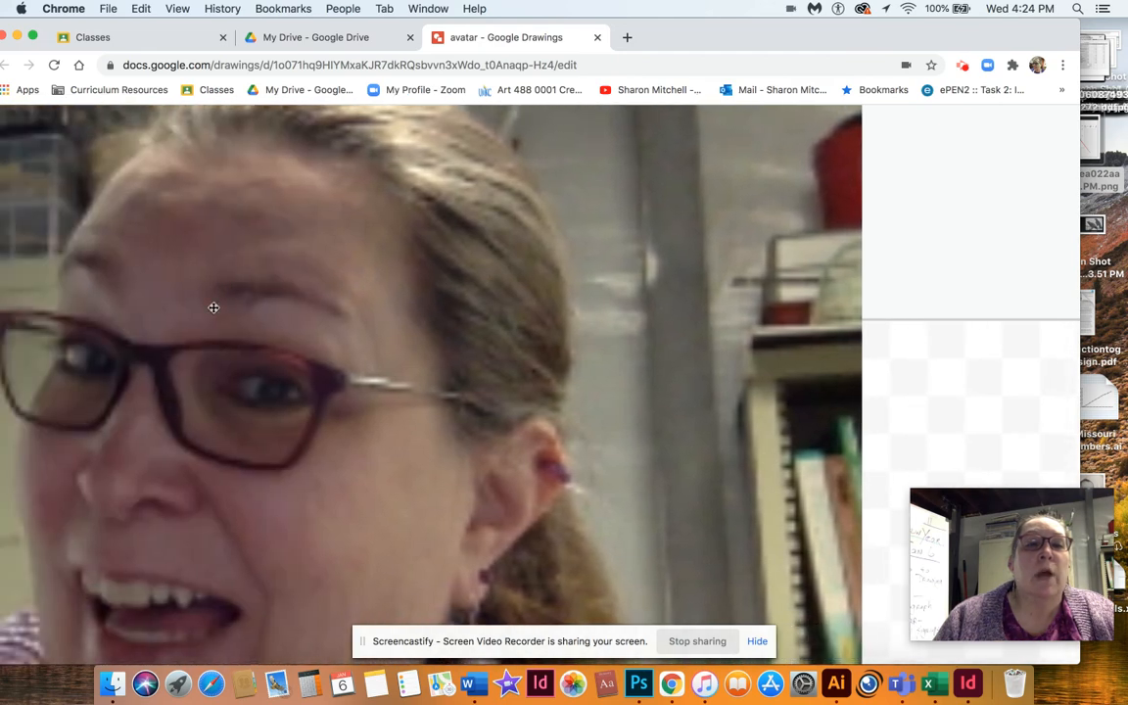
scroll(413, 334, "up", 4)
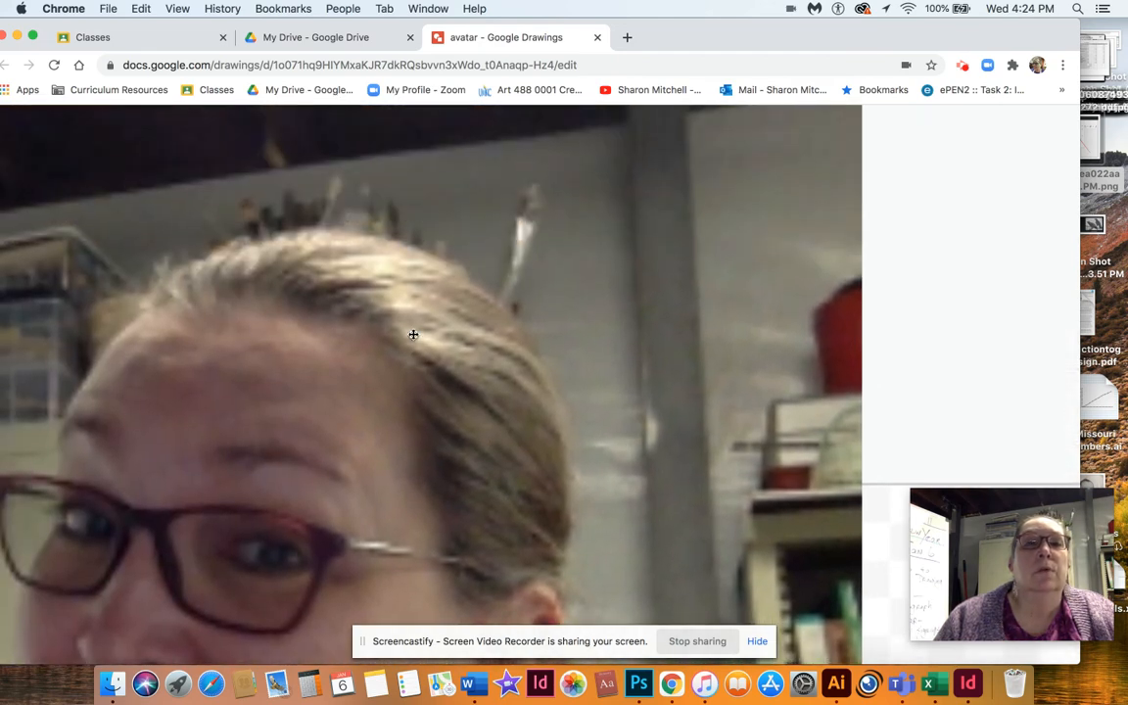
scroll(414, 334, "up", 8)
scroll(413, 337, "left", 5)
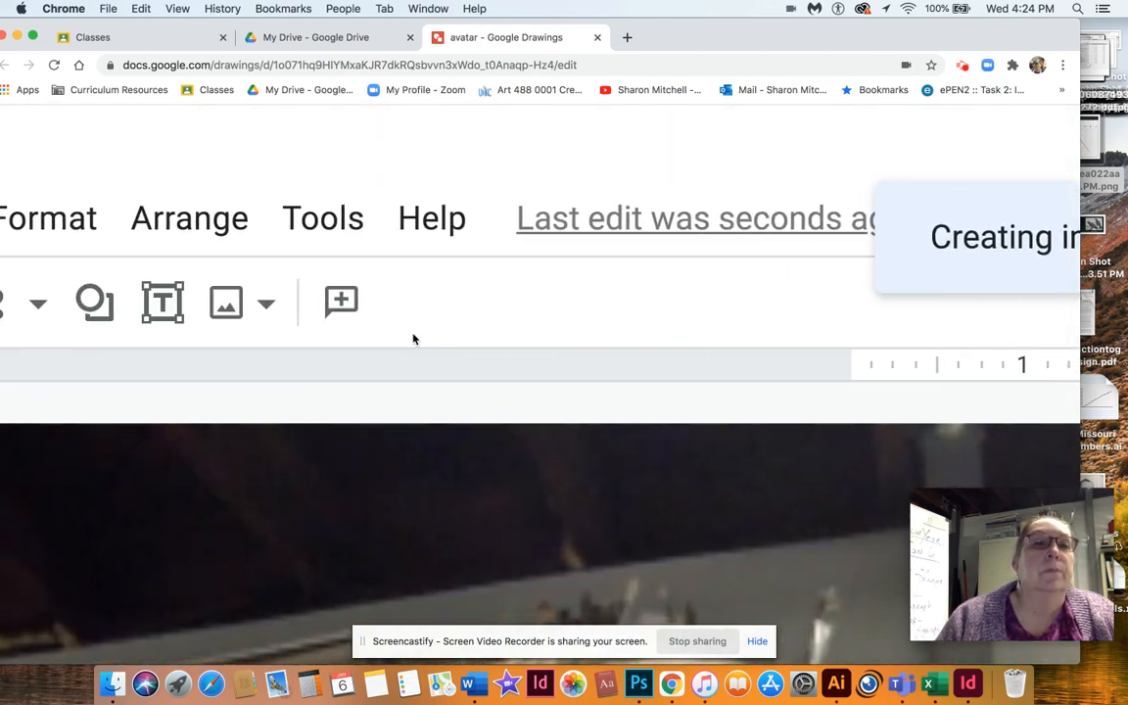
left_click(139, 300)
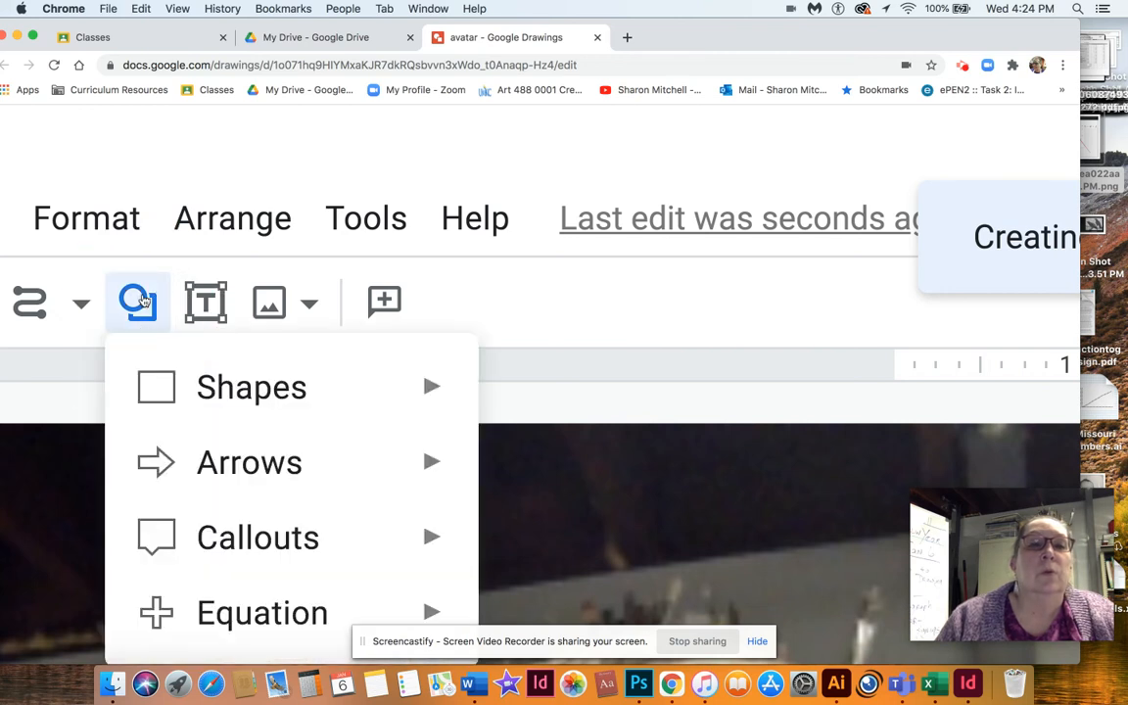
mouse_move(225, 387)
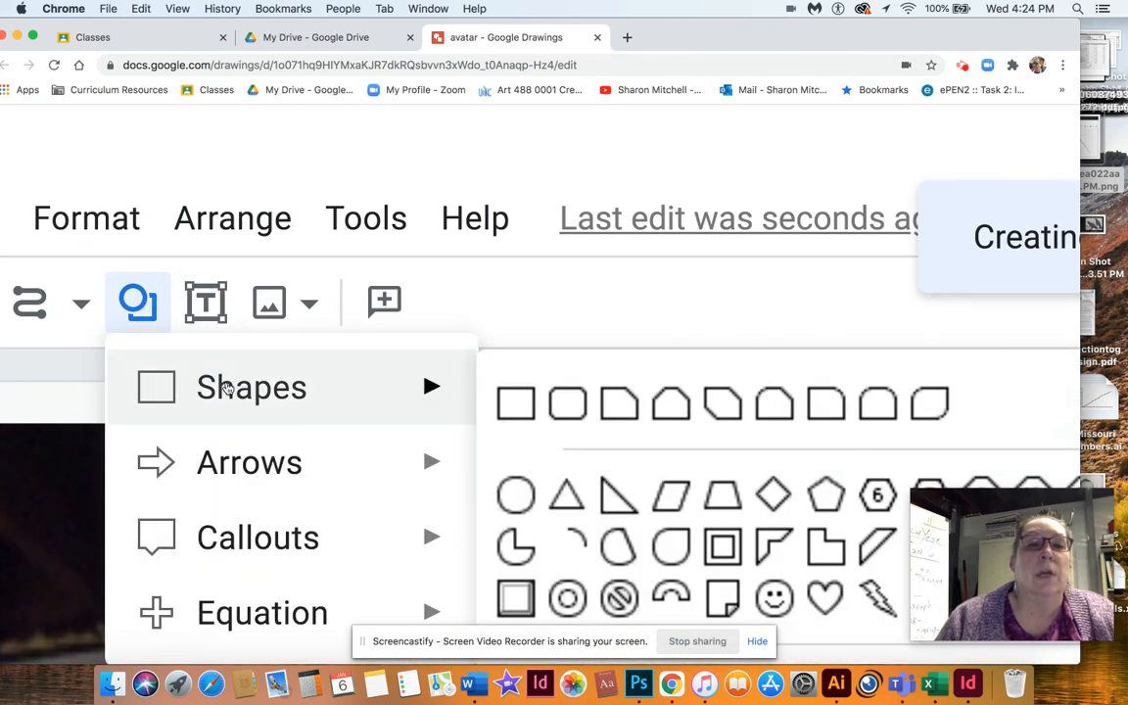
left_click(519, 490)
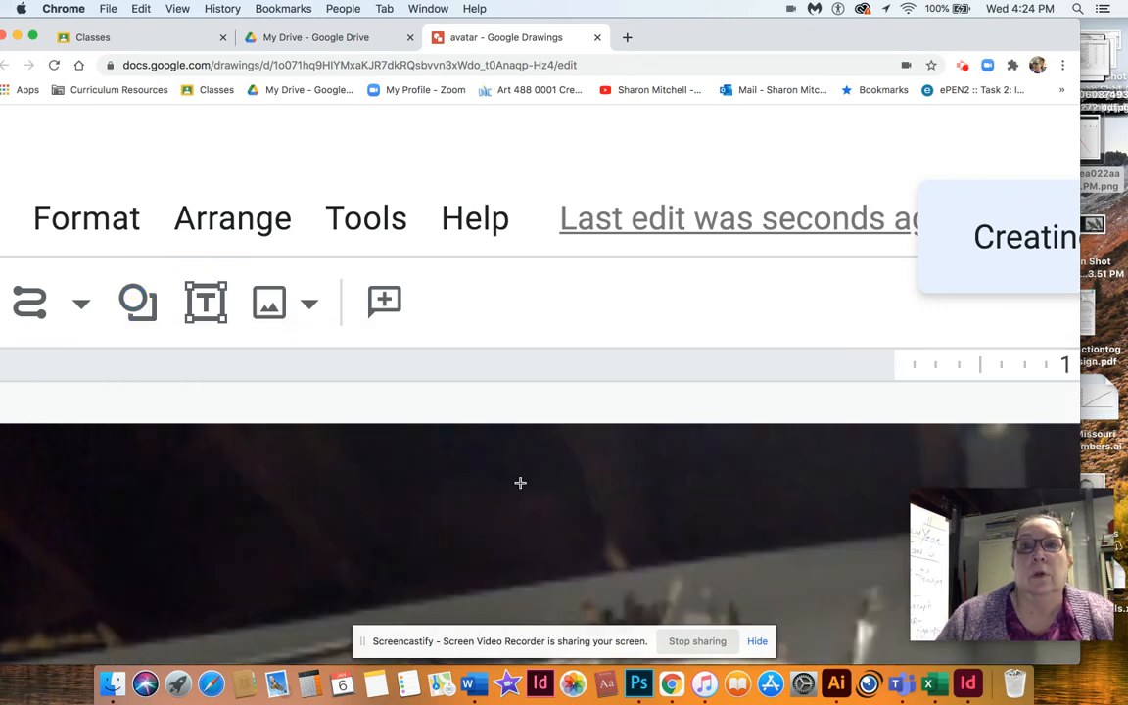
scroll(520, 483, "right", 5)
scroll(520, 482, "down", 5)
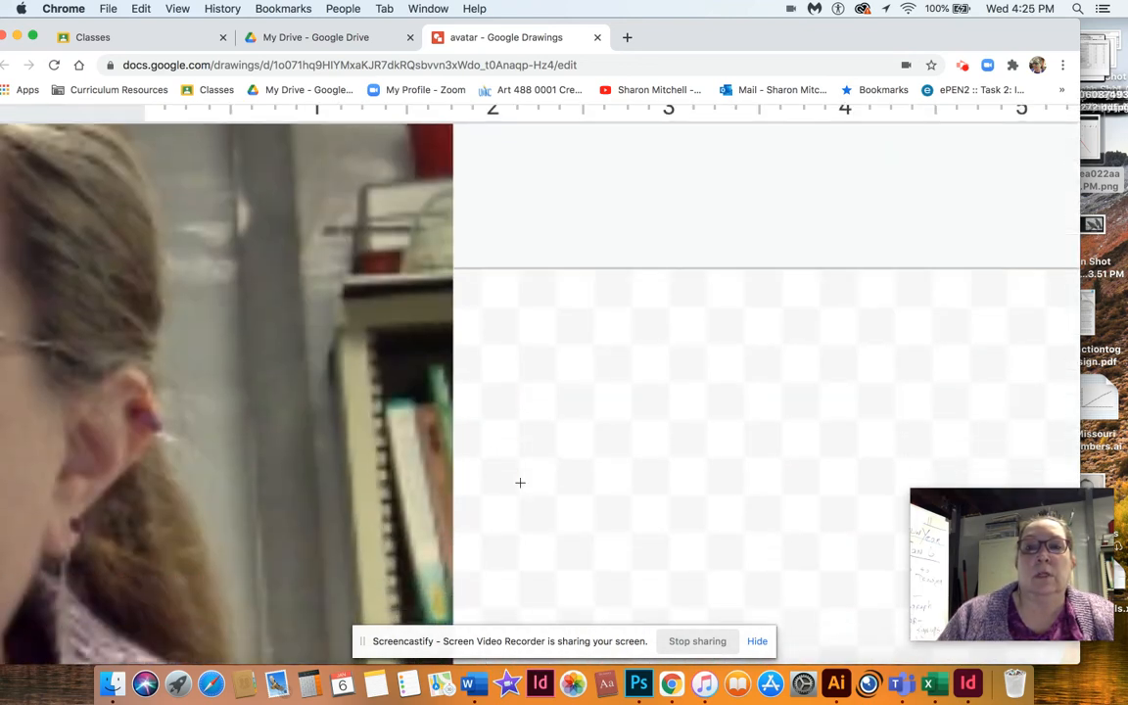
scroll(520, 483, "right", 10)
scroll(519, 483, "down", 5)
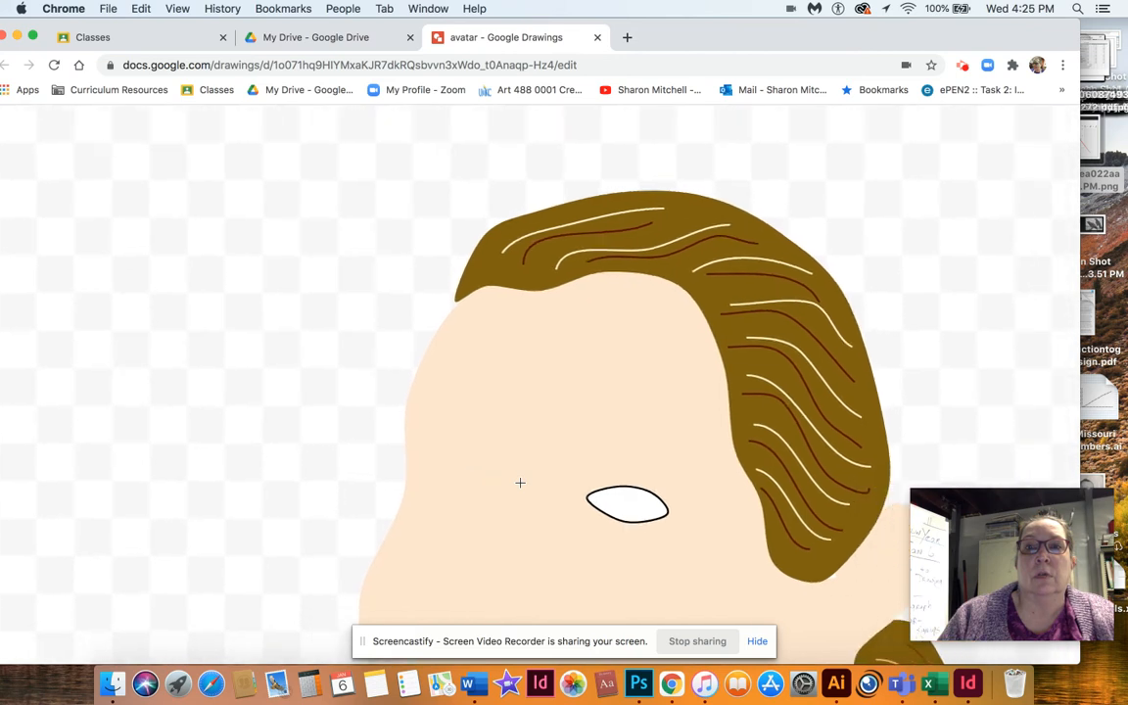
scroll(519, 483, "down", 2)
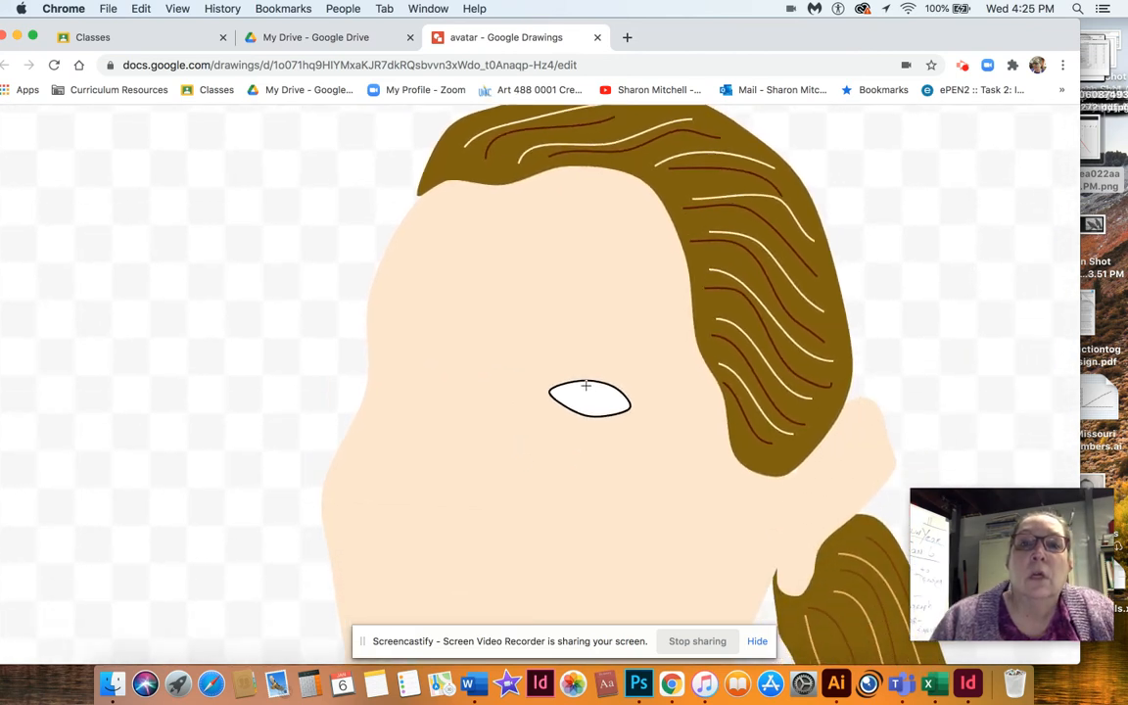
left_click_drag(580, 383, 607, 417)
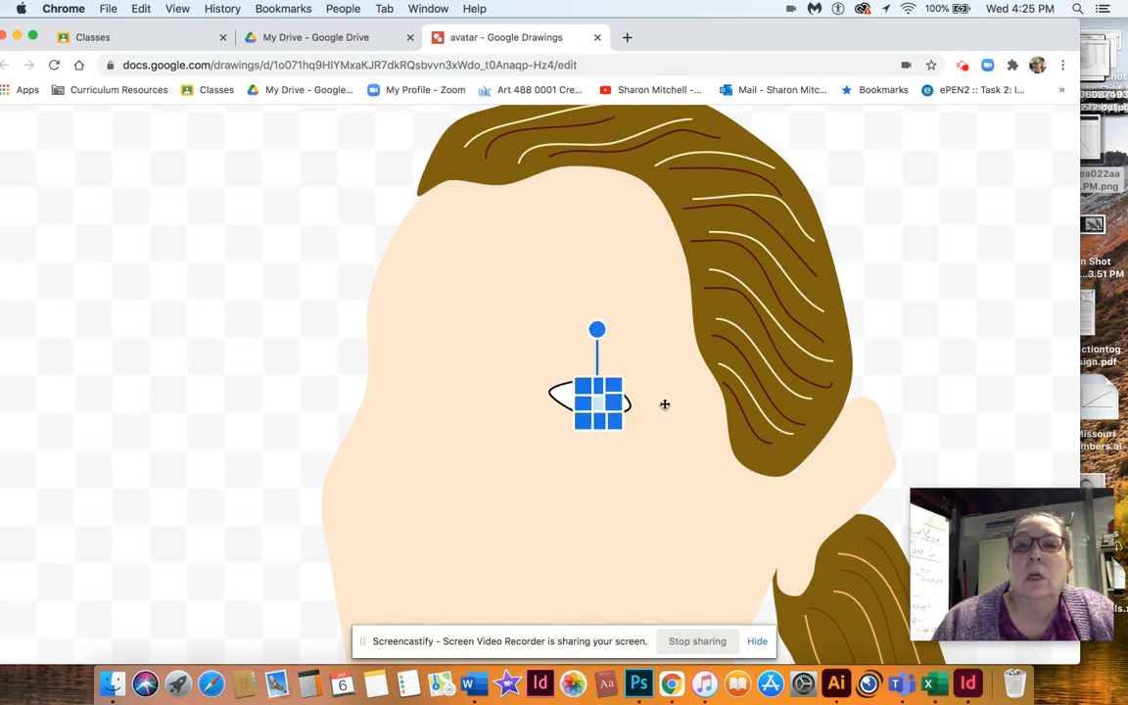
scroll(252, 174, "up", 3)
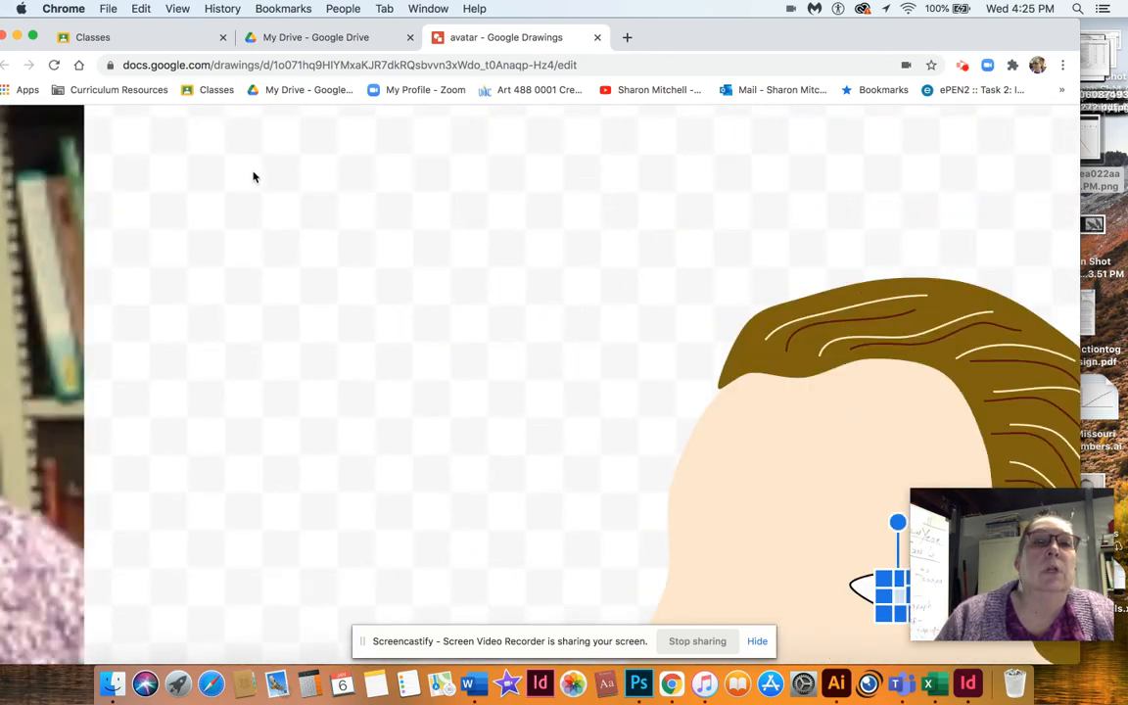
scroll(253, 177, "down", 3)
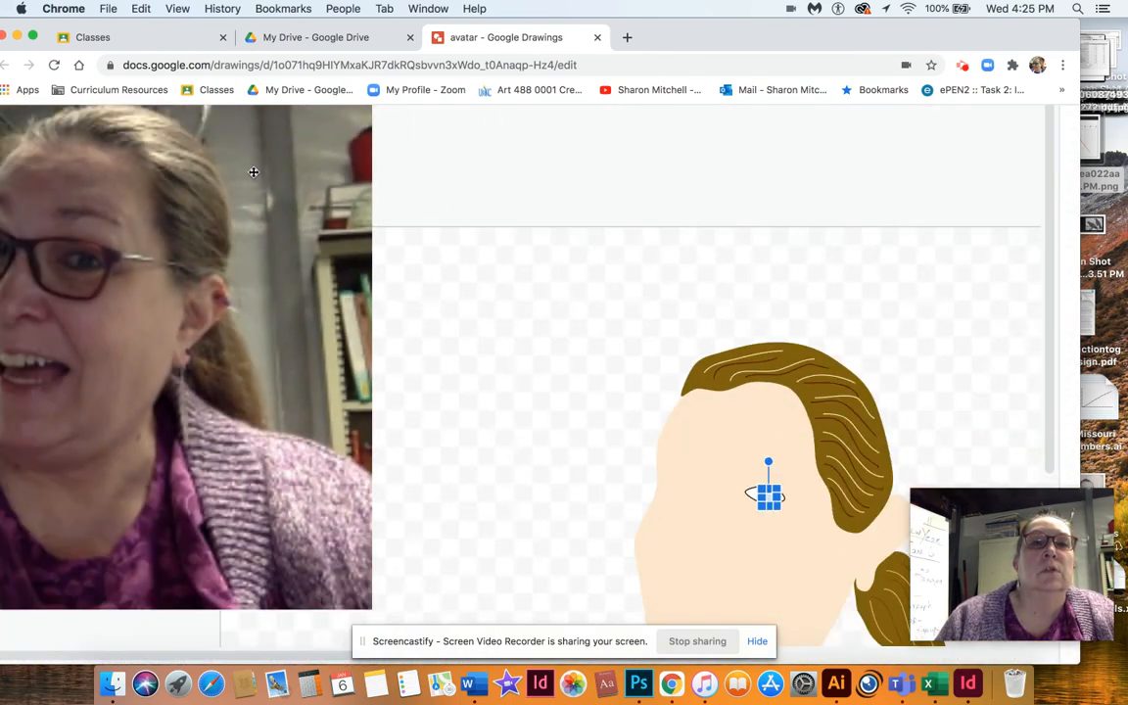
Fill the small iris oval over the avatar's white eye with black and deselect it.
scroll(253, 172, "down", 3)
left_click(294, 172)
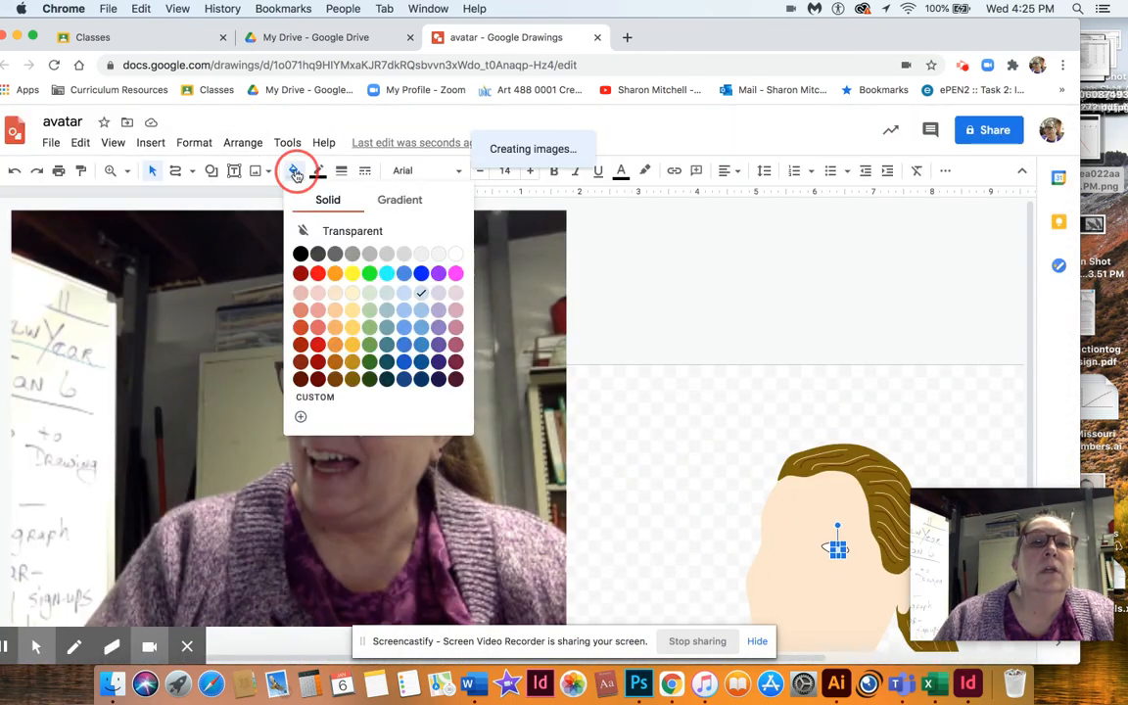
left_click(301, 254)
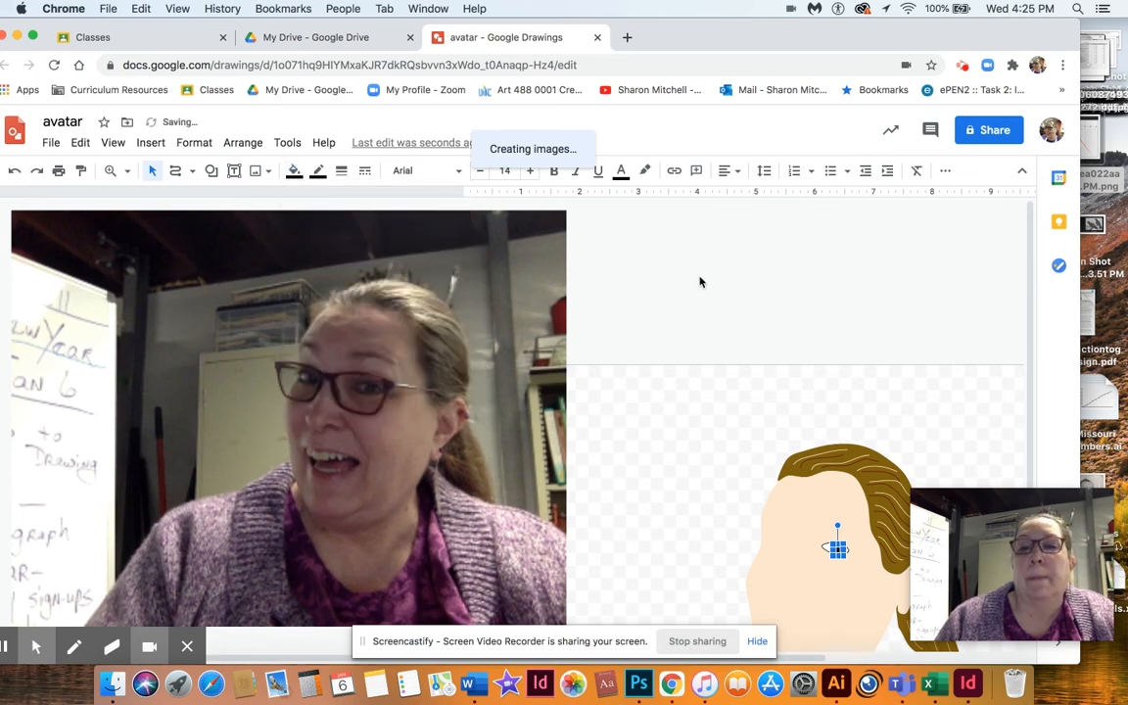
scroll(727, 278, "right", 5)
scroll(728, 278, "down", 2)
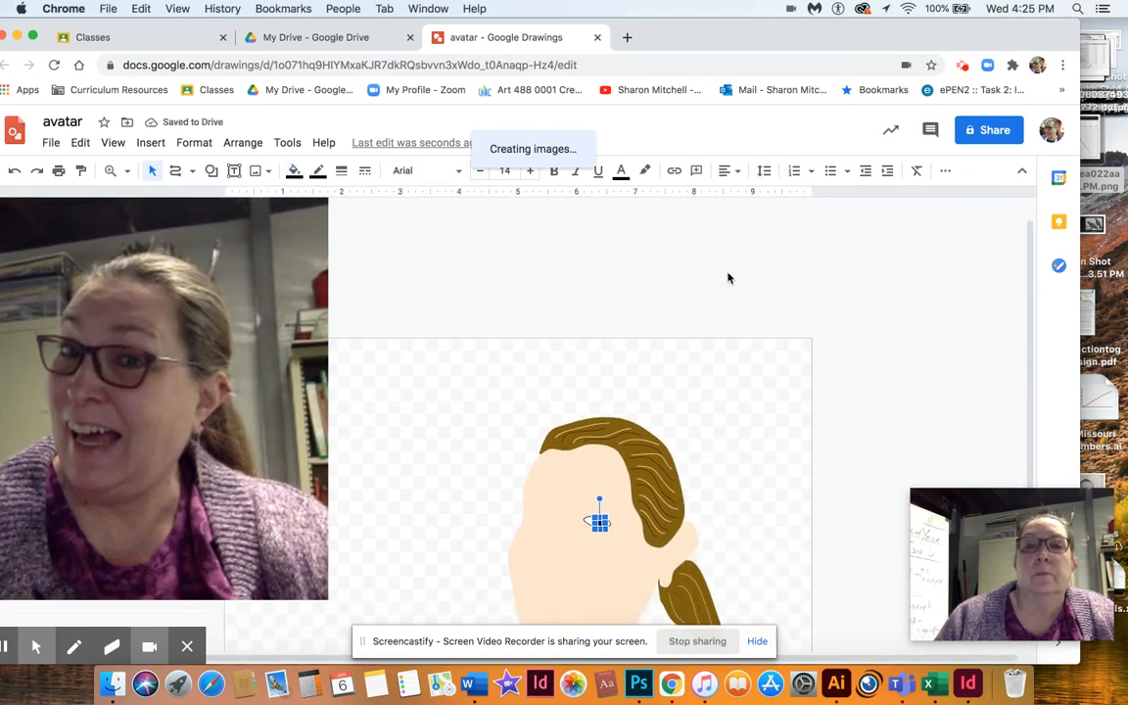
scroll(728, 278, "up", 5)
scroll(728, 278, "up", 3)
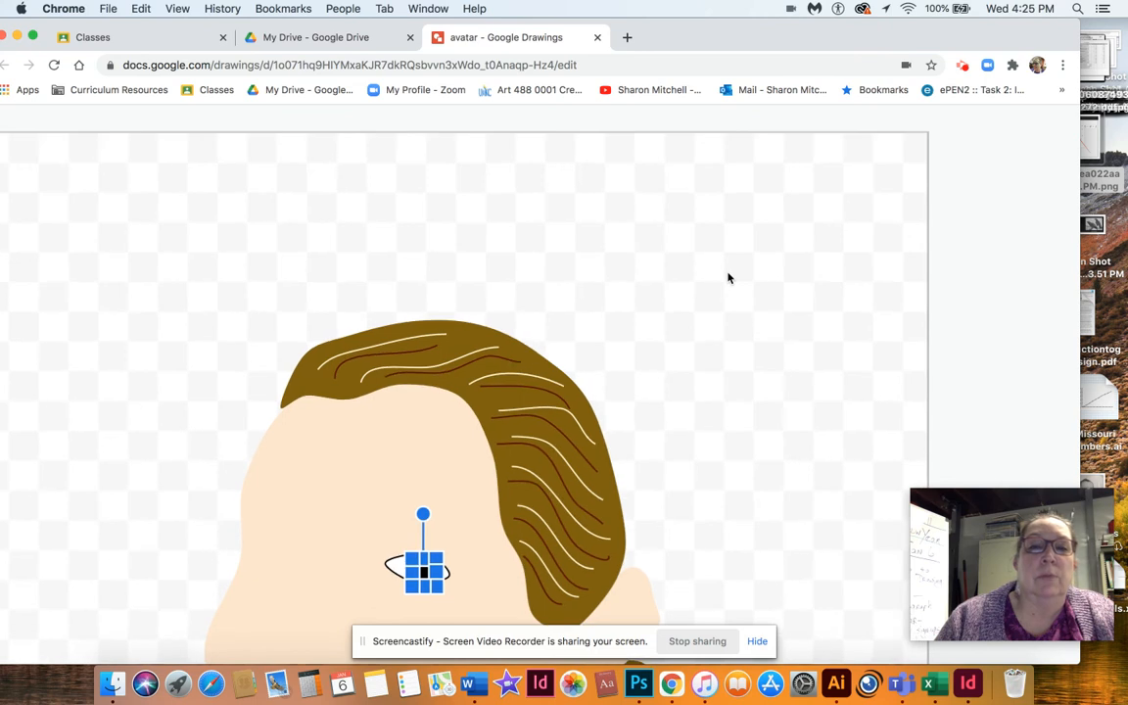
scroll(728, 278, "down", 3)
left_click(727, 278)
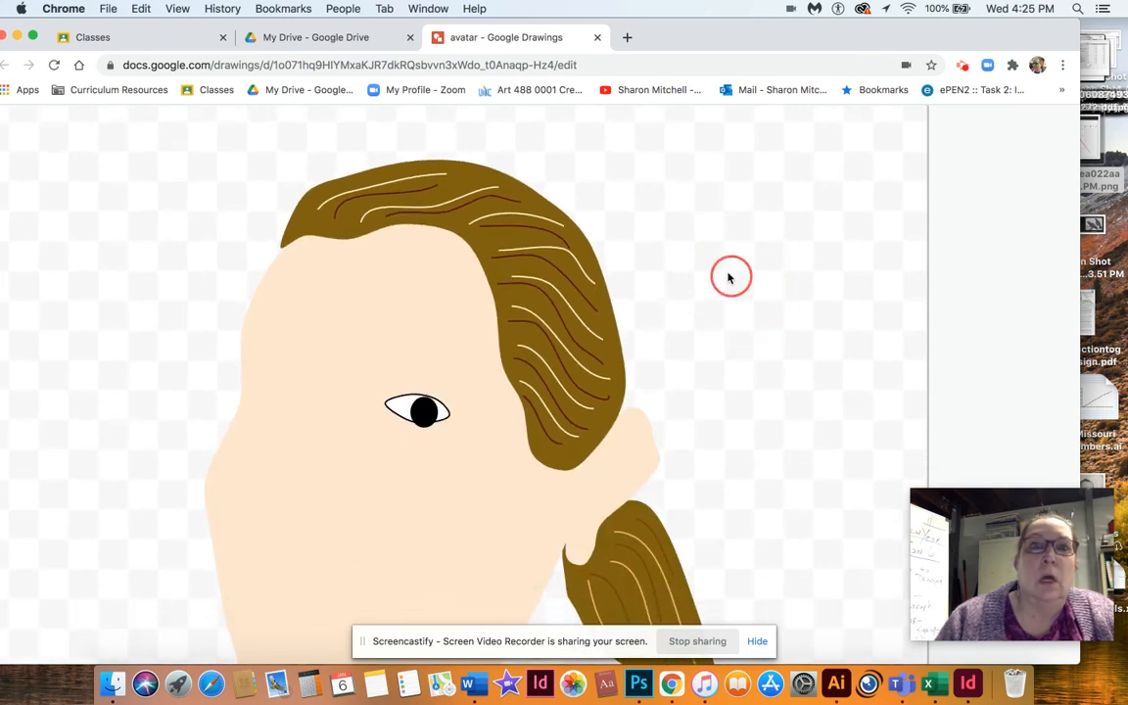
Move the black circle slightly toward the nose side and up to center it on the white eye shape.
left_click(423, 412)
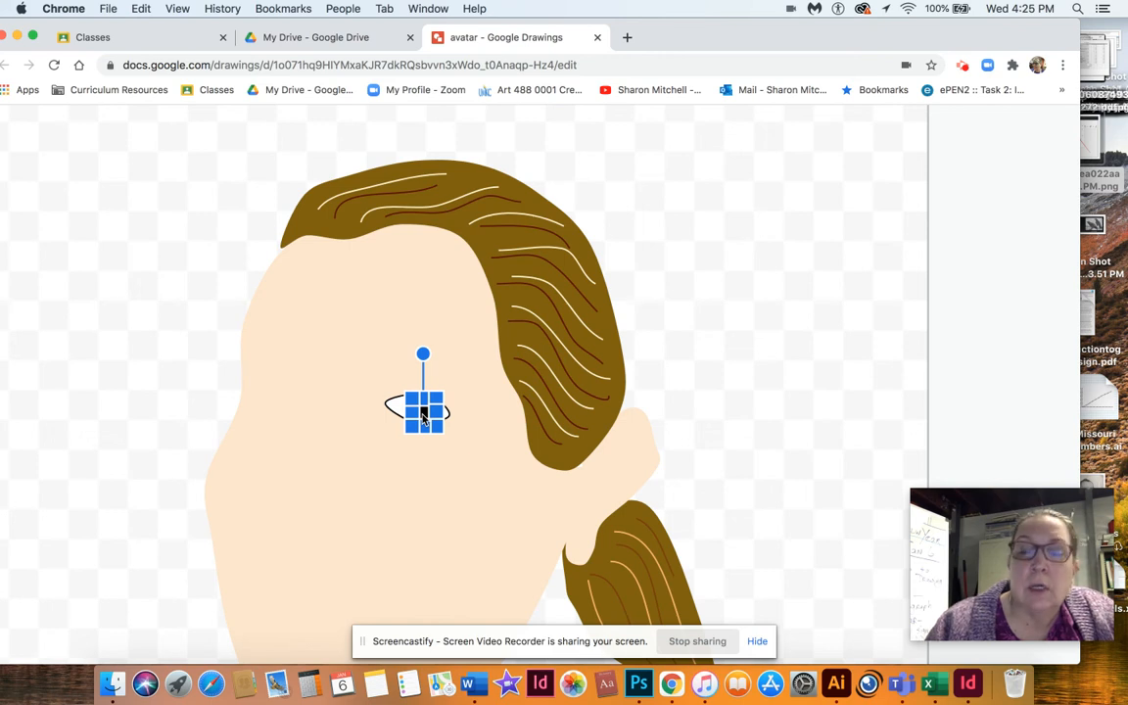
scroll(423, 413, "up", 2)
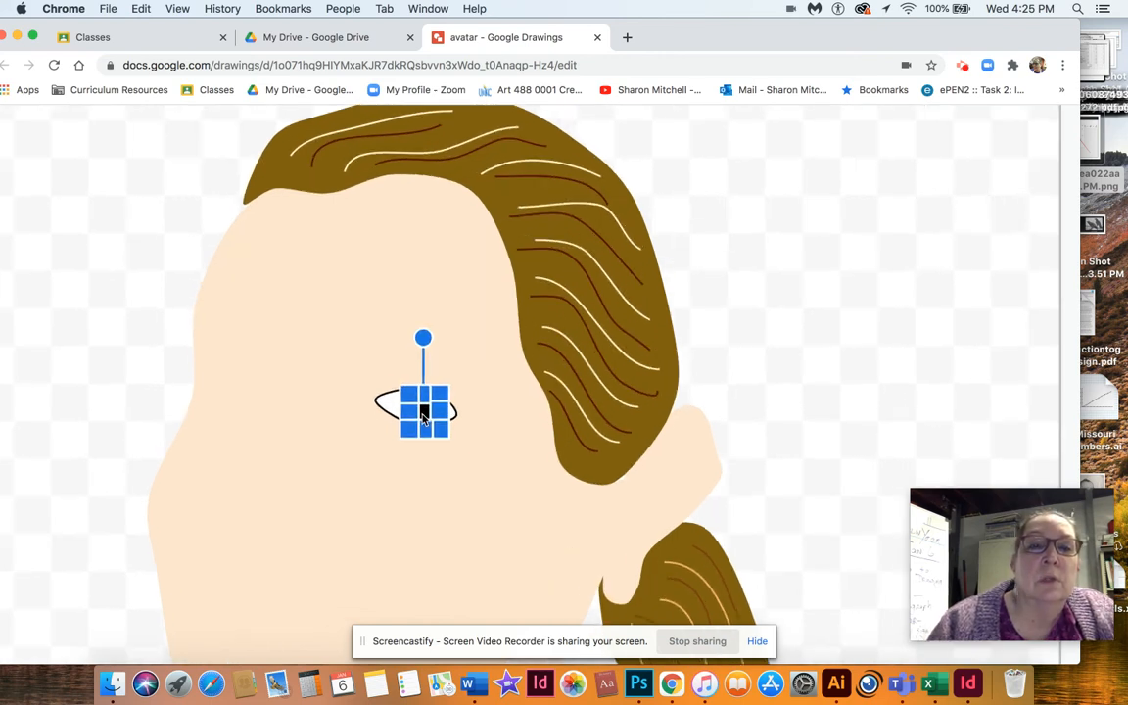
left_click(849, 291)
scroll(754, 377, "left", 1)
scroll(755, 377, "left", 1)
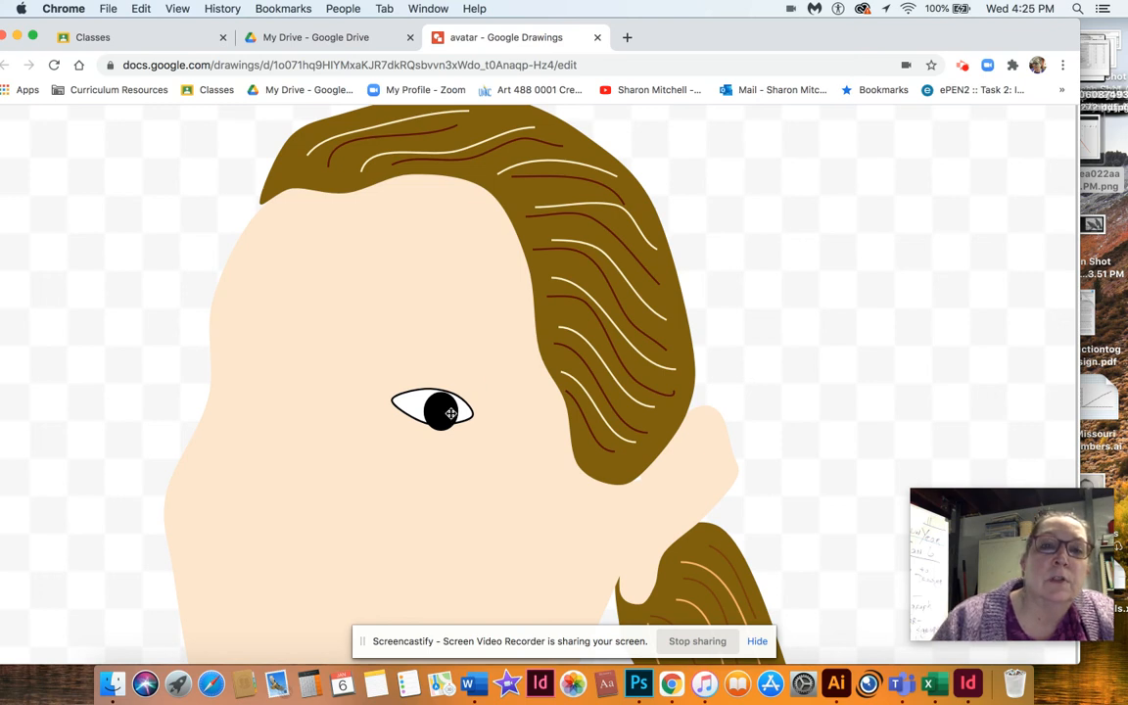
left_click_drag(446, 410, 441, 407)
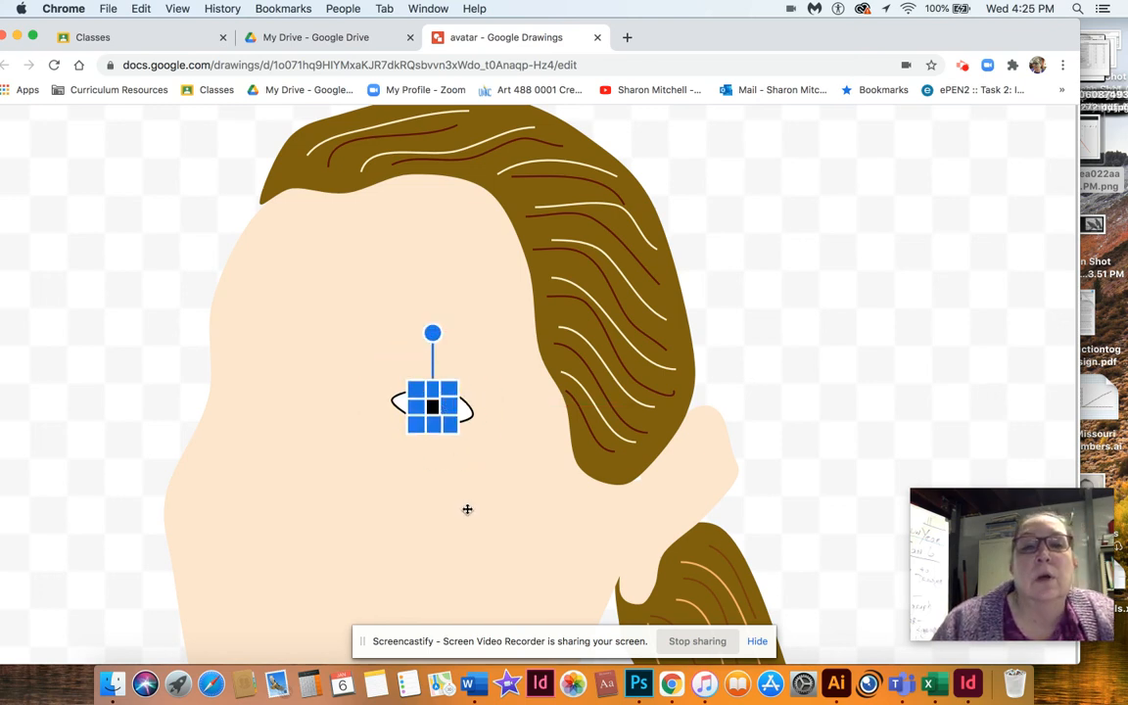
left_click(878, 296)
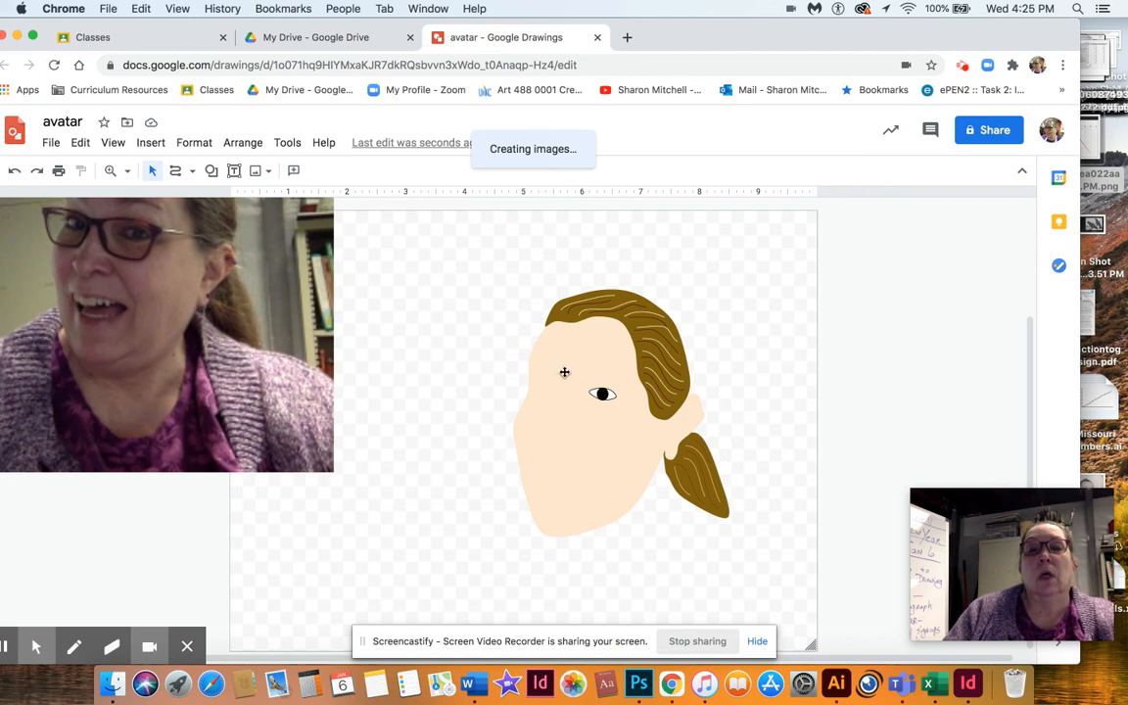
Shrink the black eye circle slightly from its upper corner nearest the nose, keeping it over the white of the eye.
left_click(602, 392)
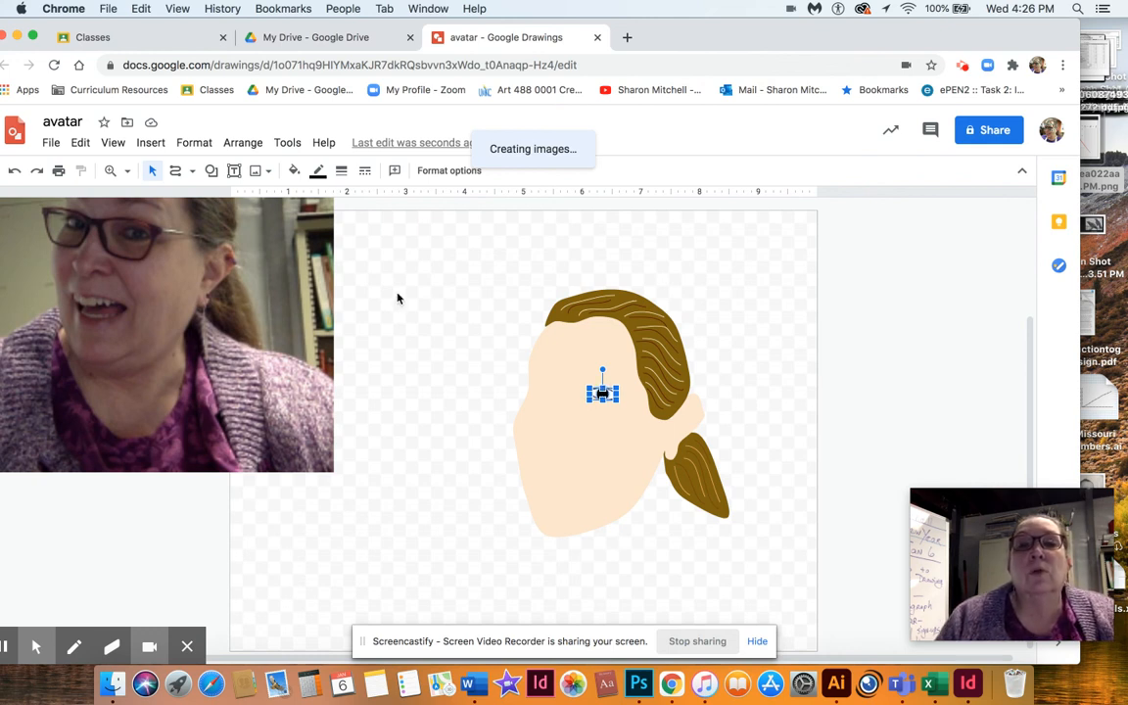
left_click(453, 300)
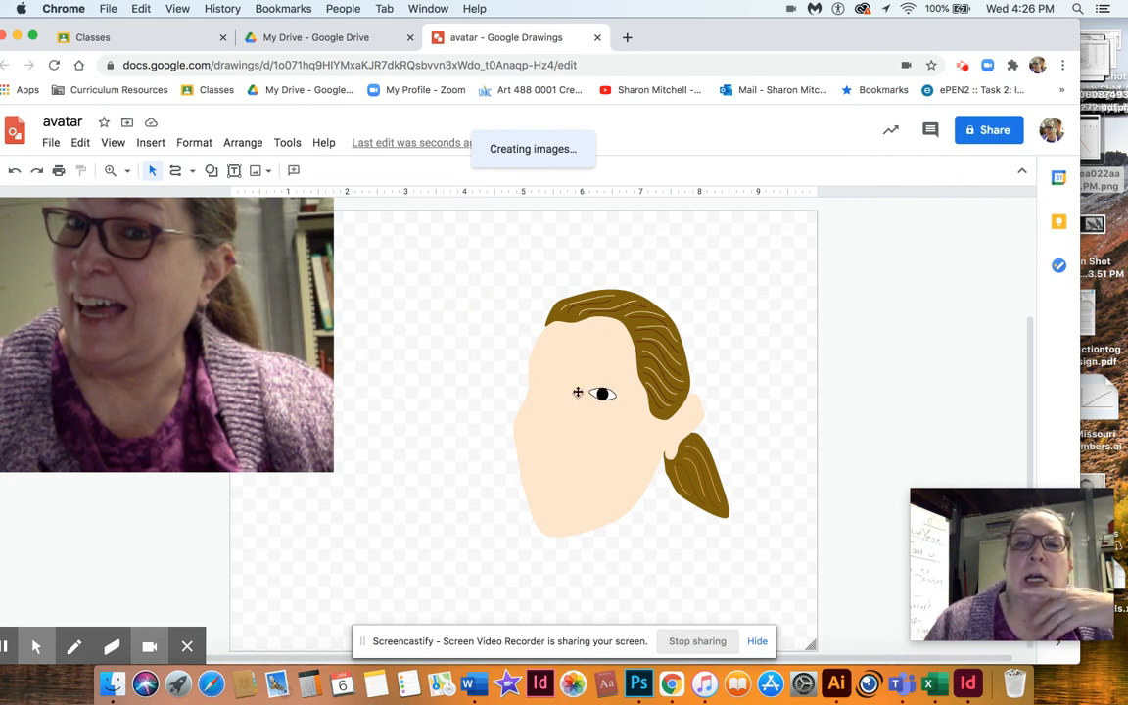
left_click(602, 394)
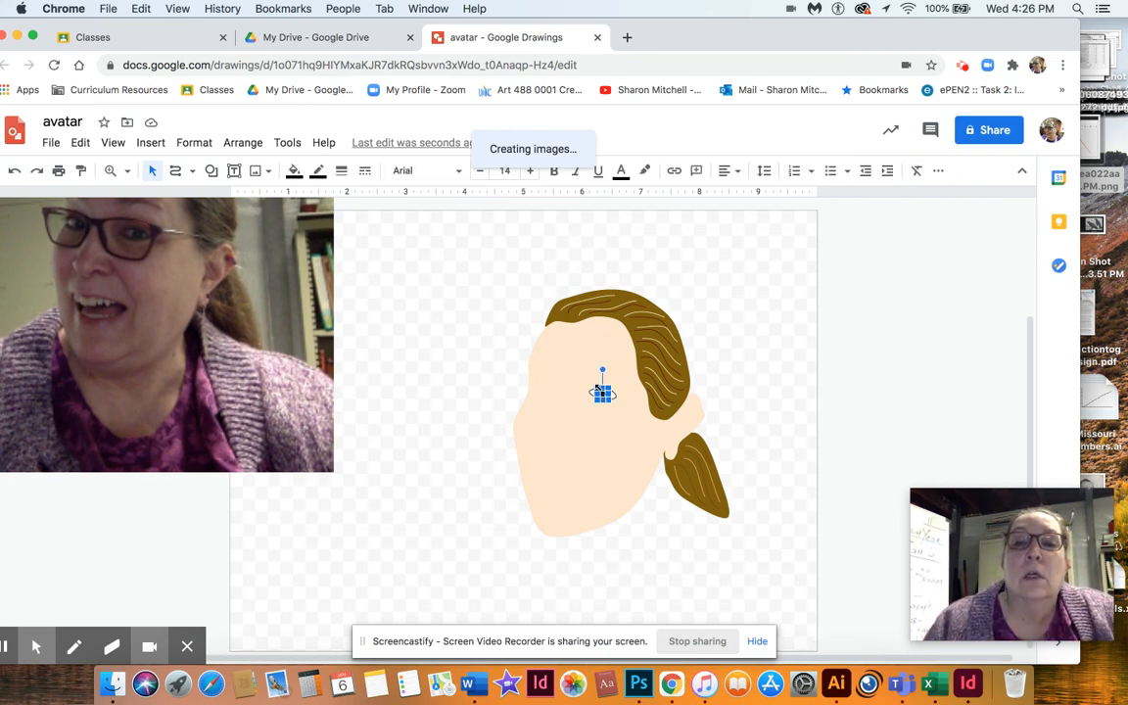
scroll(594, 390, "up", 5)
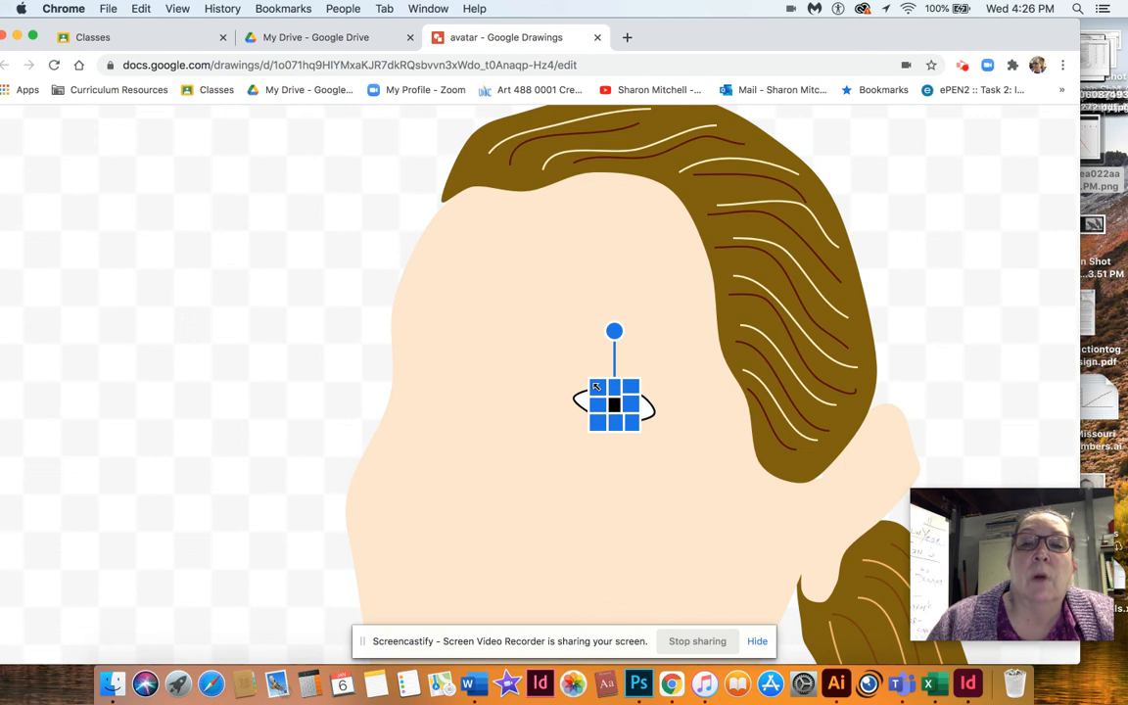
left_click_drag(589, 380, 602, 392)
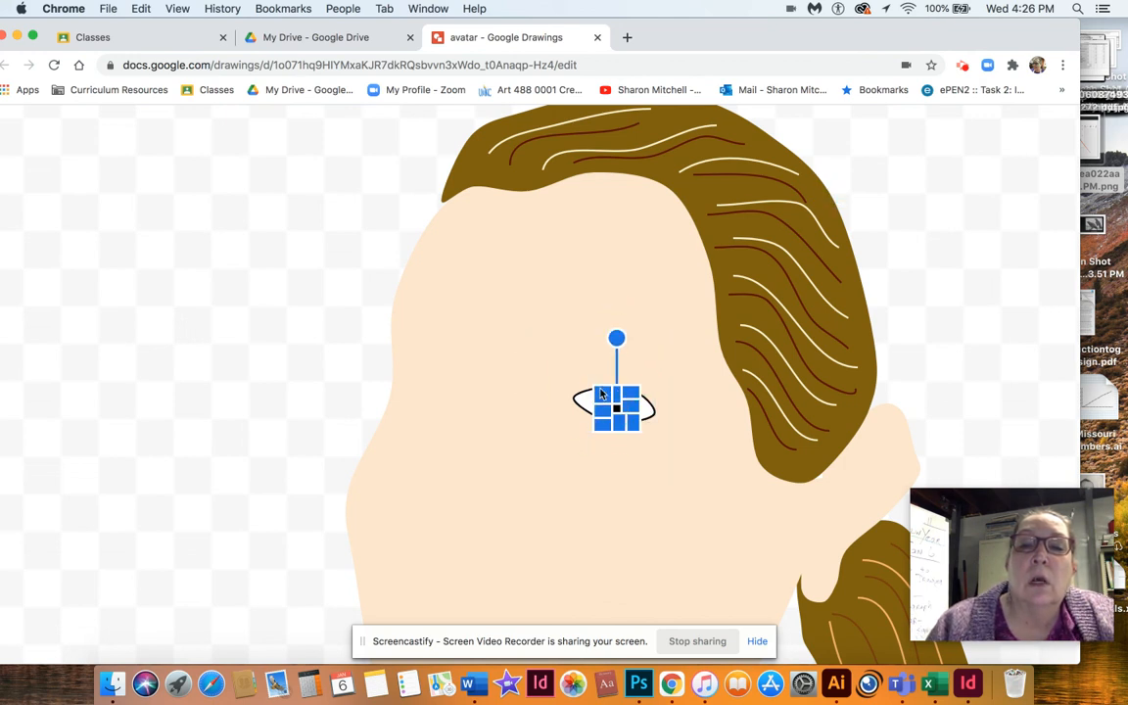
left_click(953, 271)
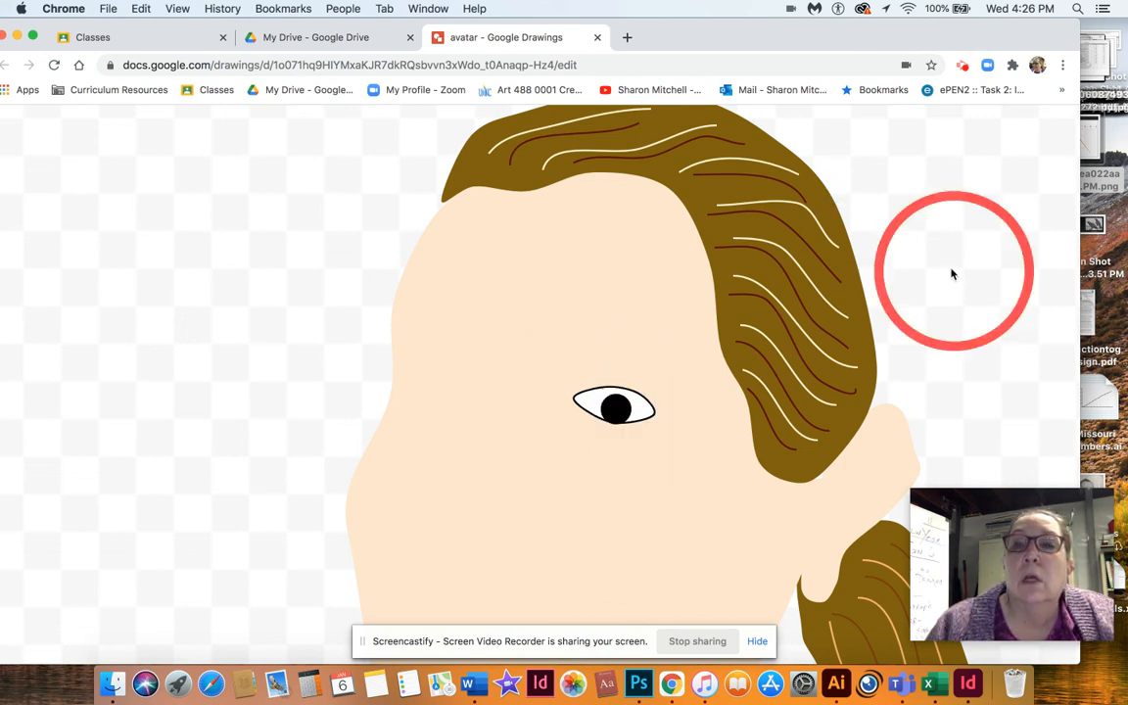
Reposition the reduced black circle so it sits centered between the upper and lower edges of the white eye shape.
left_click(616, 413)
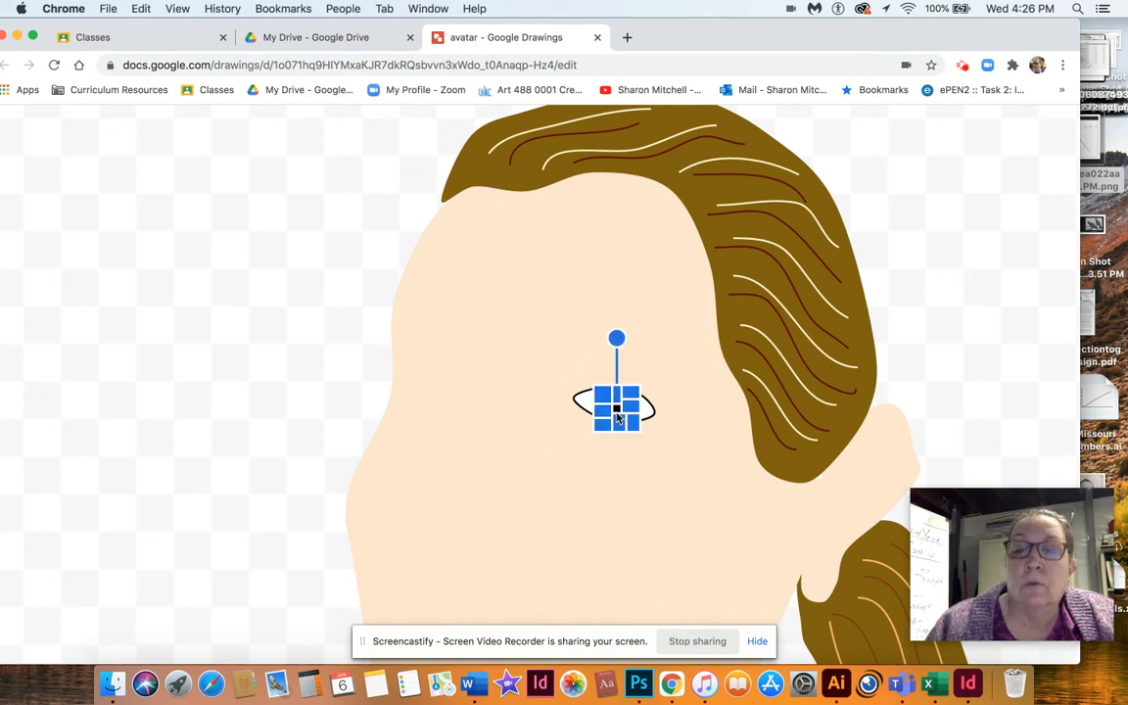
key("Up")
key("Up")
key("Up")
key("Up")
key("Down")
key("Down")
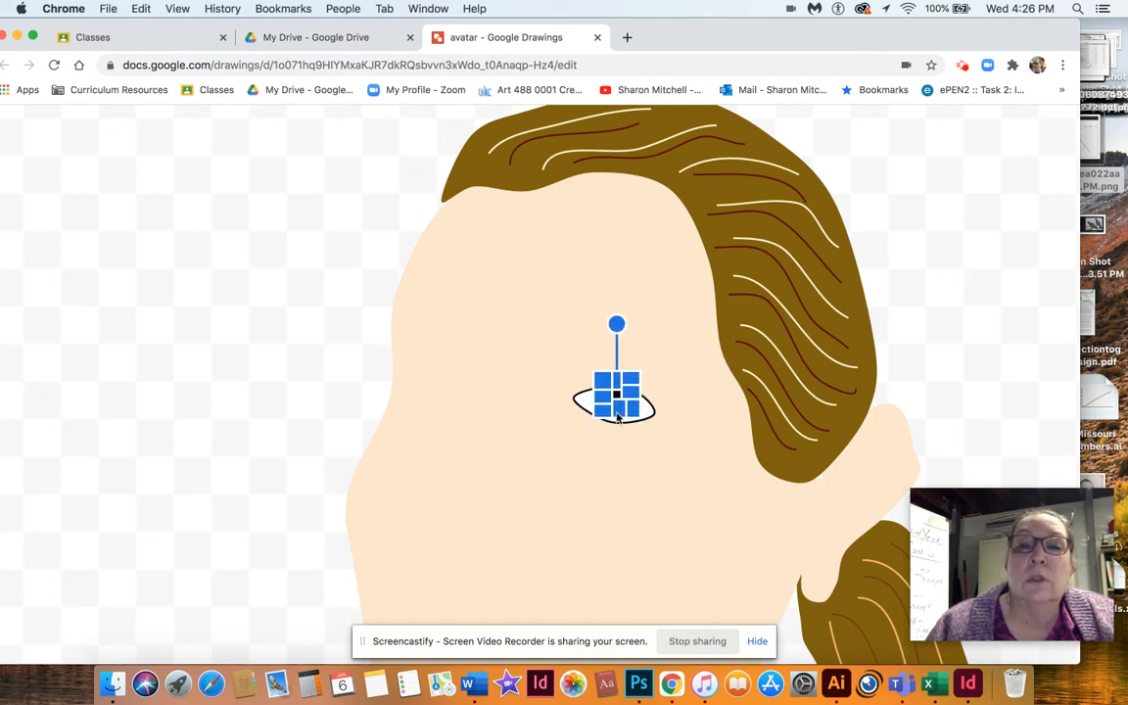
left_click_drag(615, 395, 615, 400)
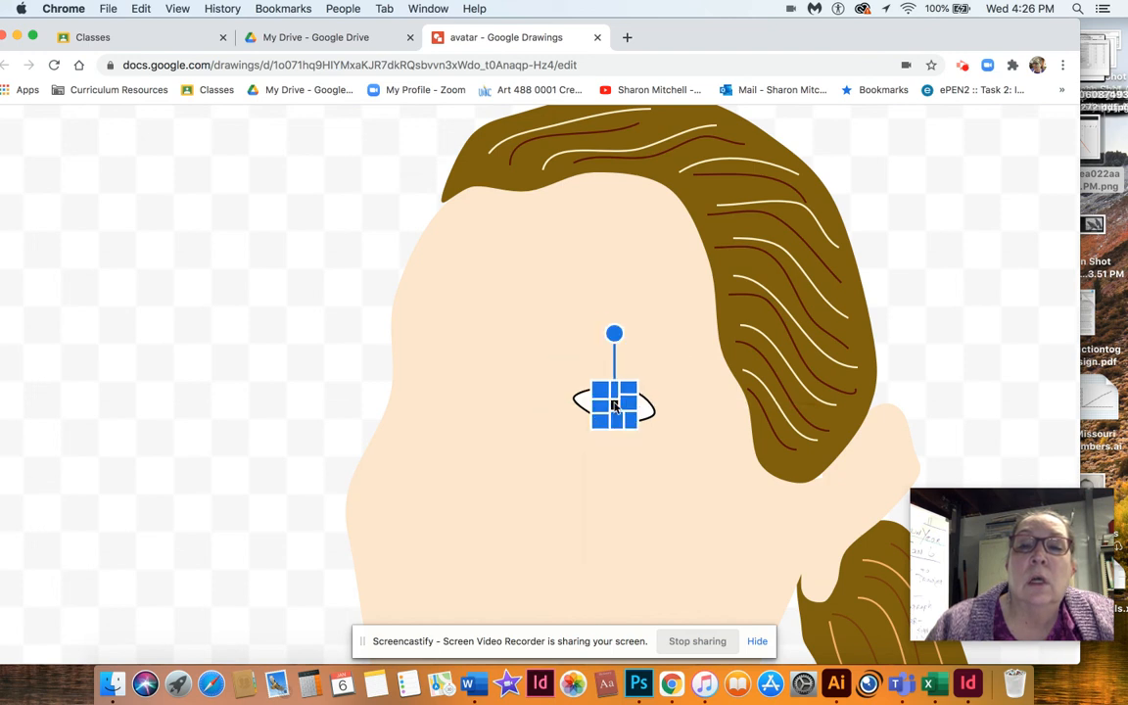
left_click(921, 249)
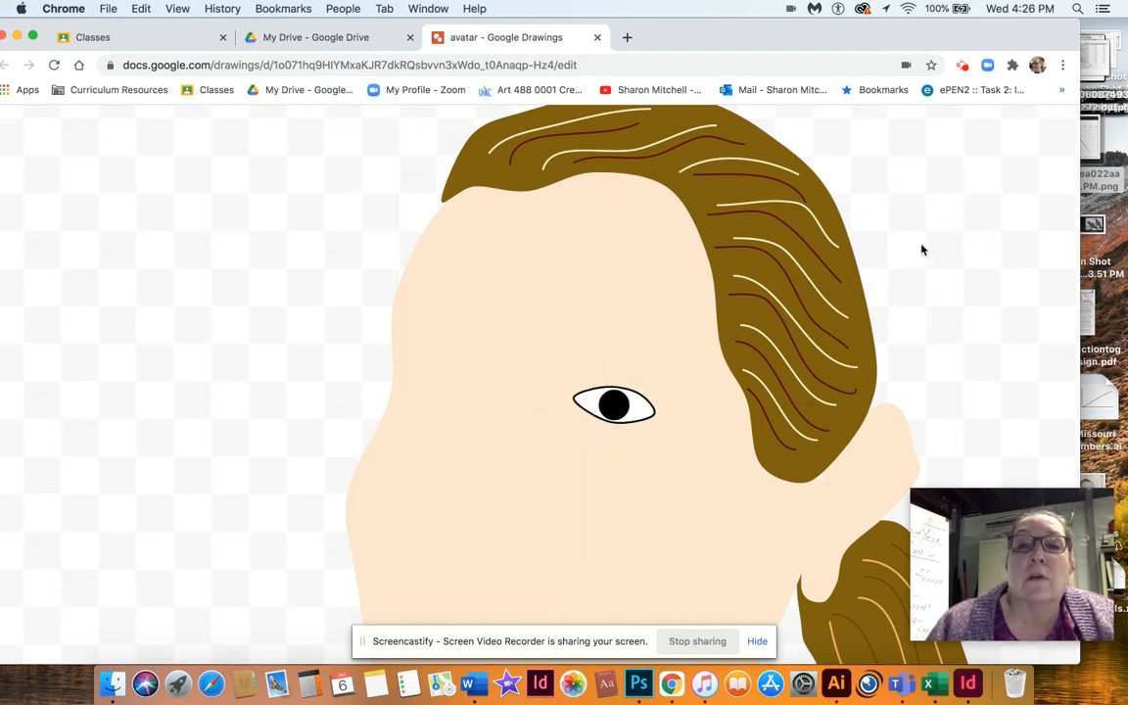
Give the black eye circle a medium blue border with a thickness of 3px to form the iris ring.
left_click(609, 404)
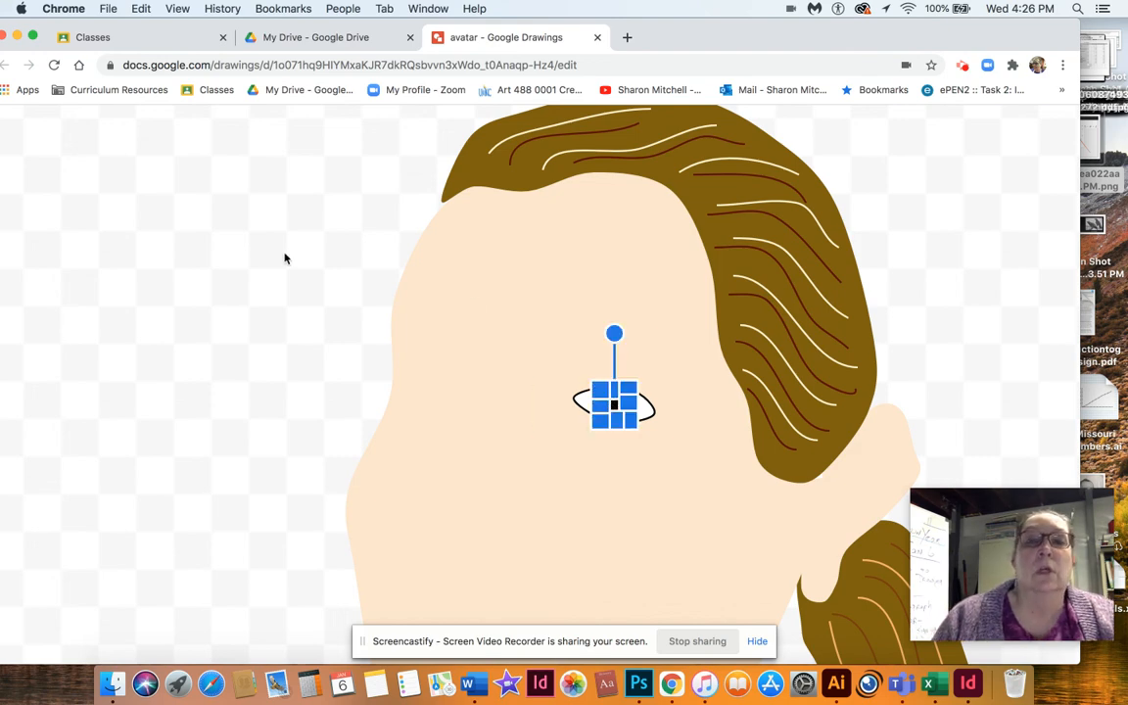
scroll(284, 262, "down", 5)
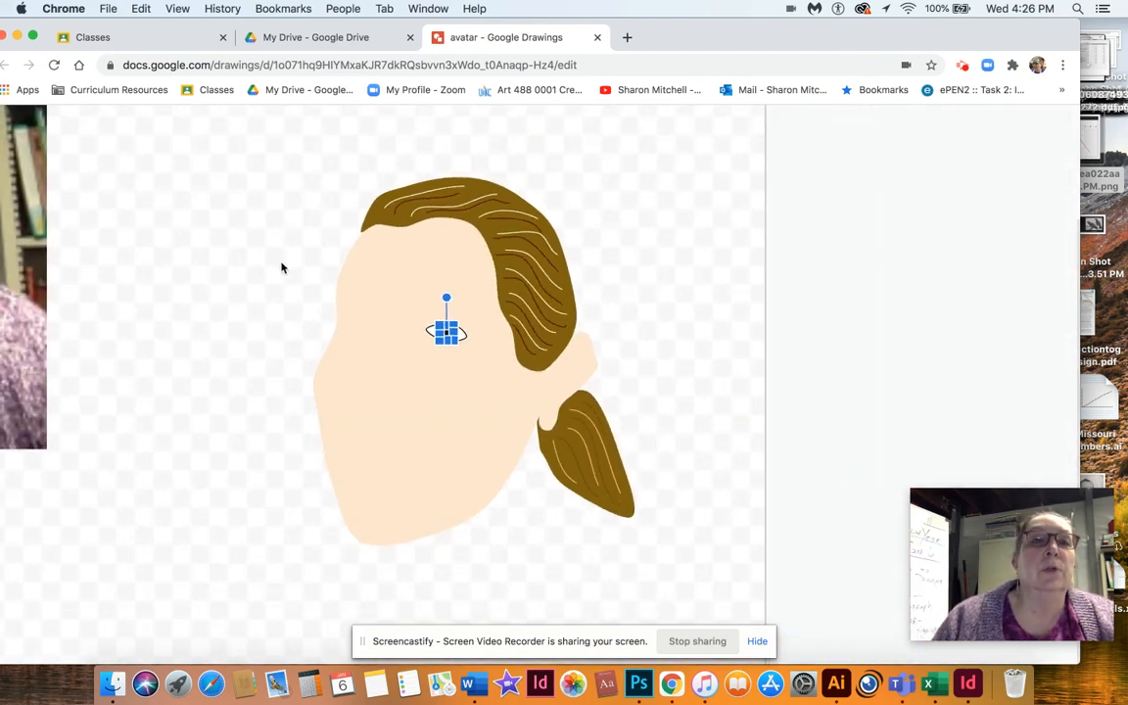
scroll(282, 266, "up", 5)
scroll(282, 266, "left", 5)
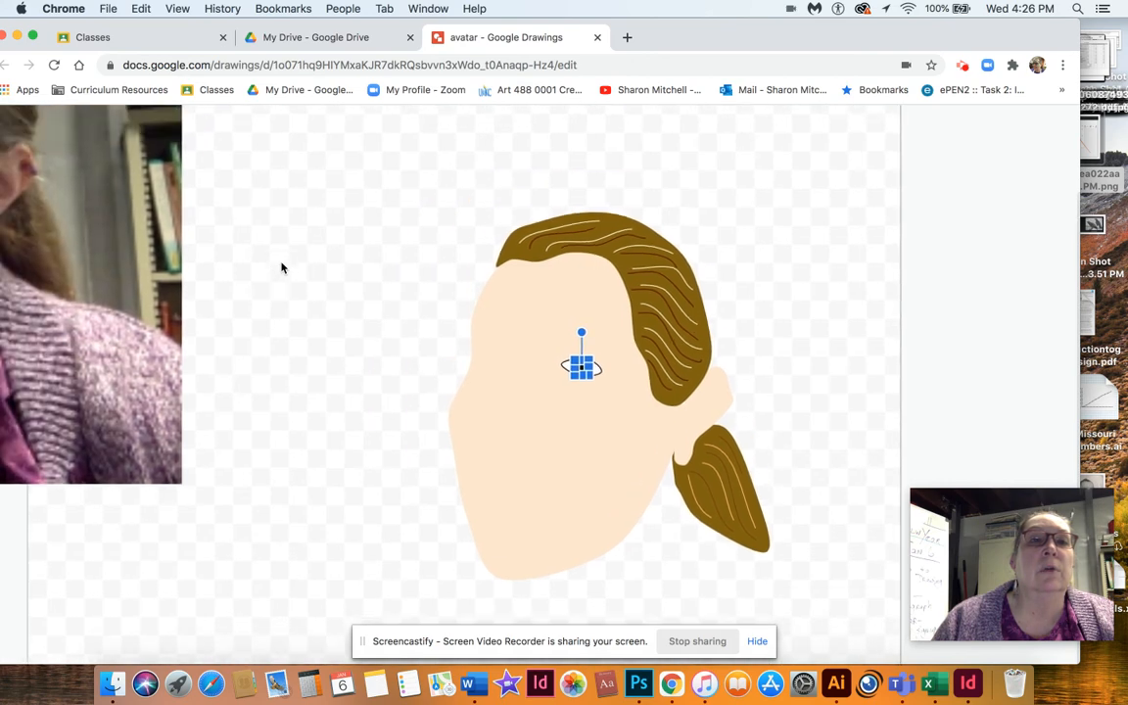
scroll(282, 265, "right", 1)
scroll(282, 266, "down", 5)
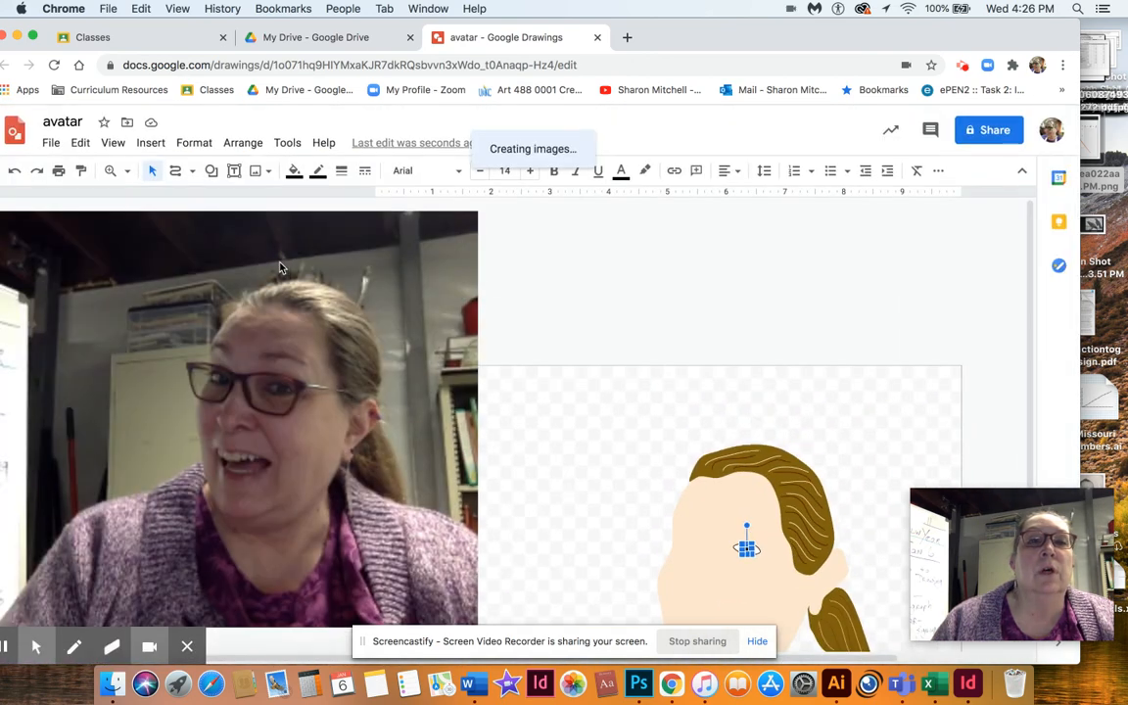
left_click(321, 171)
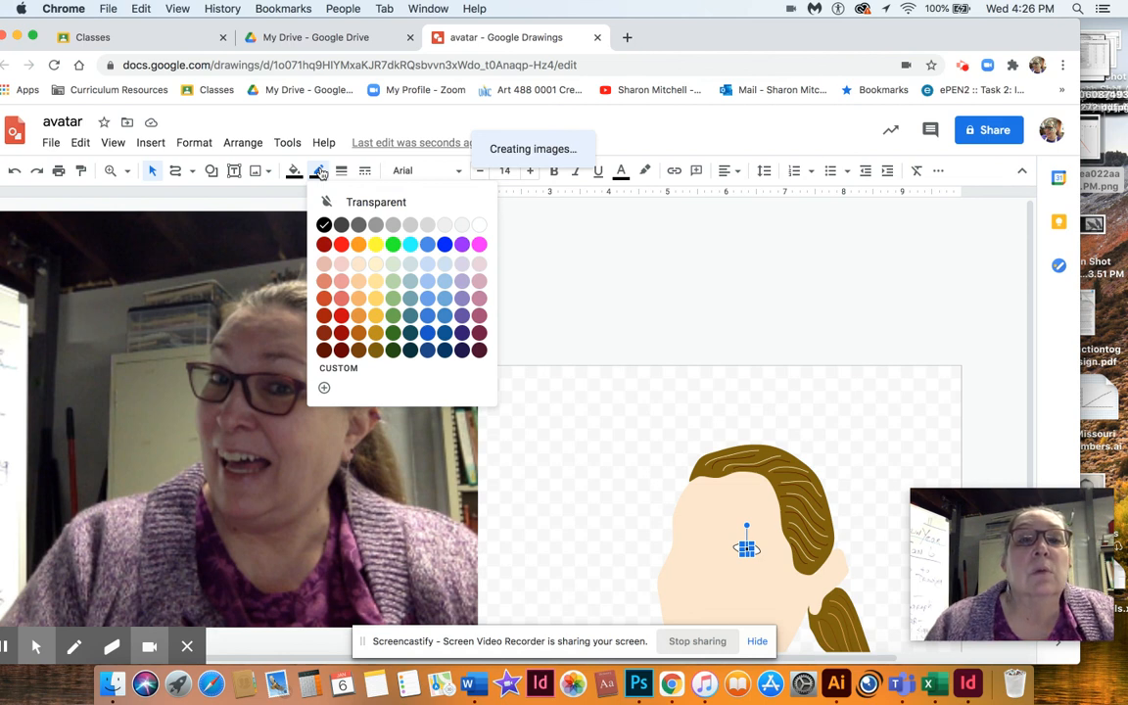
left_click(428, 315)
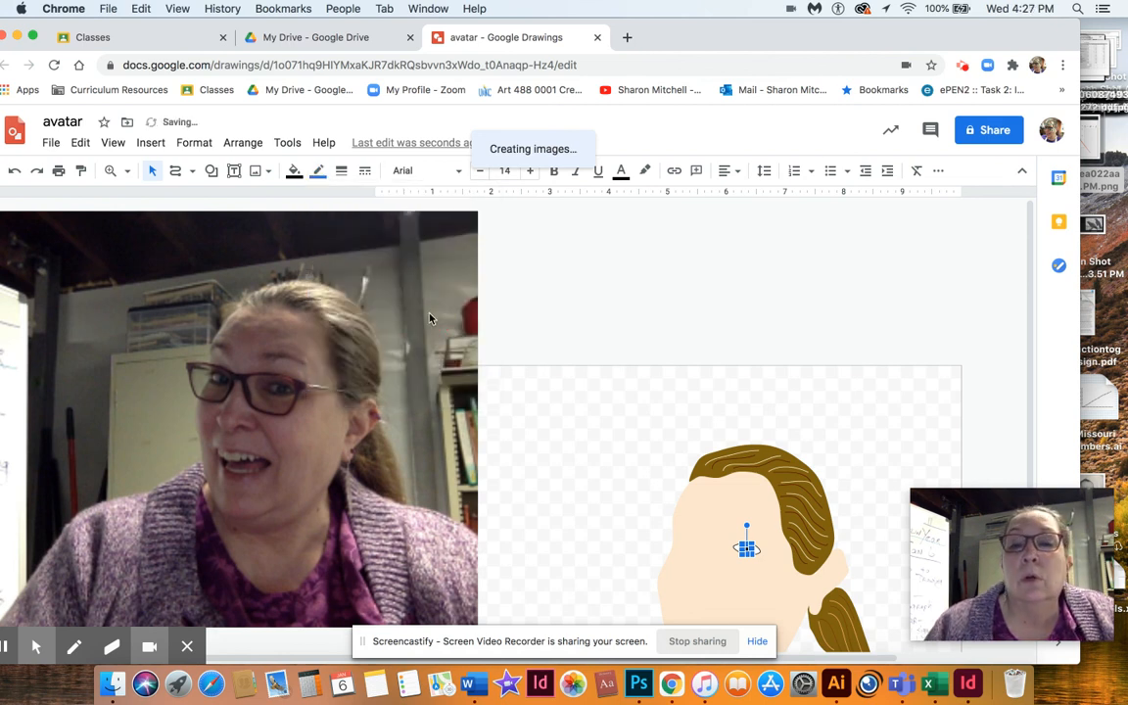
left_click(342, 171)
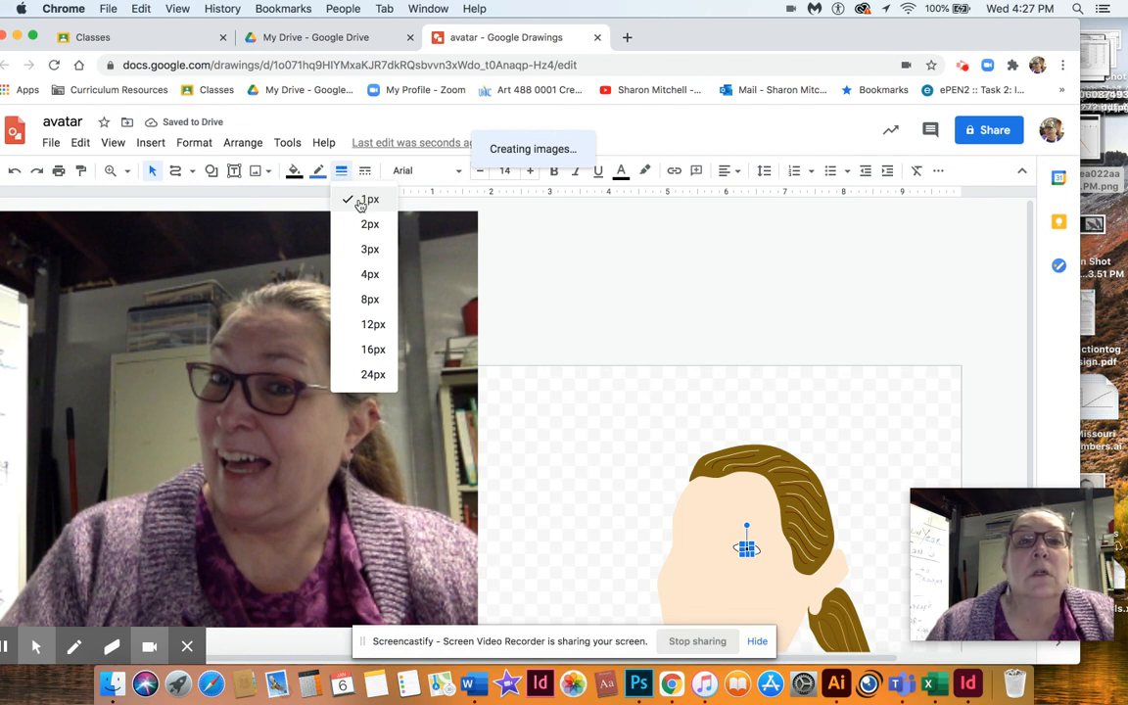
left_click(369, 248)
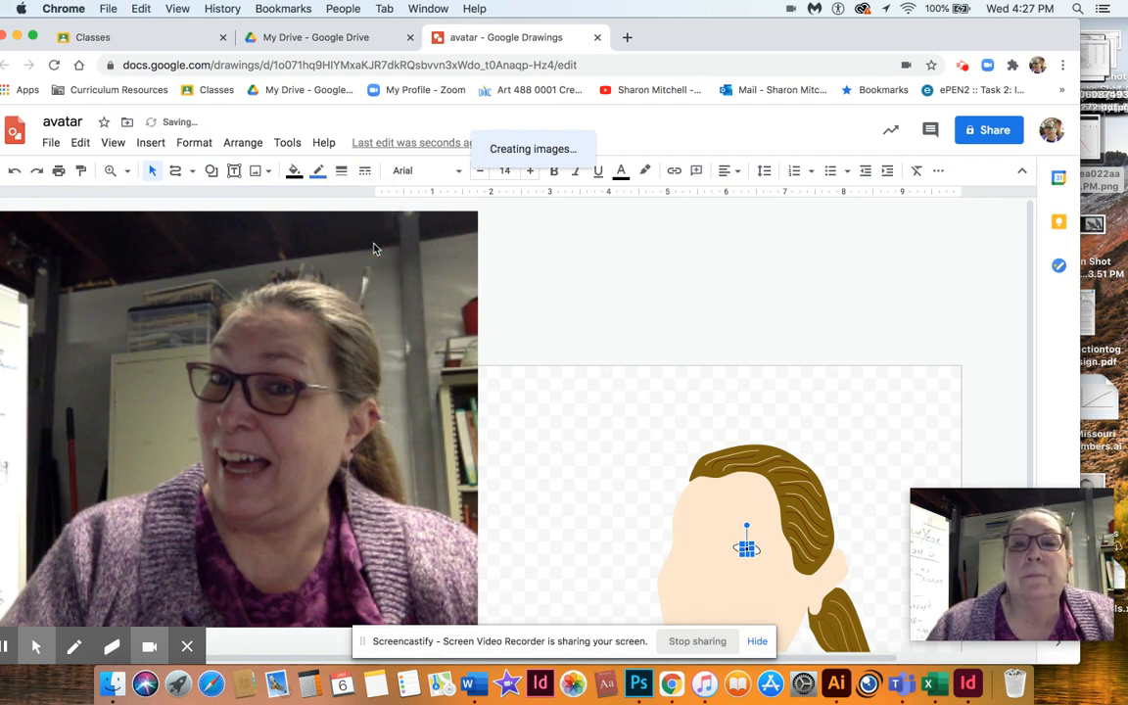
left_click(563, 248)
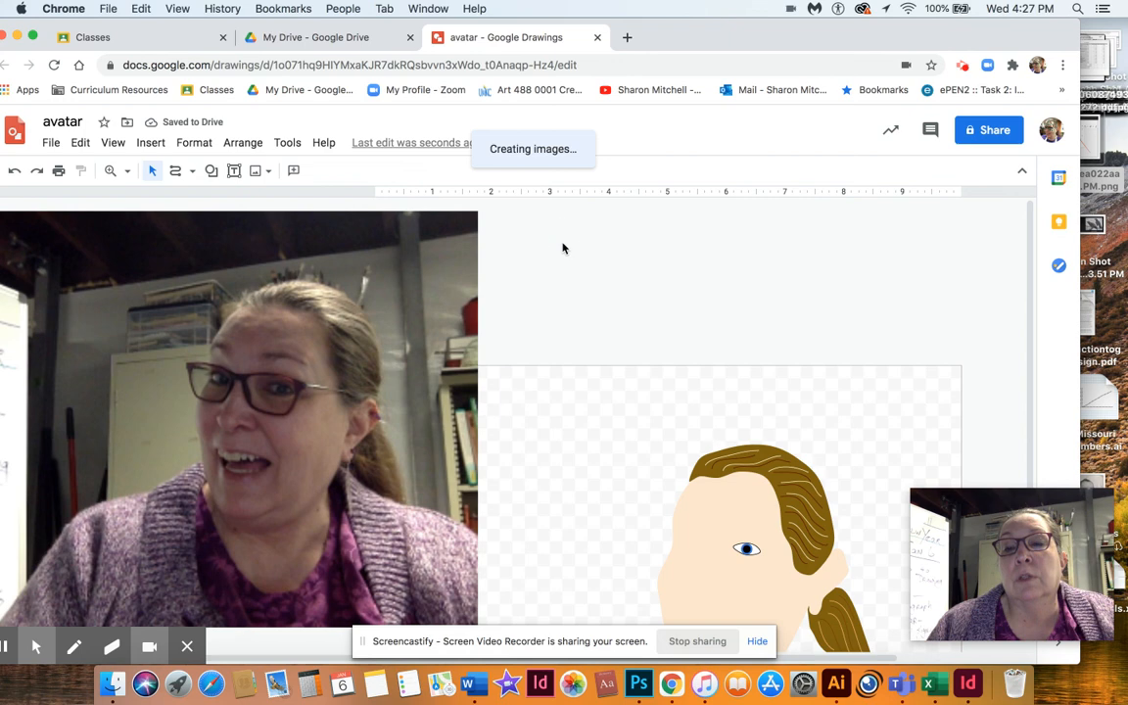
Shift the avatar's face shape slightly downward relative to the hair and the eye.
scroll(563, 247, "down", 3)
scroll(563, 248, "right", 2)
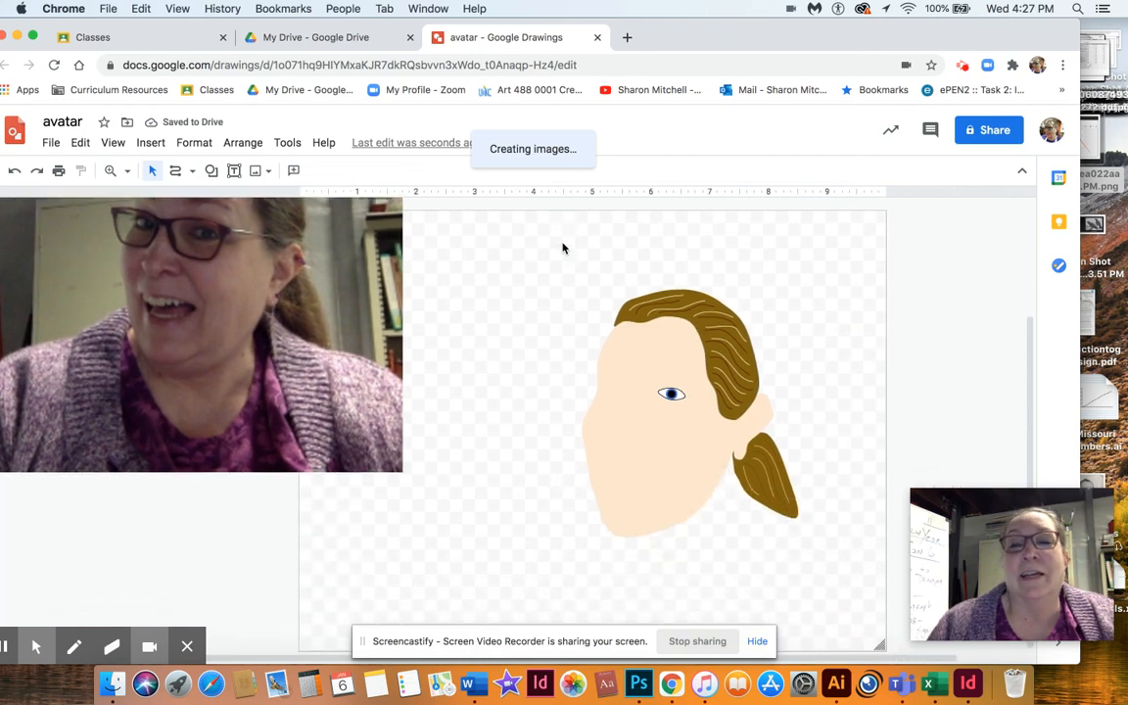
scroll(565, 245, "up", 5)
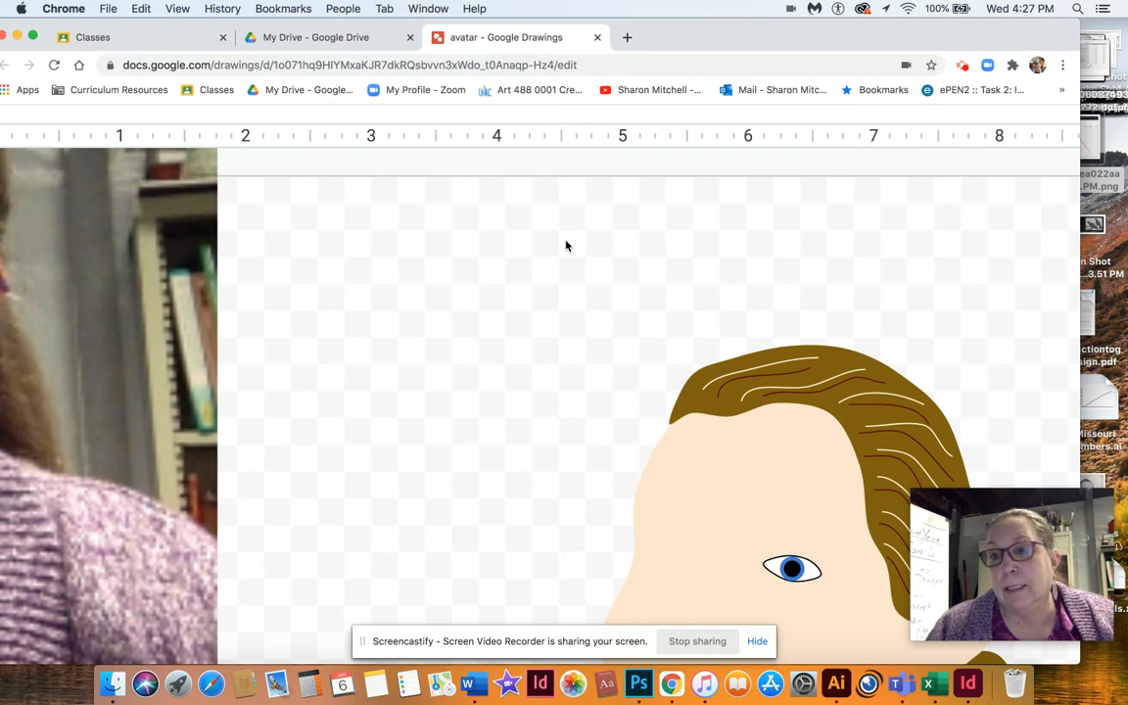
scroll(565, 246, "down", 3)
scroll(565, 245, "right", 3)
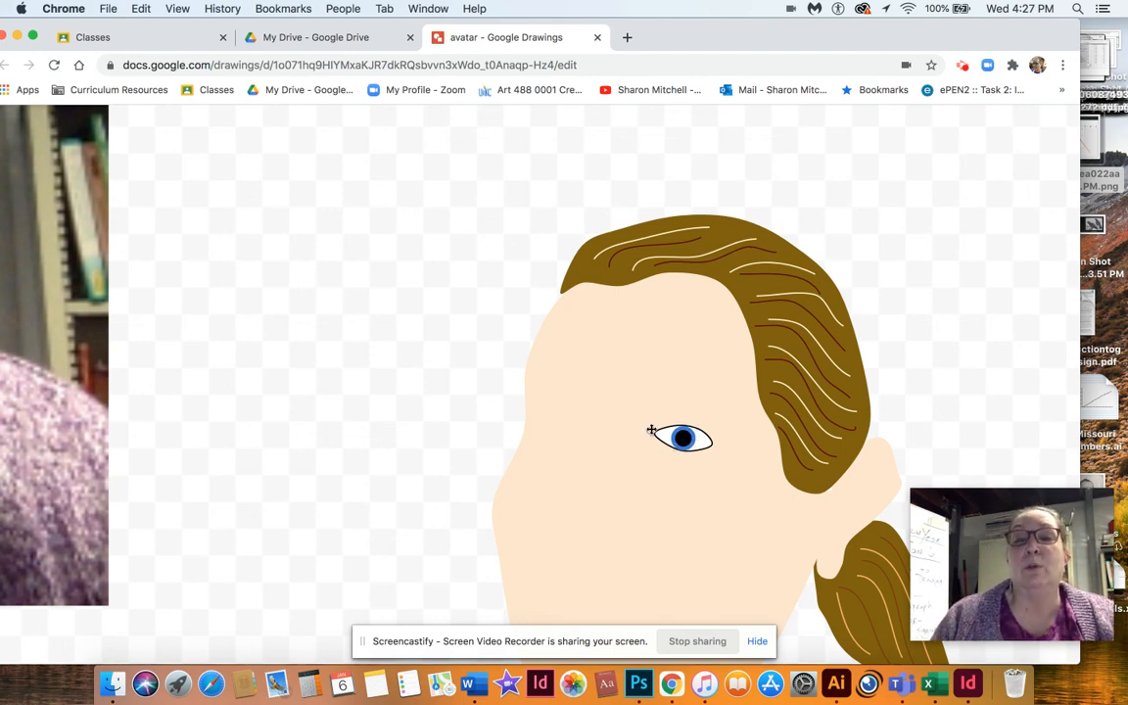
scroll(651, 430, "down", 1)
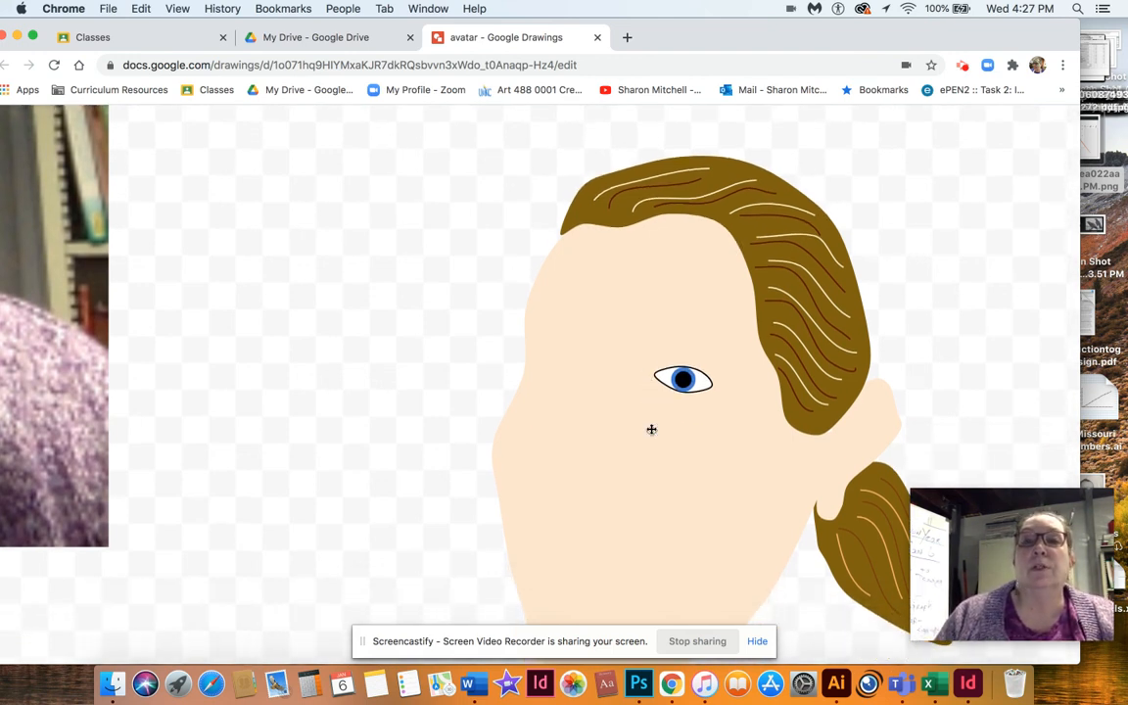
scroll(651, 430, "up", 3)
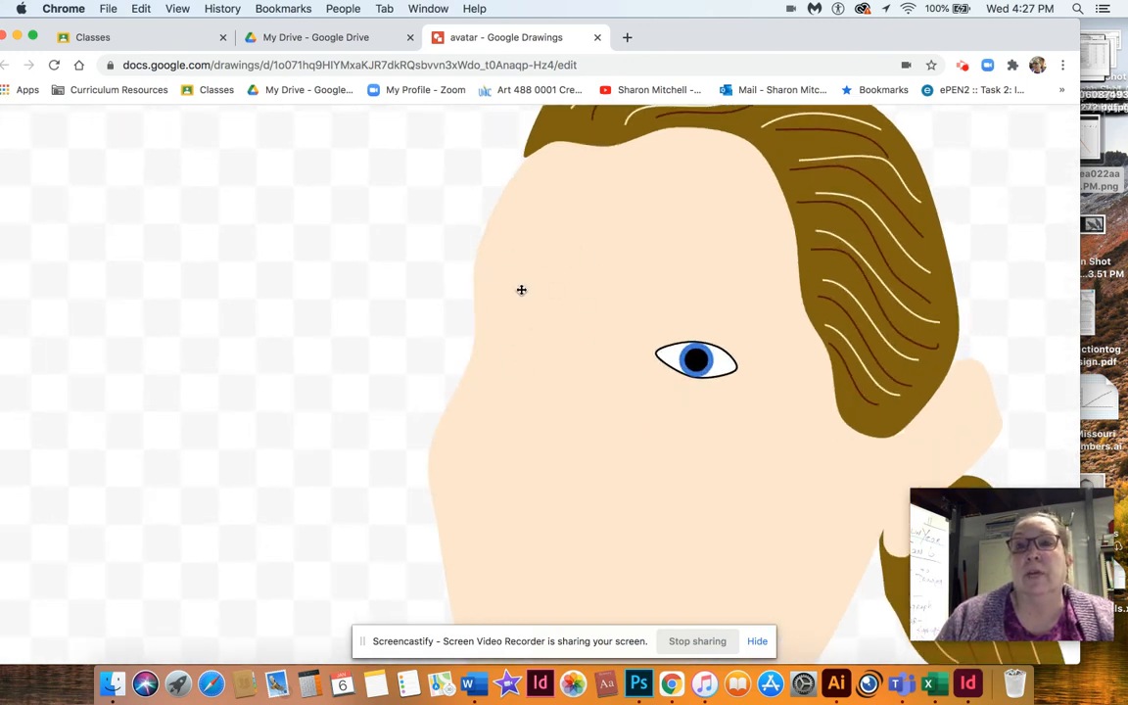
left_click_drag(638, 330, 645, 339)
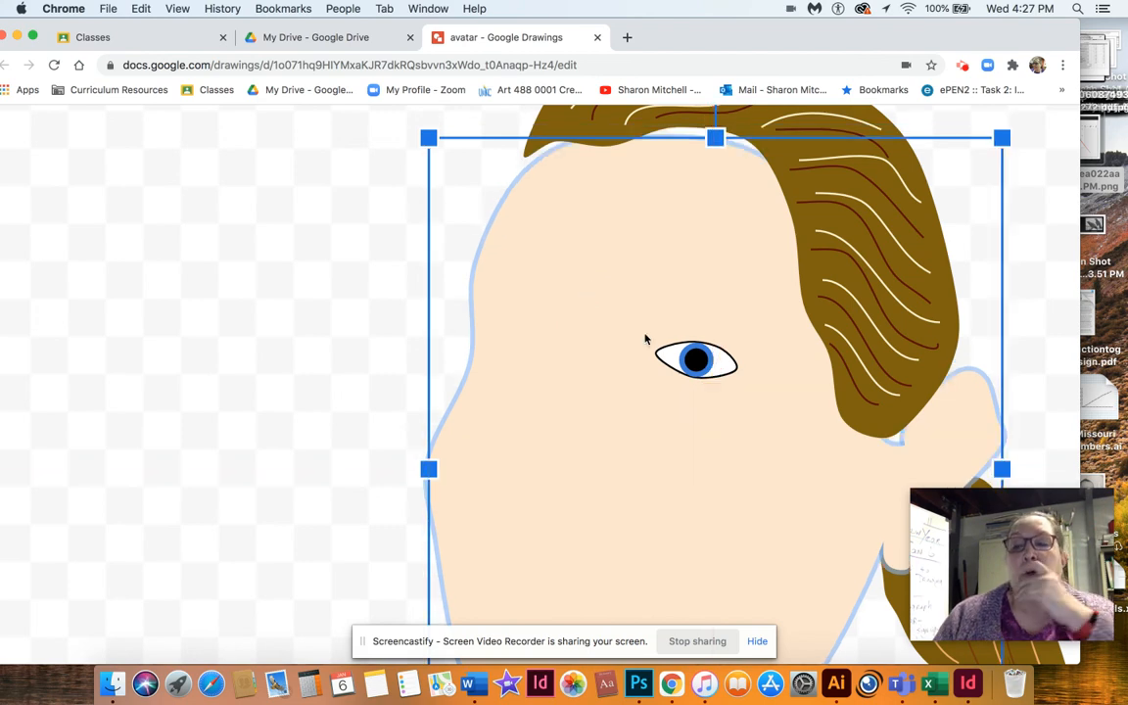
Undo the last downward shift of the face shape and deselect it.
scroll(321, 249, "down", 5)
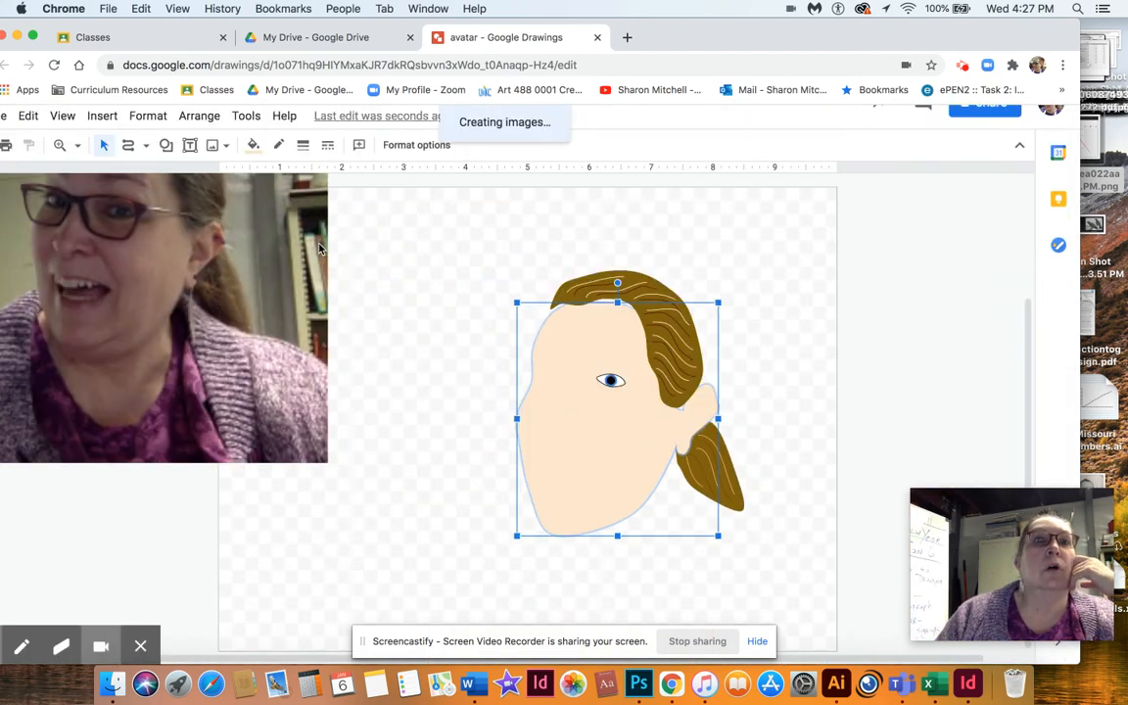
left_click_drag(685, 37, 827, 37)
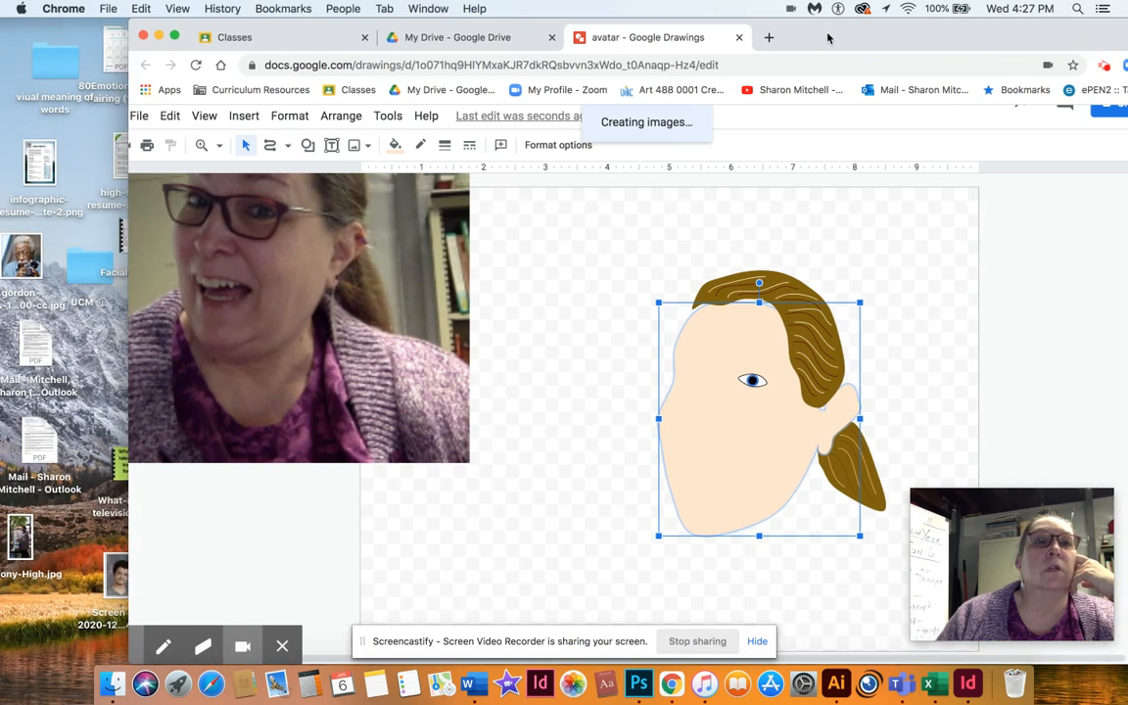
scroll(498, 333, "left", 3)
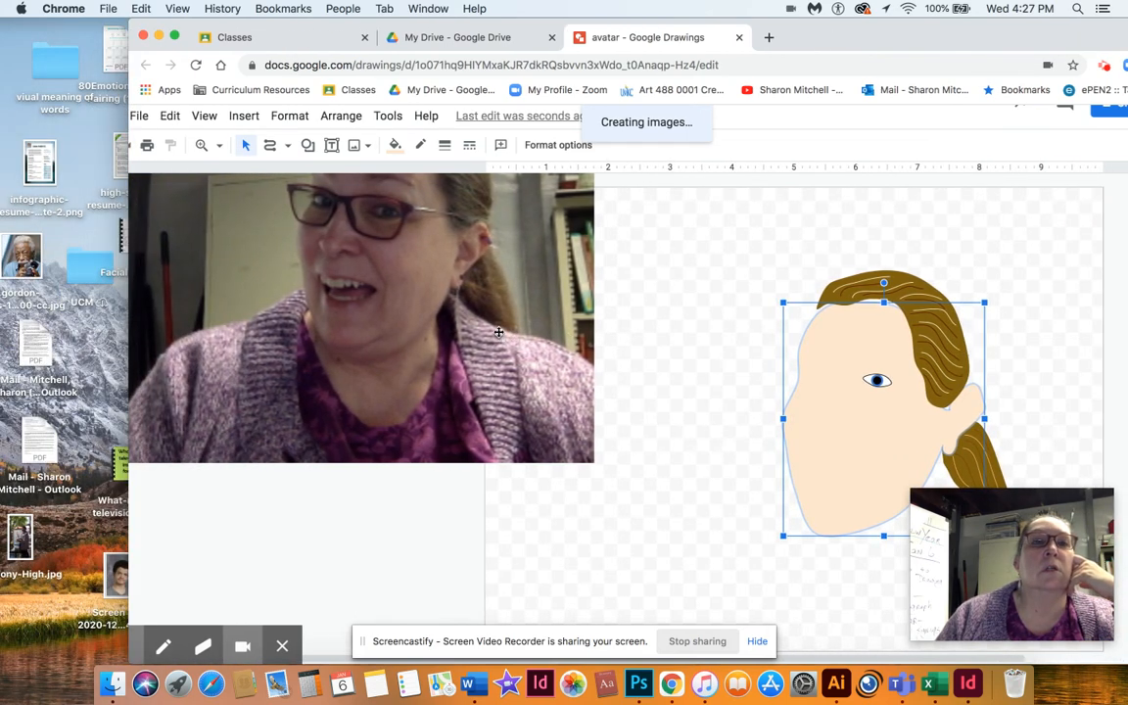
scroll(501, 330, "down", 2)
left_click(161, 172)
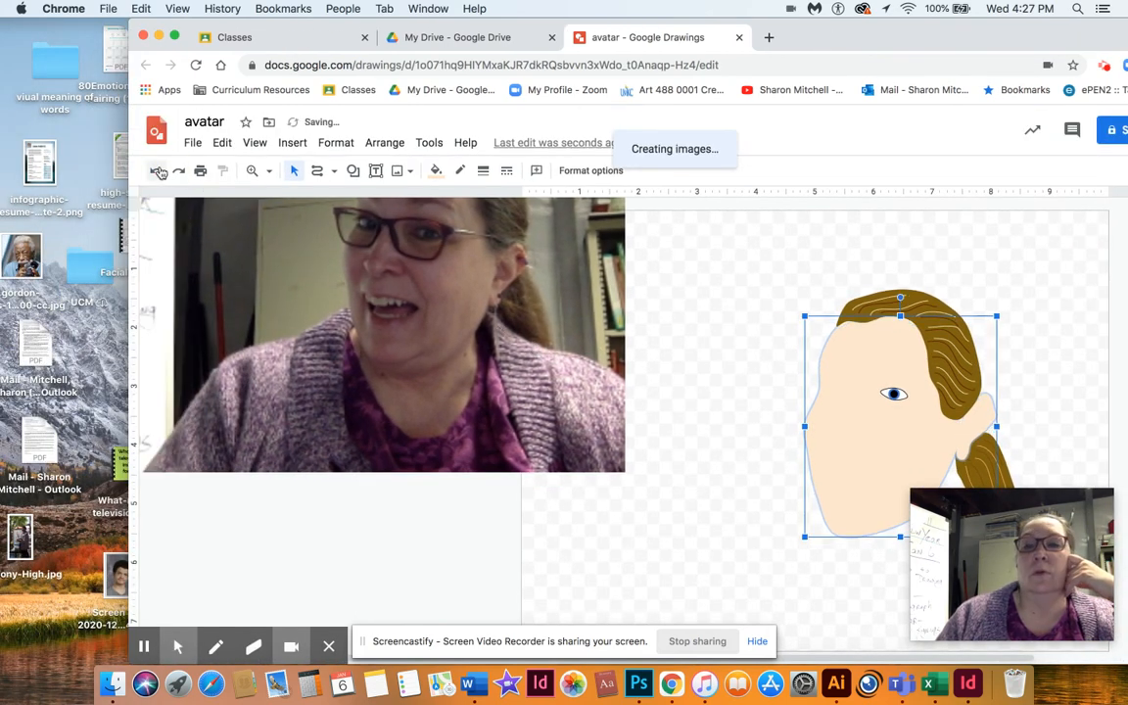
left_click(738, 265)
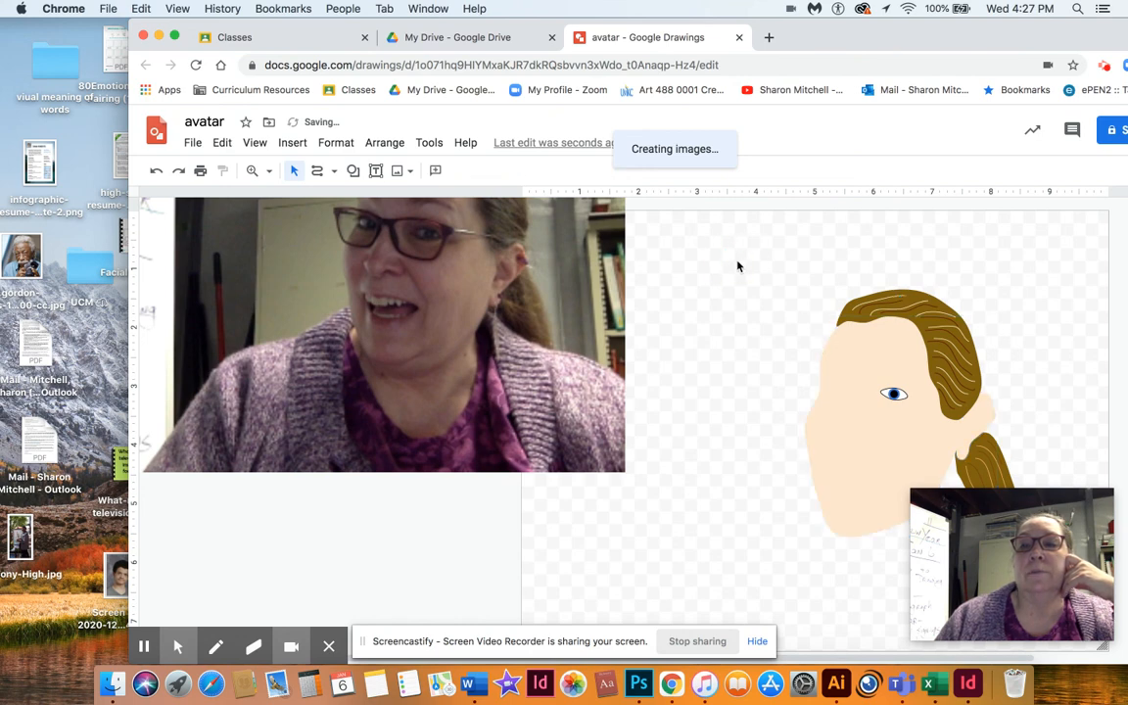
Group the blue-bordered black circle with the white eye shape so the eye becomes one object.
scroll(740, 253, "right", 1)
scroll(736, 246, "up", 3)
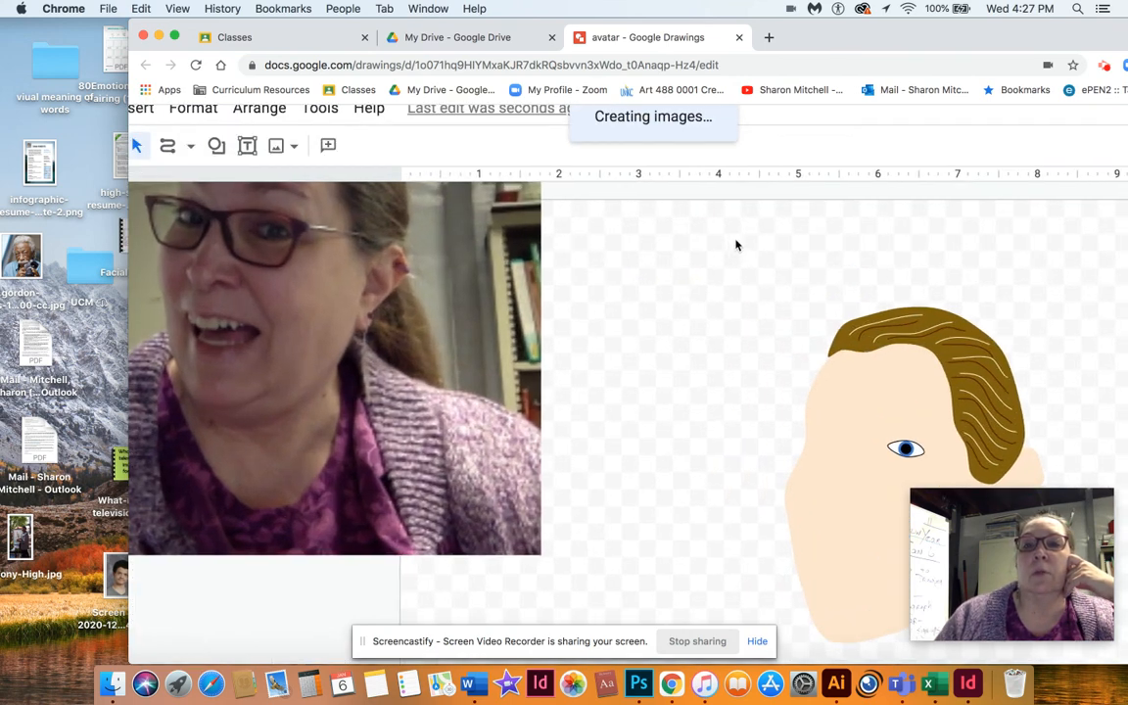
scroll(737, 246, "right", 3)
scroll(738, 246, "up", 1)
scroll(739, 246, "up", 5)
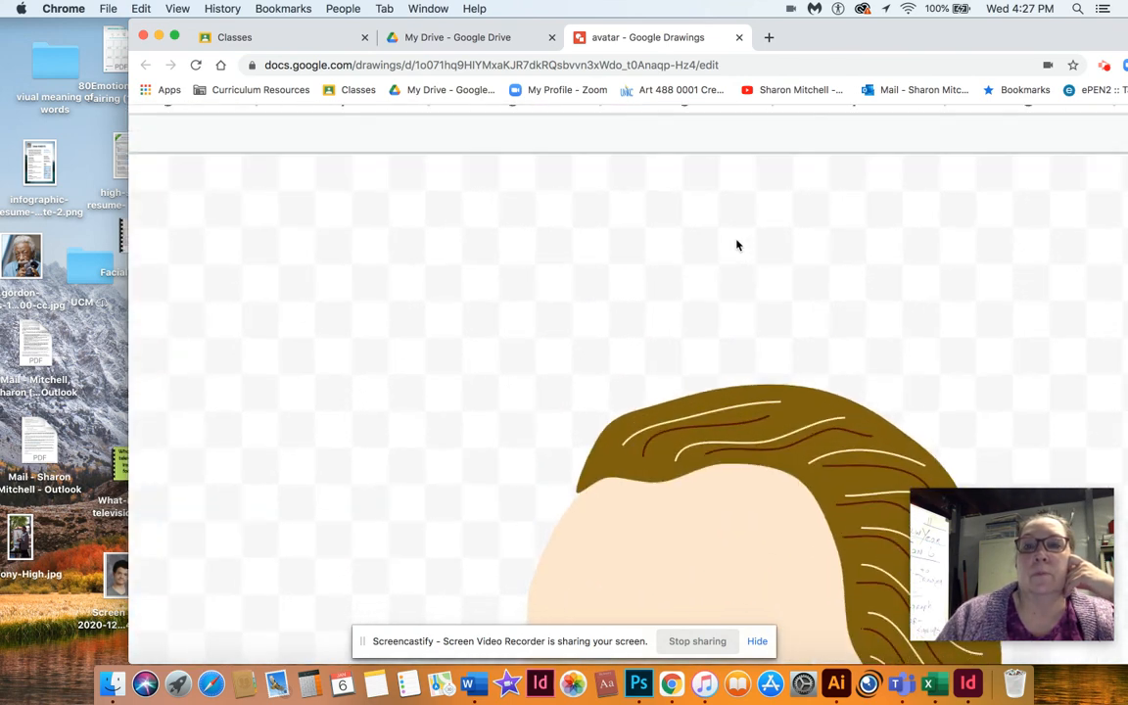
scroll(738, 245, "down", 5)
scroll(738, 245, "up", 1)
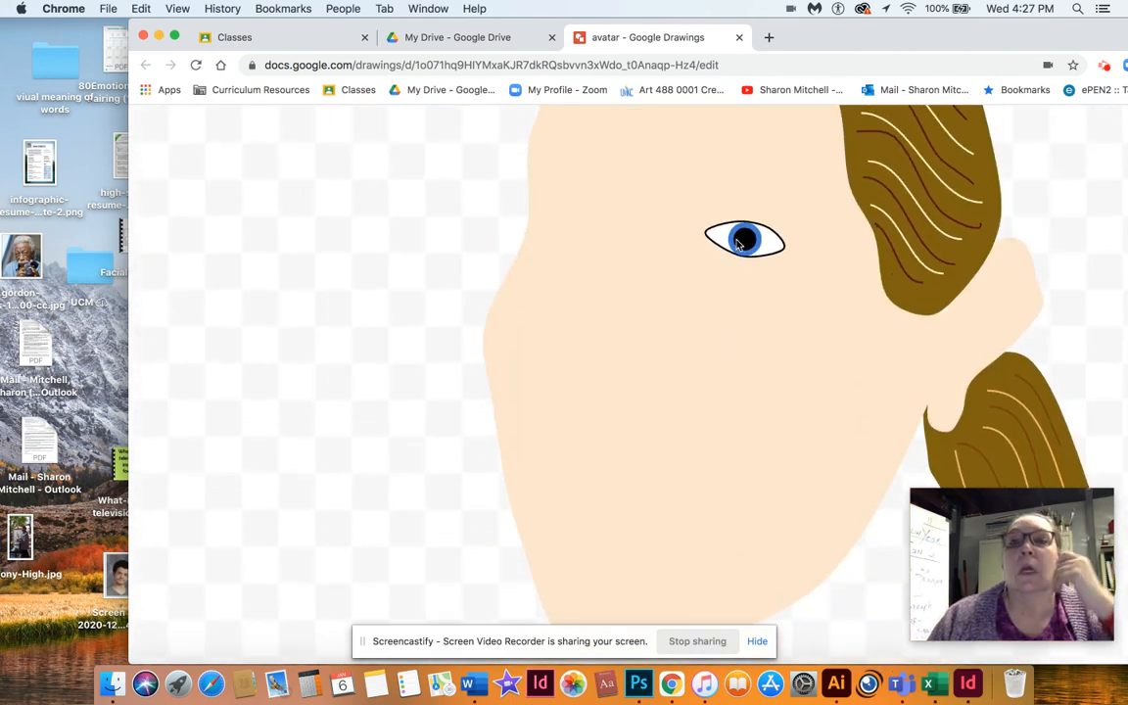
left_click(745, 243)
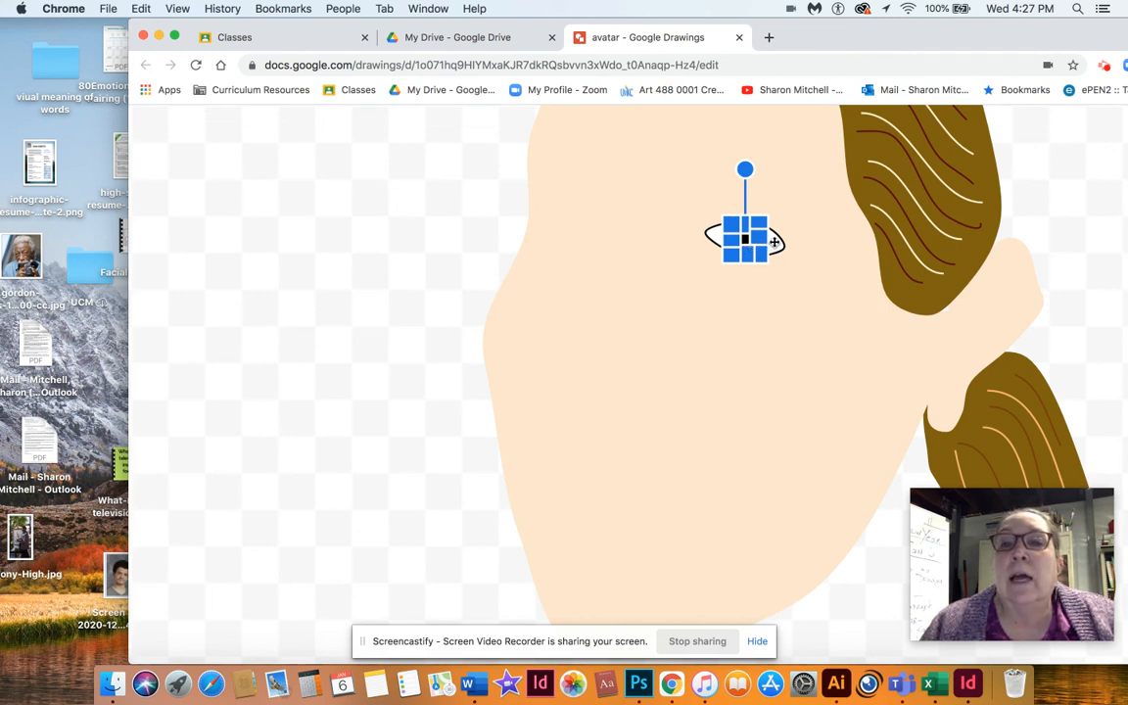
left_click(773, 242)
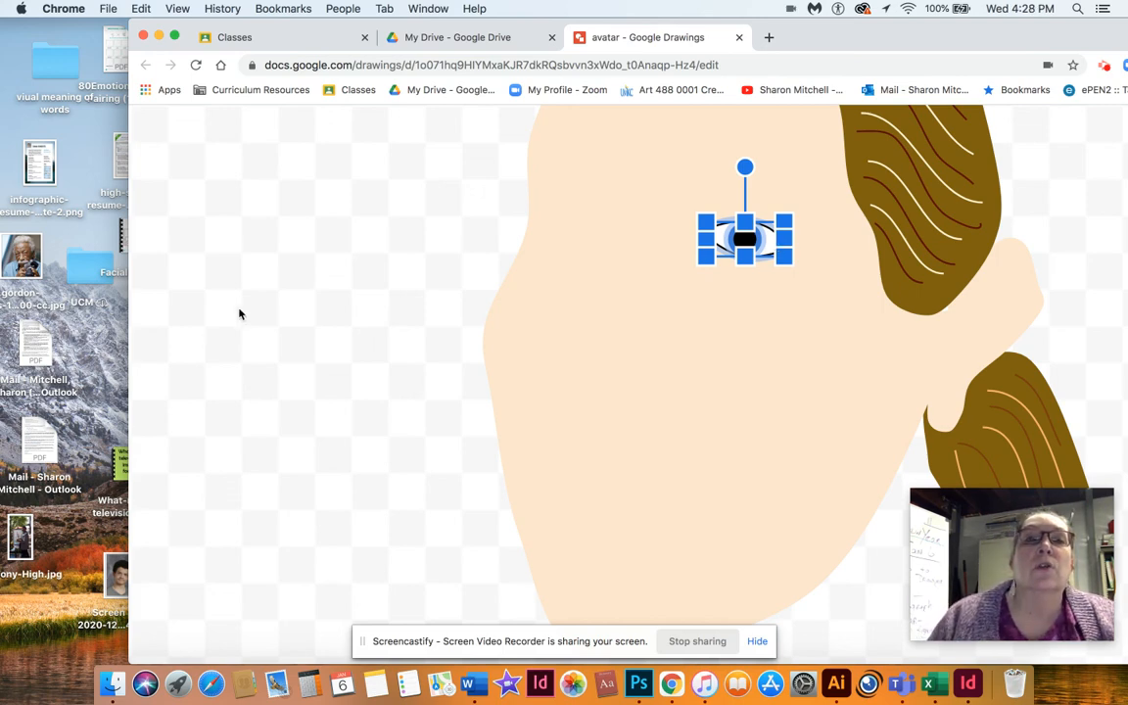
scroll(240, 313, "down", 5)
scroll(240, 313, "down", 3)
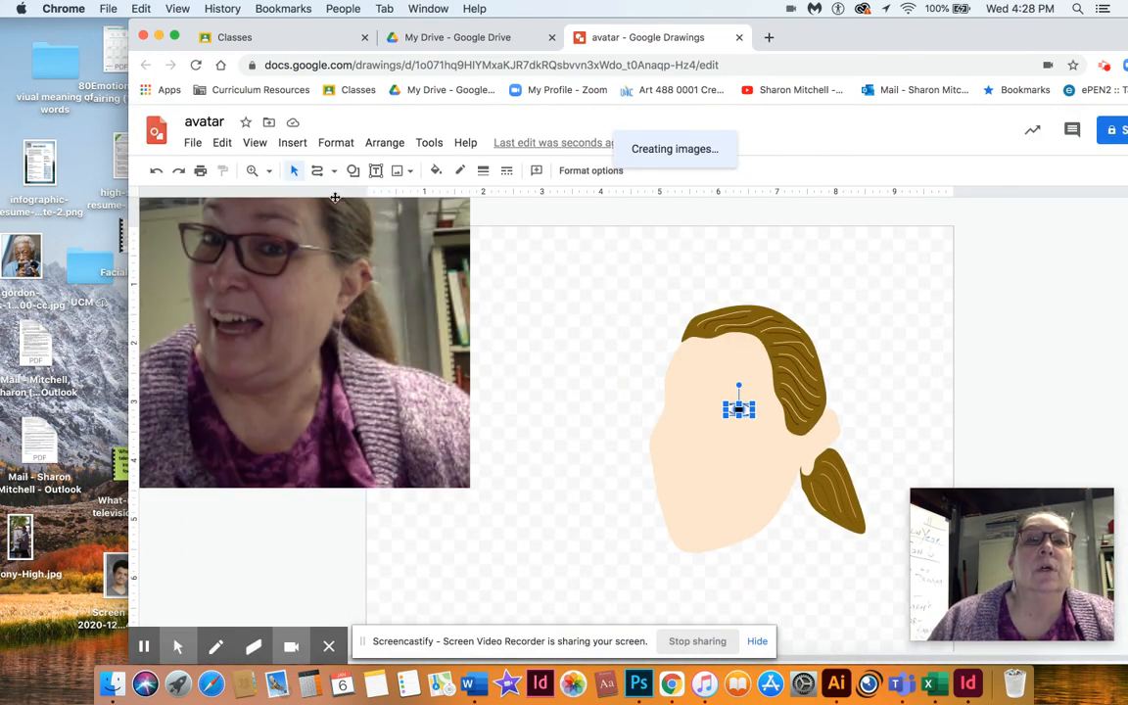
left_click(385, 143)
mouse_move(401, 171)
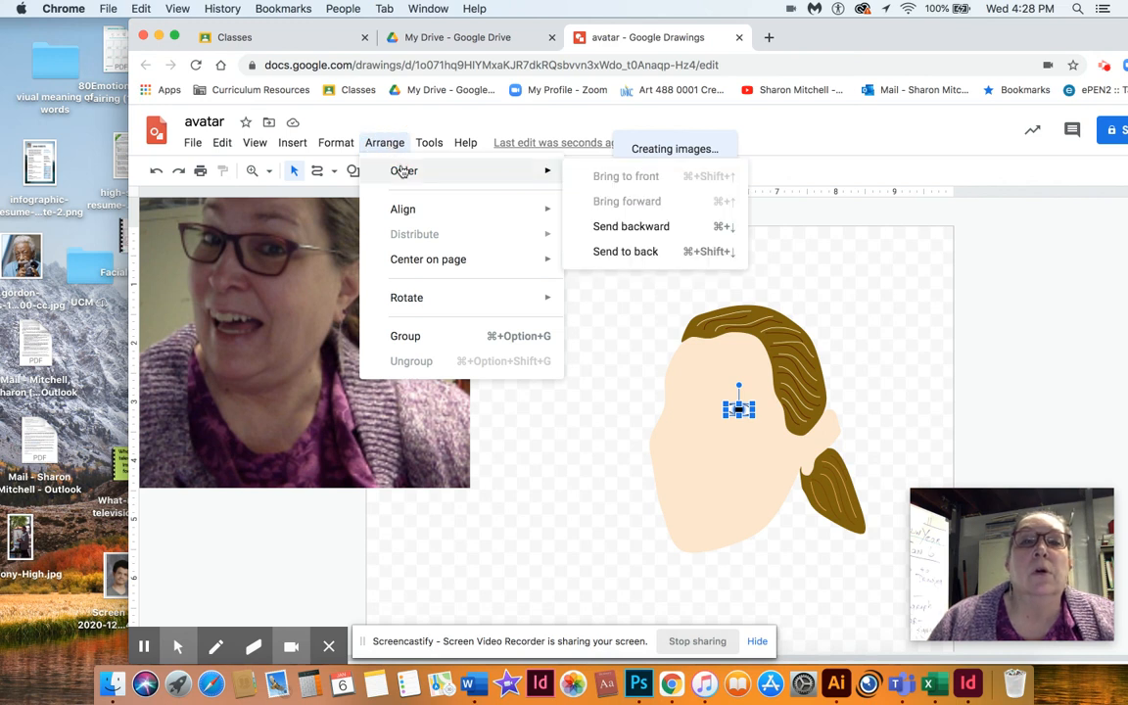
left_click(403, 333)
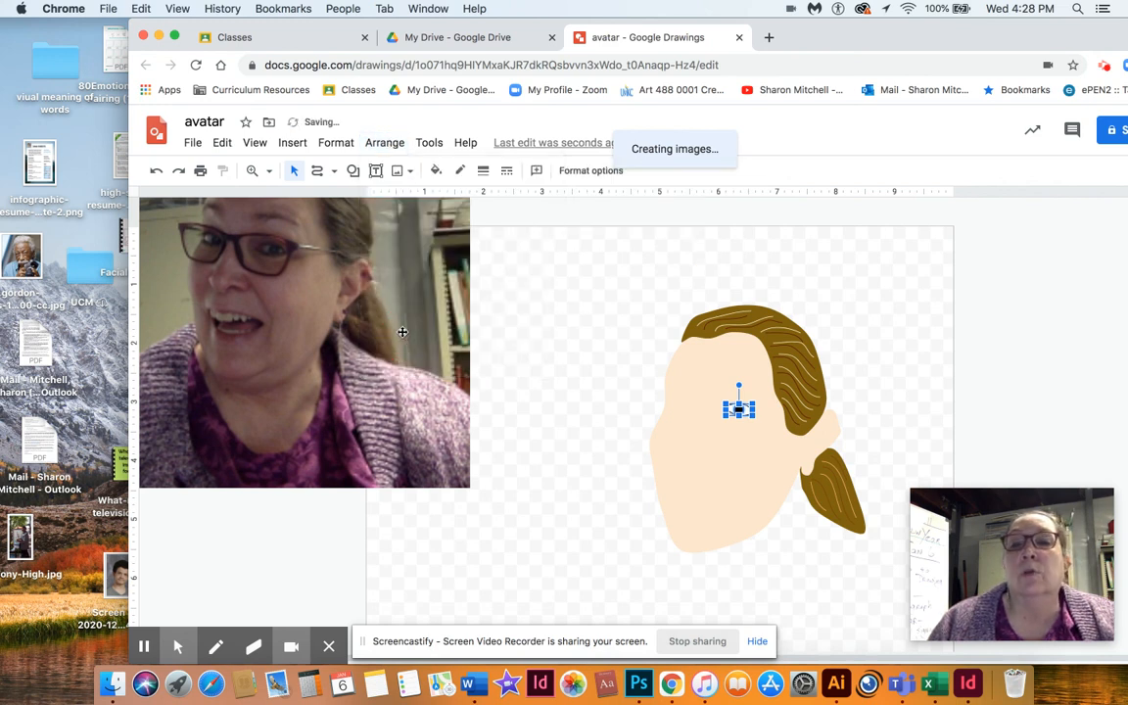
left_click(576, 301)
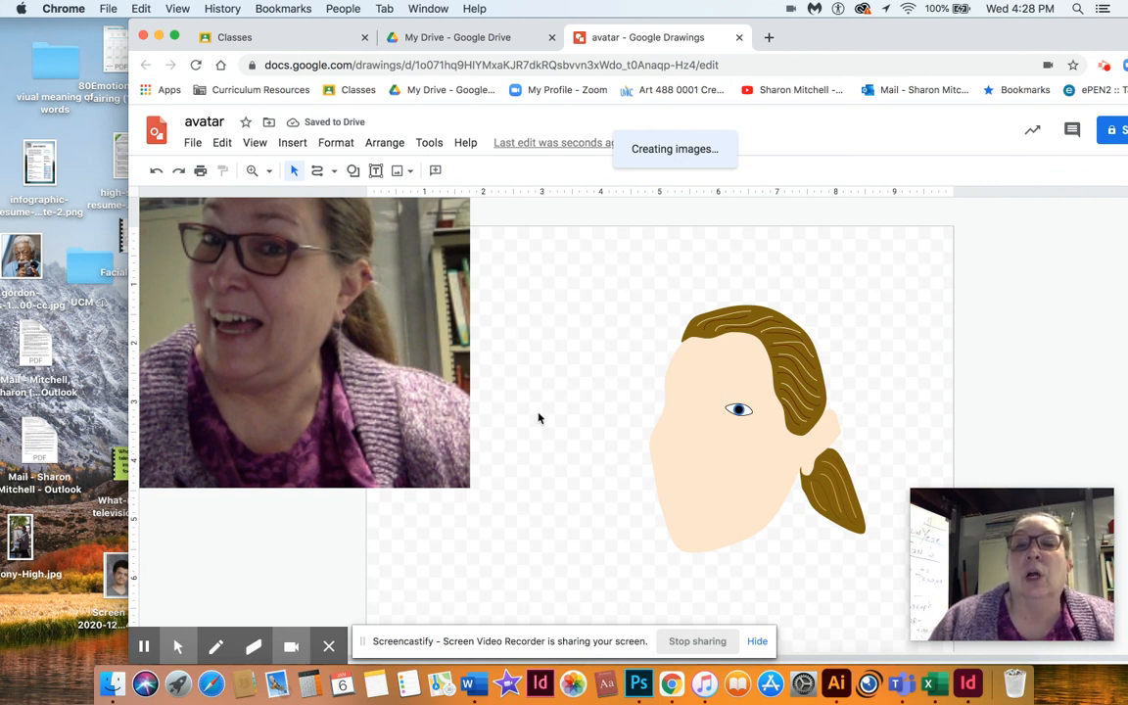
Move the grouped eye toward the front of the face and most of the way back, leaving it slightly forward of its starting place.
left_click(739, 410)
left_click_drag(739, 410, 716, 411)
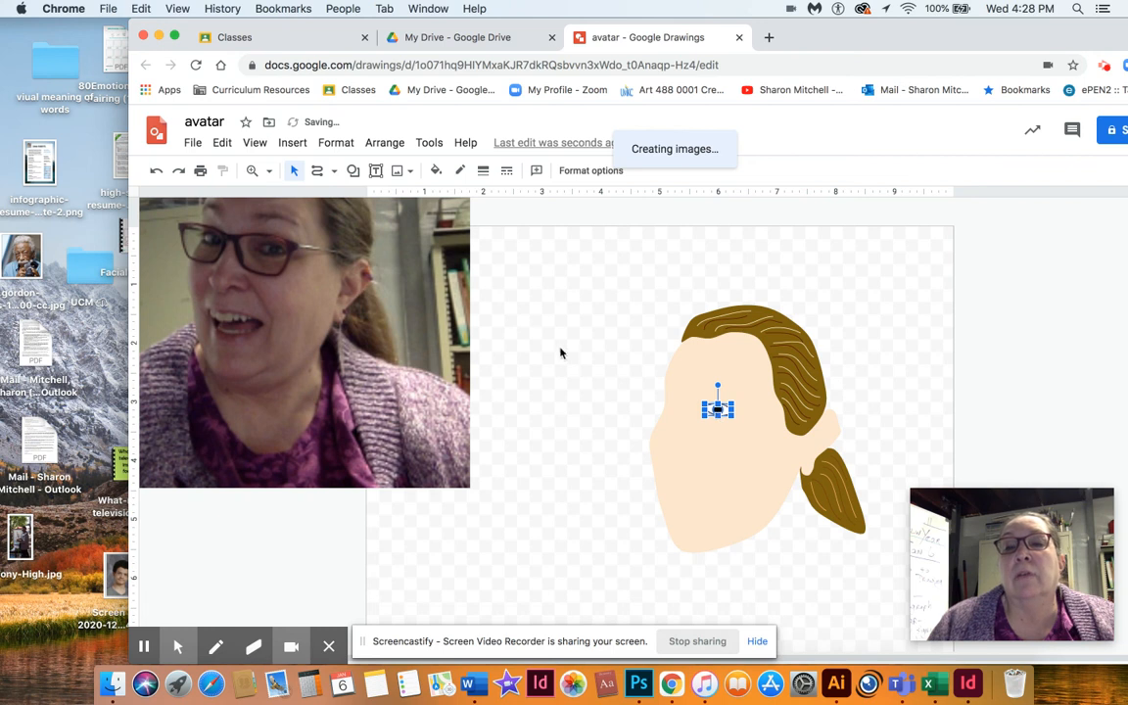
left_click(537, 315)
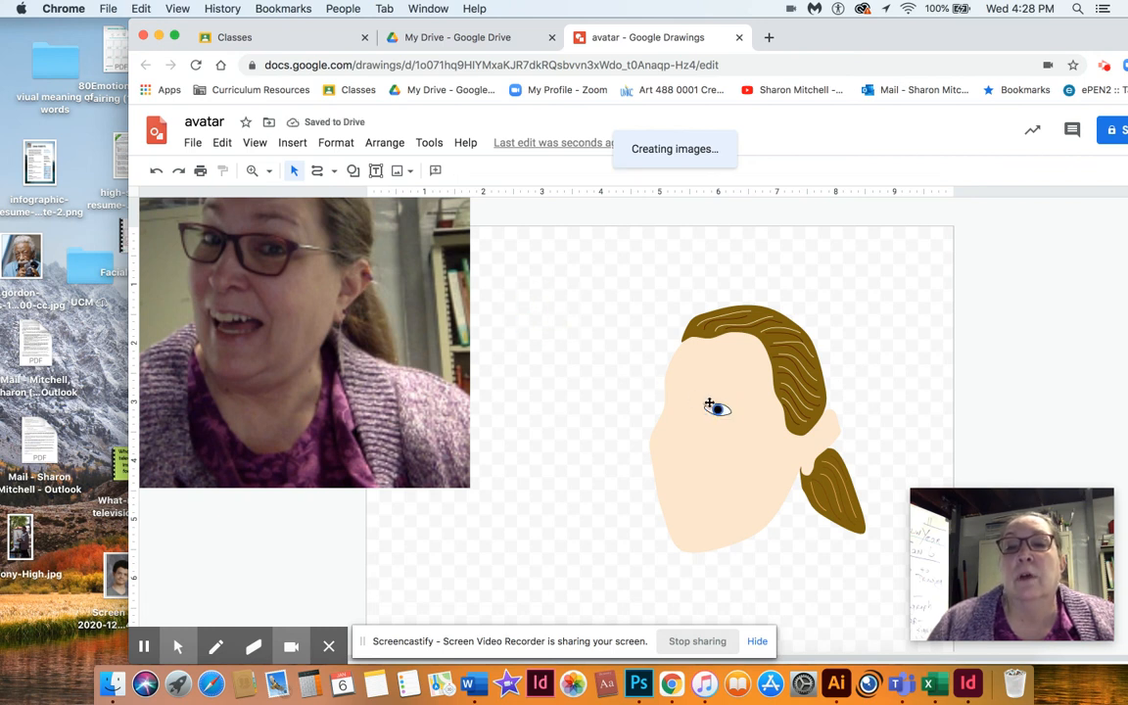
left_click_drag(719, 407, 738, 409)
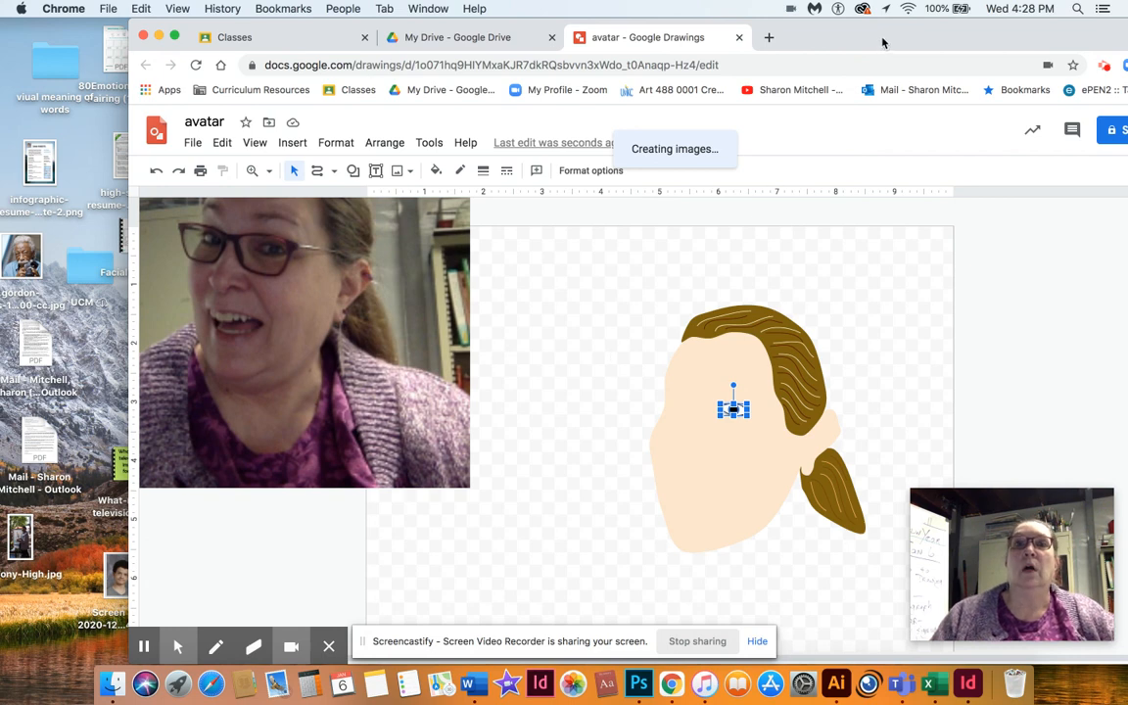
left_click_drag(881, 42, 783, 40)
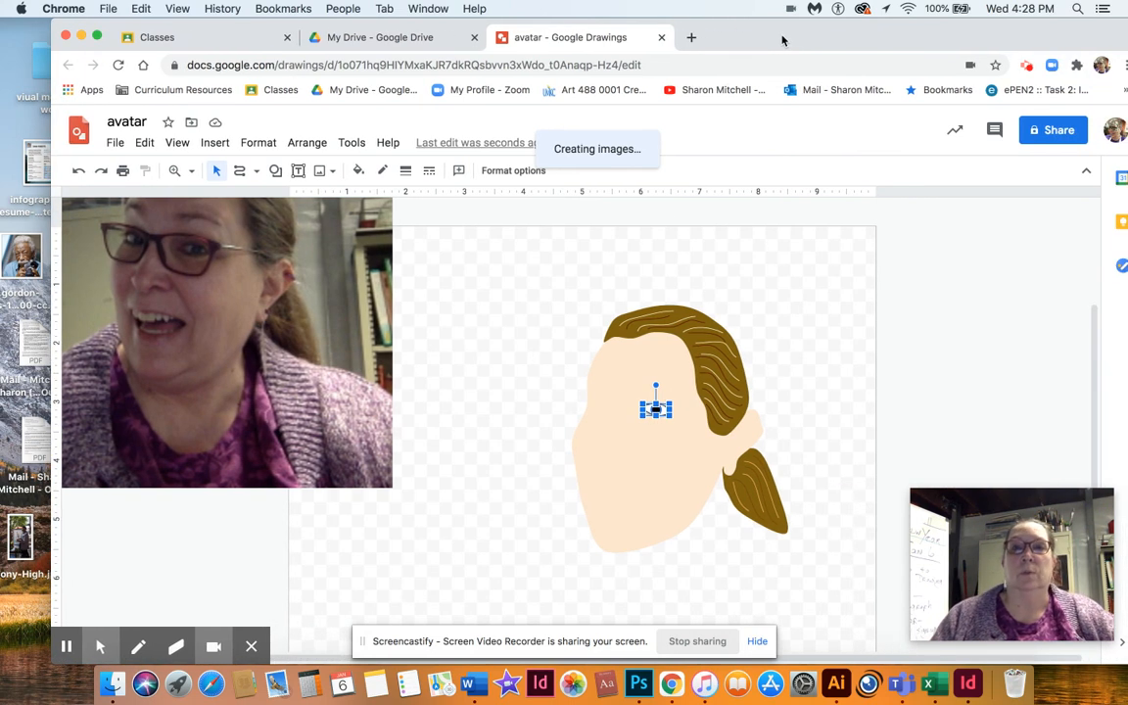
left_click(778, 301)
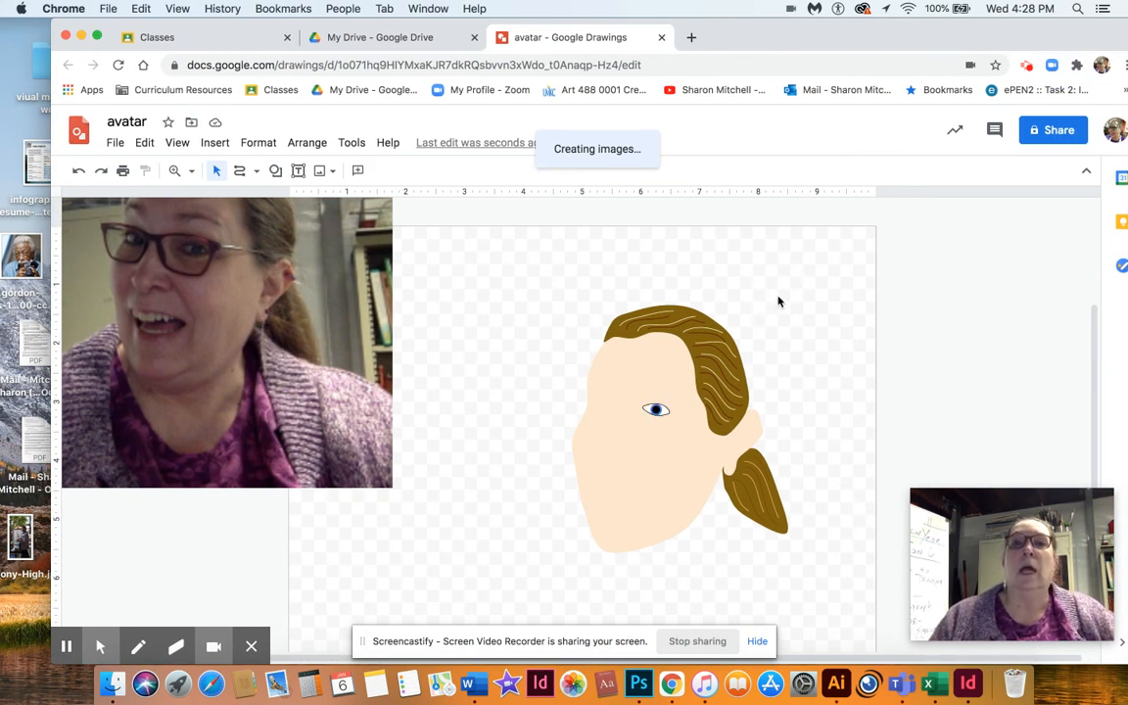